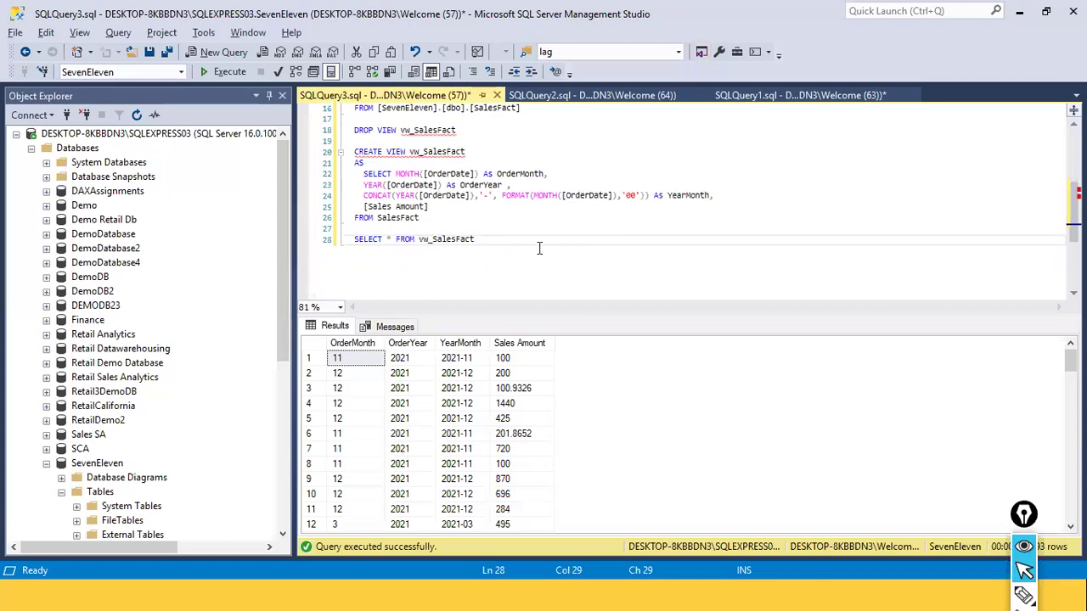
Copy the SELECT query from the vw_SalesFact view definition and paste it below the SELECT * FROM vw_SalesFact statement
left_click(422, 217)
left_click_drag(423, 217, 364, 174)
key("ctrl+c")
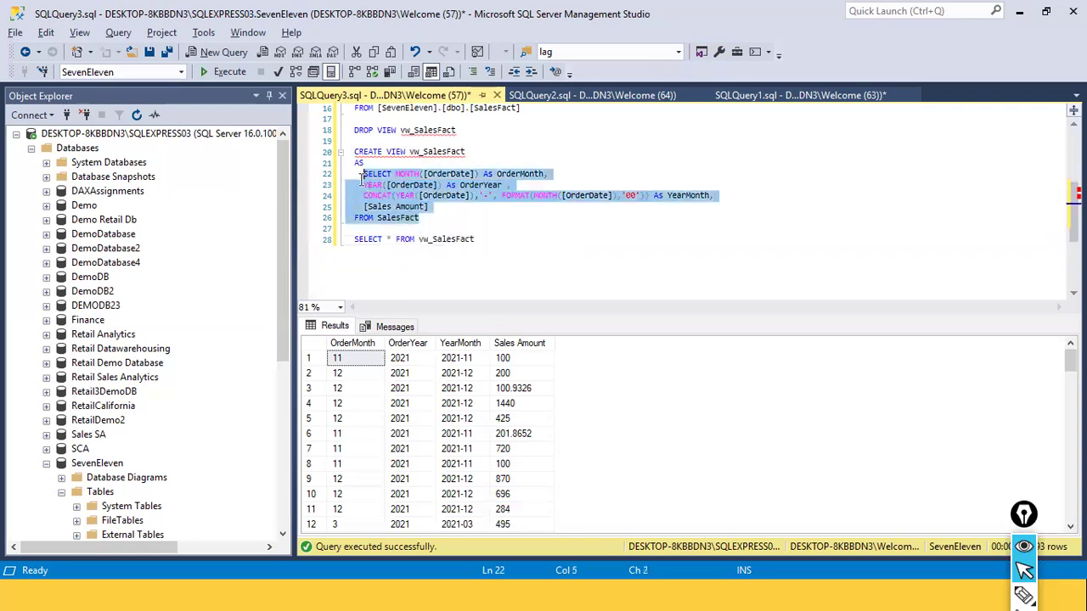
left_click(375, 271)
key("End")
key("Return")
key("Return")
key("Return")
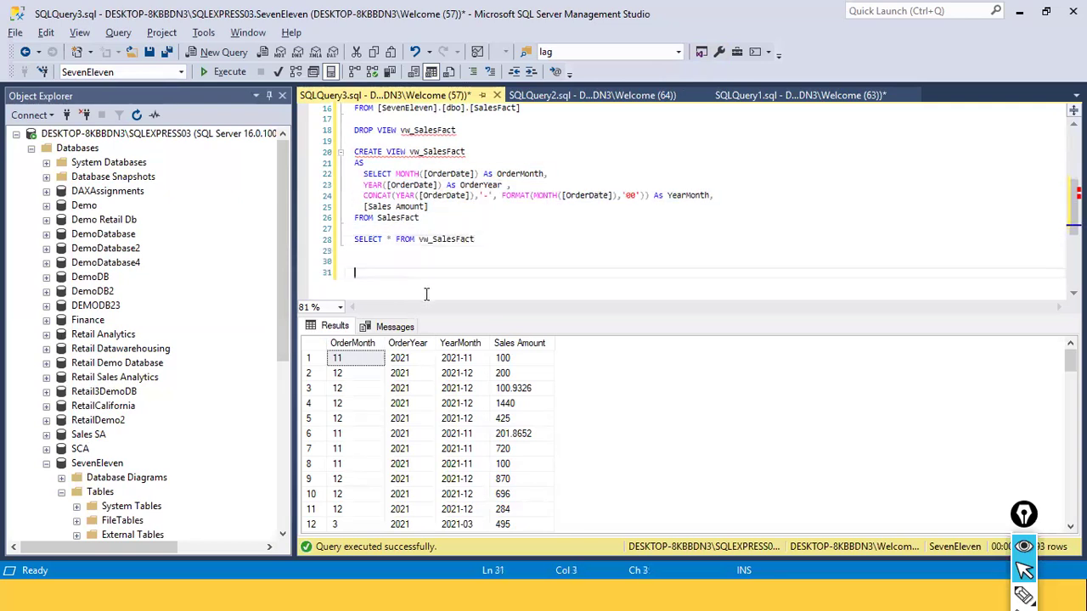
key("ctrl+v")
key("shift+Home")
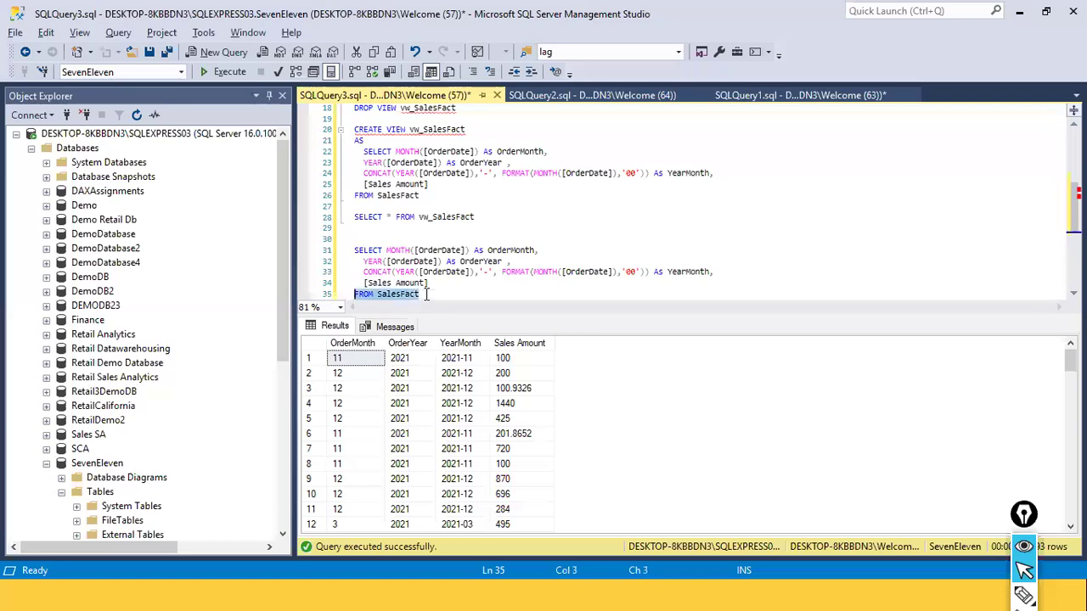
Replace the OrderMonth column expression in the pasted query with dl.LocationName
key("Up")
key("Up")
key("Home")
key("Up")
key("Up")
key("ctrl+Right")
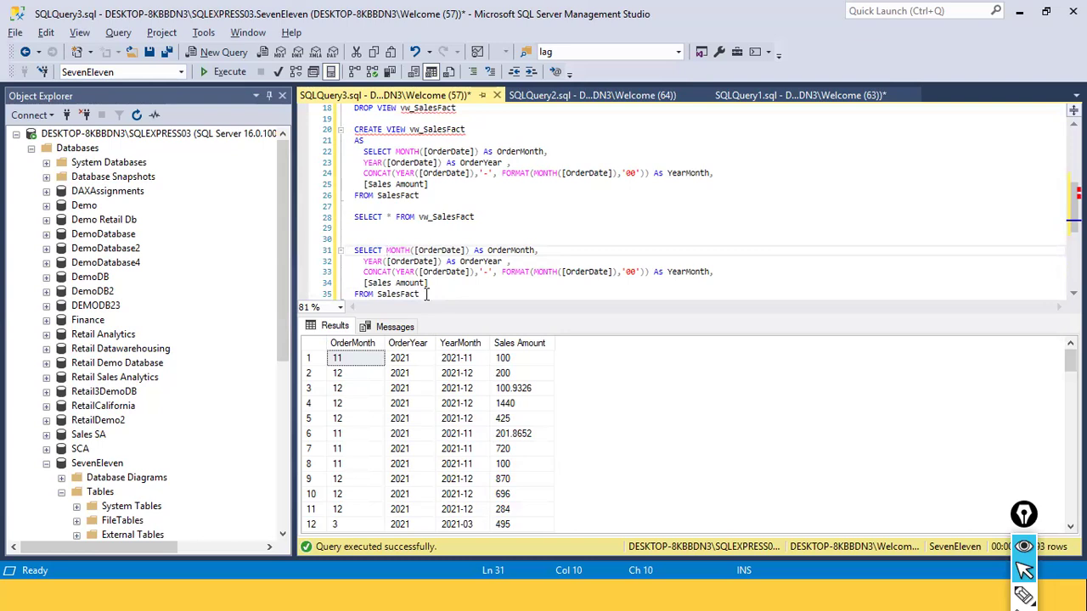
key("shift+End")
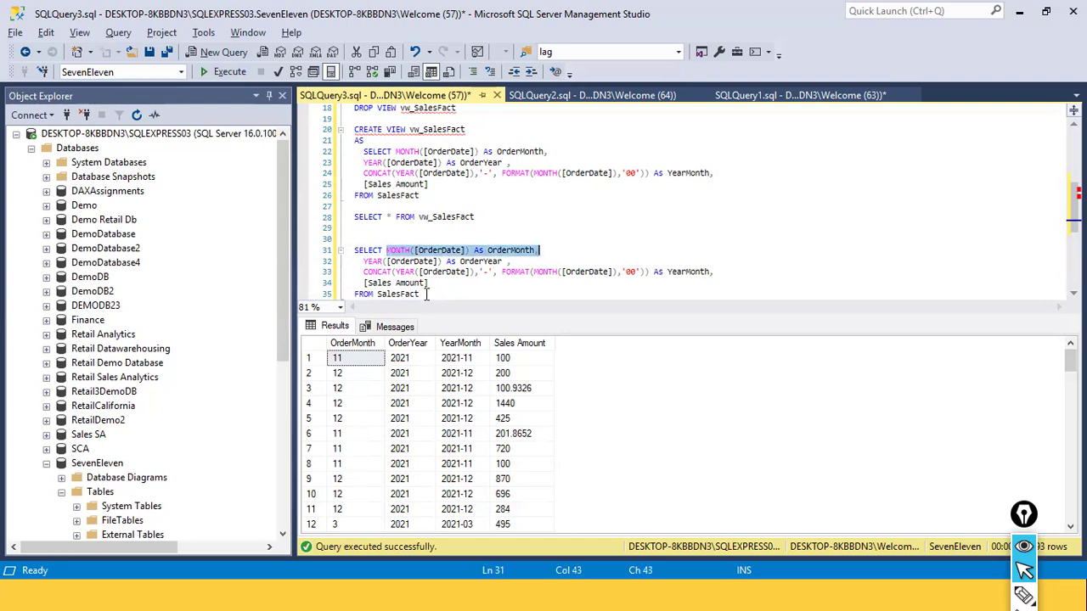
type("d1.")
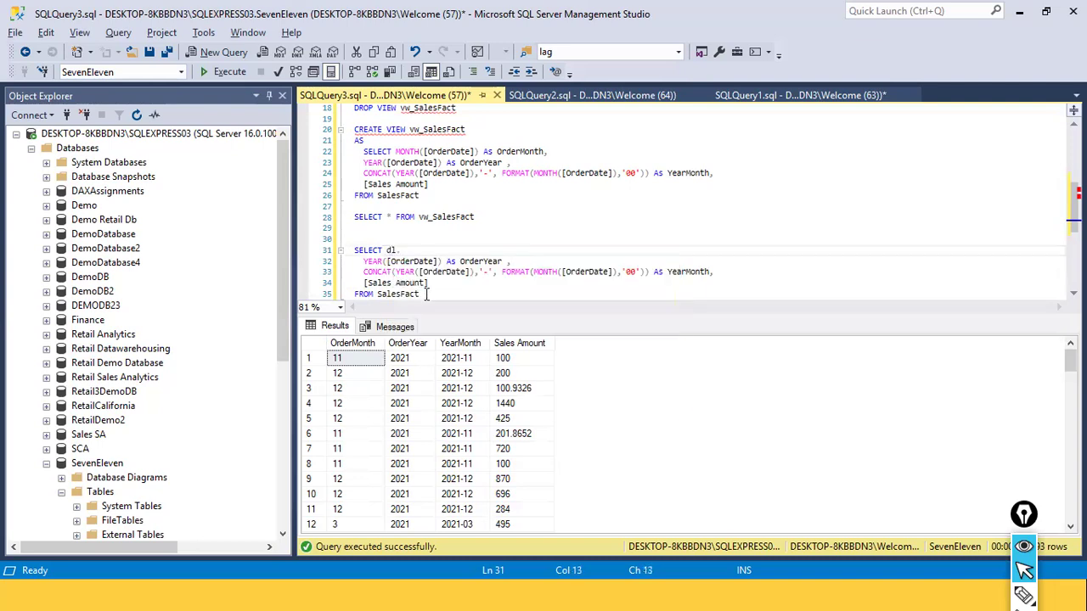
type("LocationName")
Add the query SELECT * from DimLocation on its own line above the pasted query
key("Up")
key("Return")
key("Up")
type("SE")
type("EE")
key("BackSpace")
key("BackSpace")
type("ELE")
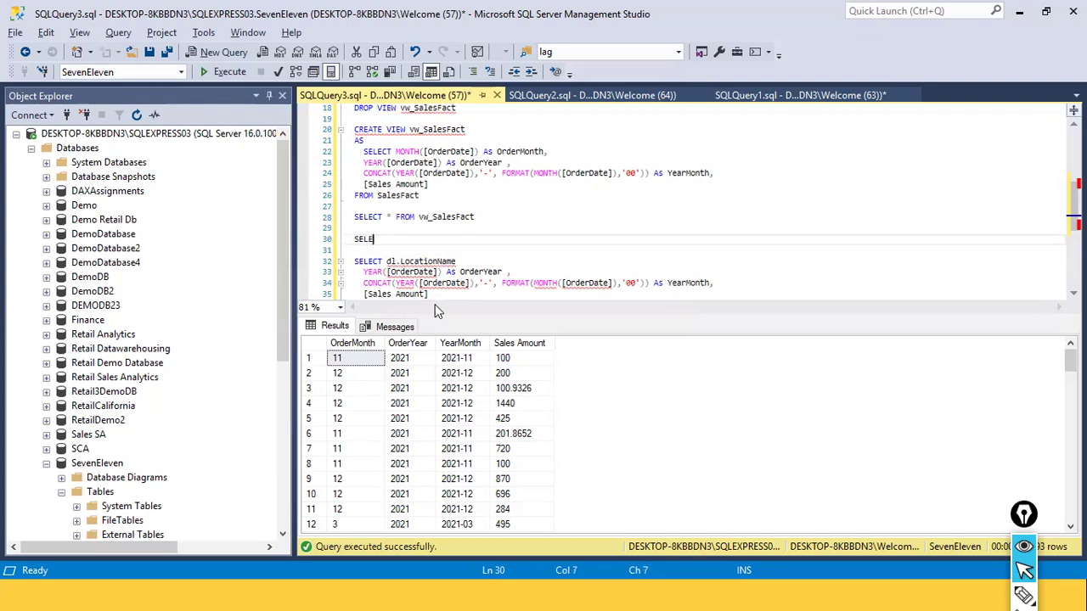
type("CT * from dim")
key("Down")
key("Tab")
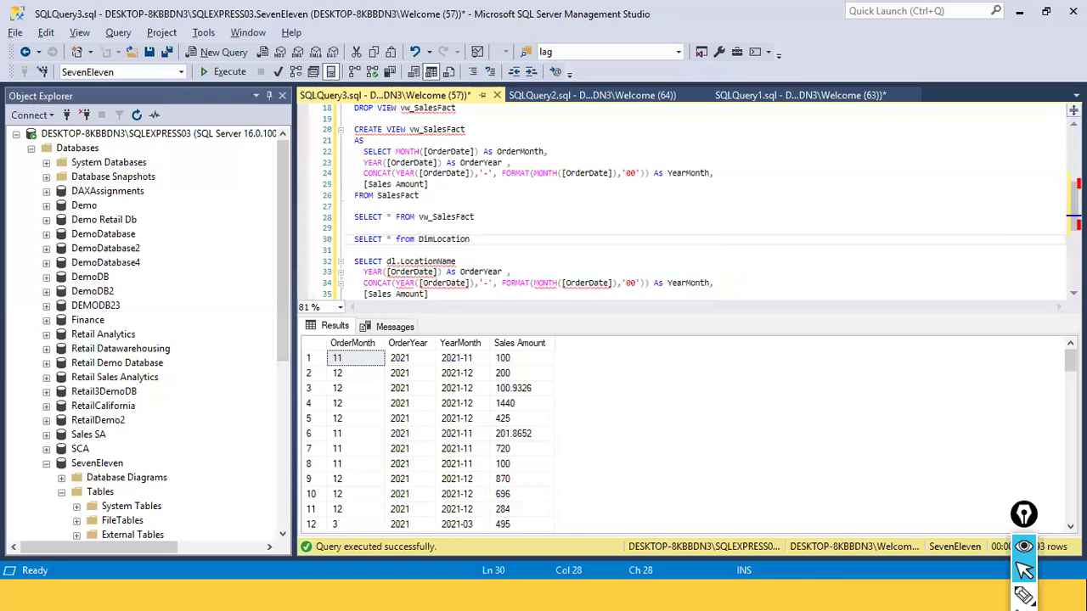
Run only the DimLocation query to check the table's column names
left_click_drag(496, 235, 357, 238)
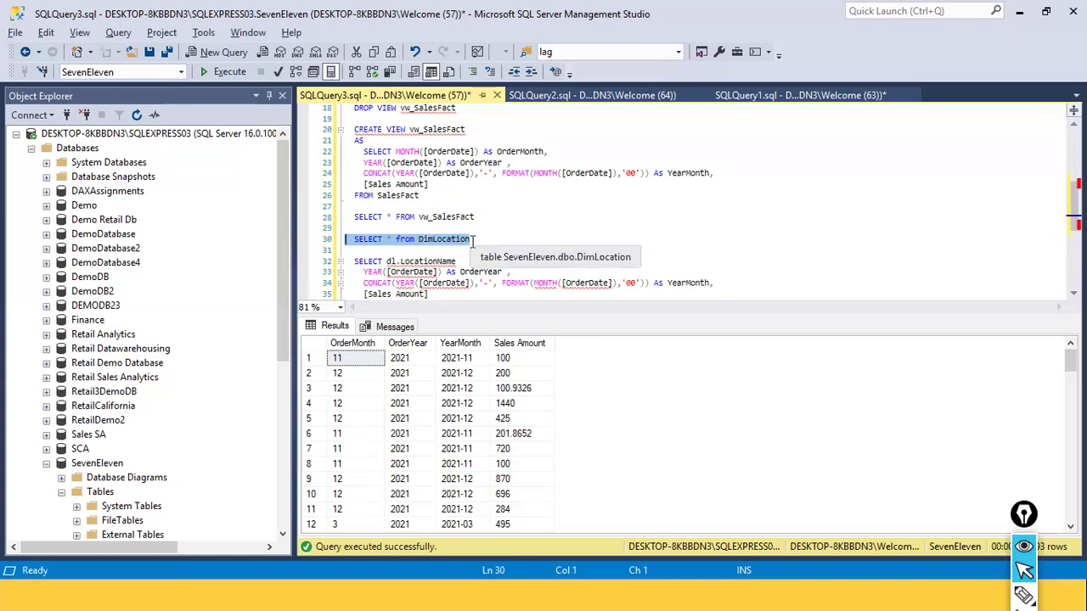
left_click(223, 72)
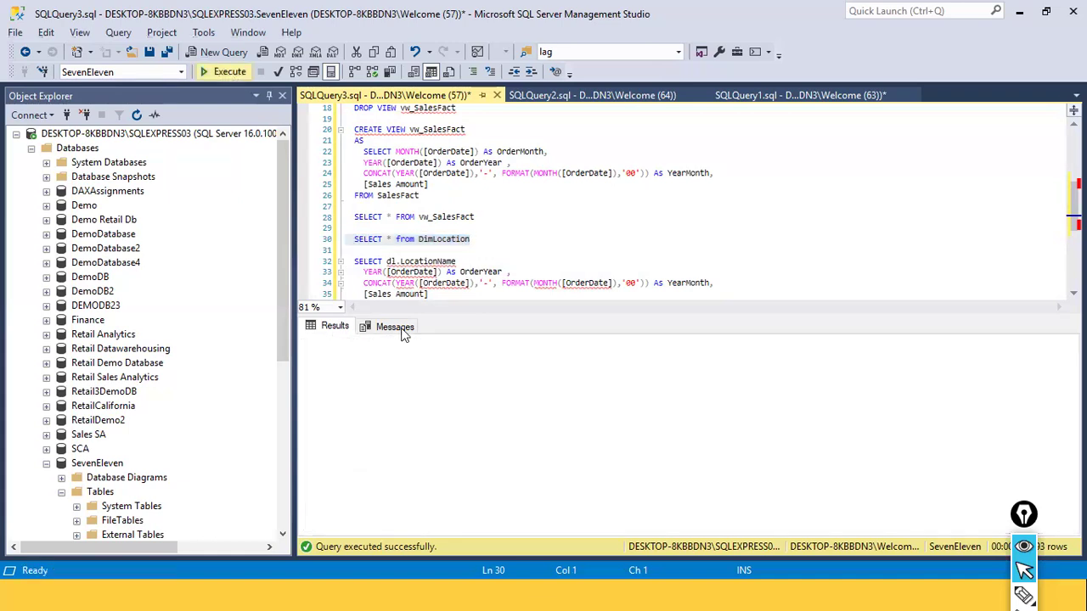
left_click(508, 246)
double_click(429, 244)
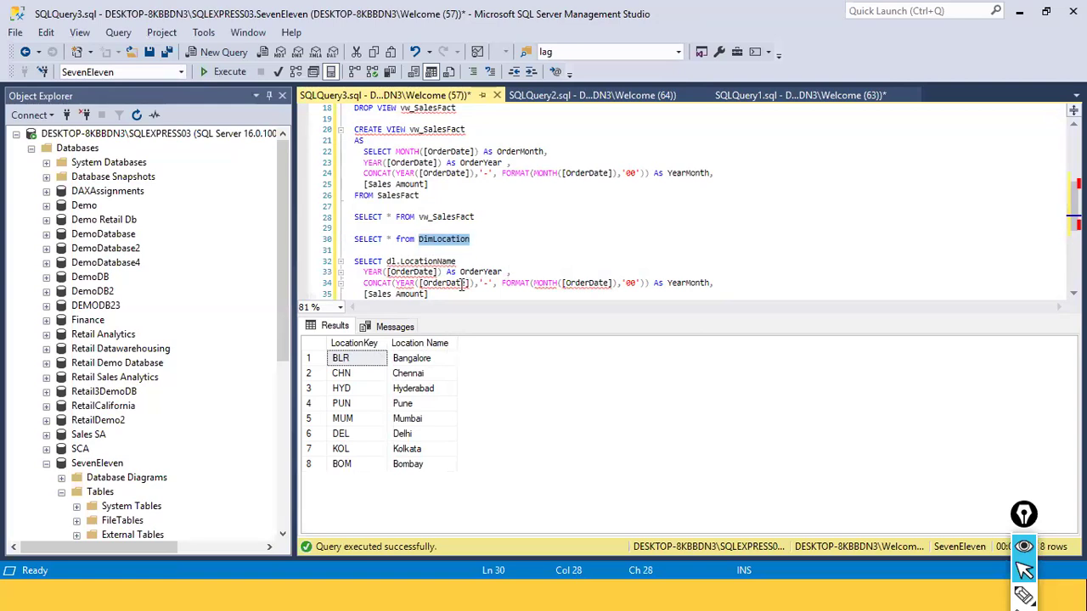
left_click(477, 245)
Correct the first column of the pasted query to dl.[Location Name], with a trailing comma
left_click(427, 261)
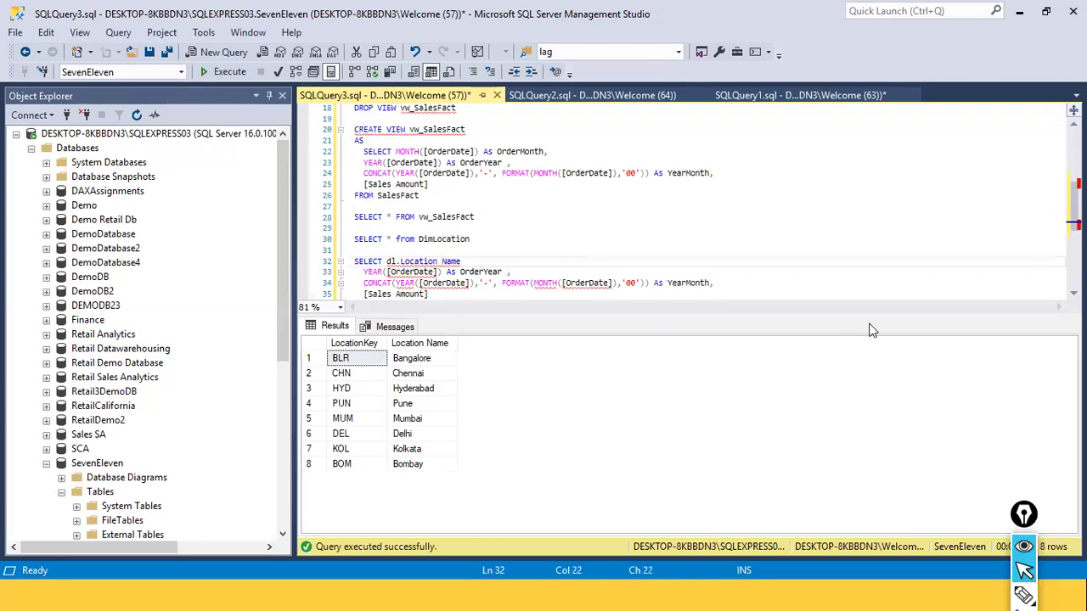
key("Left")
key("Left")
key("Left")
key("Left")
key("Left")
key("Left")
type("[")
key("End")
type("],")
Replace the OrderYear column expression in the pasted query with SUM([SalesAmount]) As TotalSales
key("Down")
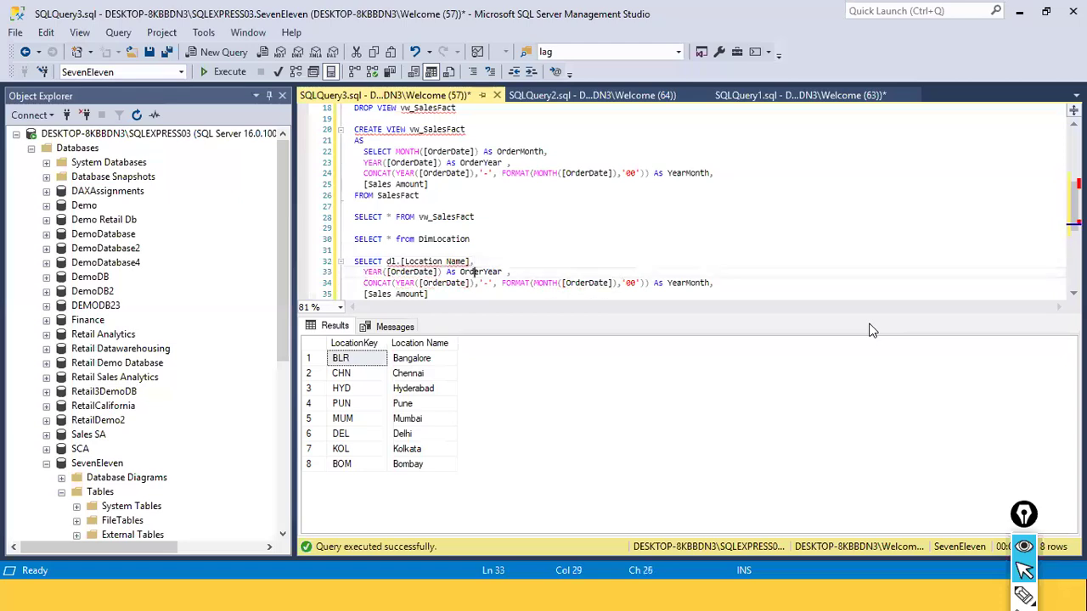
key("ctrl+Left")
key("ctrl+Left")
key("ctrl+Left")
key("ctrl+Left")
key("ctrl+Left")
key("ctrl+Left")
key("ctrl+shift+Right")
key("ctrl+shift+Right")
key("ctrl+shift+Right")
key("ctrl+shift+Right")
key("ctrl+shift+Right")
key("ctrl+shift+Right")
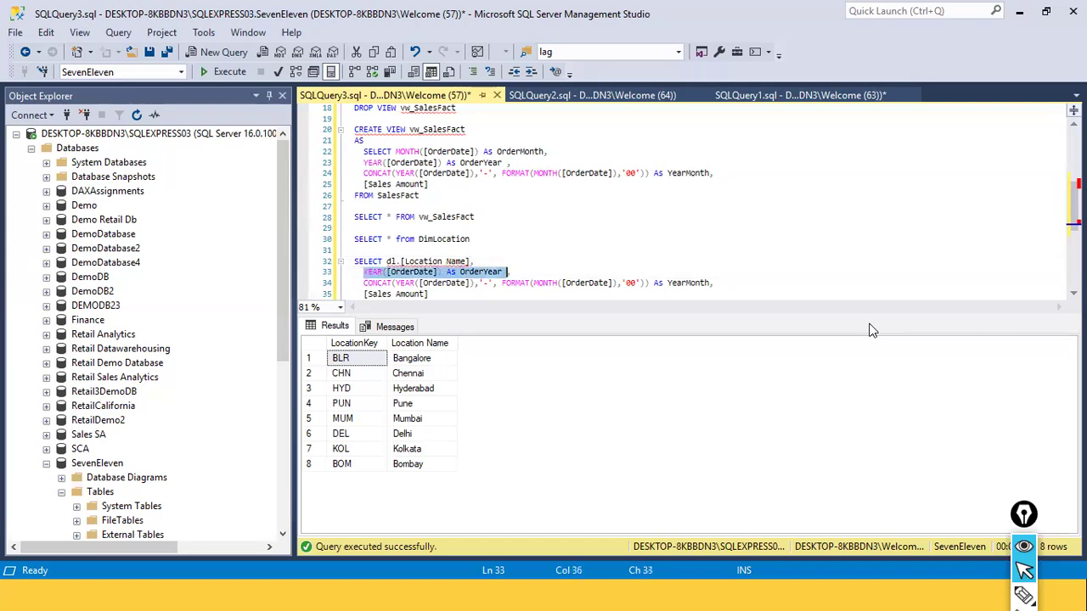
type("S")
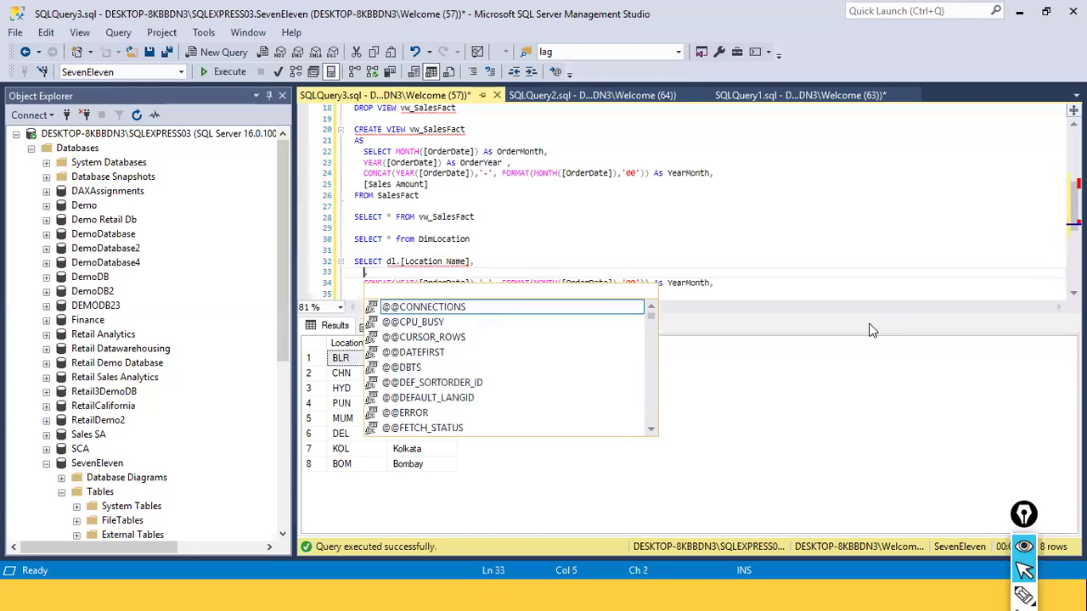
type("UM([")
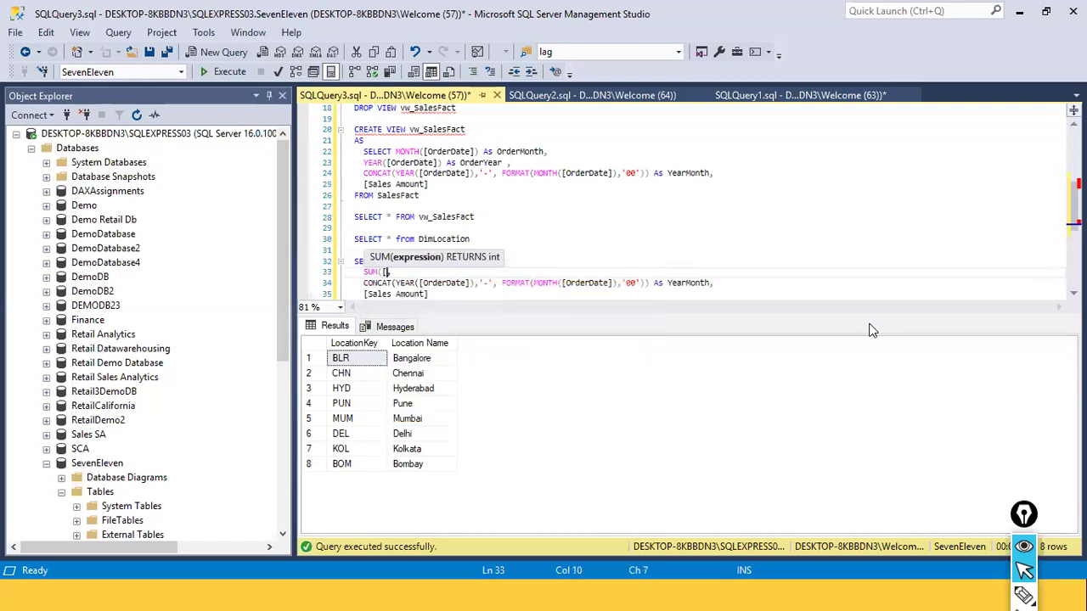
type("Sales")
key("BackSpace")
type("Amount])")
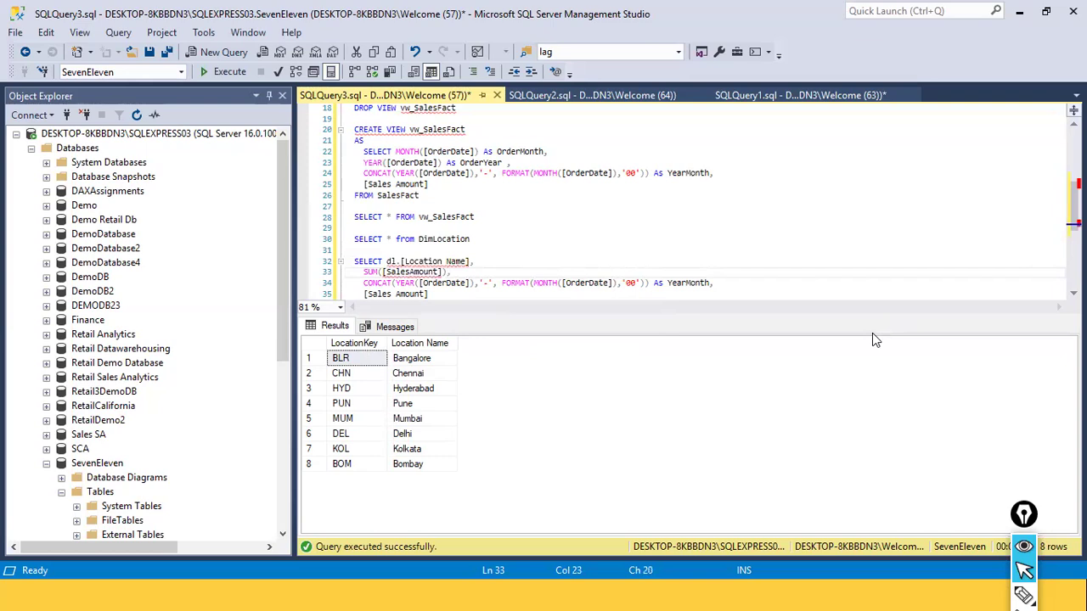
type(" As TotalSales")
Move dl.[Location Name] onto its own line below SELECT
key("Up")
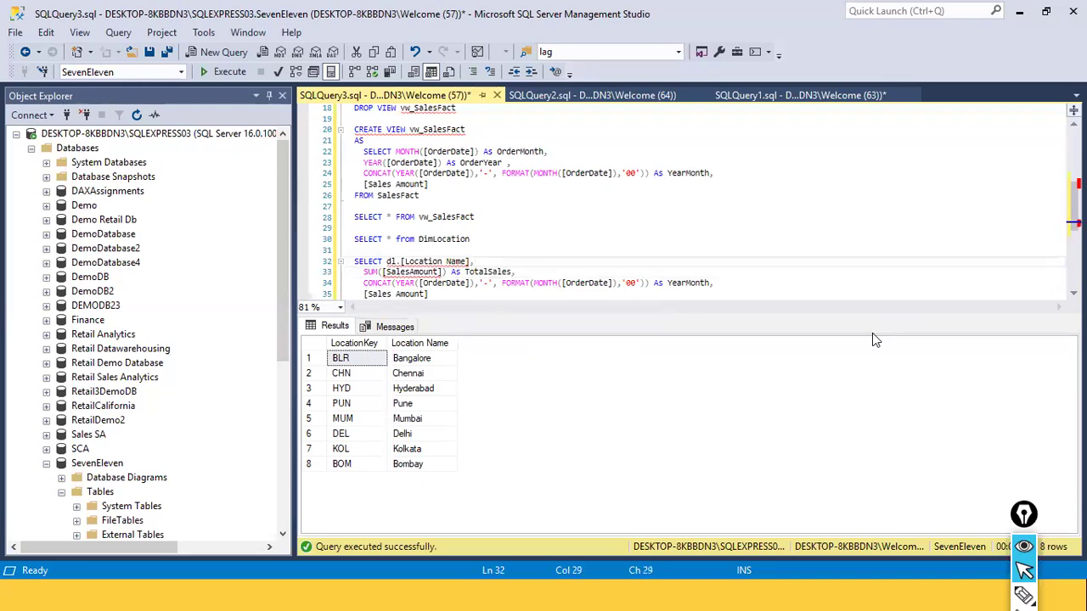
key("Left")
key("Left")
key("Left")
key("Left")
key("Left")
key("Left")
key("Left")
key("Left")
key("Left")
key("Left")
key("Left")
key("Left")
key("Left")
key("Left")
key("Left")
key("Left")
key("Left")
key("Left")
key("Left")
key("Left")
key("Return")
key("Down")
key("Down")
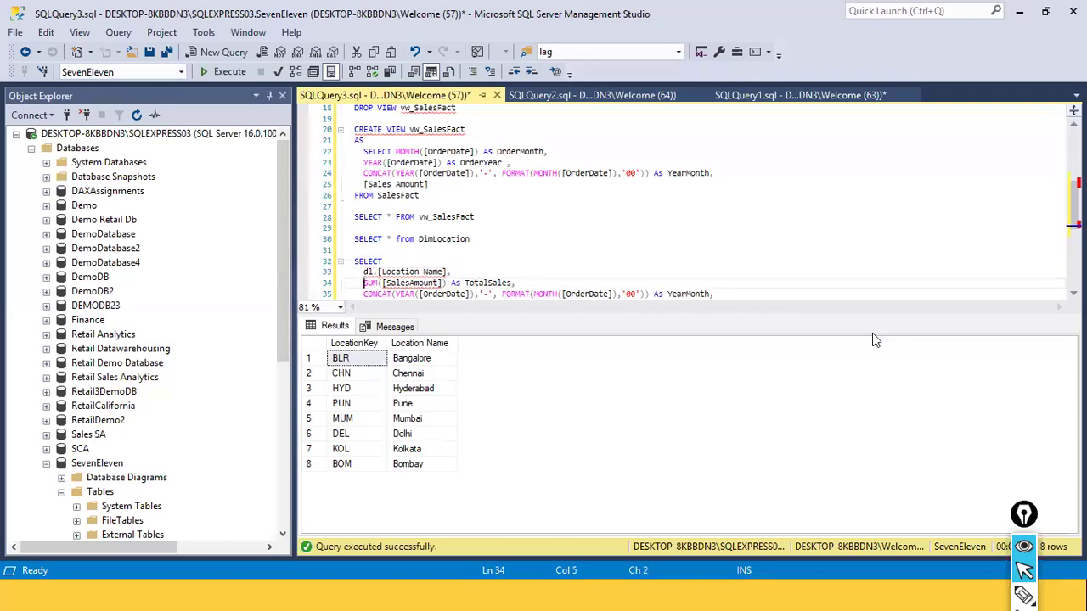
key("shift+Down")
key("shift+End")
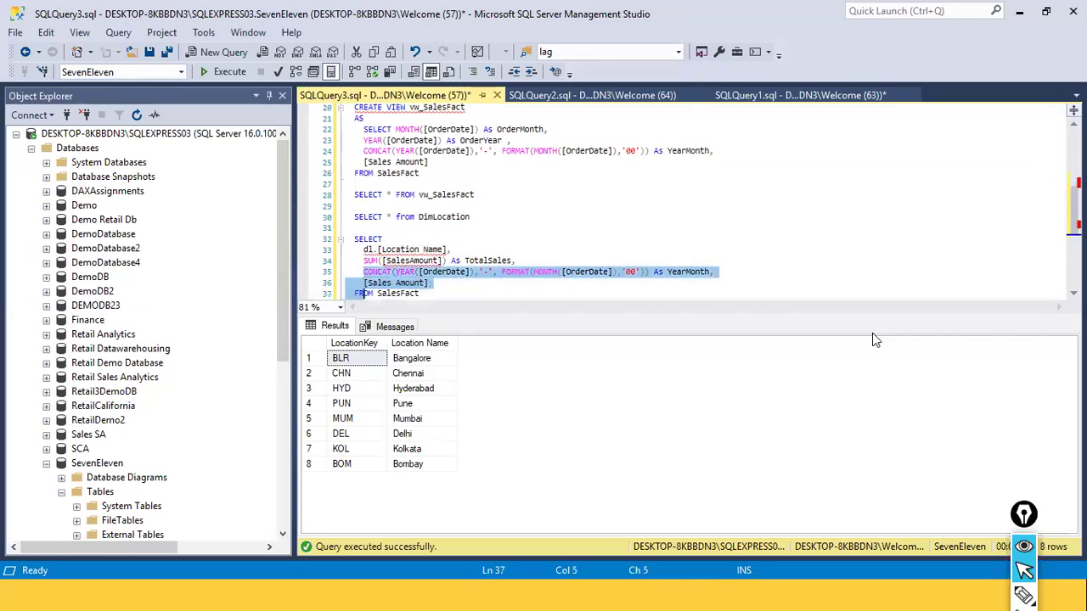
Add DimLocation and a comma before SalesFact in the new query's FROM clause, and put SalesFact on its own line
key("Down")
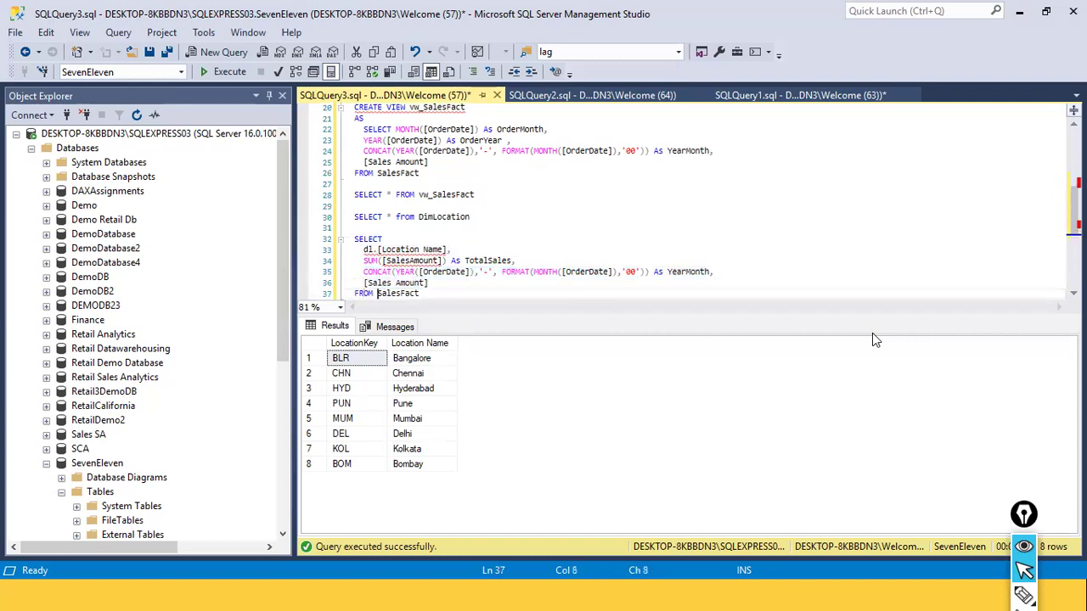
type("Dim")
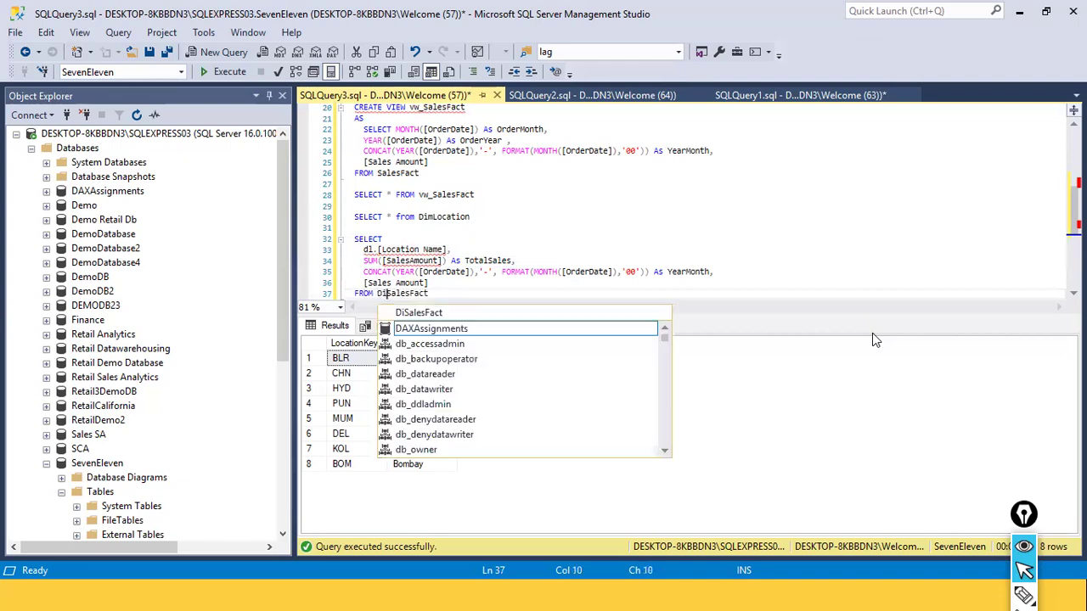
type("Lo")
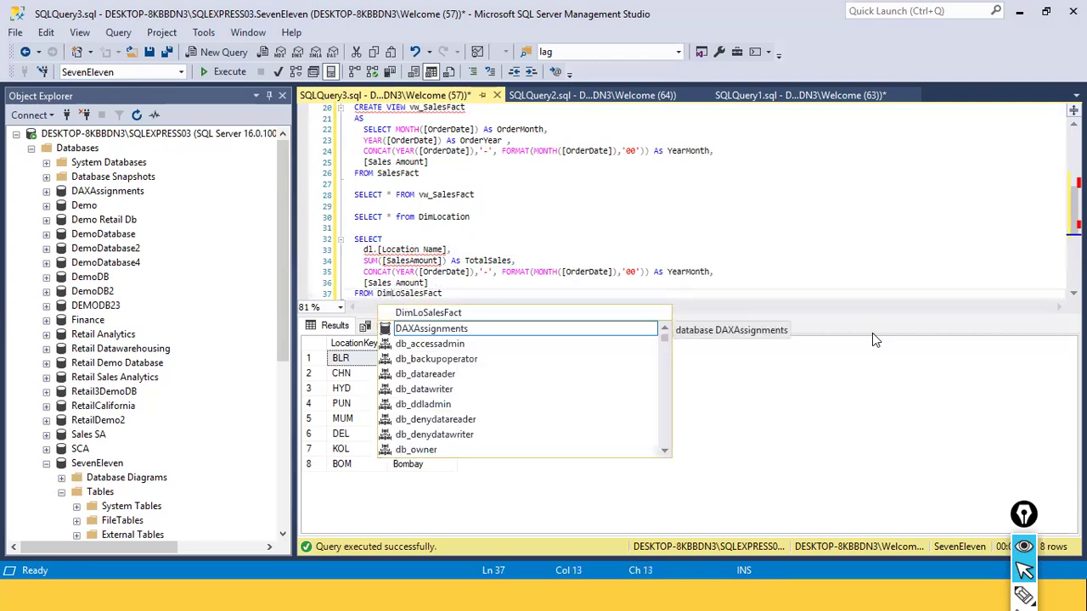
key("BackSpace")
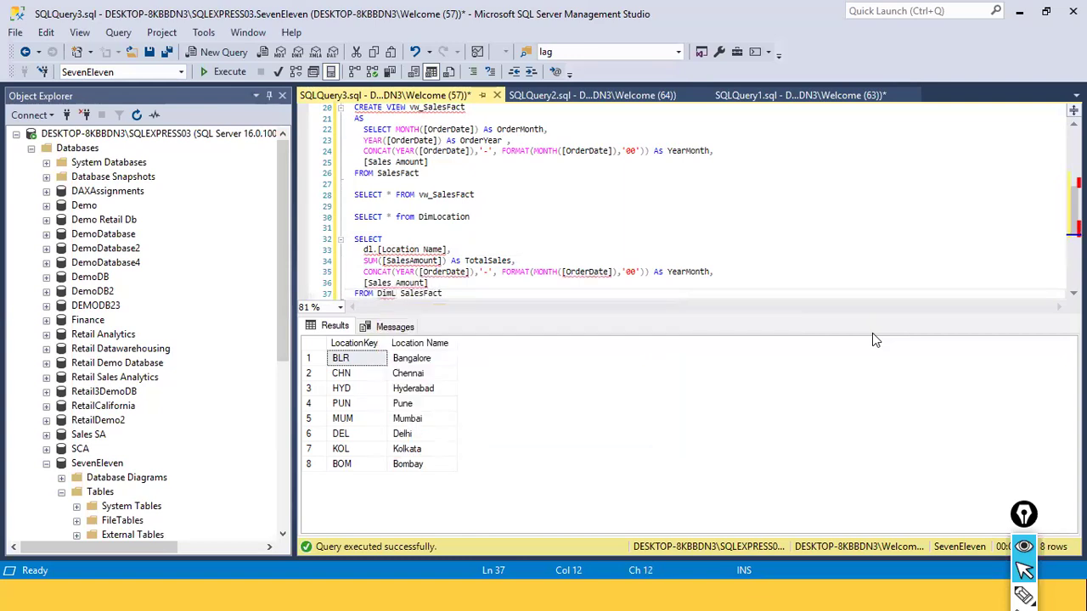
type("ocation")
key("BackSpace")
key("BackSpace")
key("BackSpace")
key("BackSpace")
key("BackSpace")
key("BackSpace")
type("c")
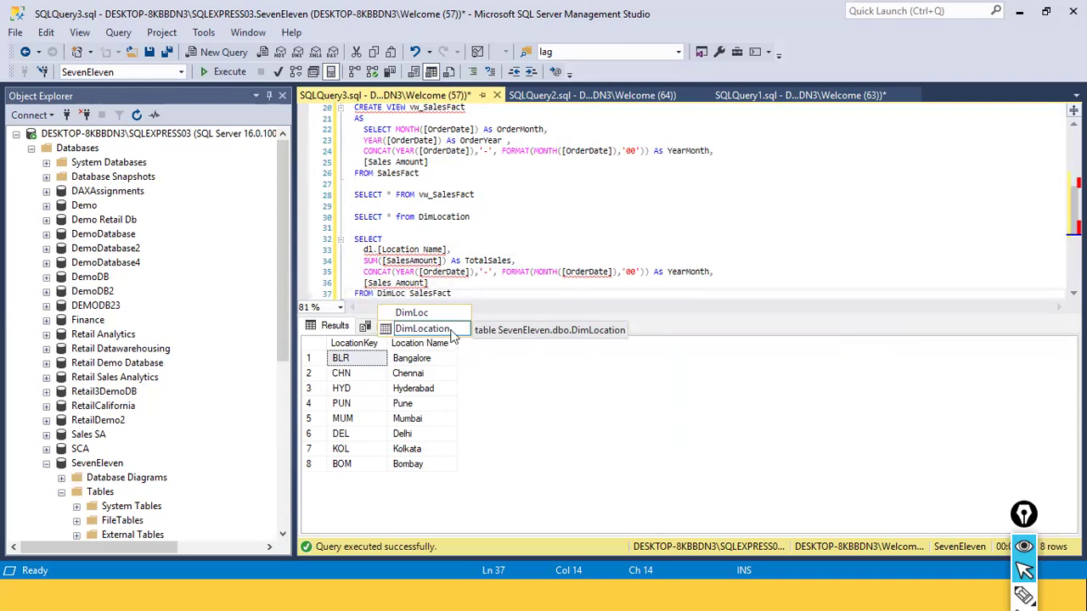
double_click(440, 337)
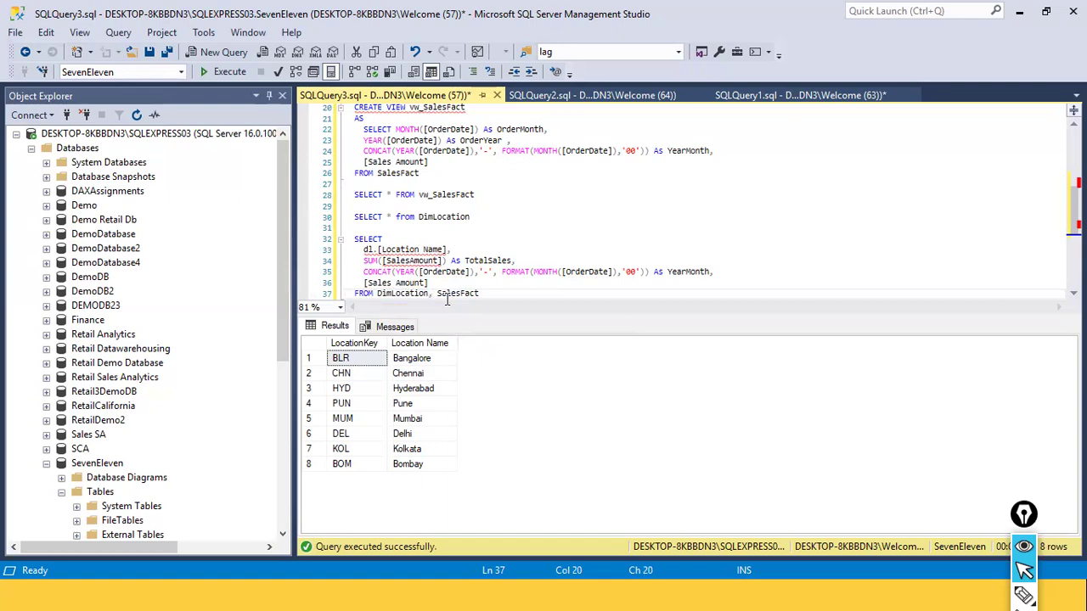
key("Return")
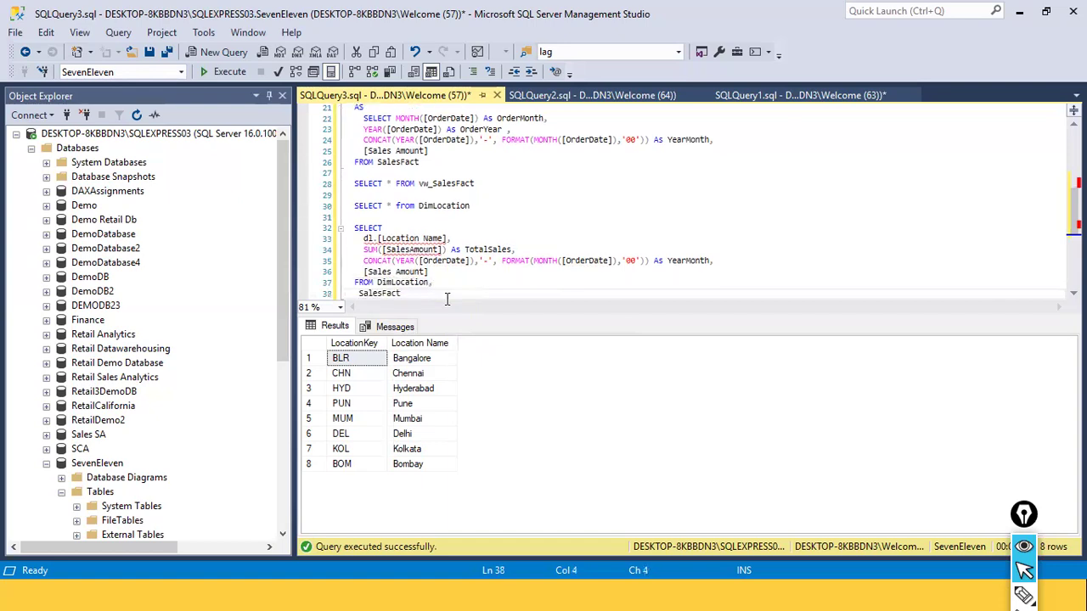
type("INNERT")
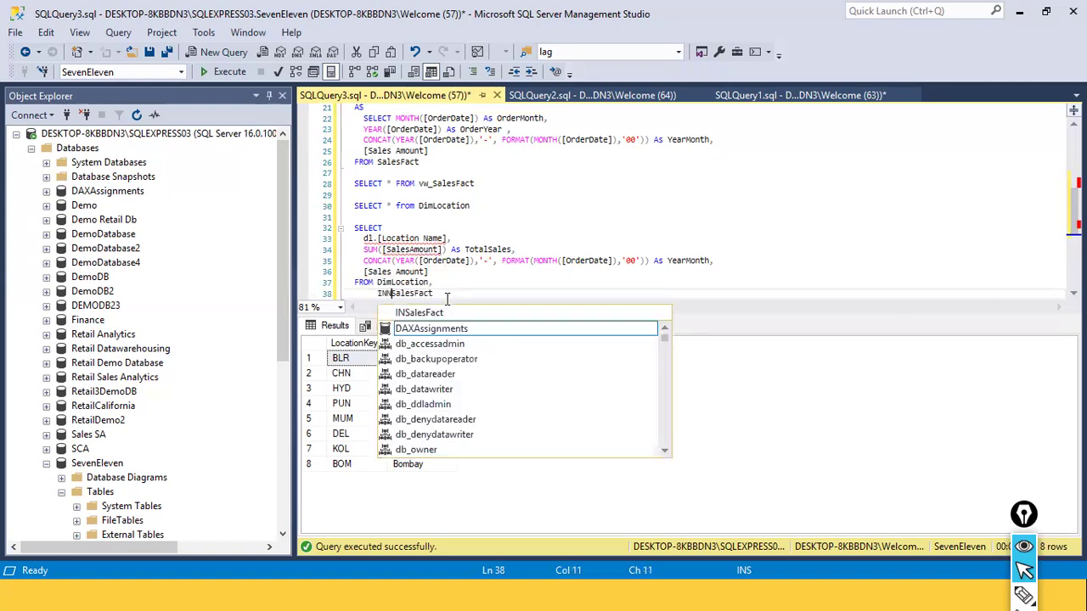
key("BackSpace")
key("BackSpace")
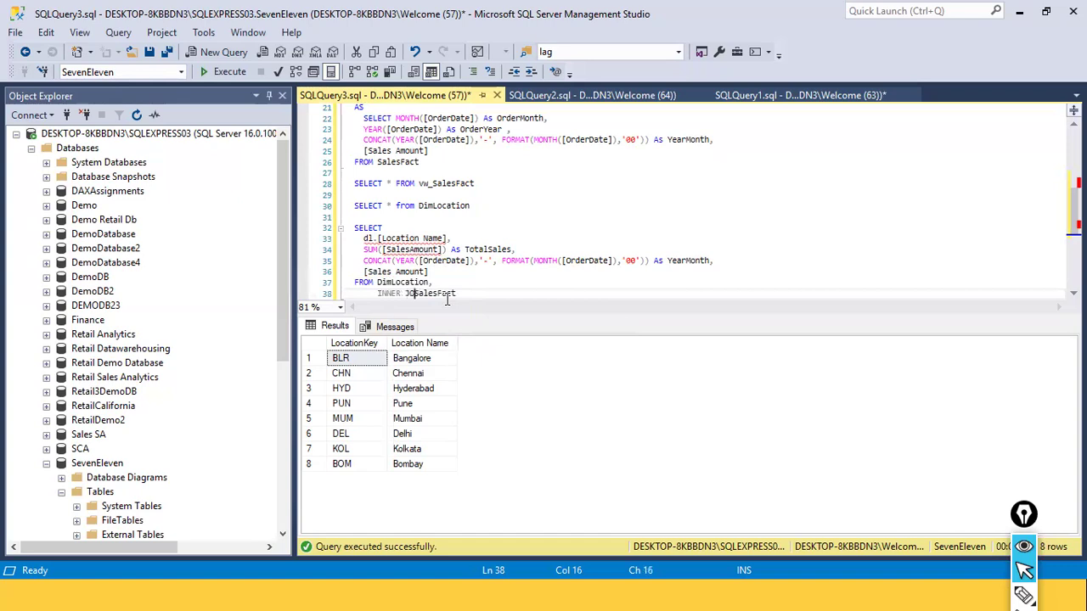
key("BackSpace")
key("BackSpace")
key("BackSpace")
key("BackSpace")
key("BackSpace")
key("BackSpace")
Start a WHERE clause on a new line below SalesFact in the new query
key("Down")
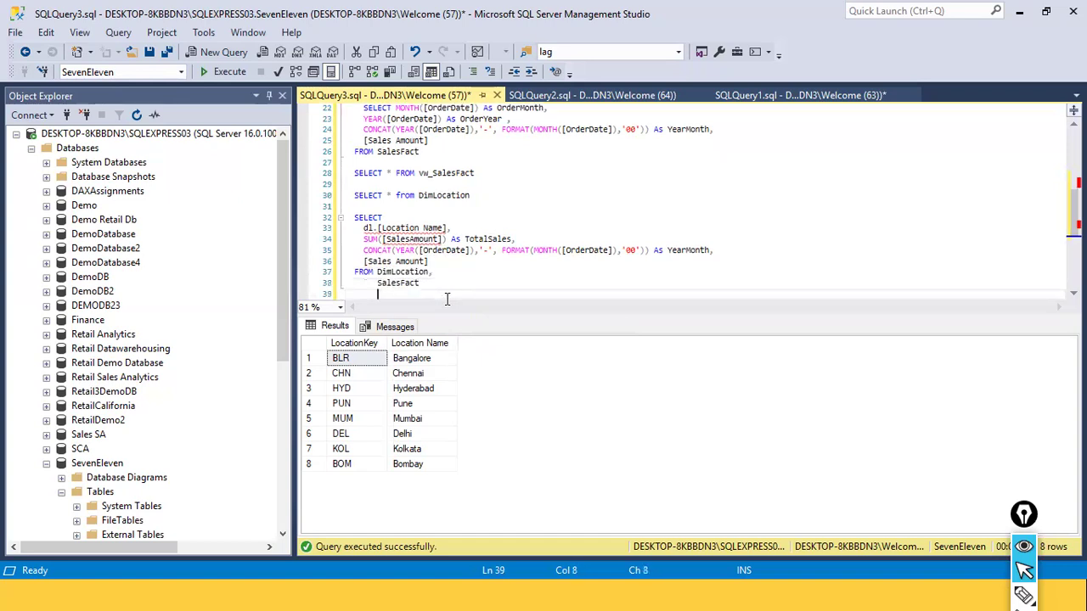
key("BackSpace")
key("BackSpace")
type("where")
key("BackSpace")
key("BackSpace")
key("BackSpace")
key("BackSpace")
Alias the tables in the FROM clause, DimLocation as dl and SalesFact as SF
key("BackSpace")
type("WHERE")
key("Up")
key("Right")
key("Right")
key("Up")
key("Right")
key("Right")
key("Right")
key("Right")
key("Right")
key("Right")
key("Right")
key("Right")
key("Right")
key("BackSpace")
type("A")
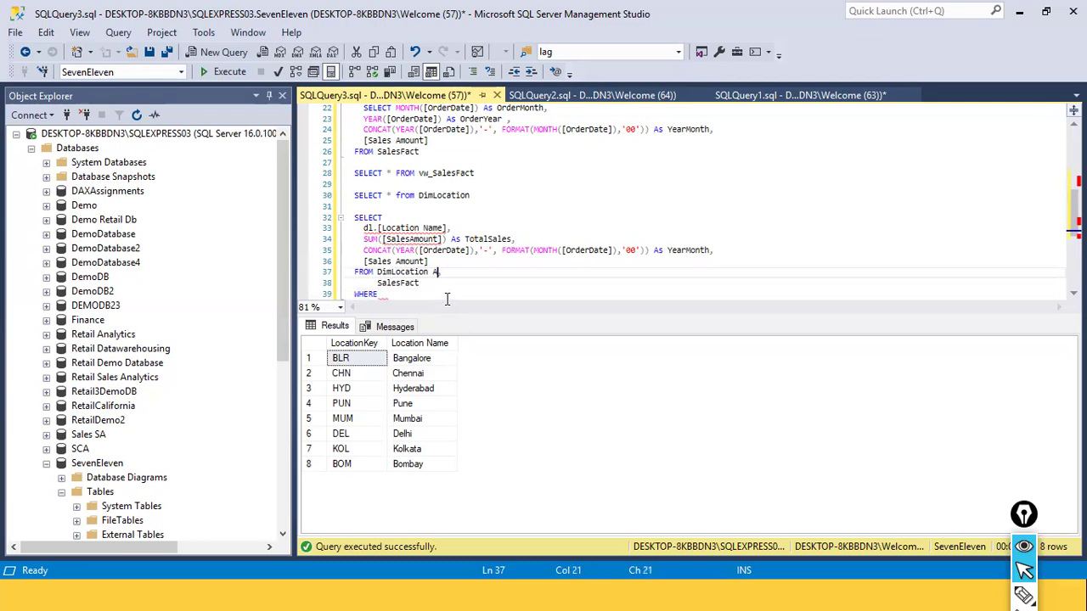
type("S dl,")
key("Down")
type("As")
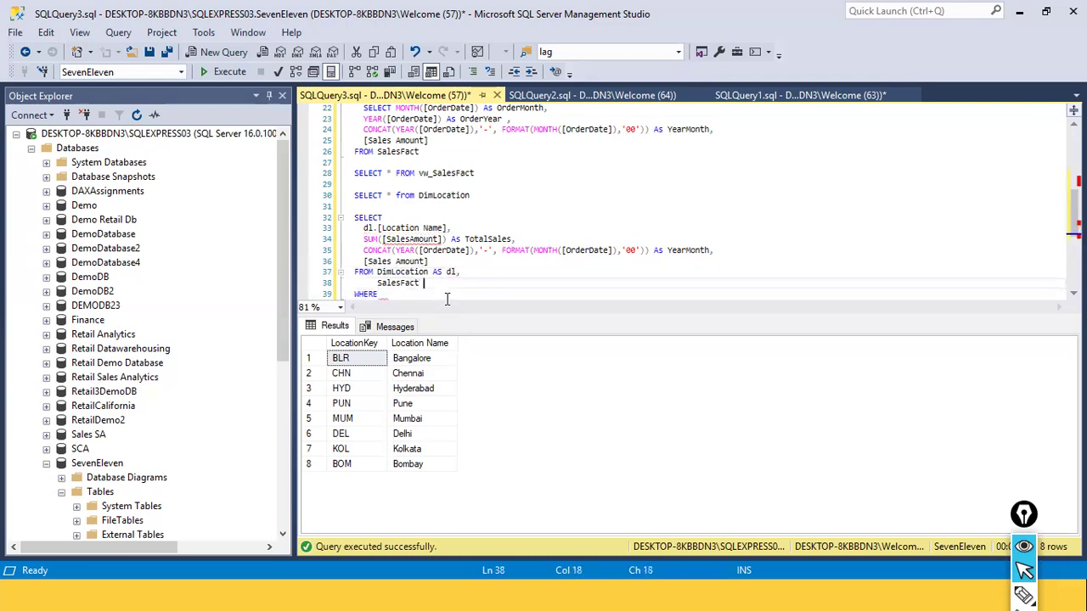
type(" SF")
Prefix the [SalesAmount] column inside the new query's SUM with the SF alias
key("Up")
key("Up")
key("Up")
key("Up")
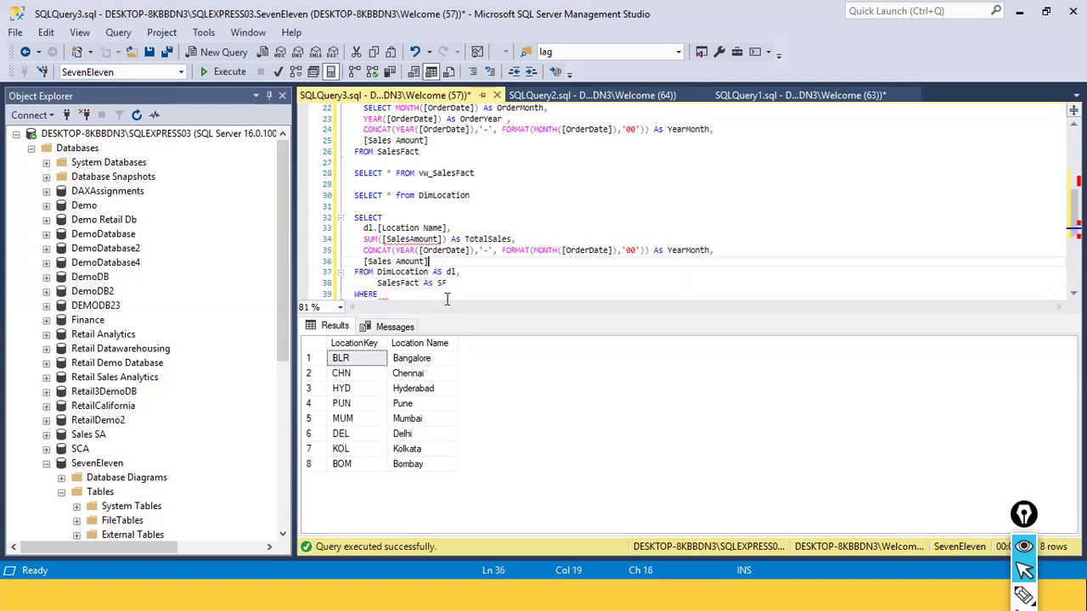
key("ctrl+Left")
key("ctrl+Left")
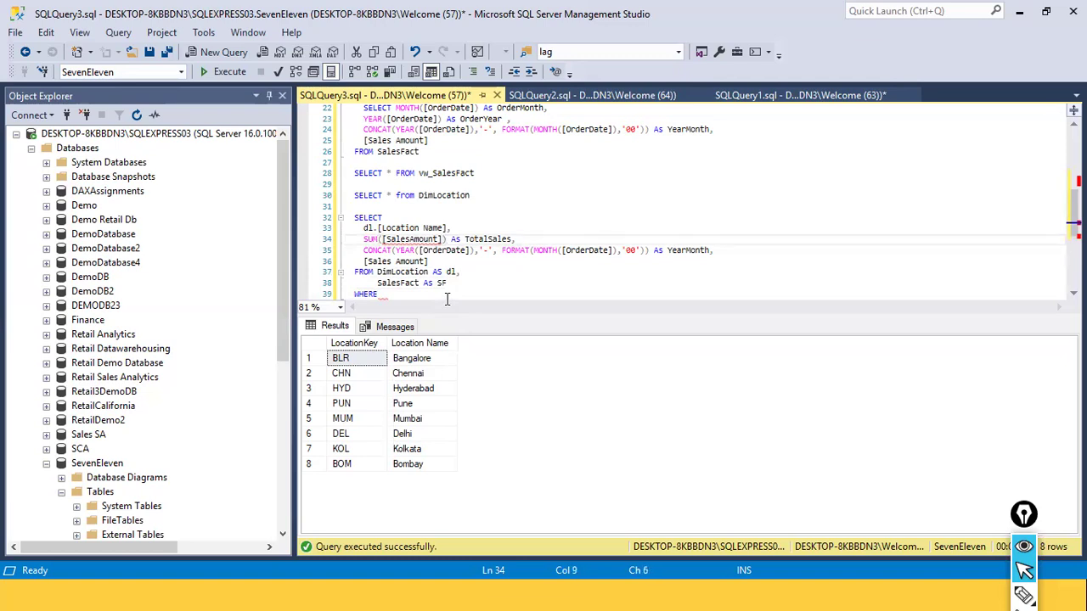
type("df")
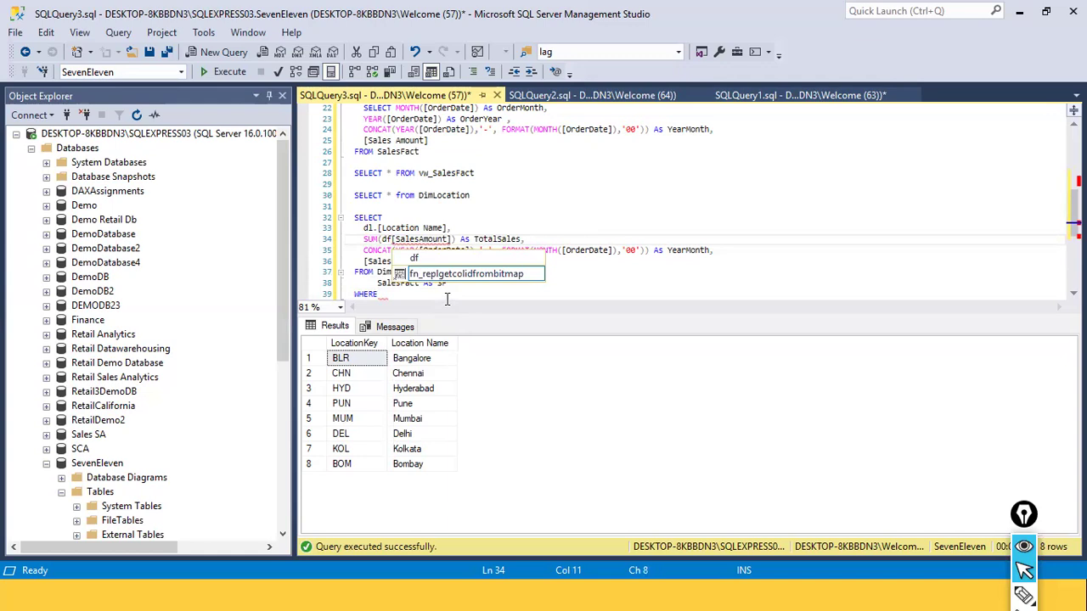
key("BackSpace")
key("BackSpace")
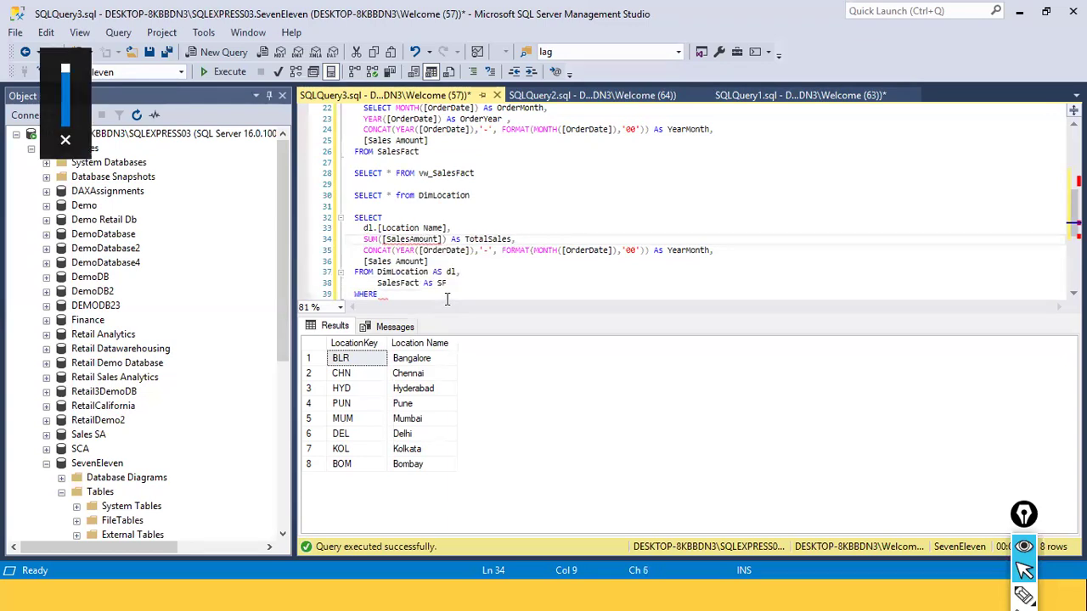
type("SF.")
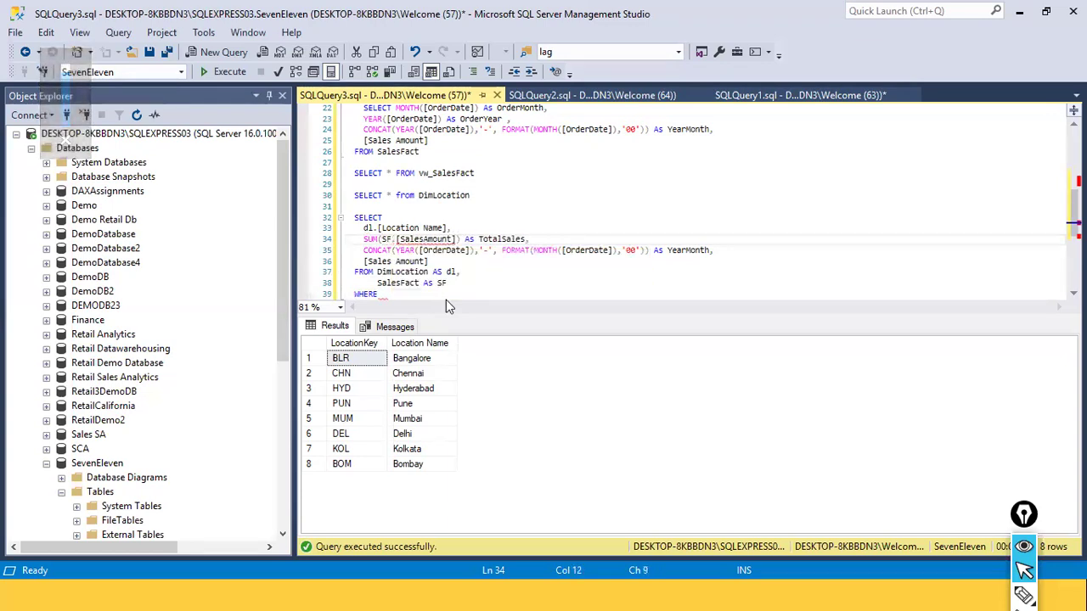
key("Escape")
key("Left")
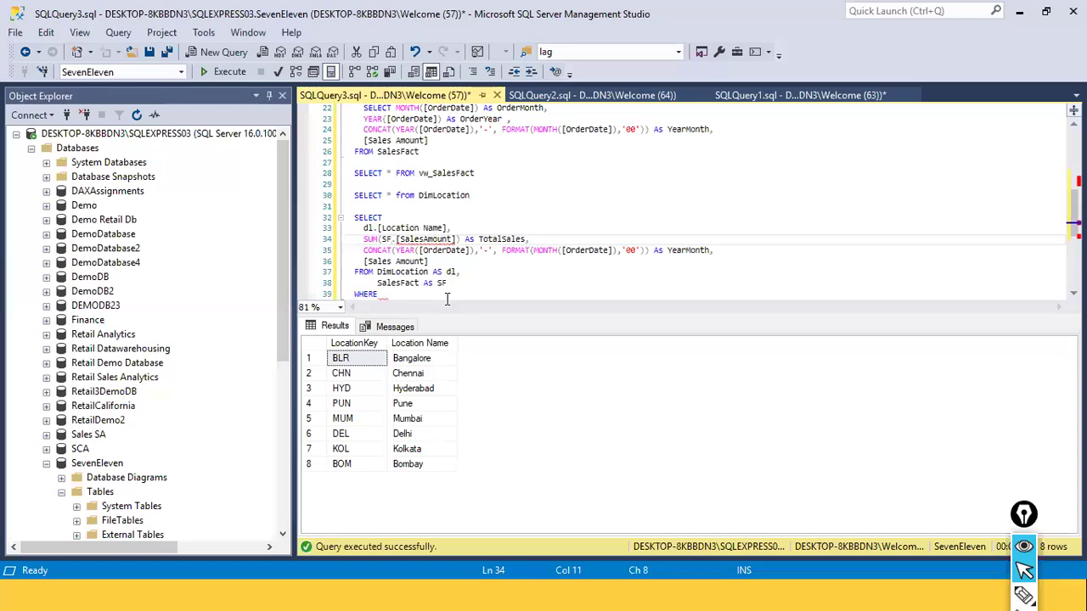
Delete the CONCAT YearMonth expression and the standalone [Sales Amount] column from the new query's SELECT list
key("Down")
key("Down")
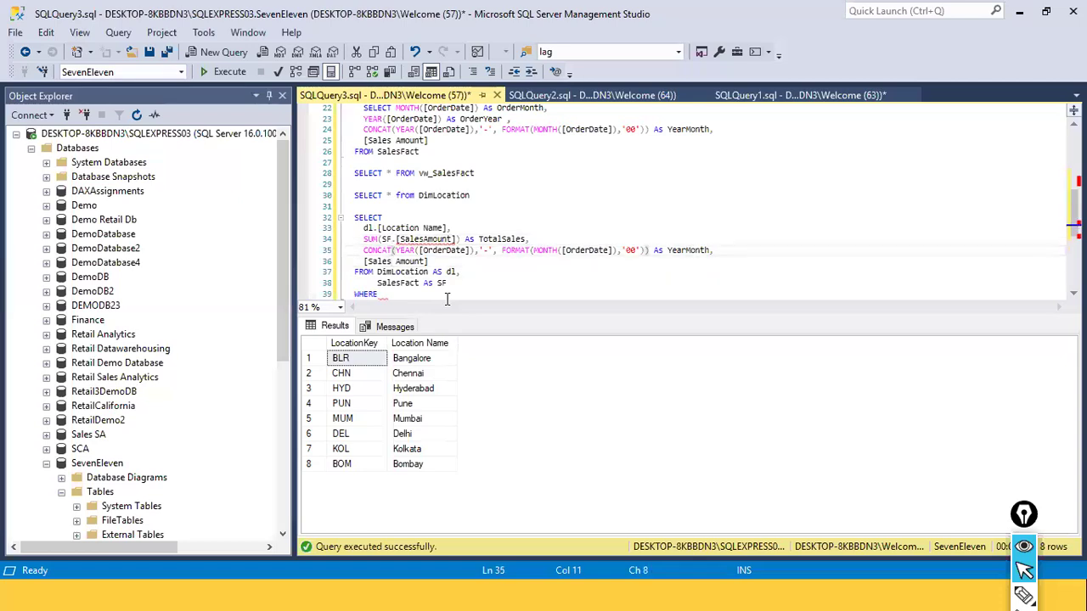
key("Home")
key("shift+End")
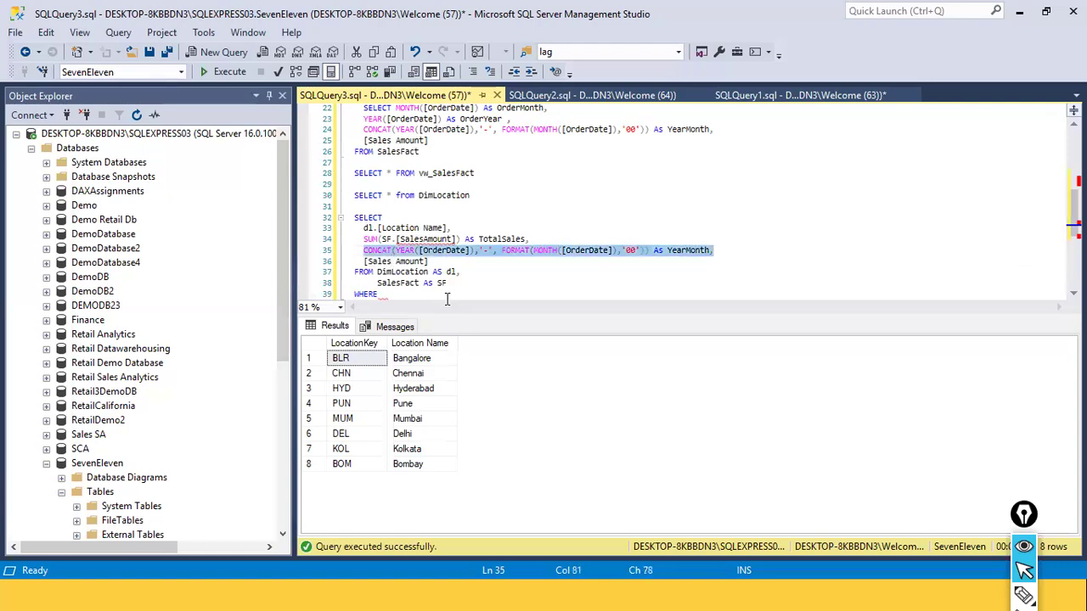
key("Delete")
key("Delete")
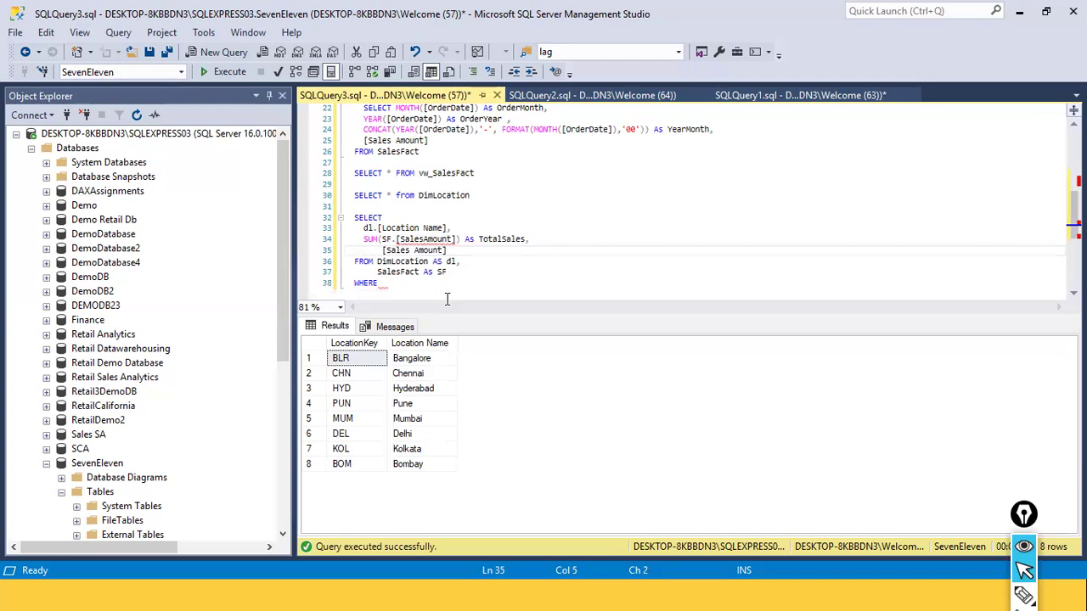
key("shift+End")
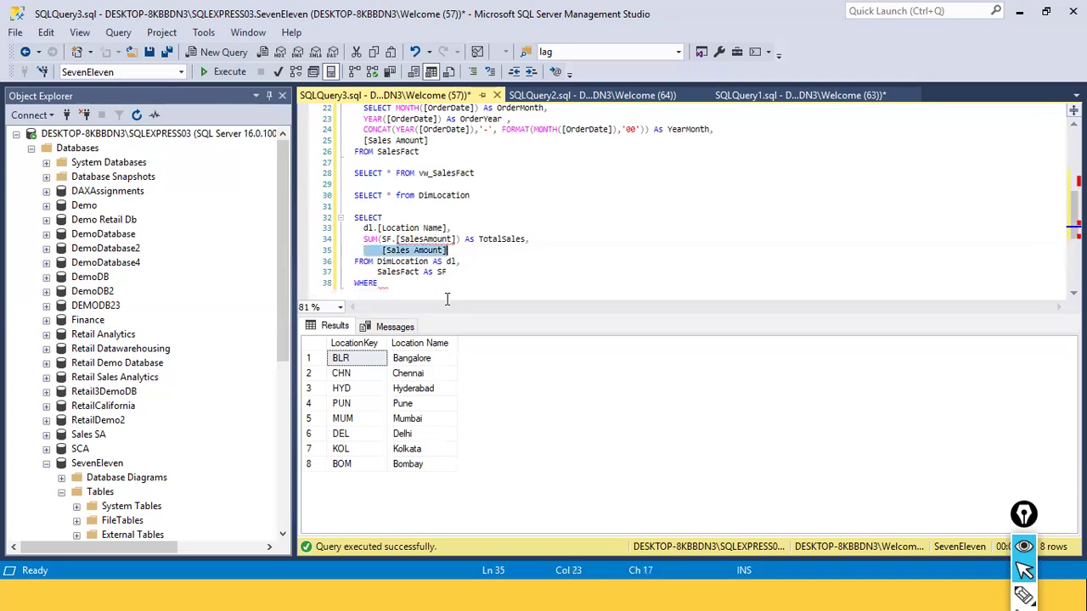
key("Delete")
Correct the column name inside the SUM to SF.[Sales Amount]
key("Up")
key("Right")
key("Right")
key("Right")
key("Right")
key("Right")
key("Right")
key("Right")
key("Right")
key("Right")
key("Right")
key("Right")
key("Right")
key("Right")
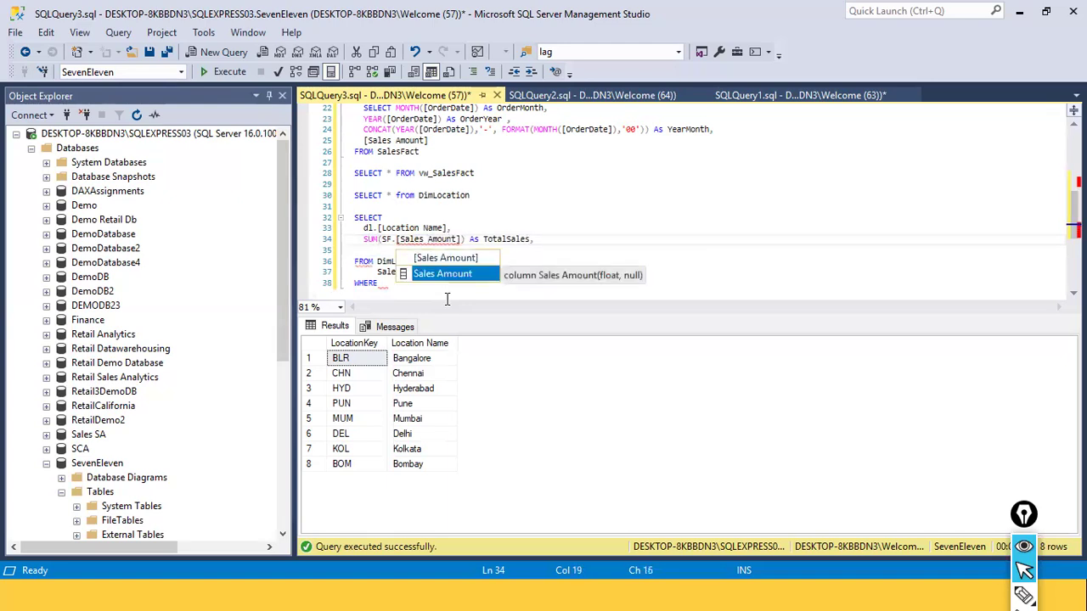
key("Escape")
key("Down")
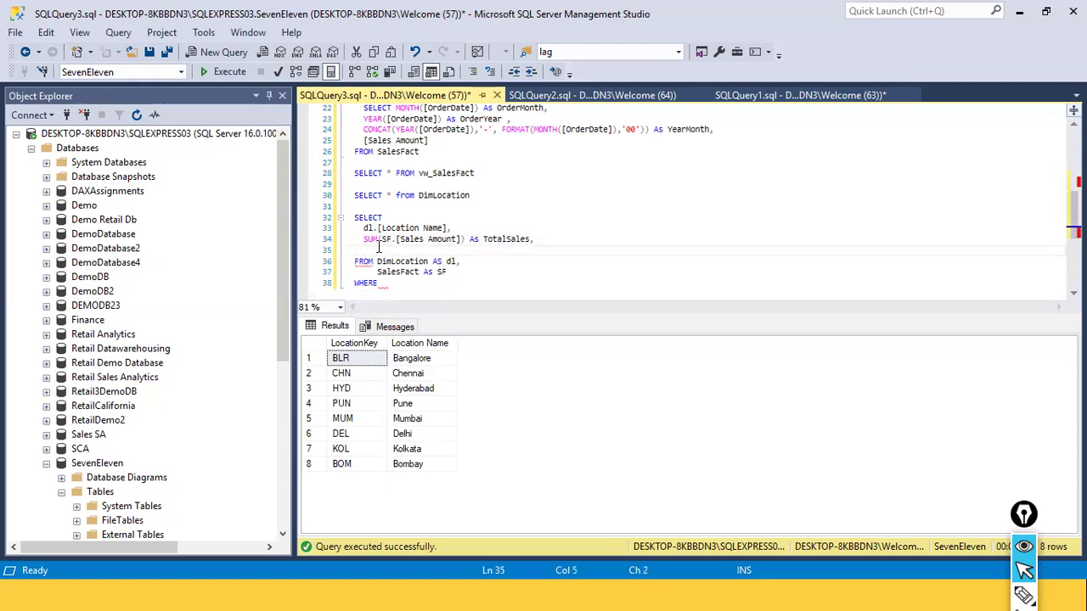
Review the new query's selected columns against the table aliases in its FROM clause
double_click(365, 219)
left_click(377, 227)
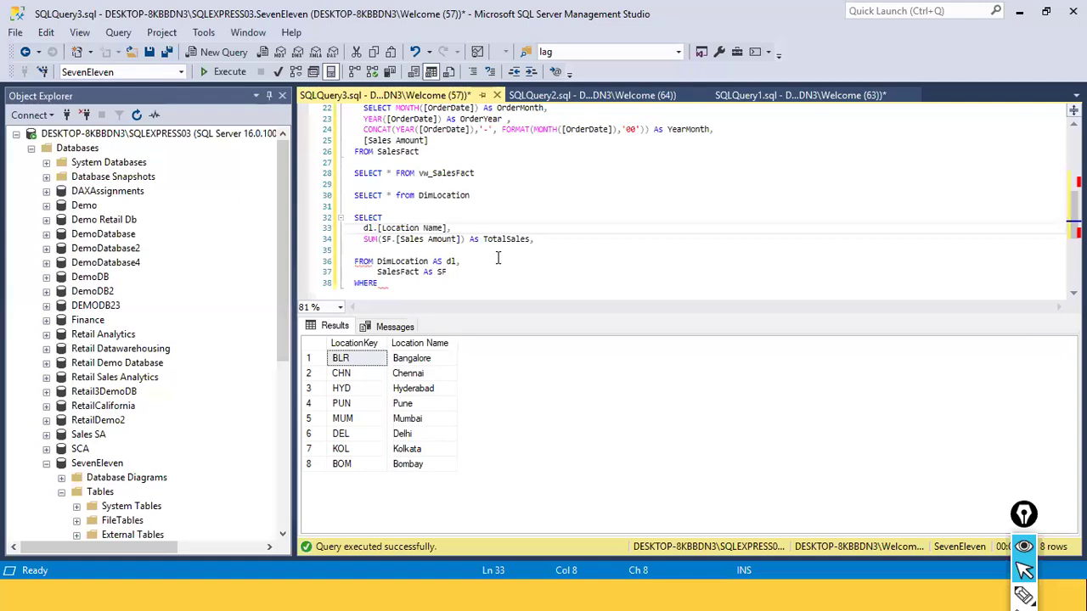
left_click(411, 227)
double_click(414, 240)
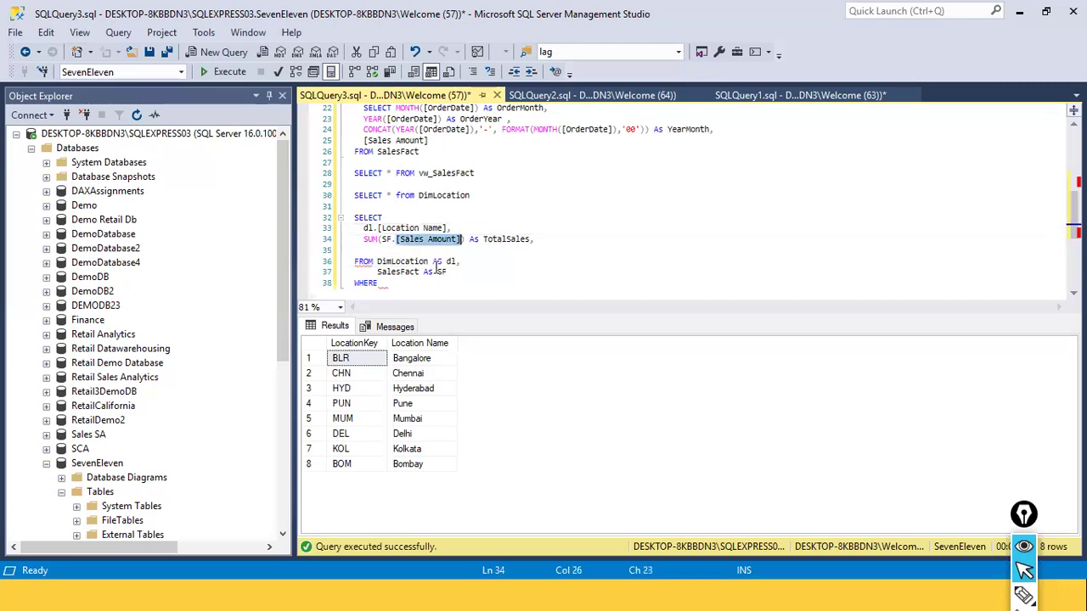
left_click(437, 272)
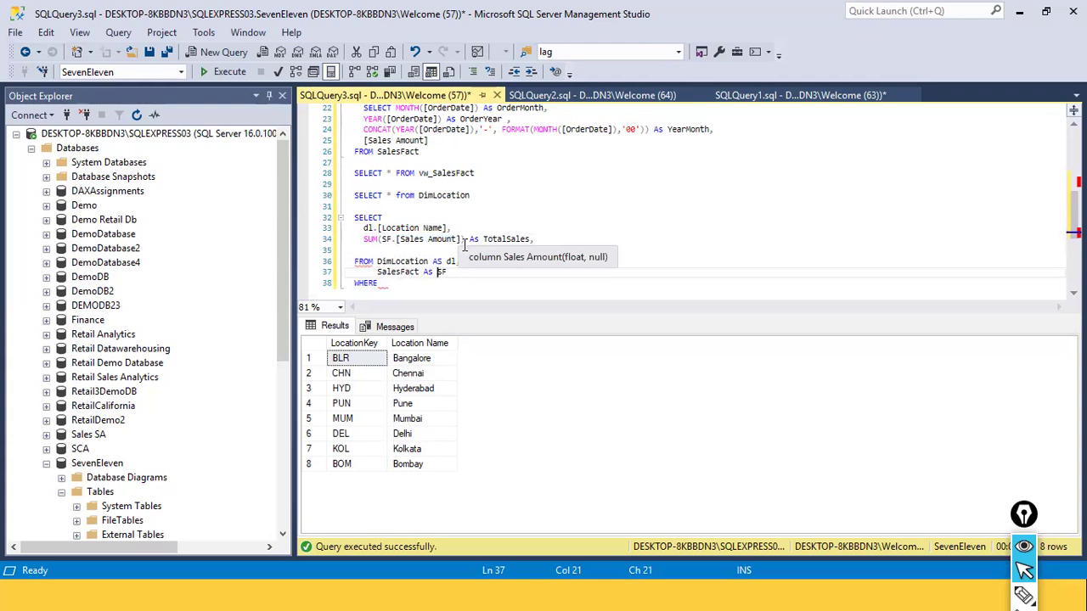
left_click(438, 227)
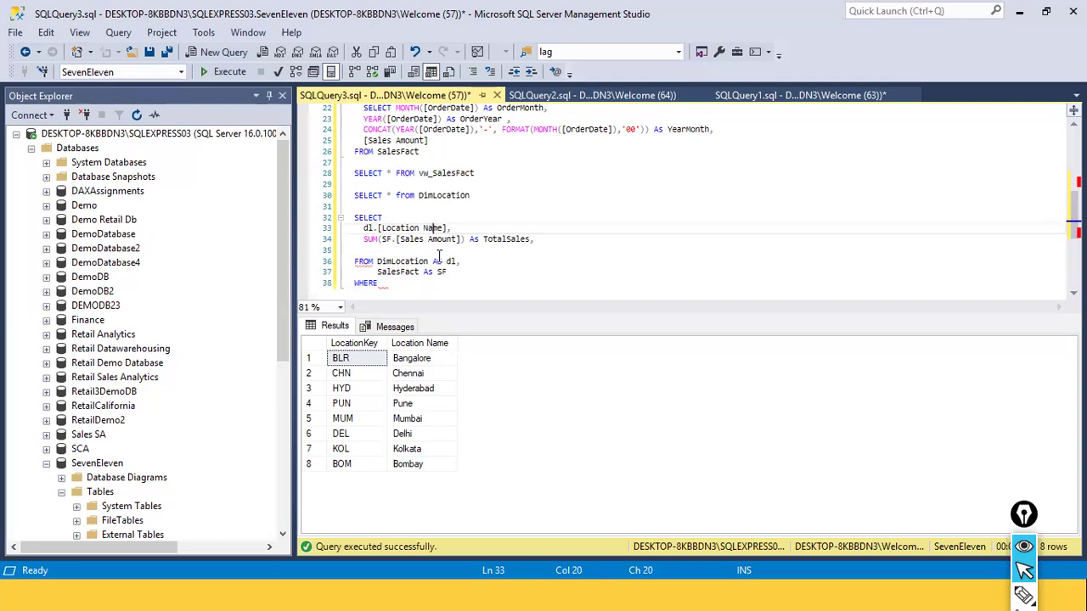
left_click(378, 272)
left_click(396, 262)
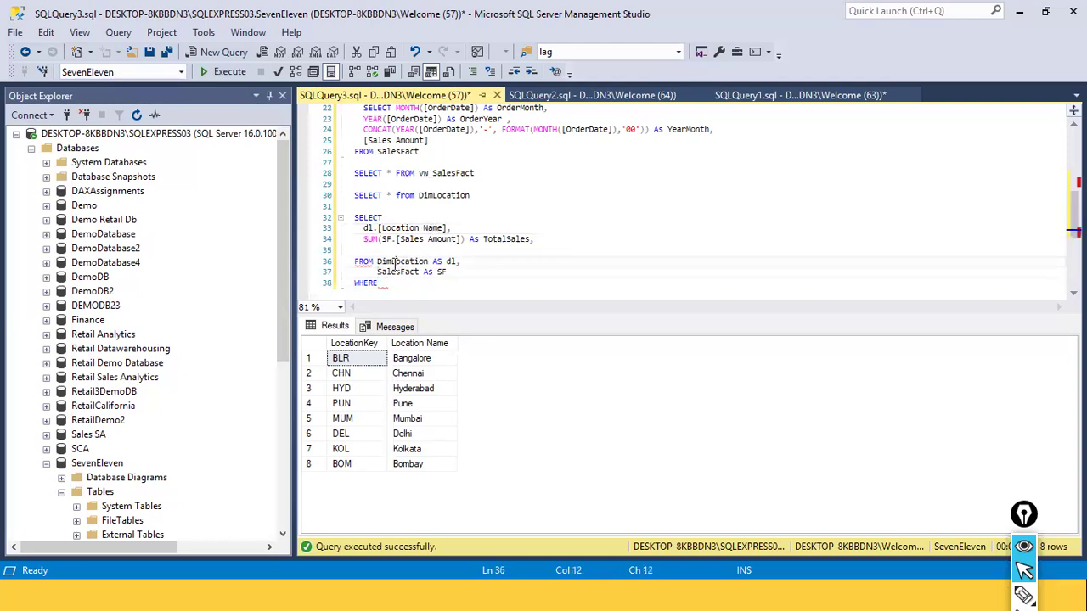
Complete the WHERE clause with the join condition dl.LocationKey = SF.LocationKey
left_click(379, 284)
type("d")
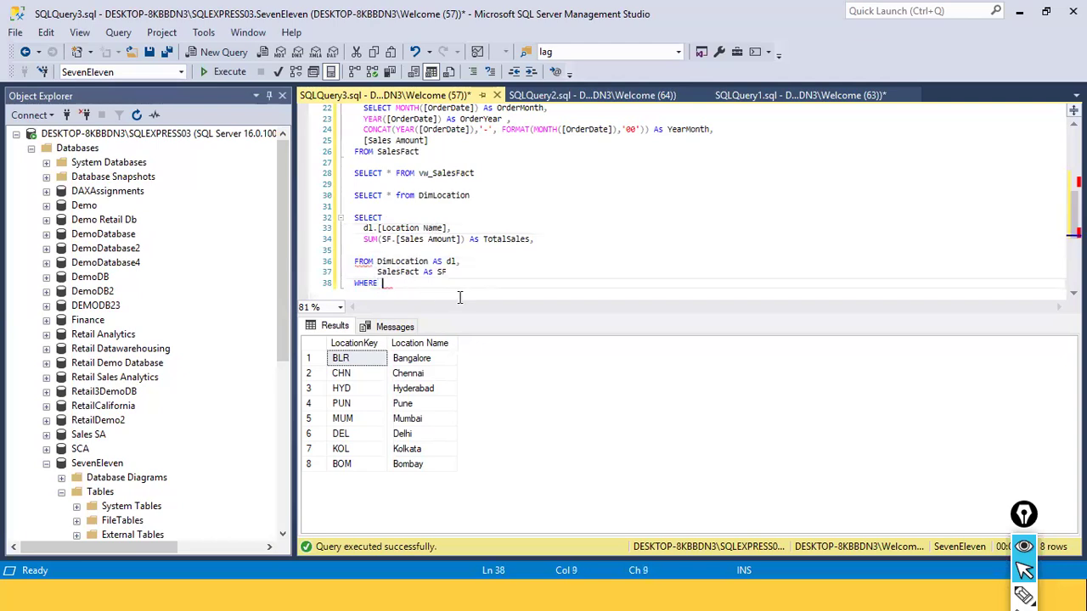
type("l.")
key("Down")
key("Tab")
type("= SF")
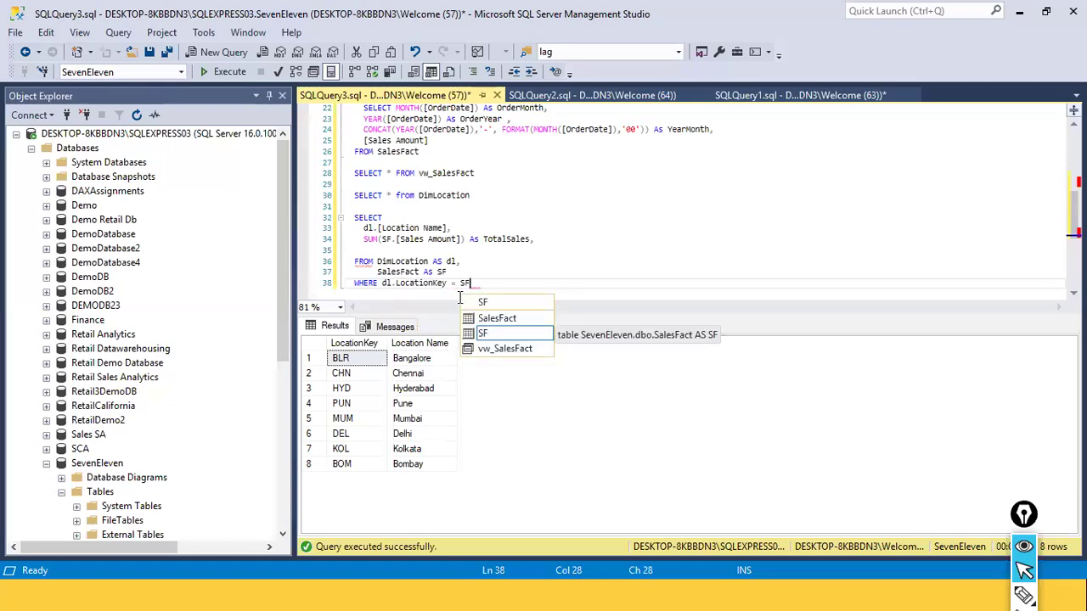
type(".")
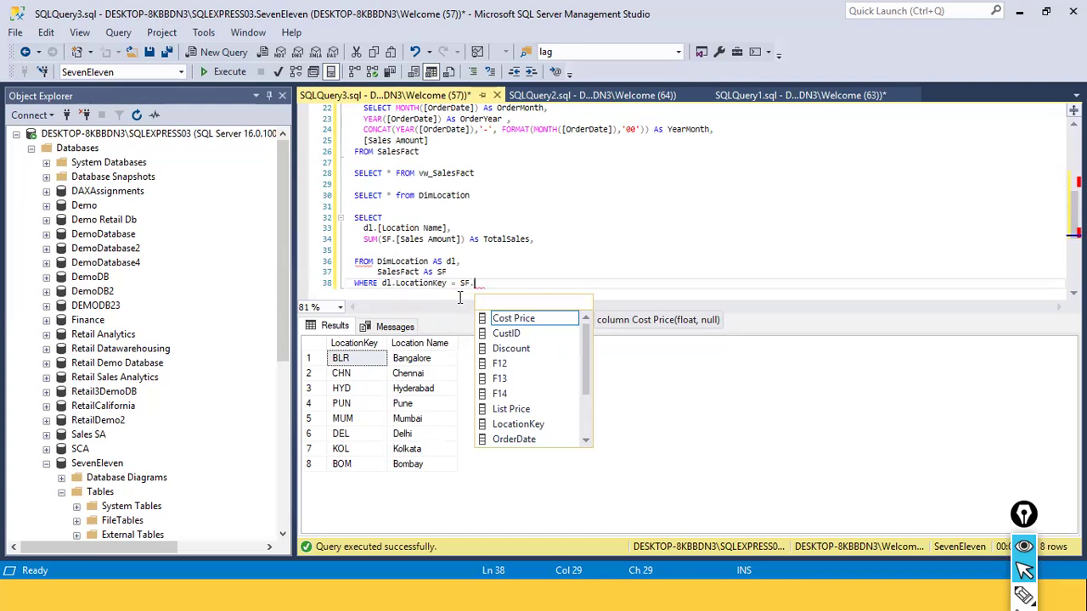
double_click(540, 424)
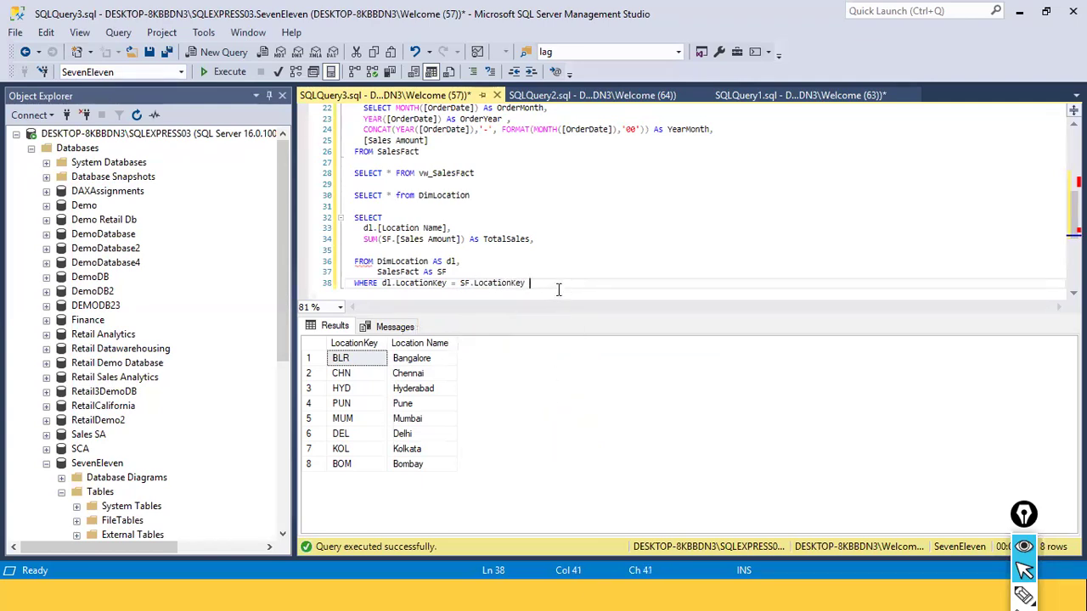
Remove the blank line above FROM and start a GROUP BY clause with an indented line below the WHERE clause
left_click(351, 251)
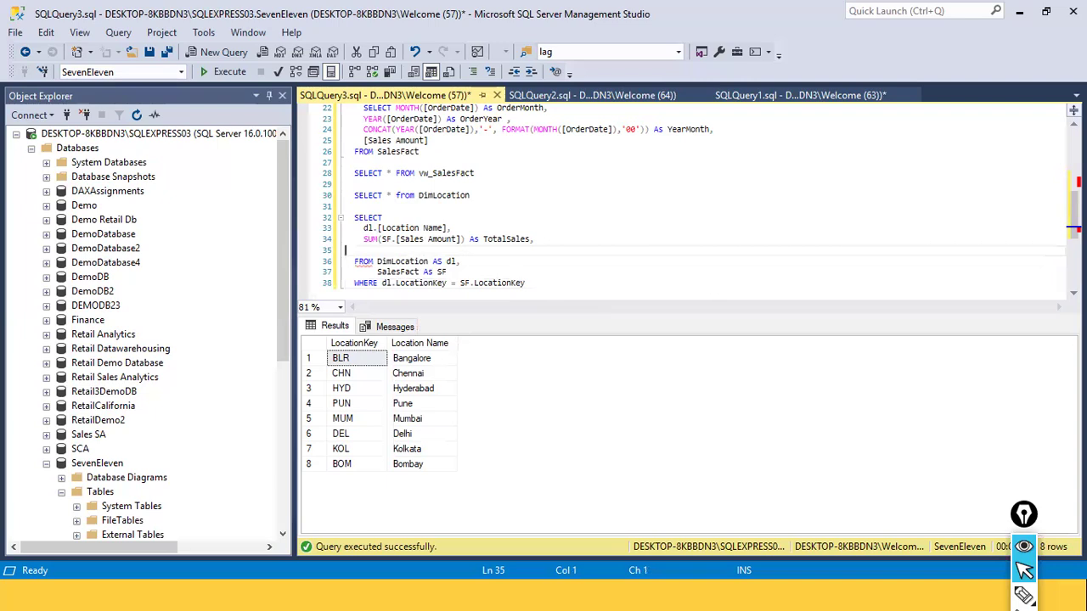
key("Delete")
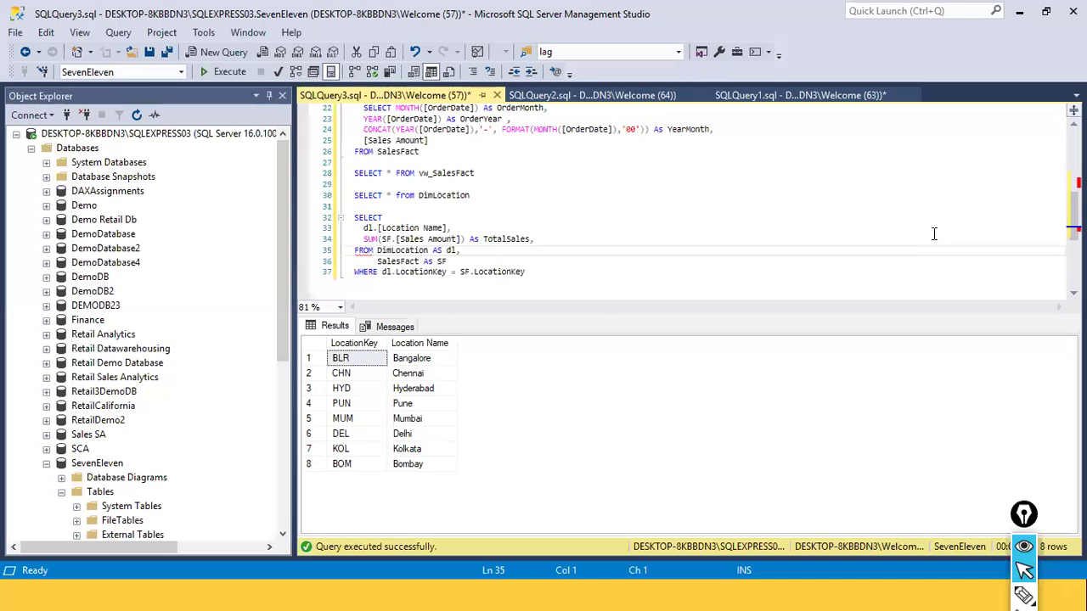
left_click(585, 272)
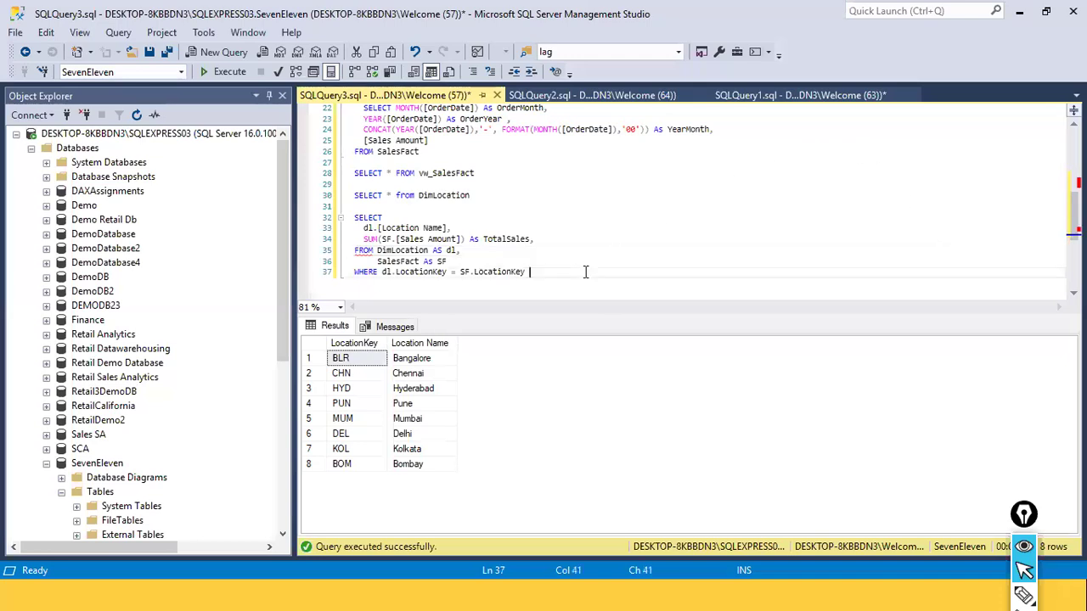
key("Return")
type("GROUP BY")
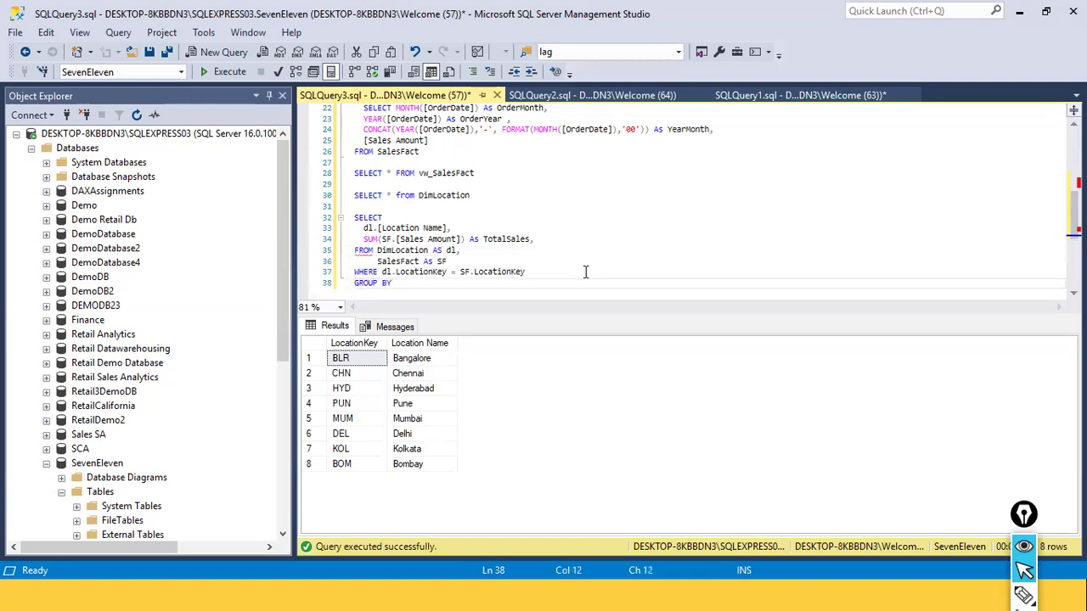
key("Return")
key("Tab")
key("Tab")
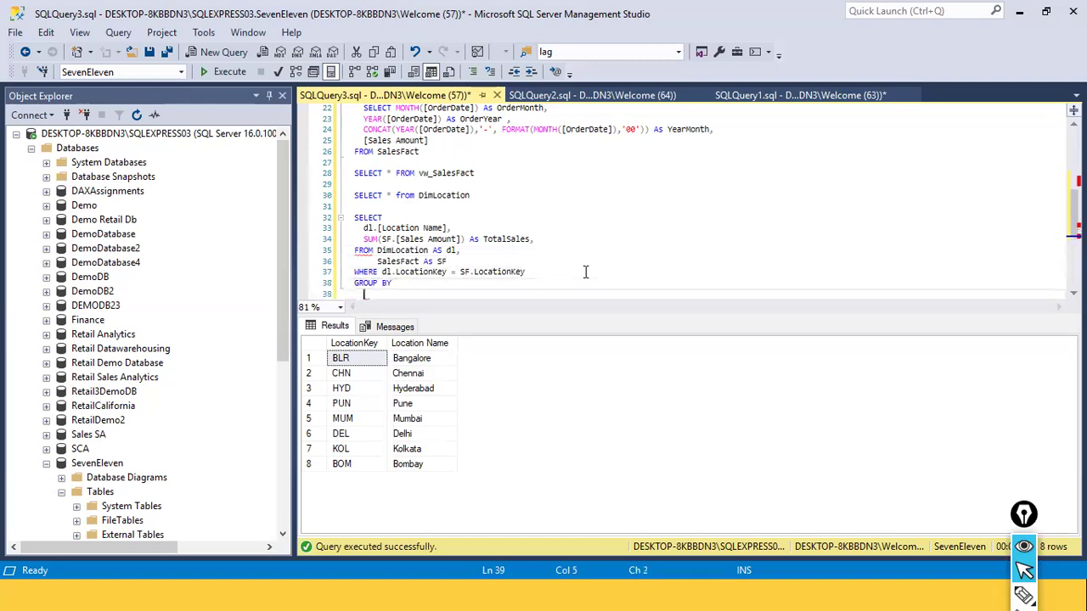
Enter dl.[Location Name] as the grouping column under GROUP BY
type("d.")
key("BackSpace")
type("l")
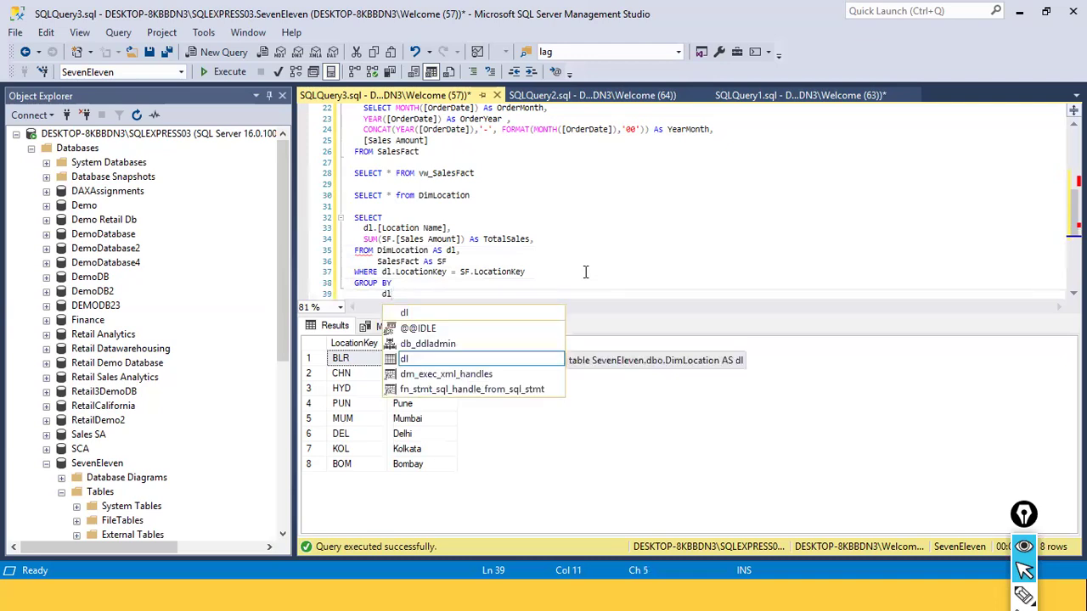
type(".")
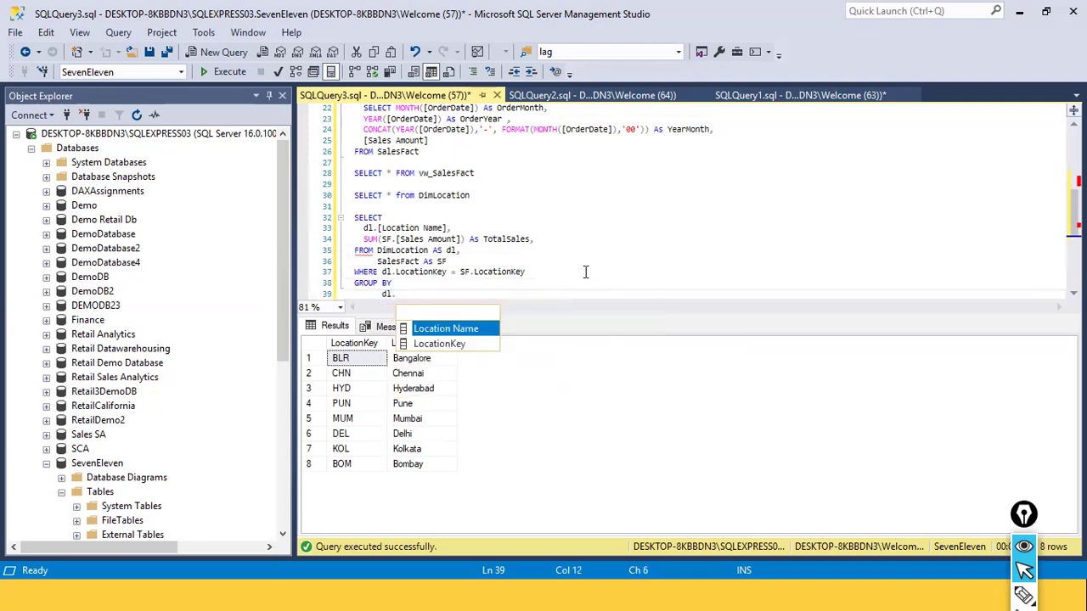
key("Tab")
Examine how the DimLocation table and its dl alias are declared in FROM and used in the rest of the query
scroll(531, 294, "down", 1)
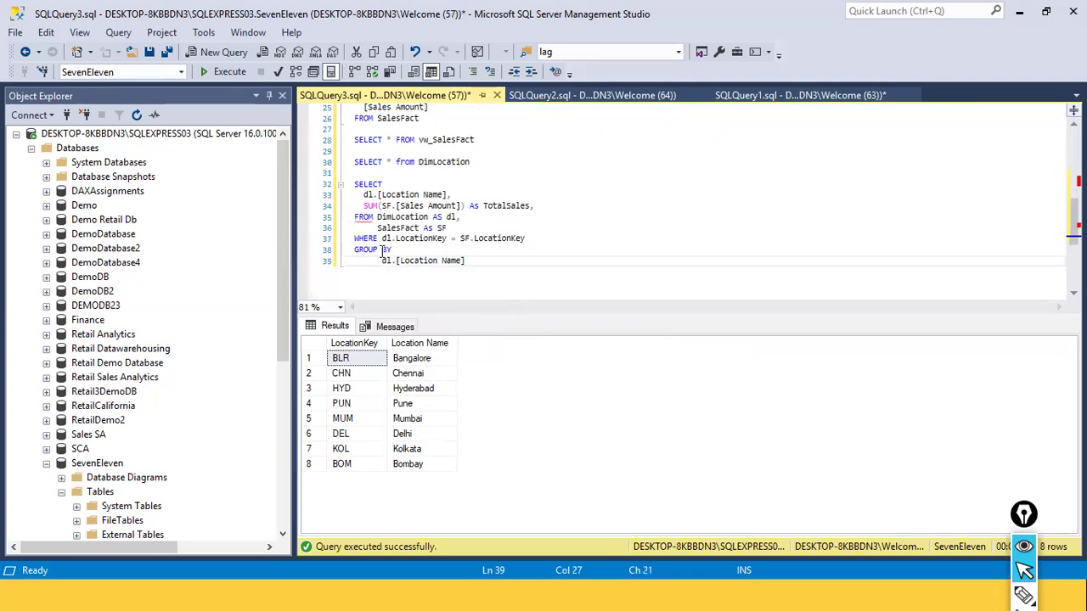
left_click(386, 266)
double_click(387, 266)
left_click(551, 284)
double_click(452, 218)
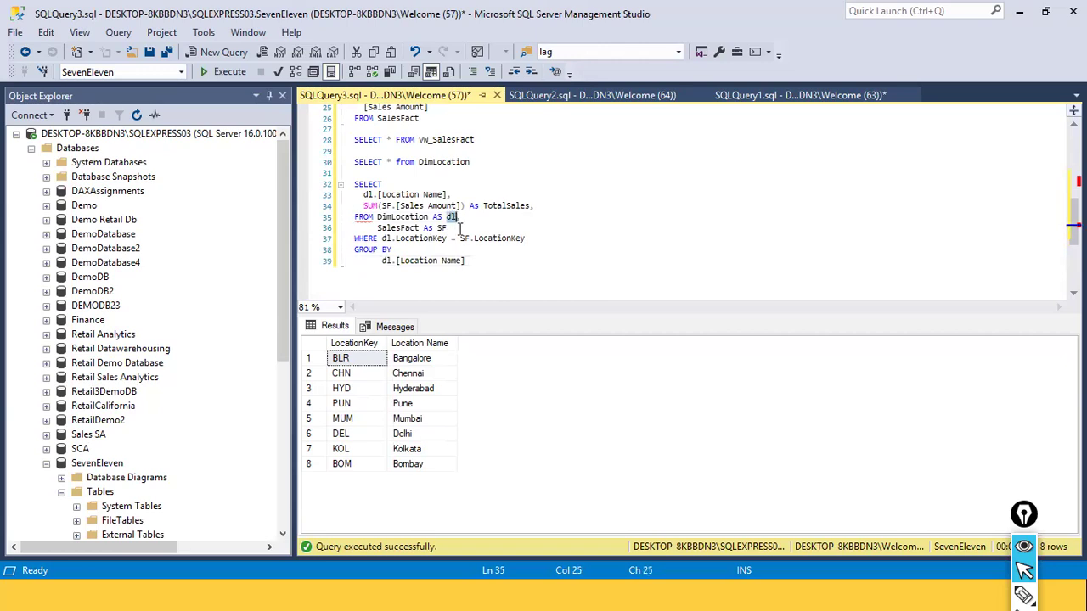
double_click(414, 217)
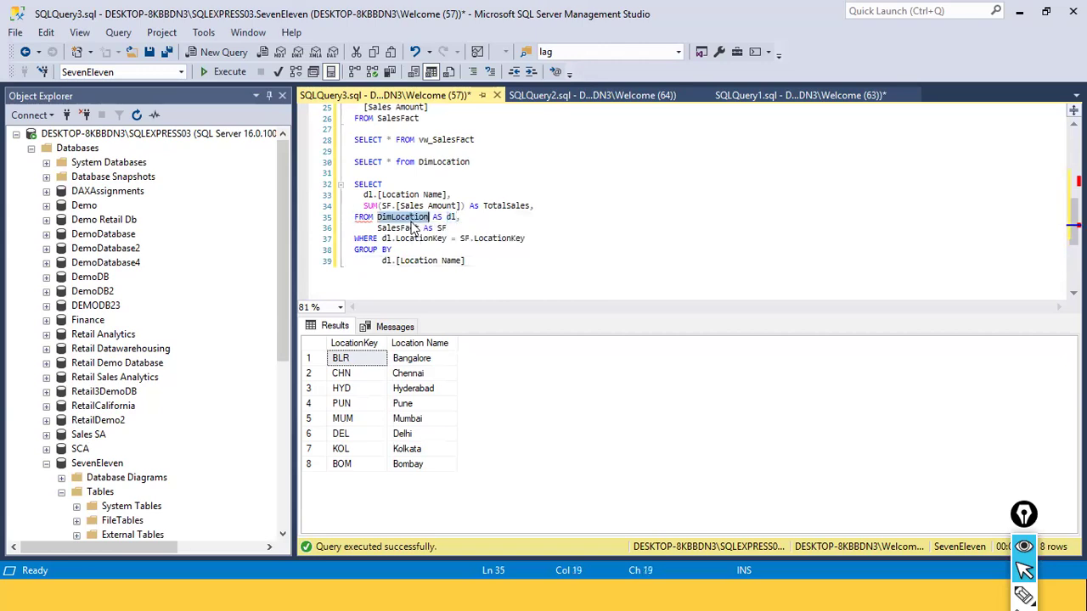
double_click(438, 219)
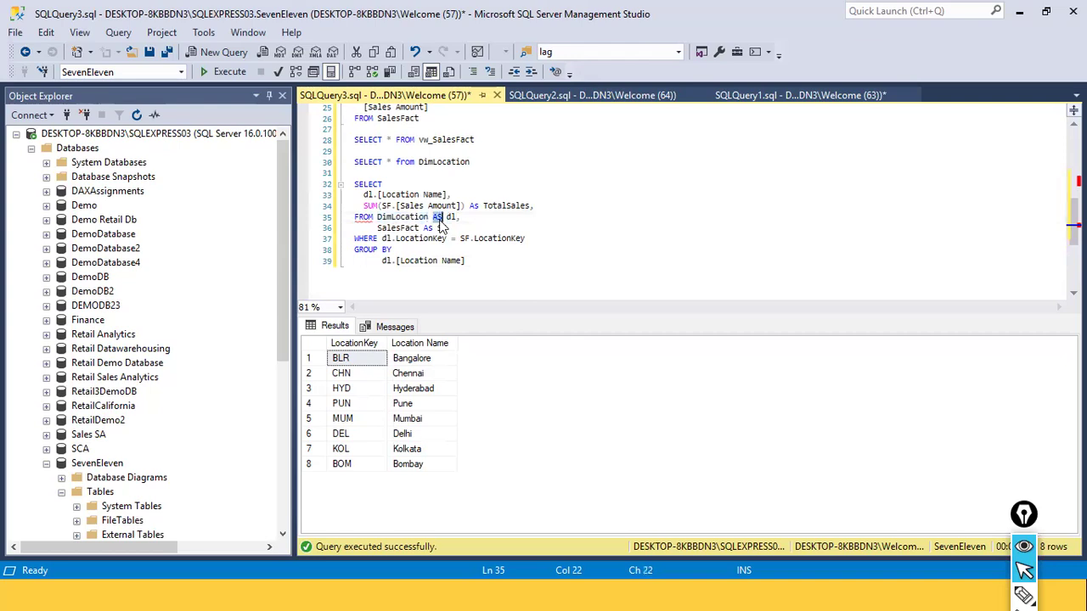
left_click(459, 217)
type(",")
left_click(444, 217)
double_click(396, 206)
double_click(402, 217)
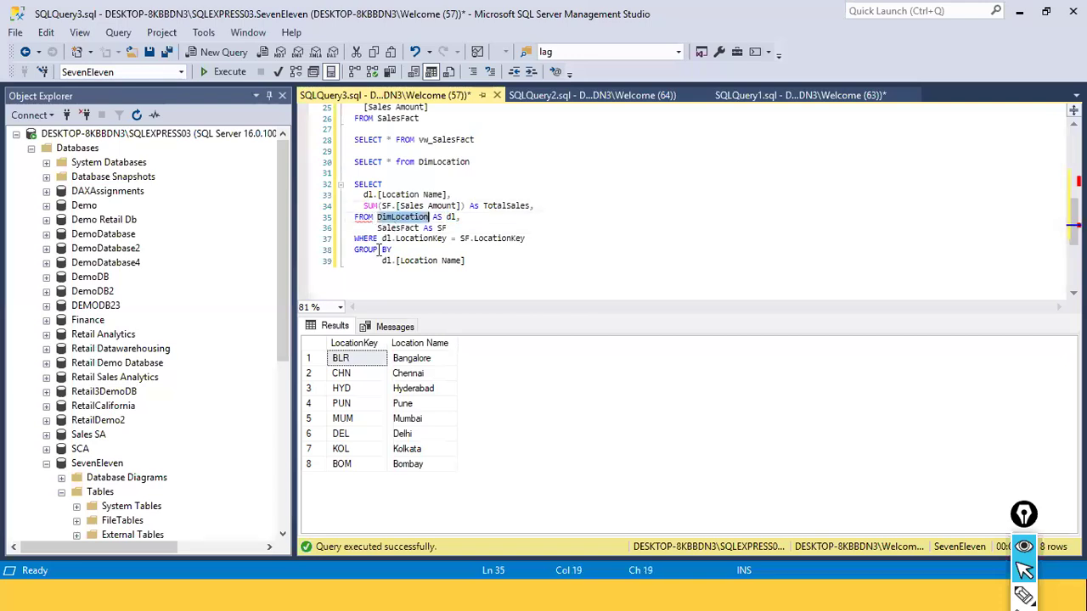
double_click(450, 217)
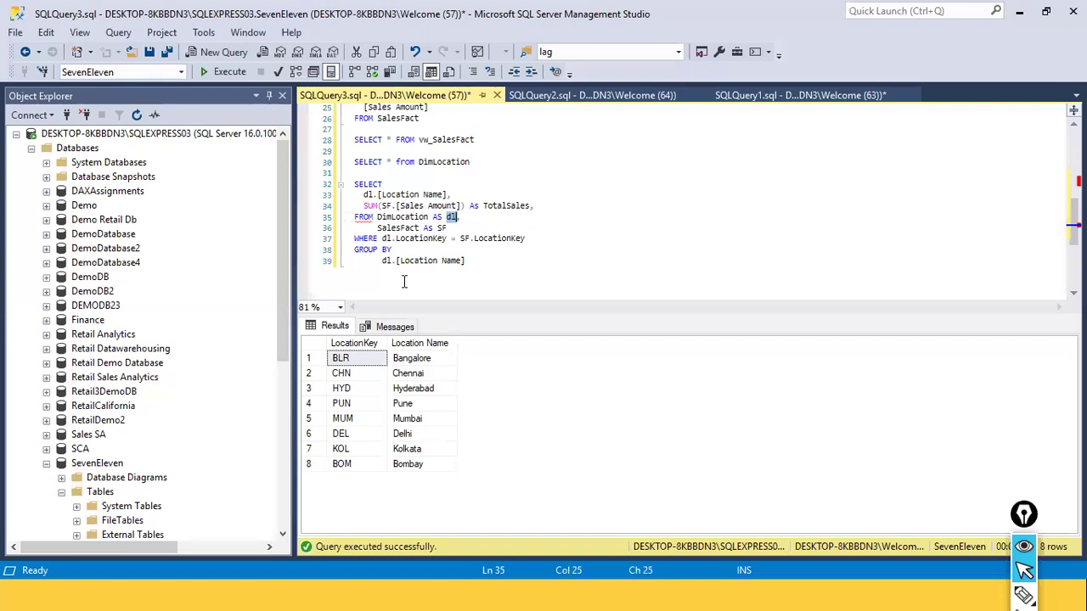
left_click(457, 219)
double_click(406, 219)
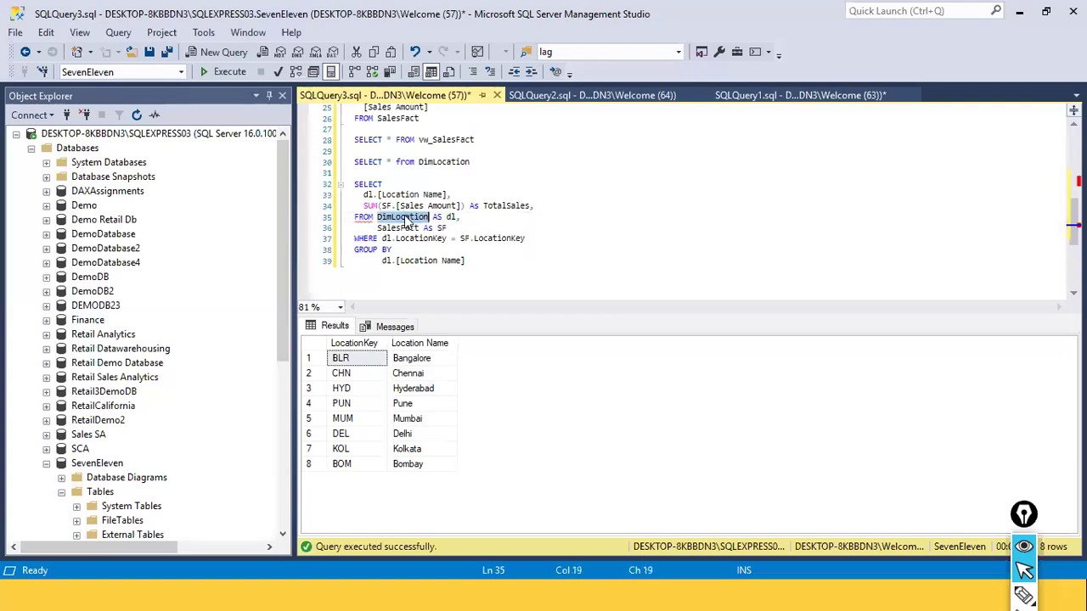
Review the dl alias in the WHERE join condition and execute the complete grouped total sales query
left_click(432, 219)
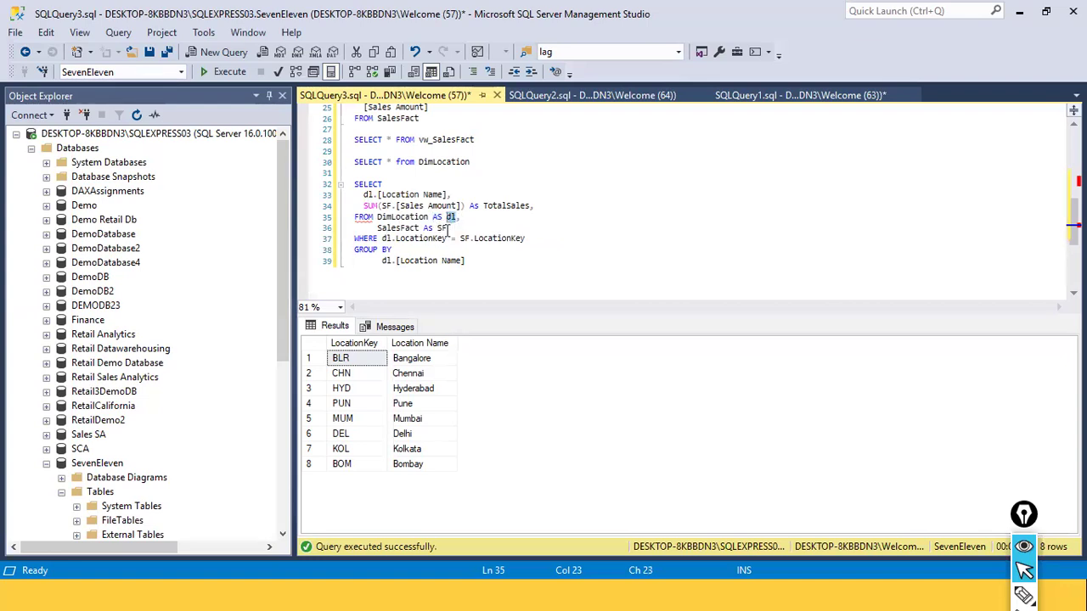
double_click(386, 239)
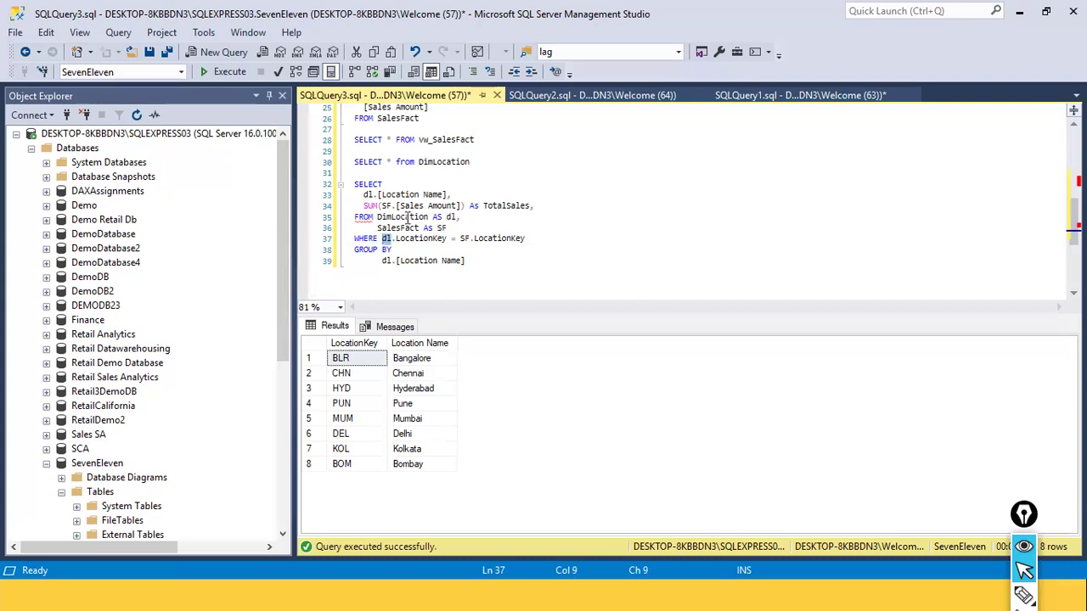
mouse_move(385, 243)
mouse_move(471, 245)
mouse_move(419, 250)
left_click_drag(505, 274, 343, 185)
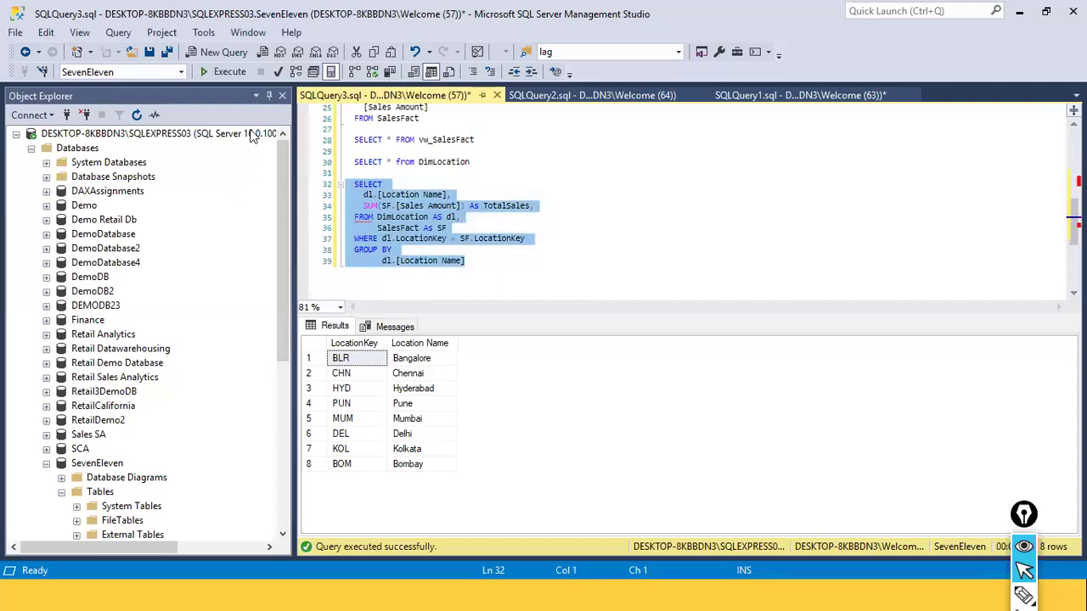
left_click(213, 73)
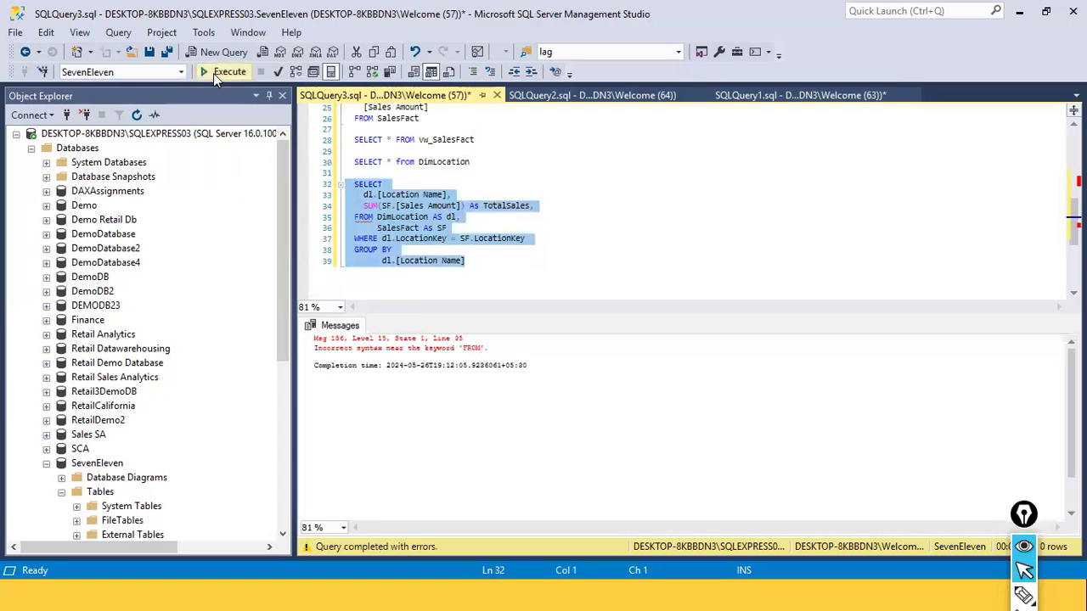
Remove the trailing comma after TotalSales in the SELECT list and execute the whole query again
left_click(419, 238)
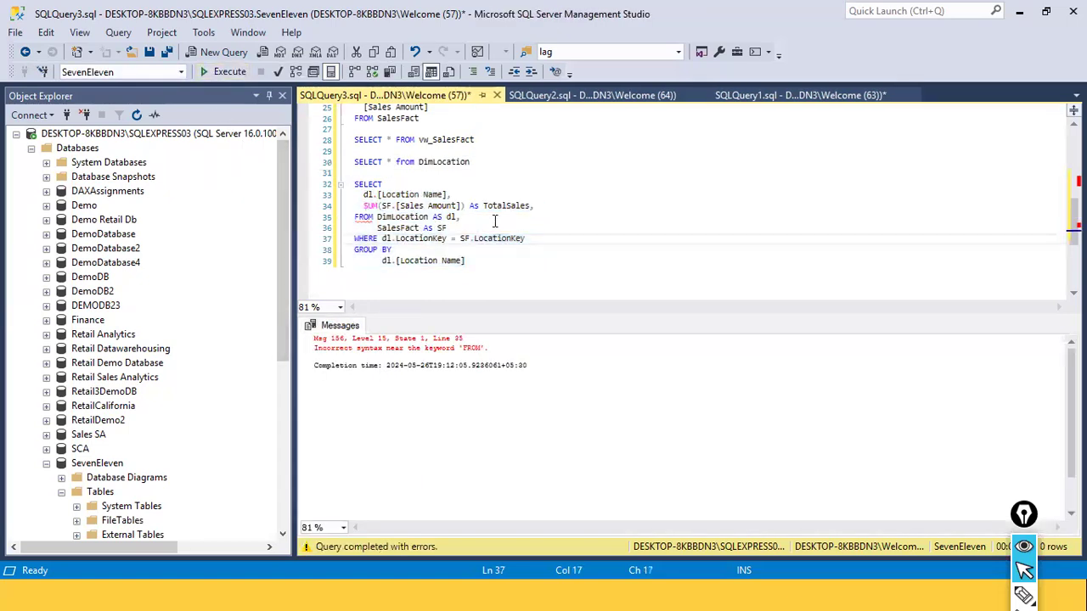
left_click(557, 206)
key("BackSpace")
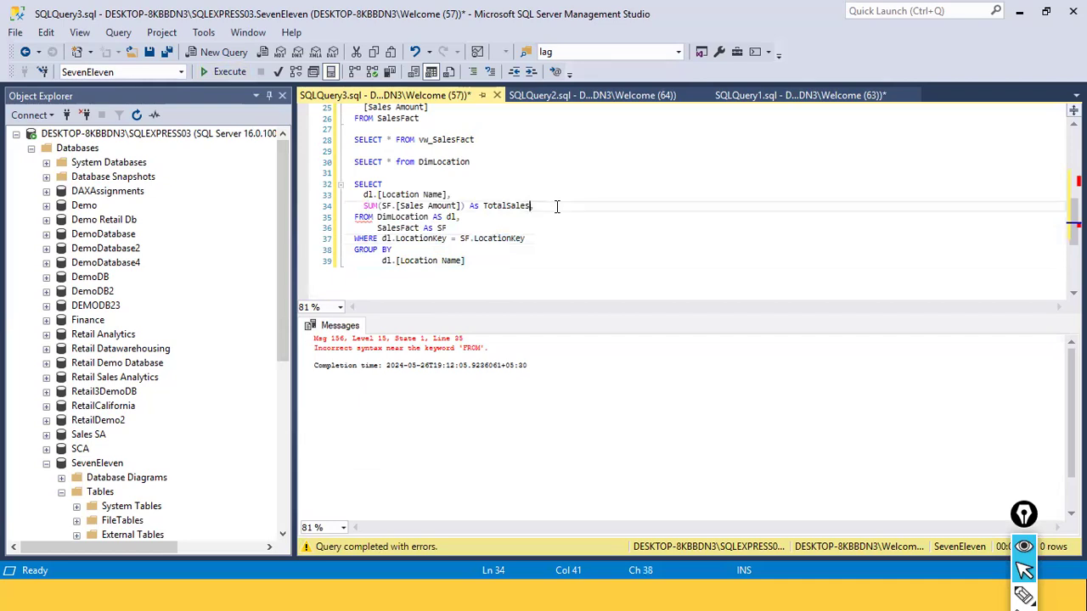
left_click(498, 267)
left_click_drag(501, 262, 313, 184)
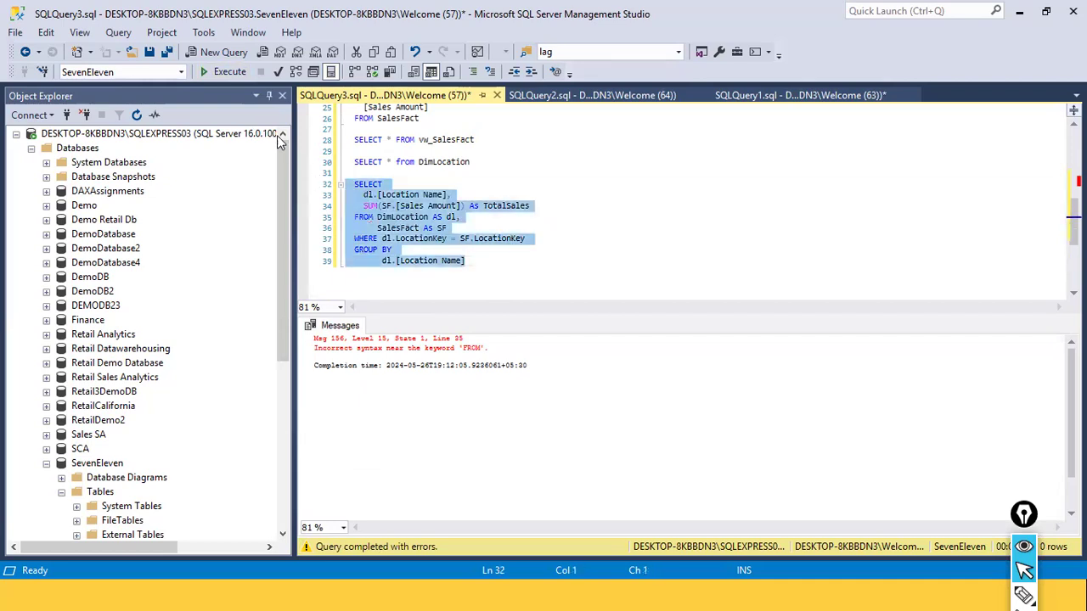
left_click(215, 71)
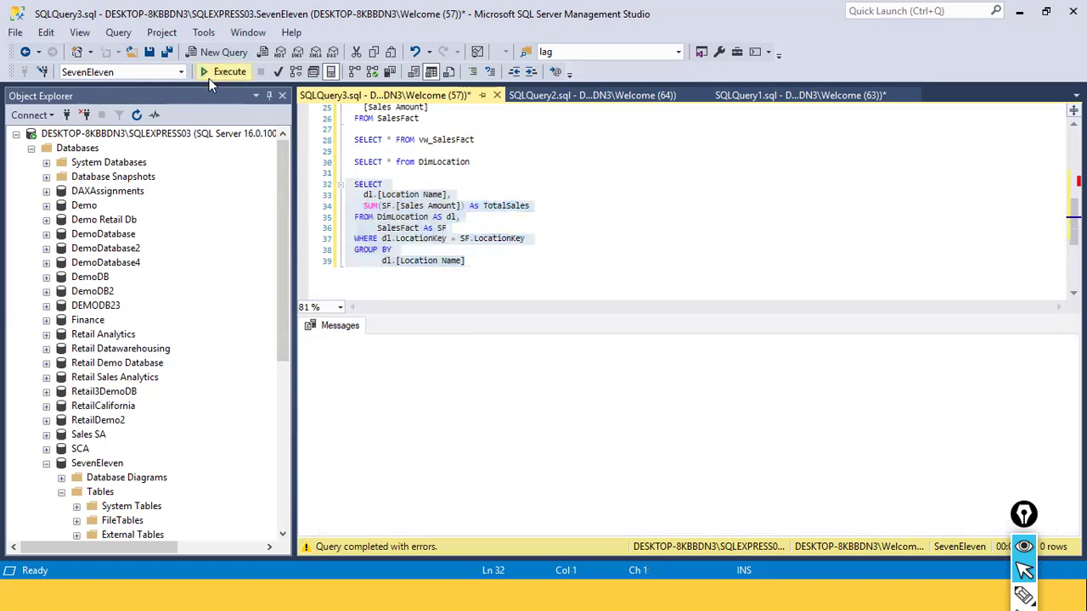
Examine how the SUM of Sales Amount and the GROUP BY on Location Name relate to the result rows
left_click(443, 240)
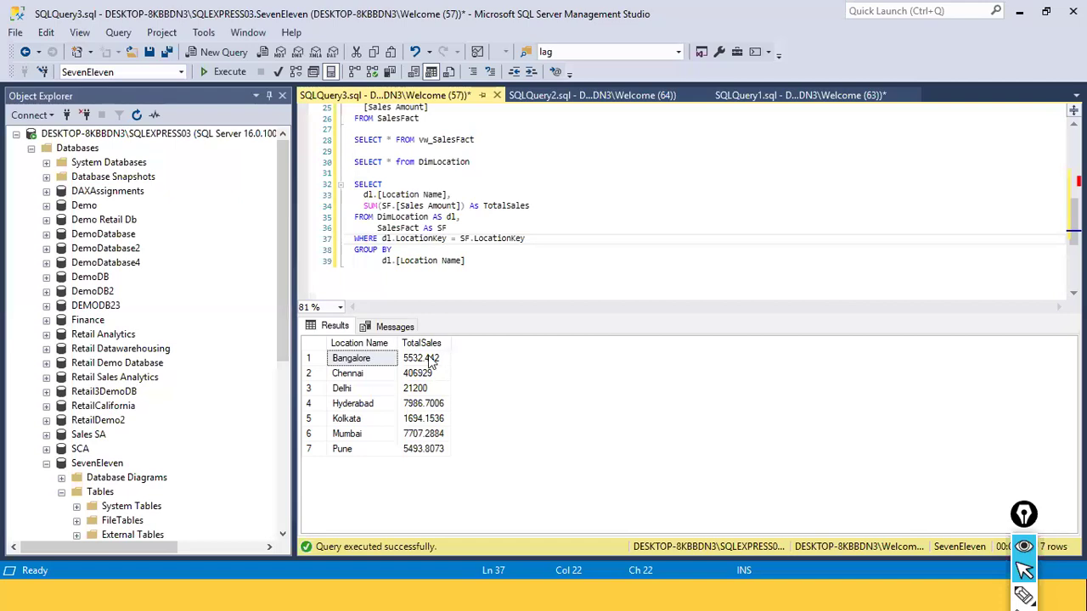
left_click(417, 261)
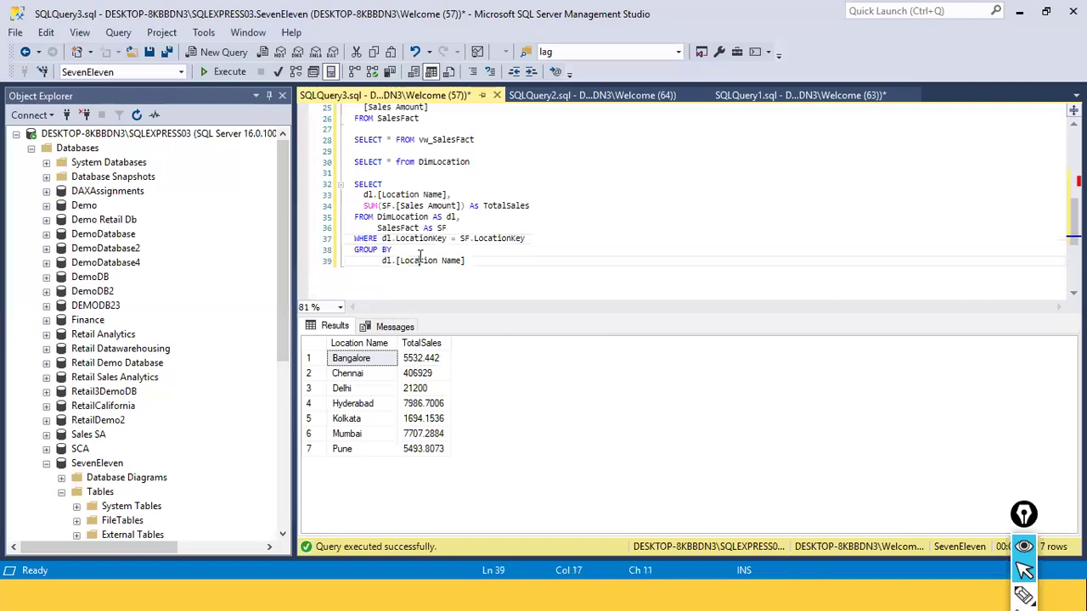
double_click(369, 205)
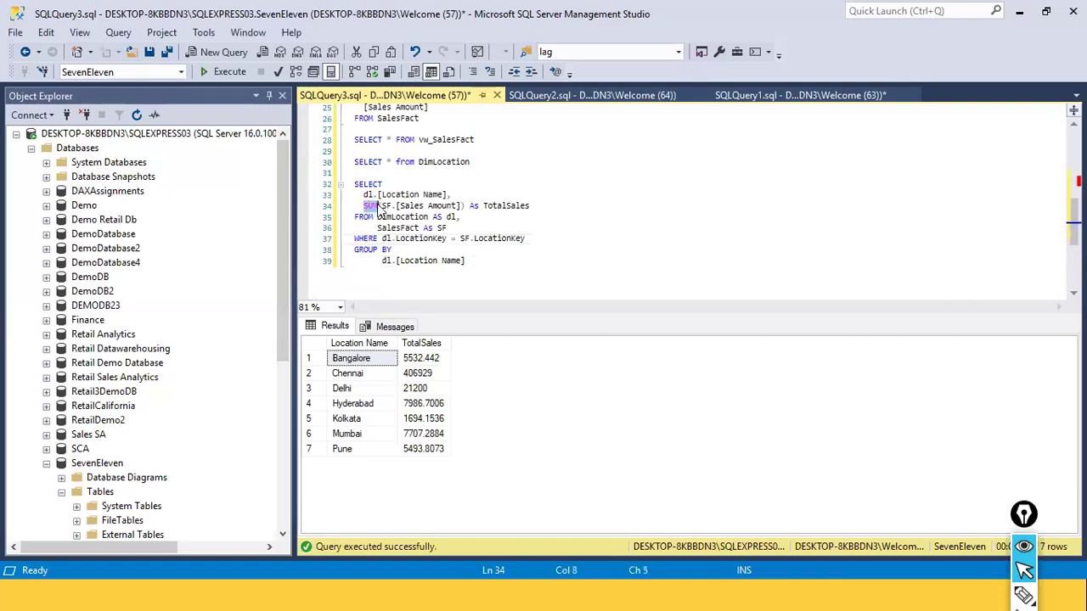
double_click(368, 250)
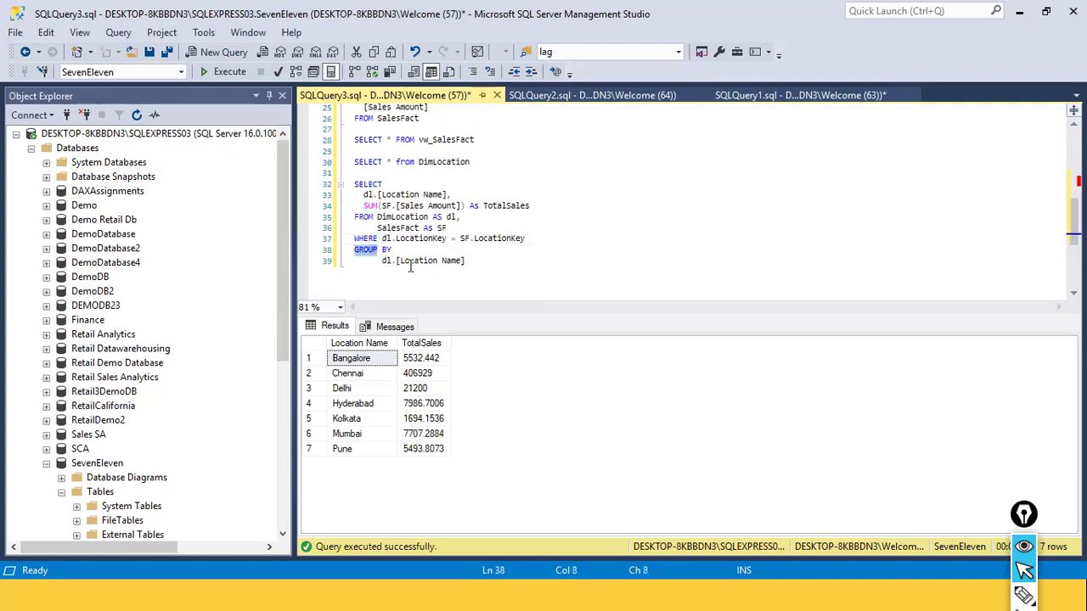
double_click(436, 261)
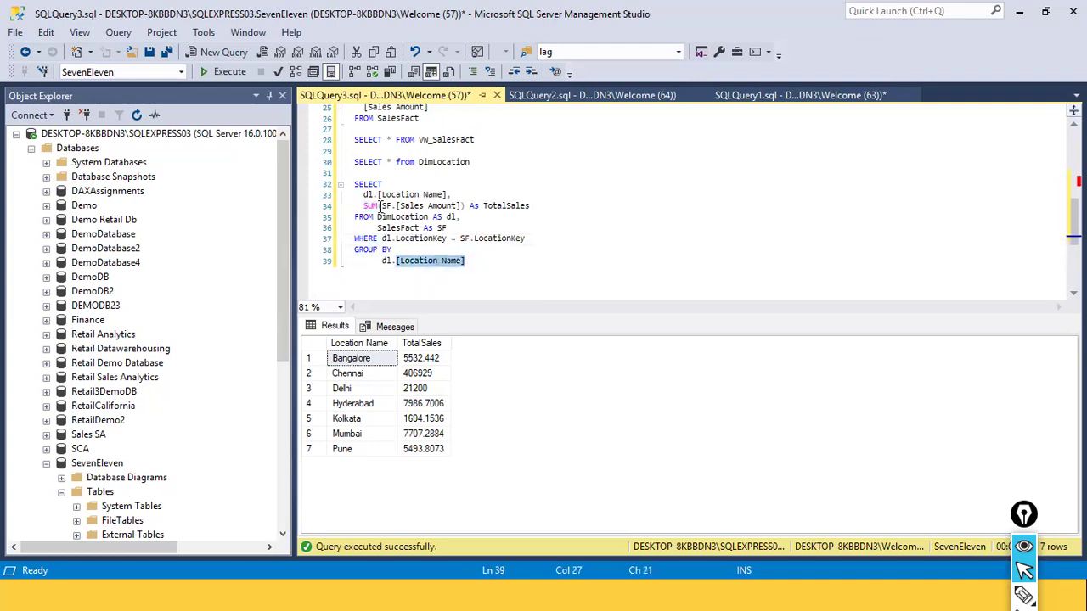
left_click(378, 207)
double_click(379, 249)
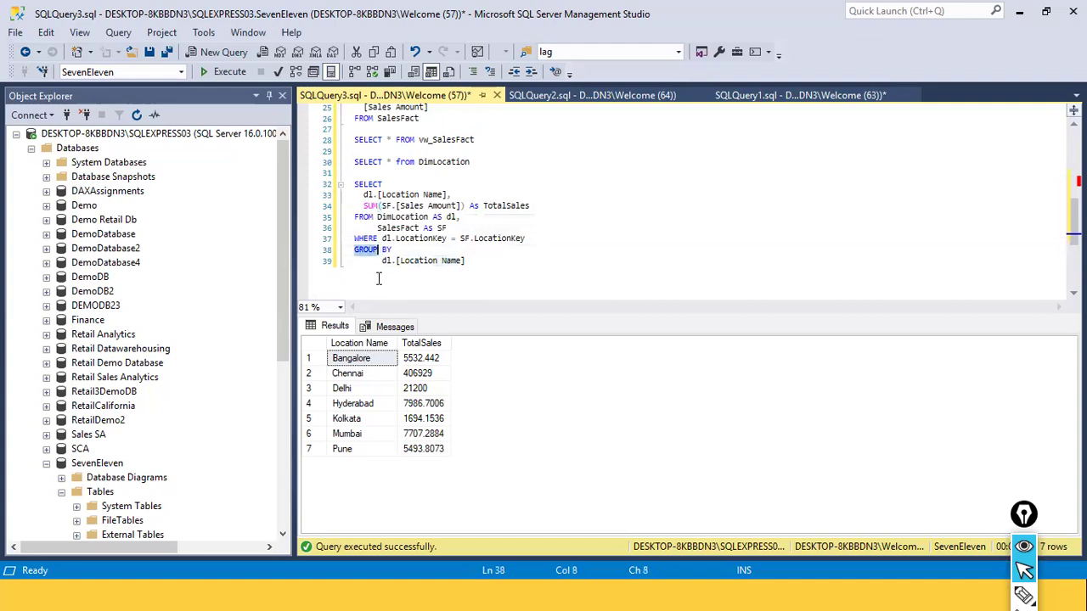
left_click(431, 263)
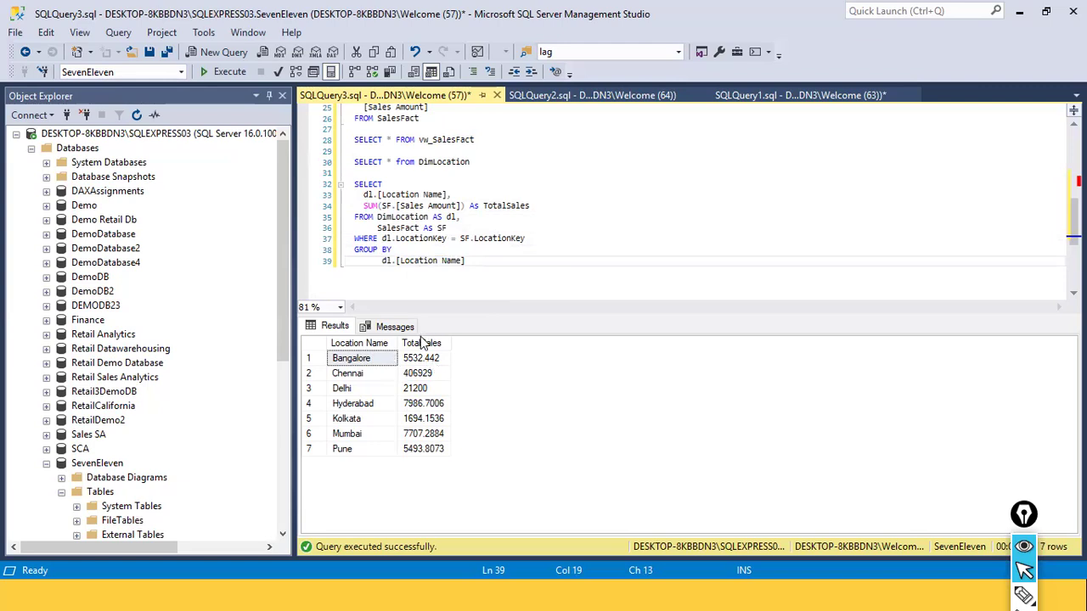
left_click(364, 205)
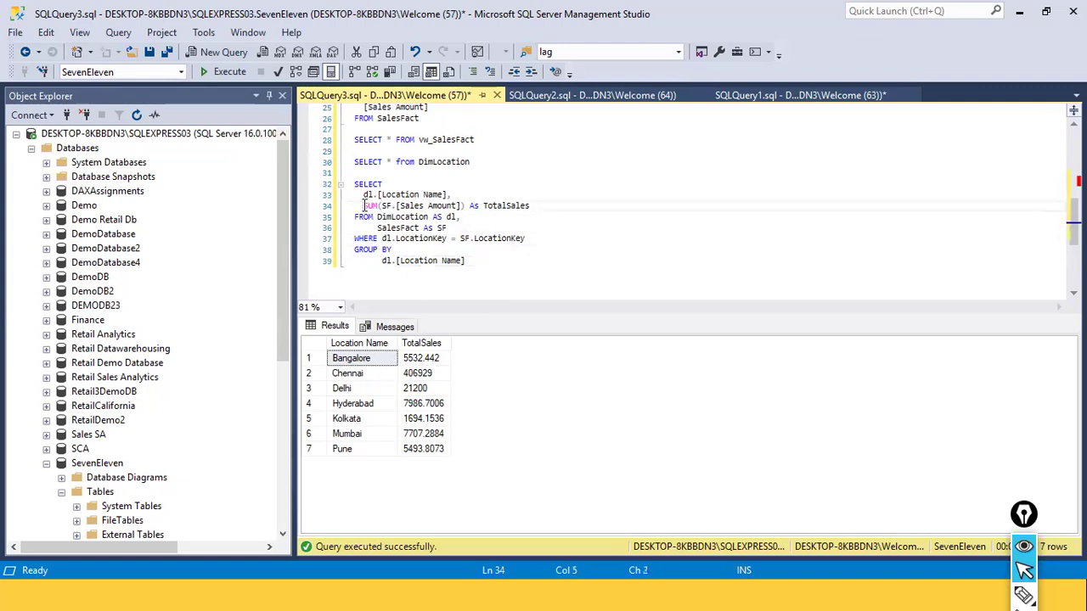
double_click(450, 209)
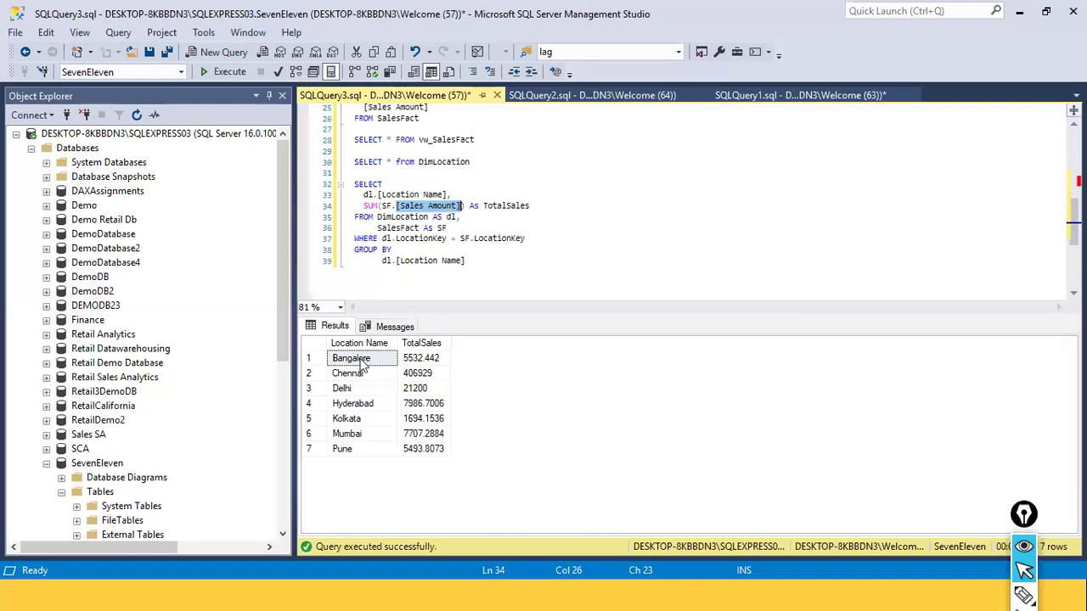
left_click(497, 267)
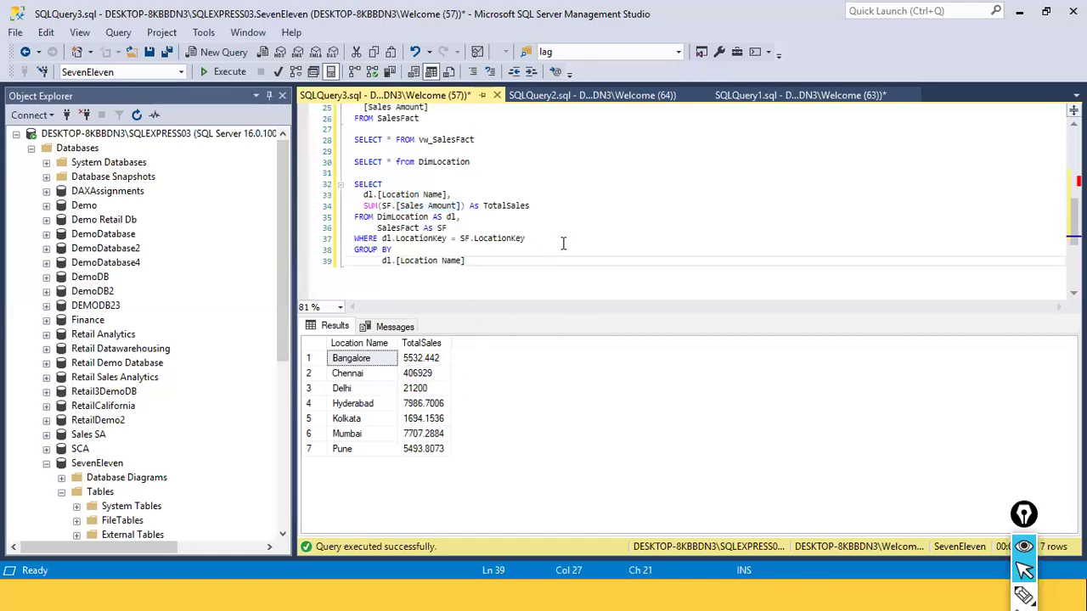
Duplicate the query from SELECT through the WHERE clause, without GROUP BY, below the original query
left_click_drag(563, 241, 291, 173)
key("ctrl+c")
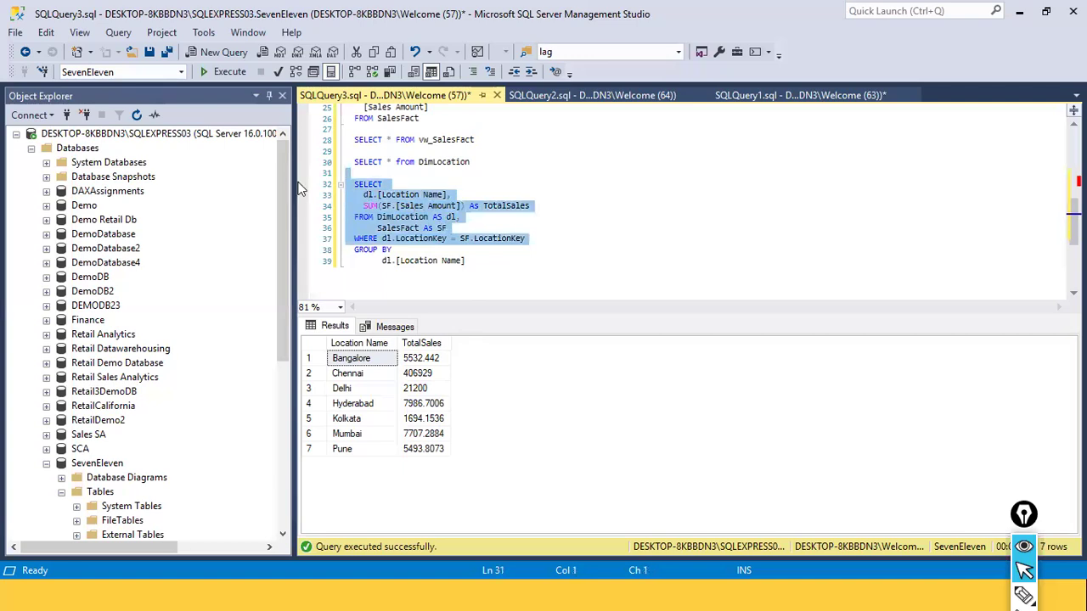
left_click(383, 287)
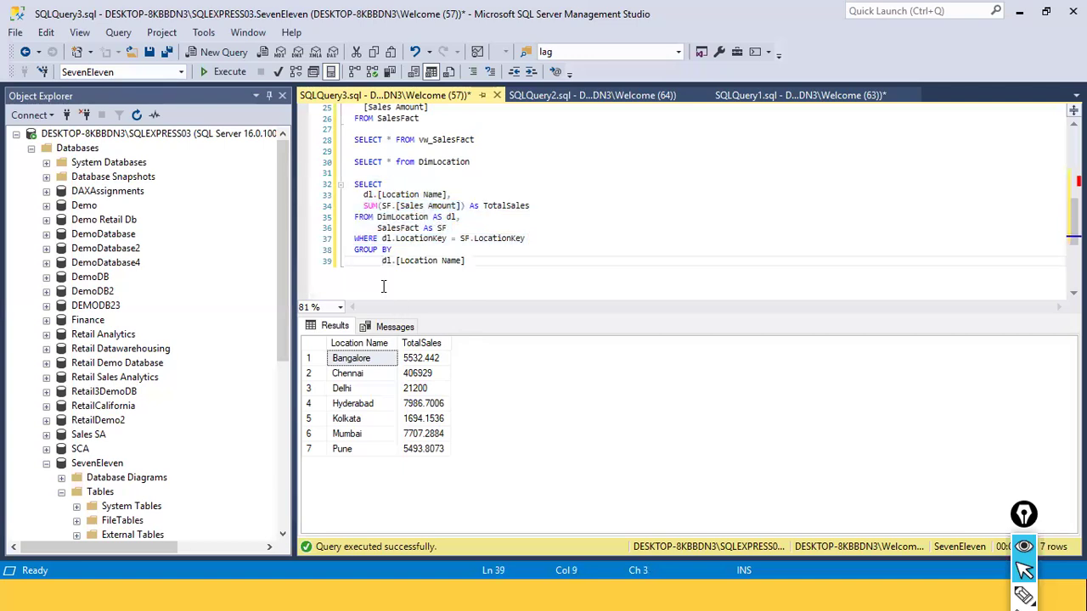
key("End")
key("Return")
key("Return")
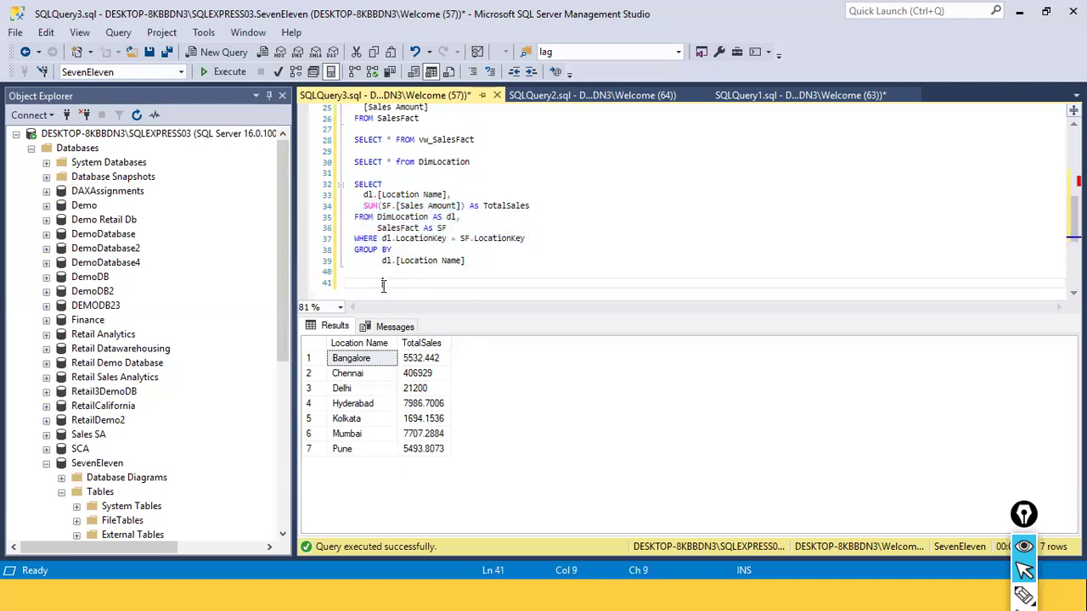
key("Home")
key("ctrl+v")
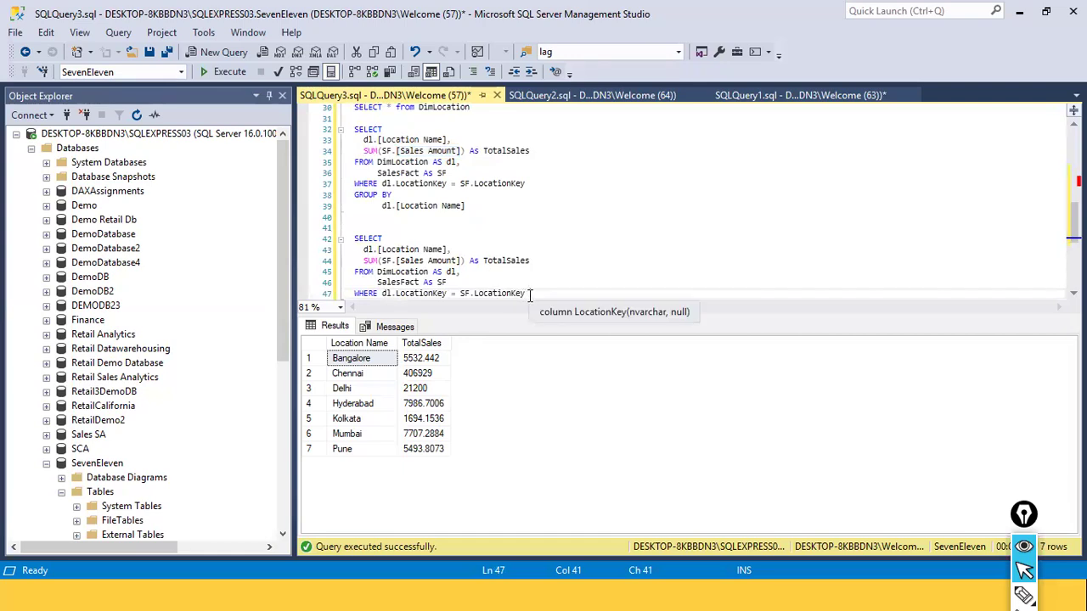
Execute only the duplicated query that lacks the GROUP BY clause
left_click_drag(529, 294, 346, 227)
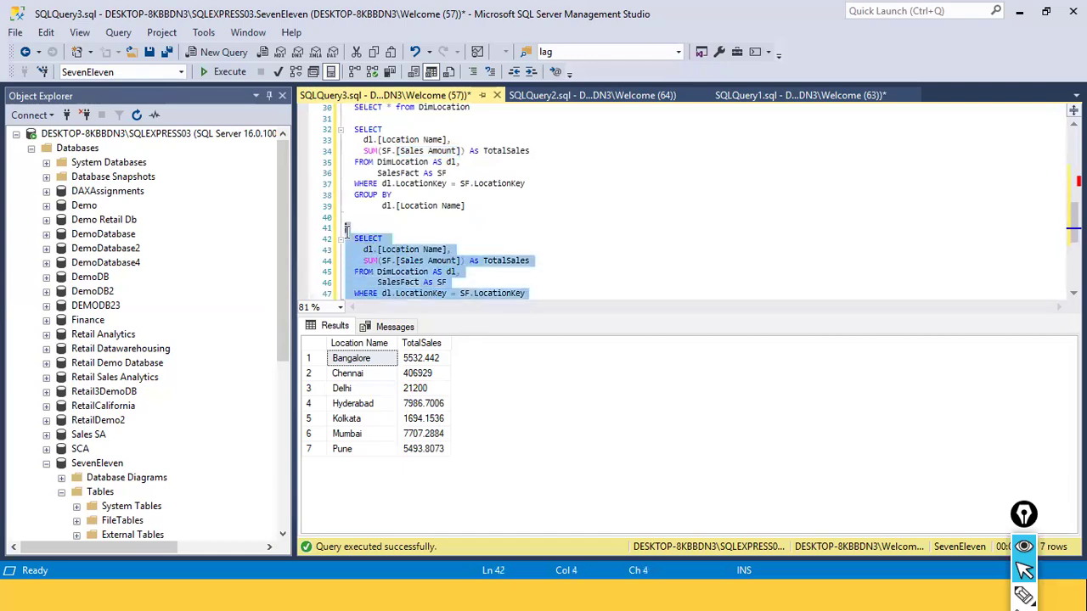
left_click(239, 75)
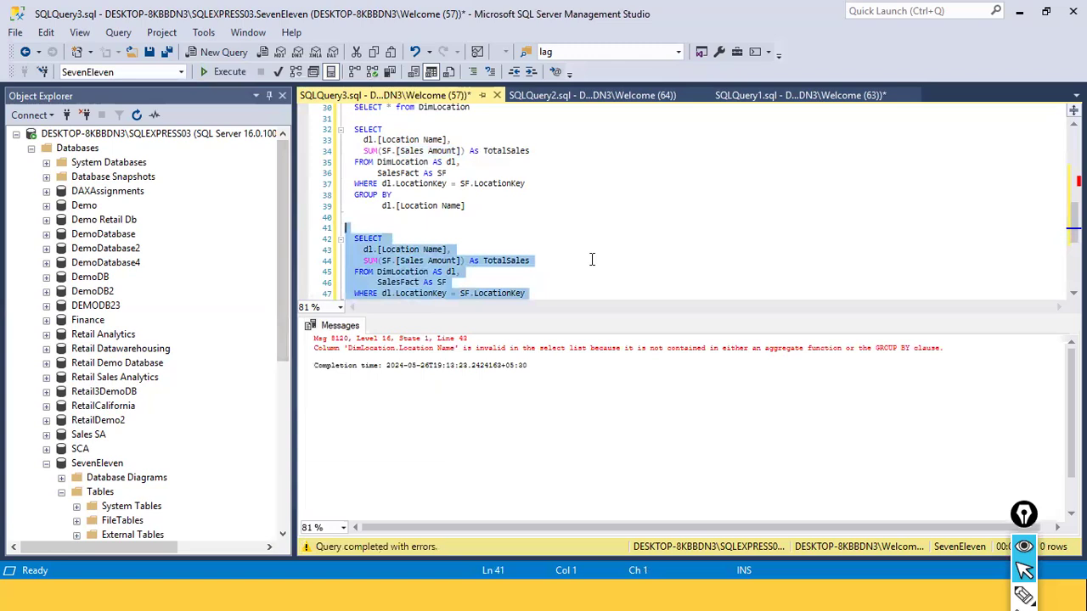
scroll(592, 259, "down", 1)
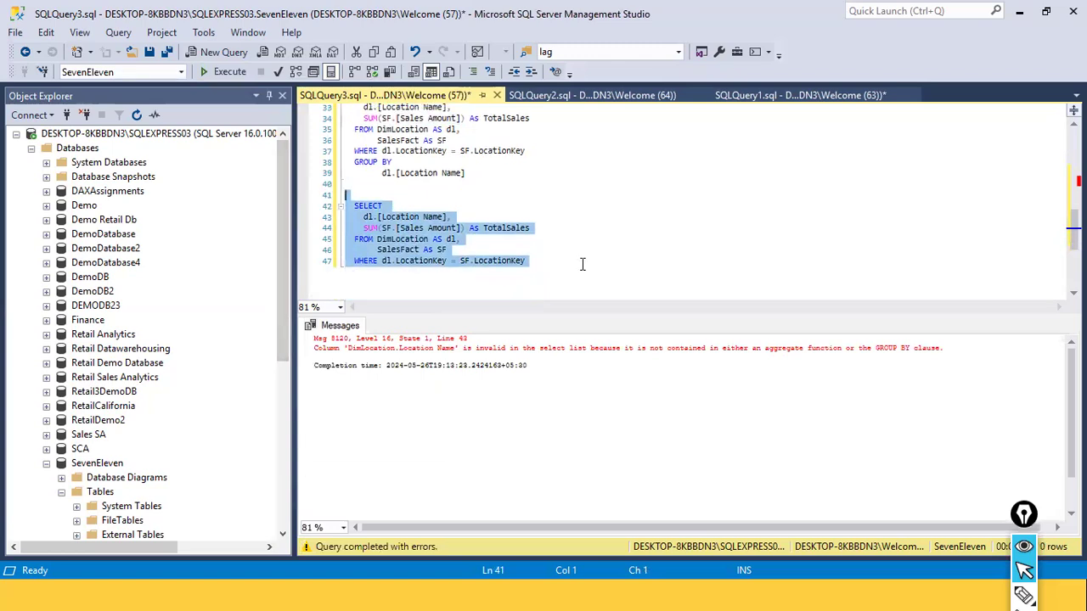
Compare the SUM aggregate with the GROUP BY clause in the original query against the duplicated version
left_click(582, 263)
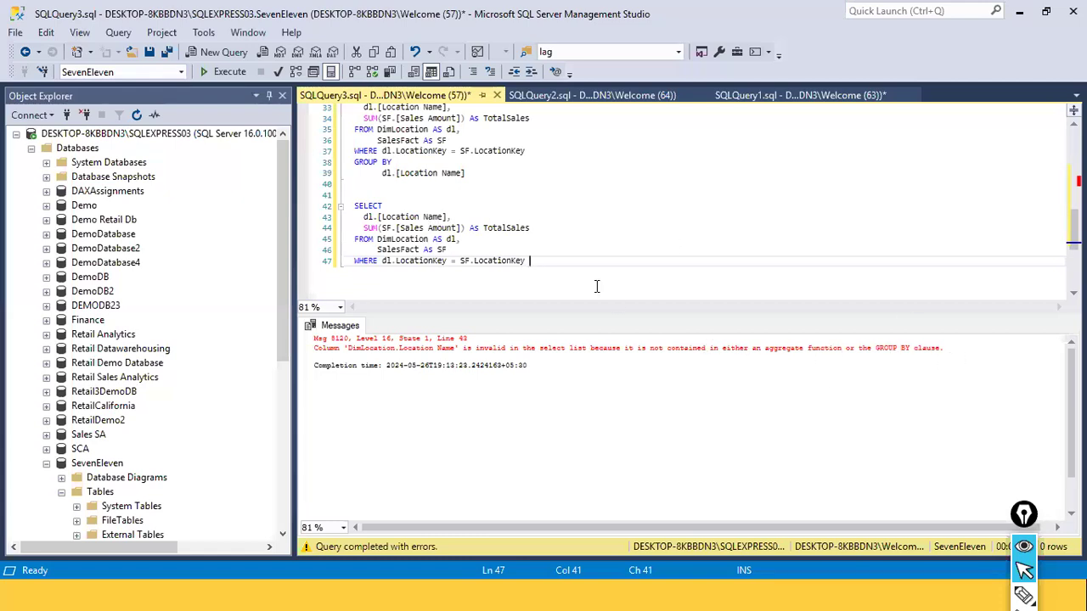
double_click(376, 162)
double_click(371, 118)
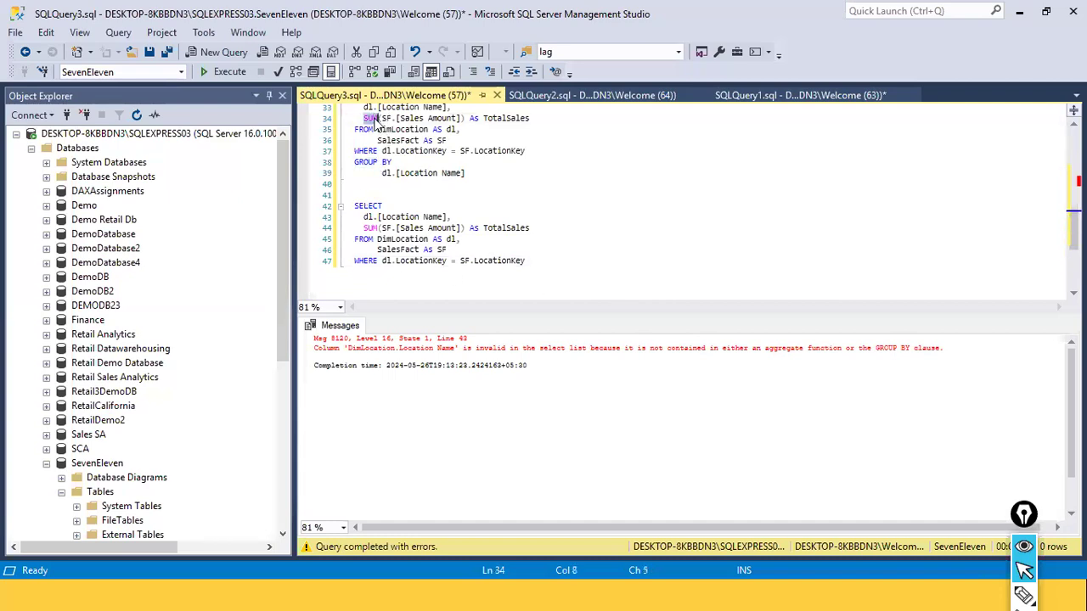
double_click(373, 163)
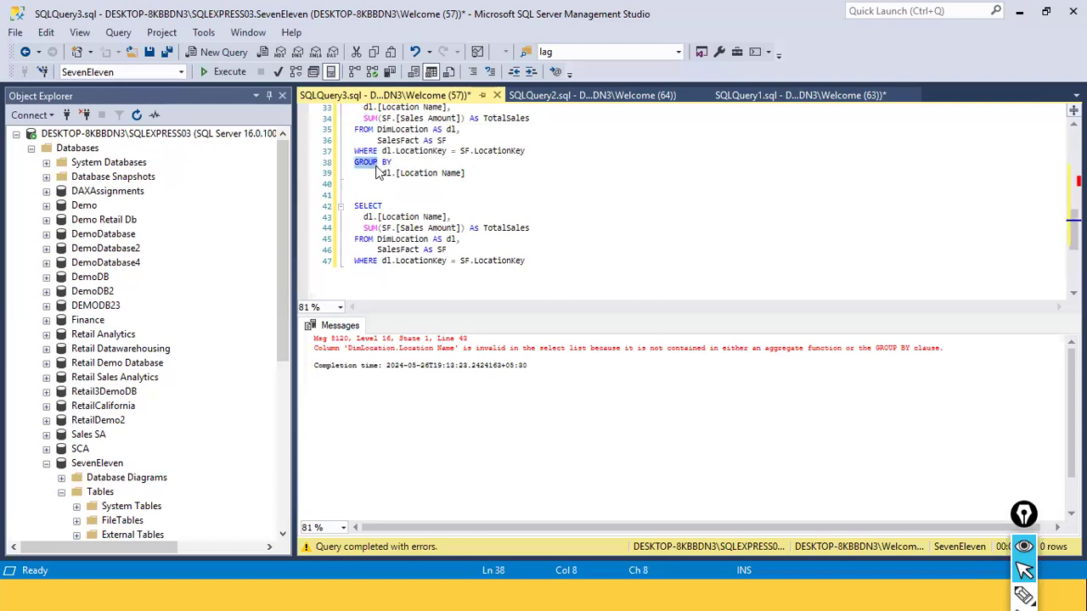
left_click(387, 162)
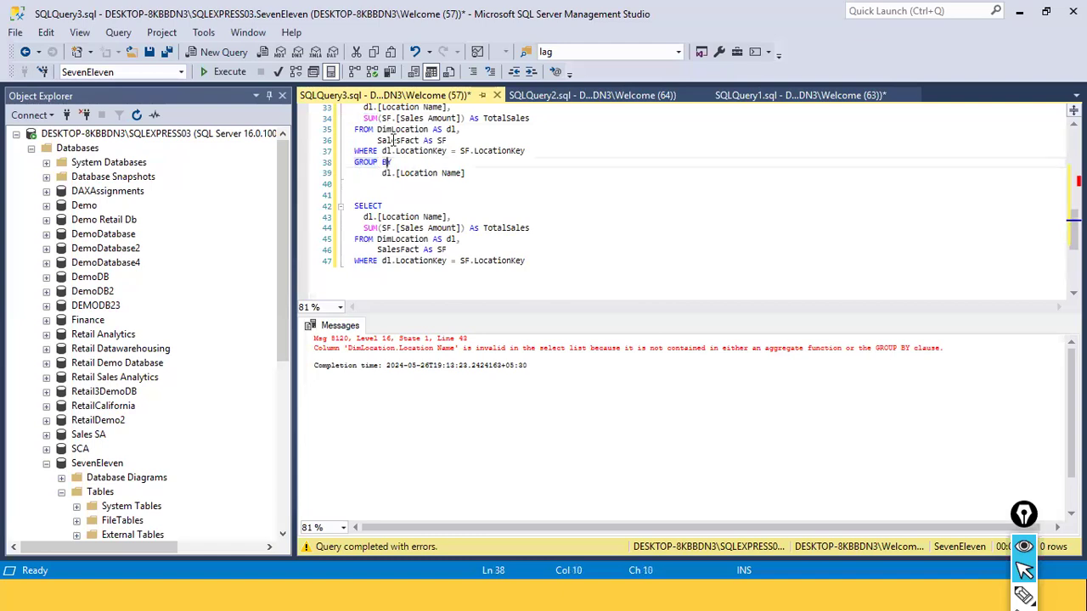
left_click(379, 118)
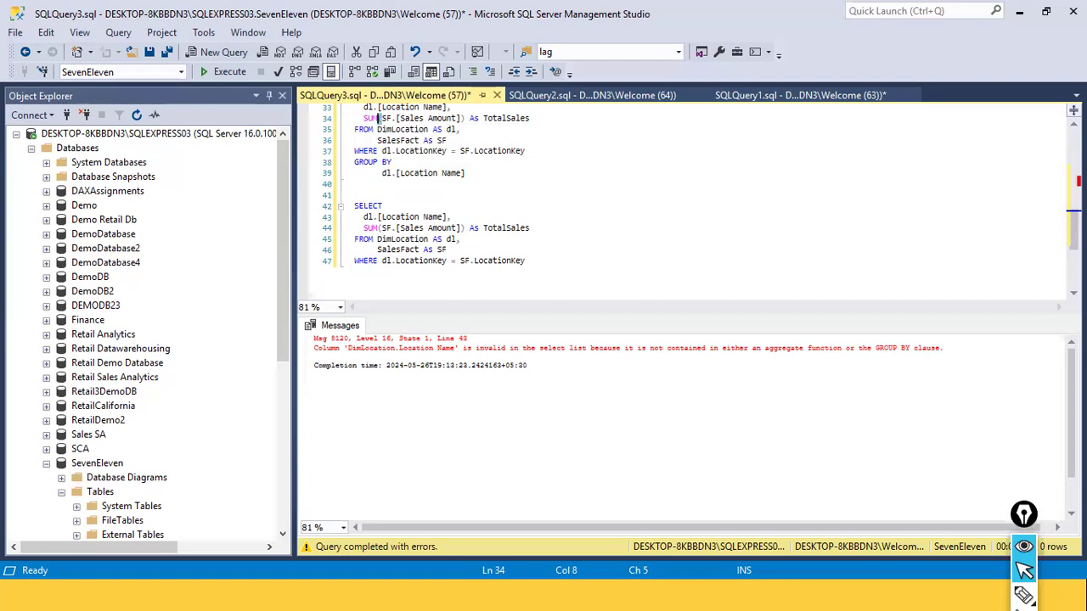
Insert an extra line between the two queries and start a comment there with "-- "
key("Down")
key("Down")
key("Down")
key("Down")
key("Down")
key("Down")
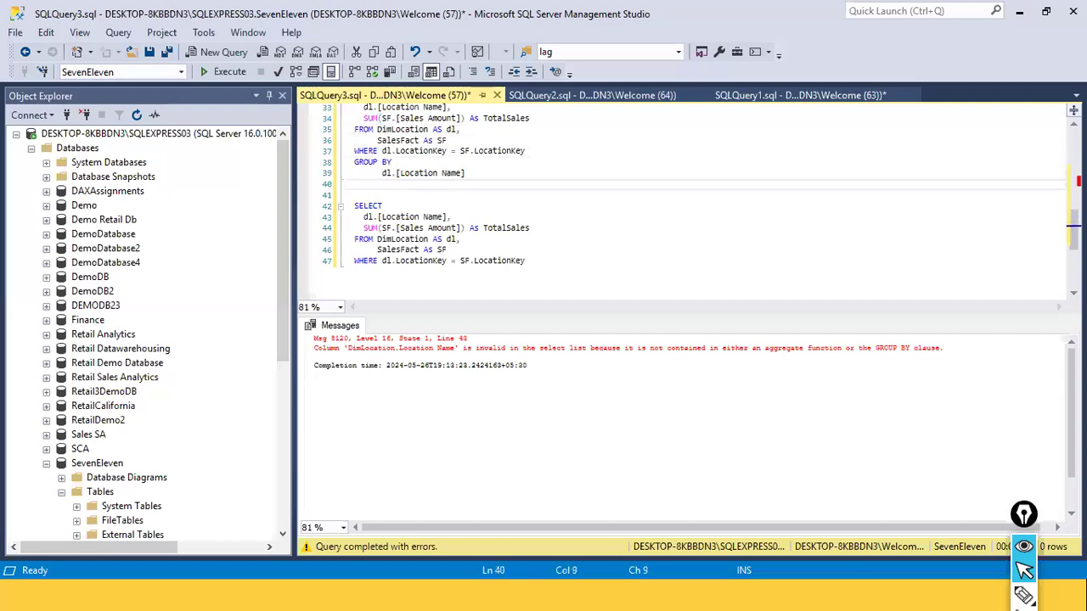
key("Return")
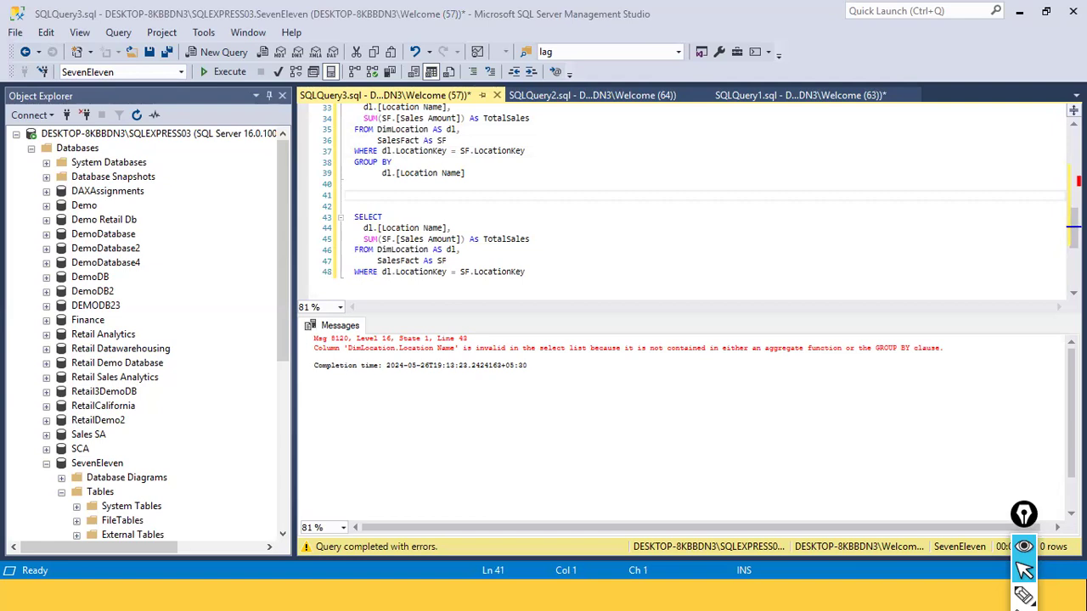
left_click(399, 206)
left_click(453, 196)
key("Home")
type("--")
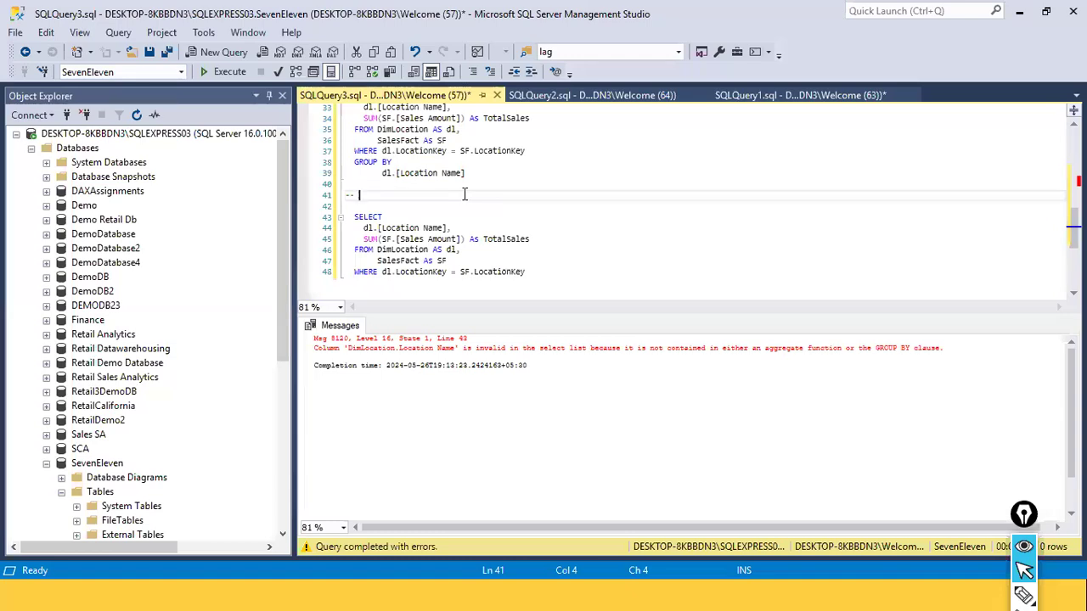
key("BackSpace")
key("BackSpace")
key("BackSpace")
type("//")
key("BackSpace")
key("BackSpace")
type("-- sum")
List the aggregate functions SUM,AVERAGE, MIN,MAX,COUNT, DISTINCT COUNT in the comment between the two queries
key("BackSpace")
key("BackSpace")
key("BackSpace")
type("SUM,AVERAGE, MIN,MAX,")
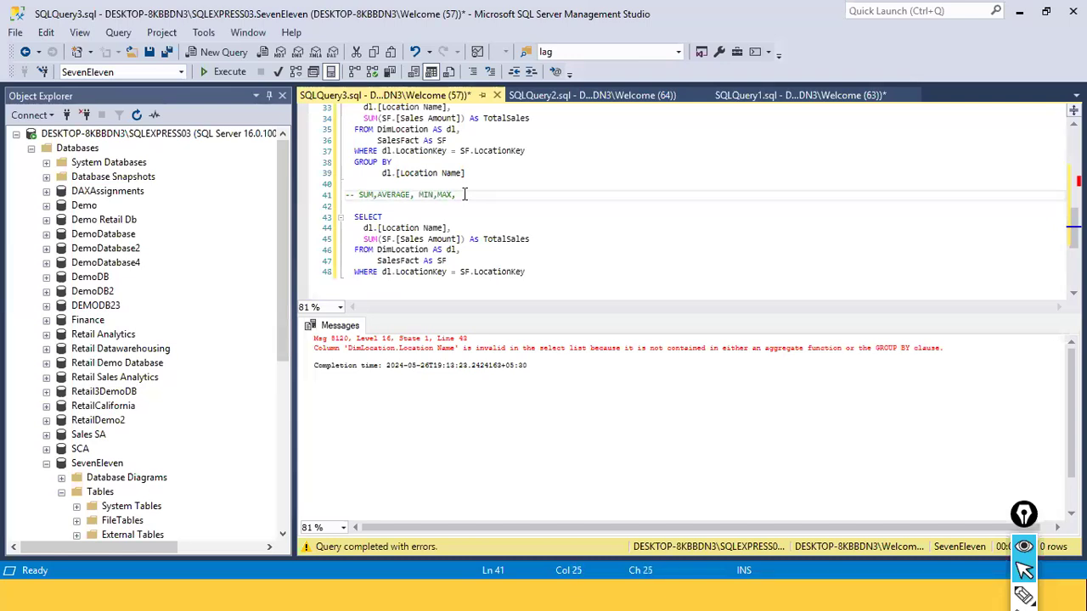
type("COUNT, DISTINCT COUNT")
key("Down")
key("Up")
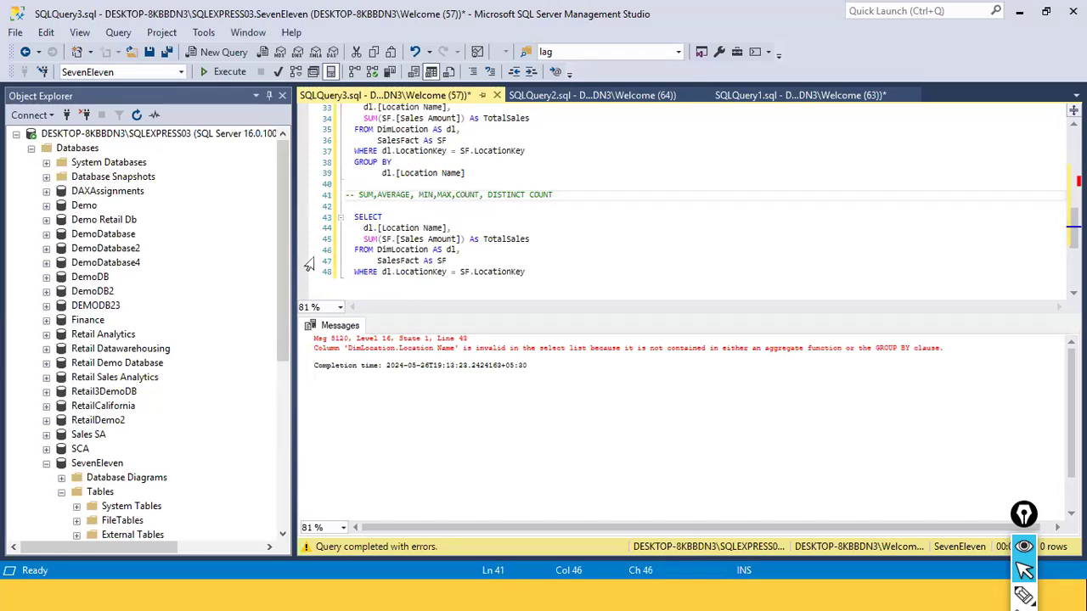
Review the aggregate functions listed in the comment and the SUM expression in the duplicated query below it
double_click(390, 195)
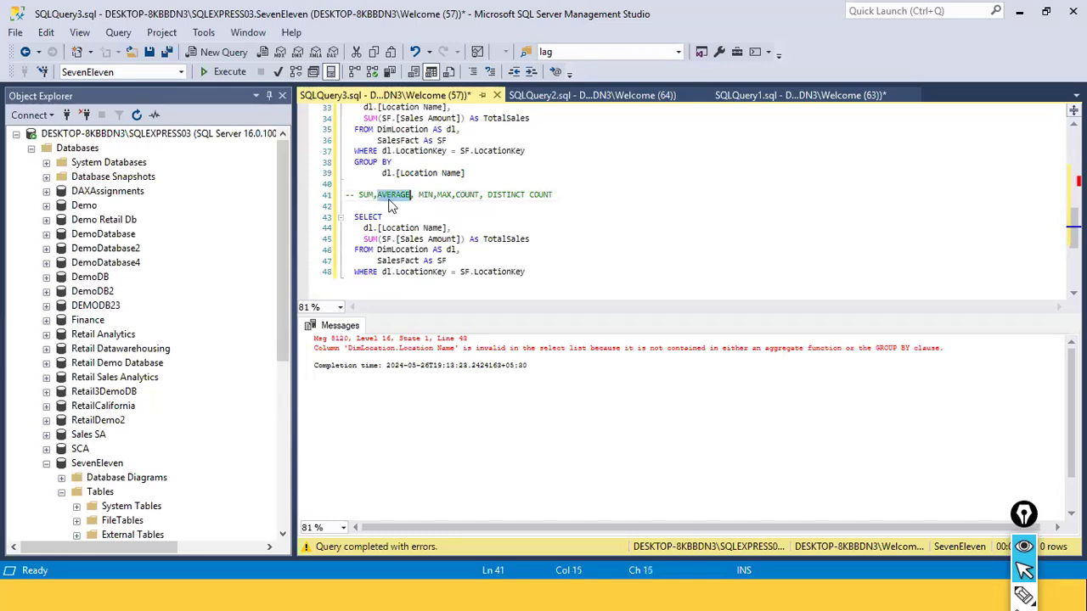
left_click(431, 239)
left_click(547, 287)
left_click(371, 238)
key("Right")
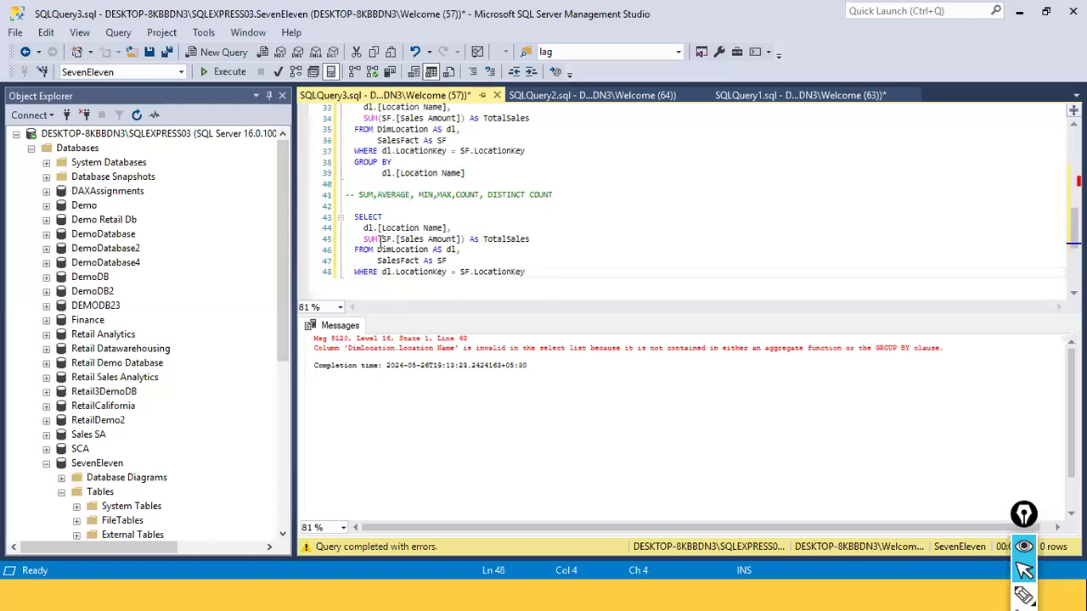
left_click_drag(355, 240, 349, 240)
left_click(387, 297)
left_click_drag(359, 290, 416, 289)
left_click(348, 151)
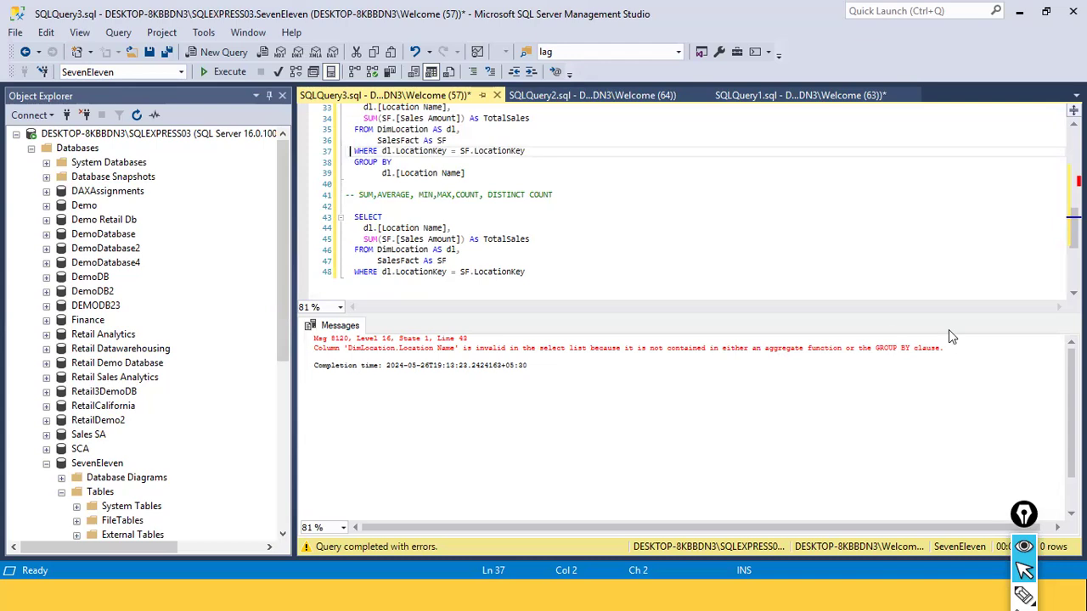
left_click(538, 263)
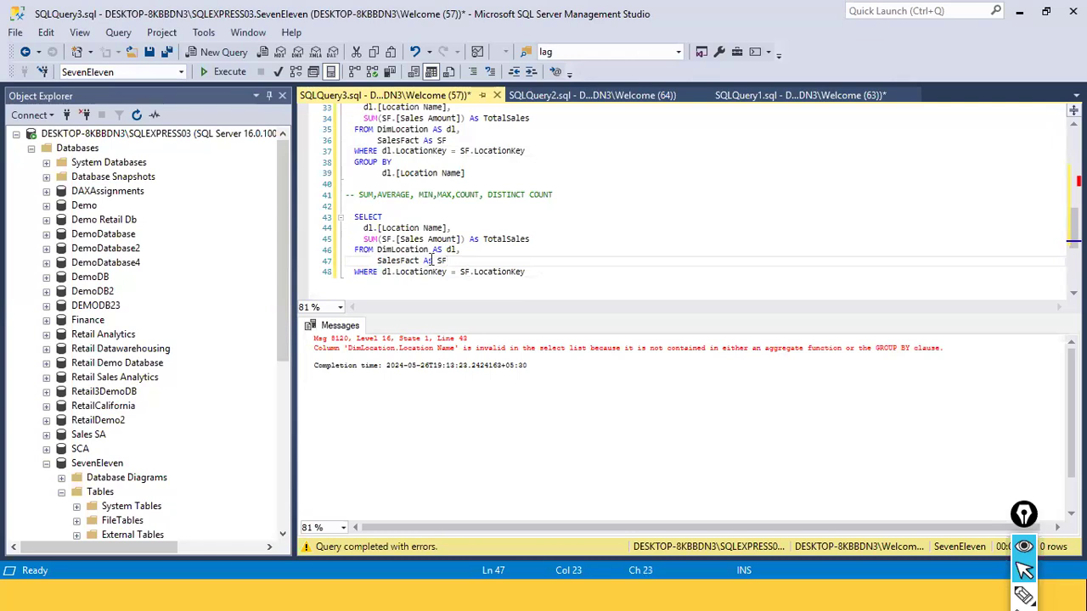
Remove the SUM function and its parentheses from SF.[Sales Amount] in the duplicated query, keeping the TotalSales alias
left_click_drag(377, 239, 358, 241)
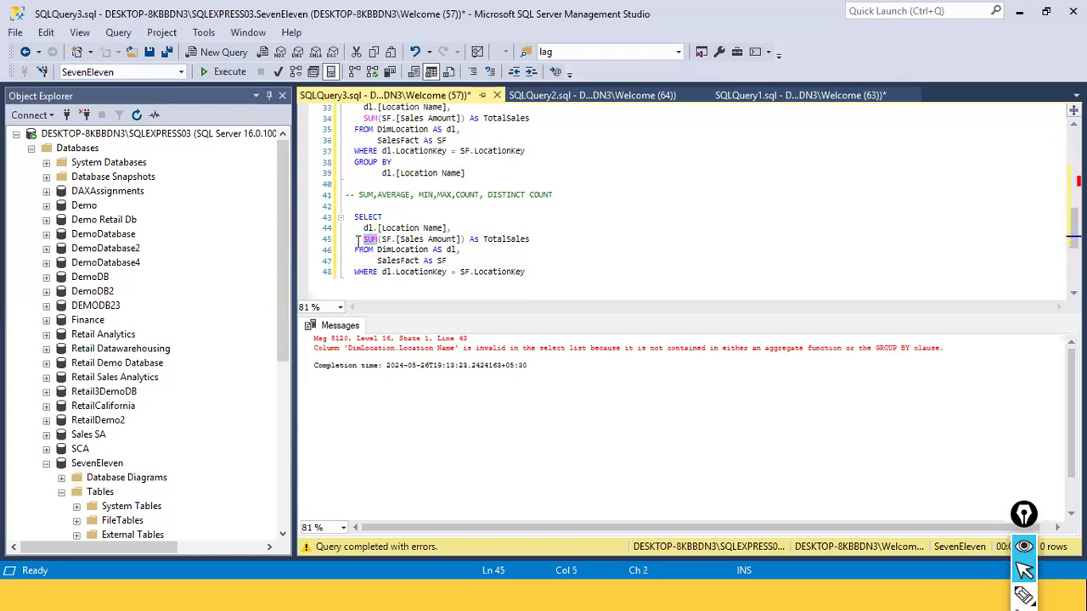
key("BackSpace")
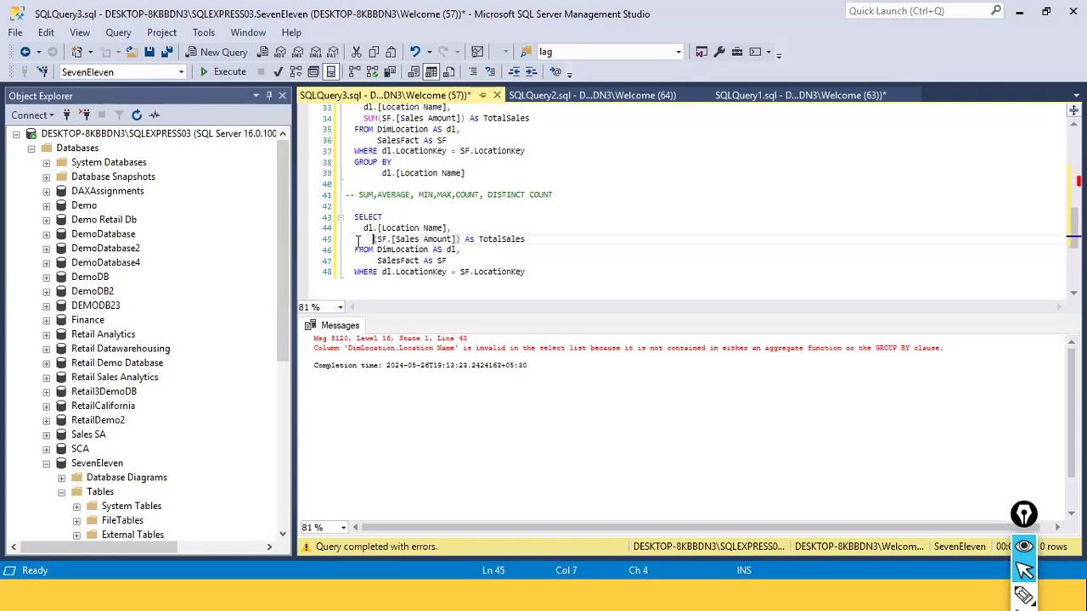
key("Delete")
key("Right")
key("Right")
key("Right")
key("Right")
key("Right")
key("Right")
key("Right")
key("Right")
key("Right")
key("Right")
key("Right")
key("Right")
key("Right")
key("Right")
key("Right")
key("Right")
key("Right")
key("Right")
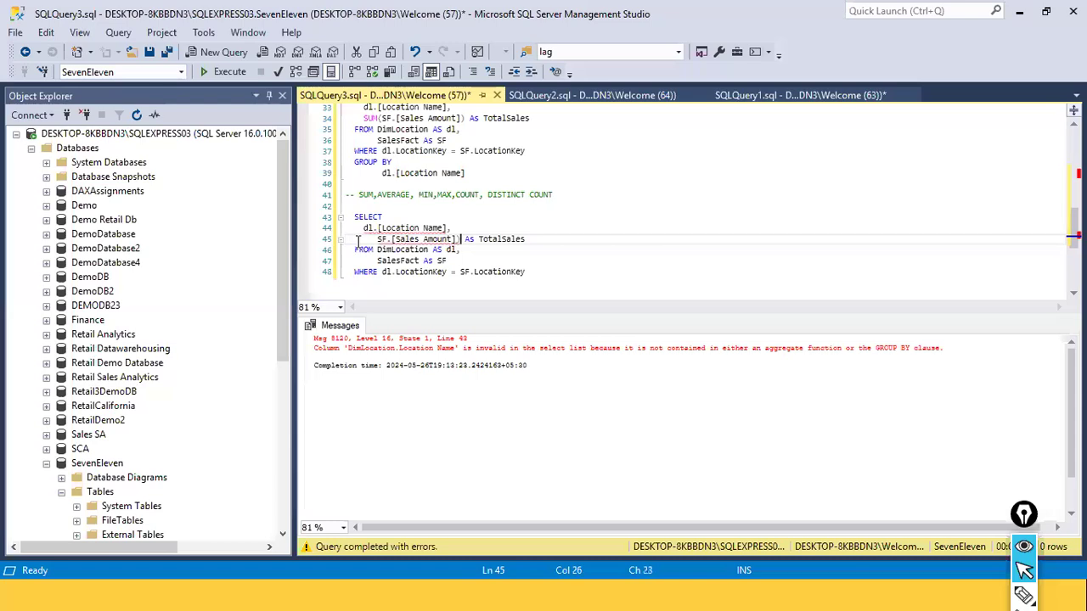
key("BackSpace")
key("Down")
key("Down")
key("Down")
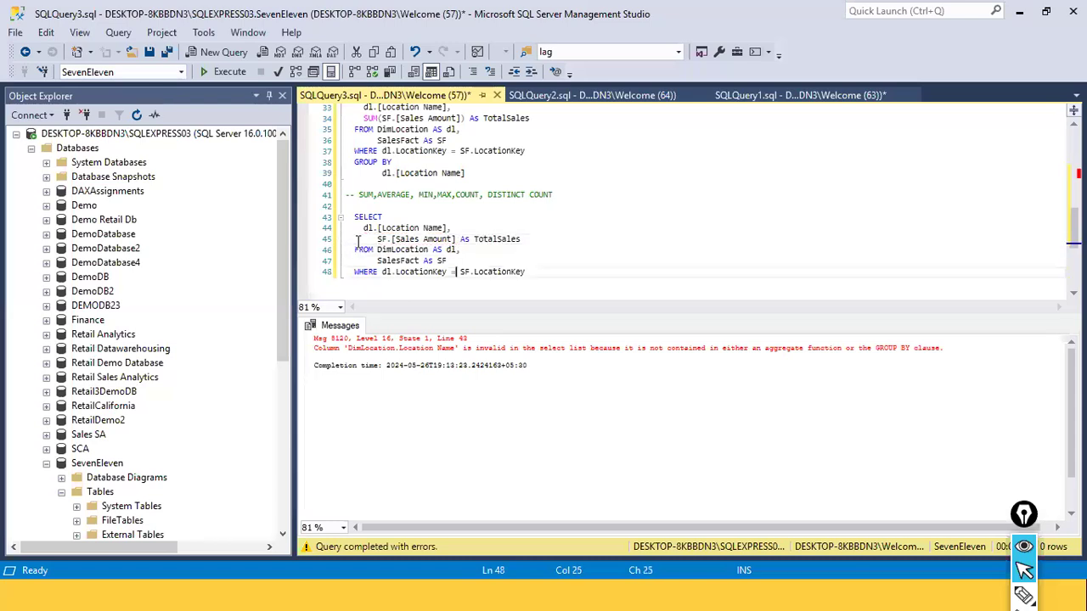
Execute only the duplicated query without the SUM aggregate and look through its result rows
left_click_drag(528, 272, 291, 219)
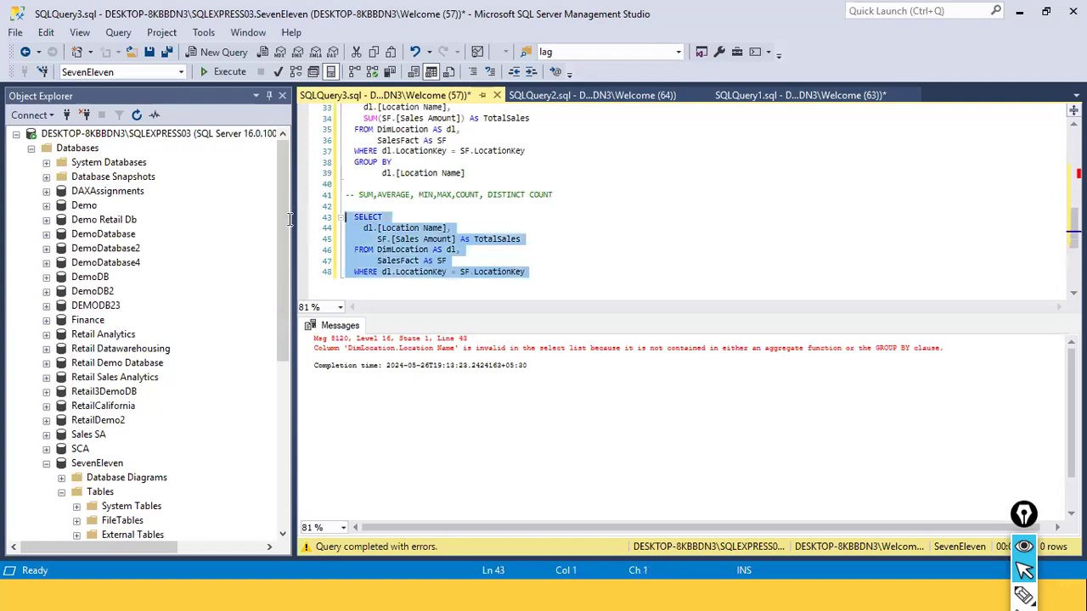
left_click(208, 71)
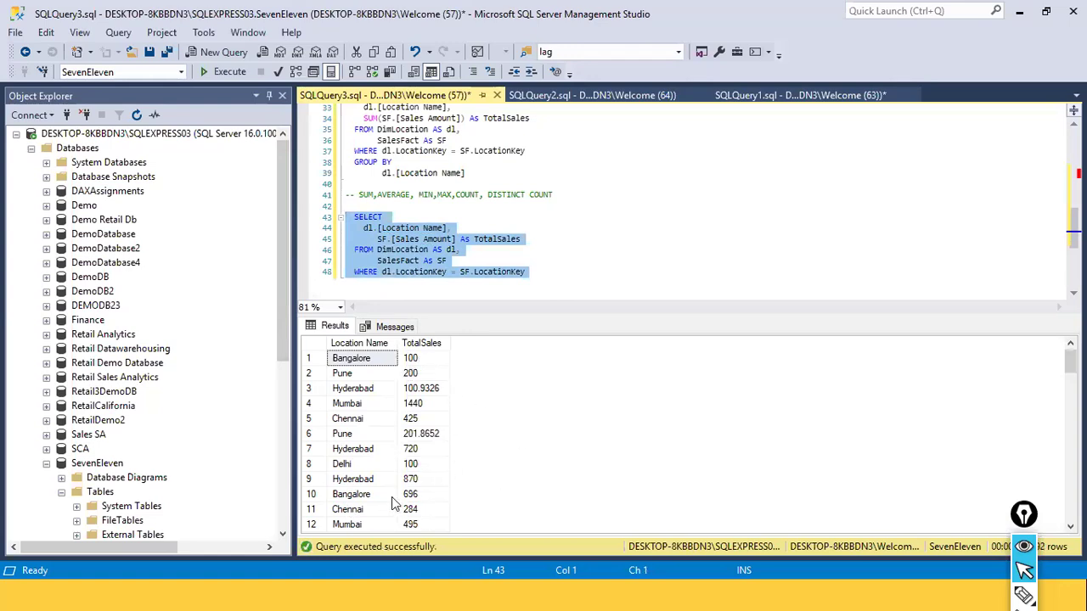
scroll(392, 501, "down", 5)
scroll(391, 501, "up", 3)
scroll(391, 497, "up", 2)
Compare the GROUP BY clause on dl.[Location Name] and the selected columns of the original query with the non-aggregated query
left_click(393, 174)
scroll(393, 173, "up", 1)
left_click(353, 195)
double_click(353, 194)
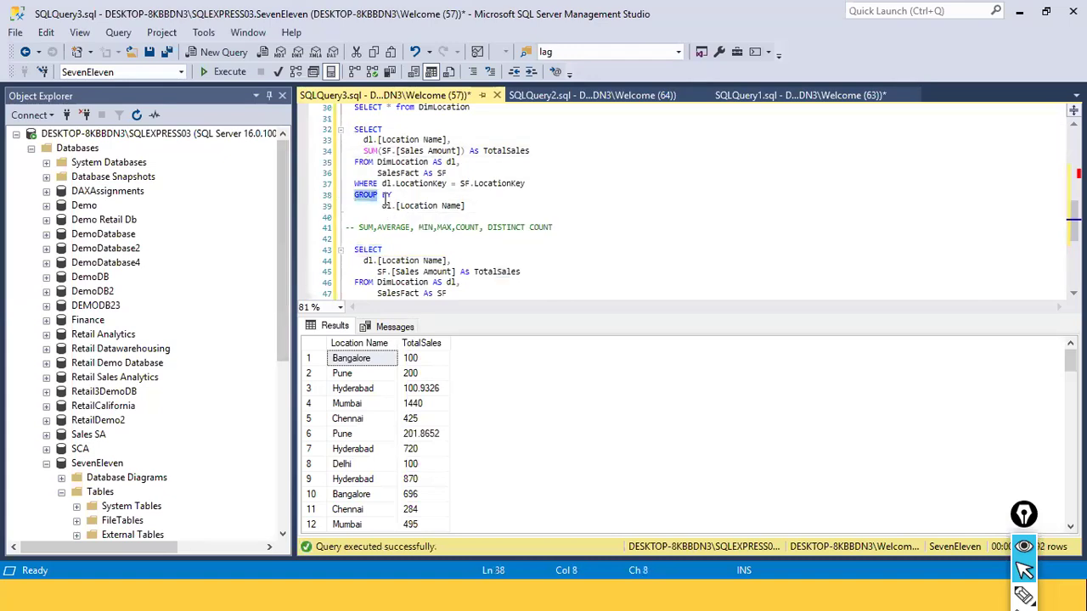
left_click(410, 216)
left_click_drag(380, 206, 475, 207)
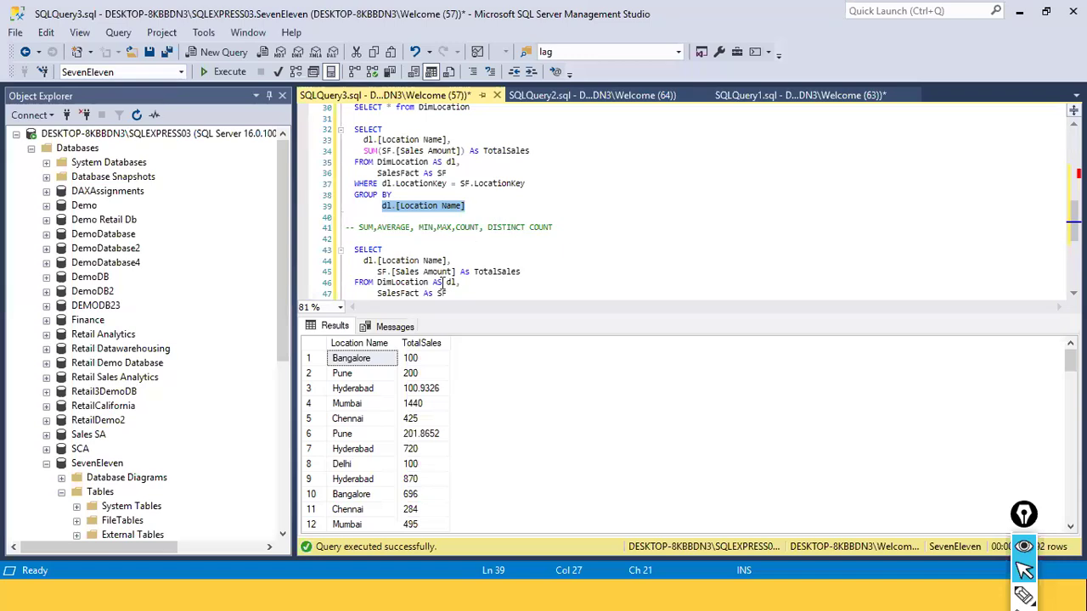
left_click(438, 216)
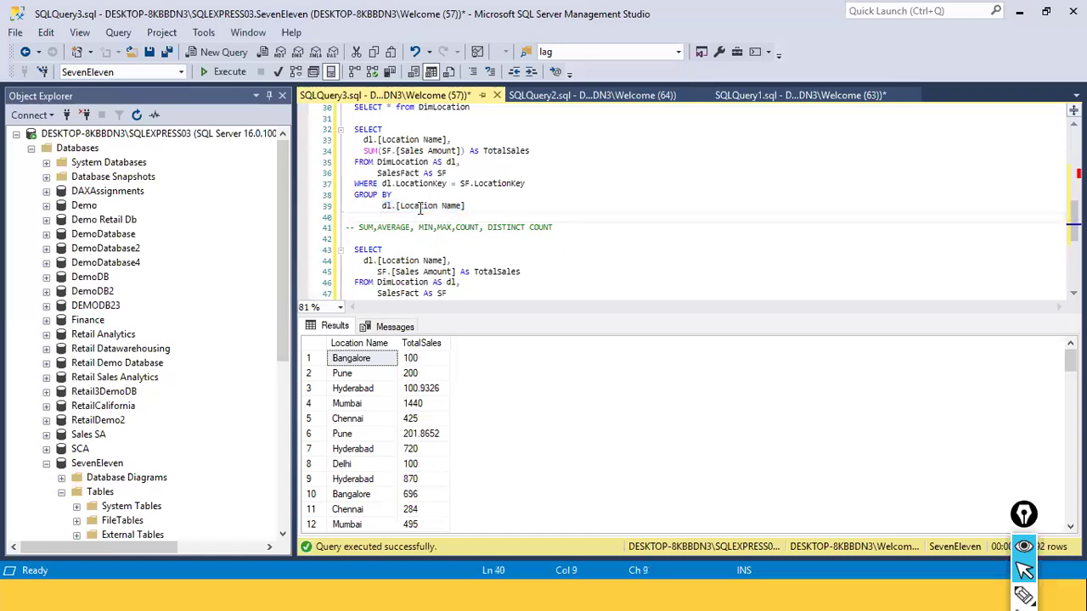
scroll(462, 205, "up", 2)
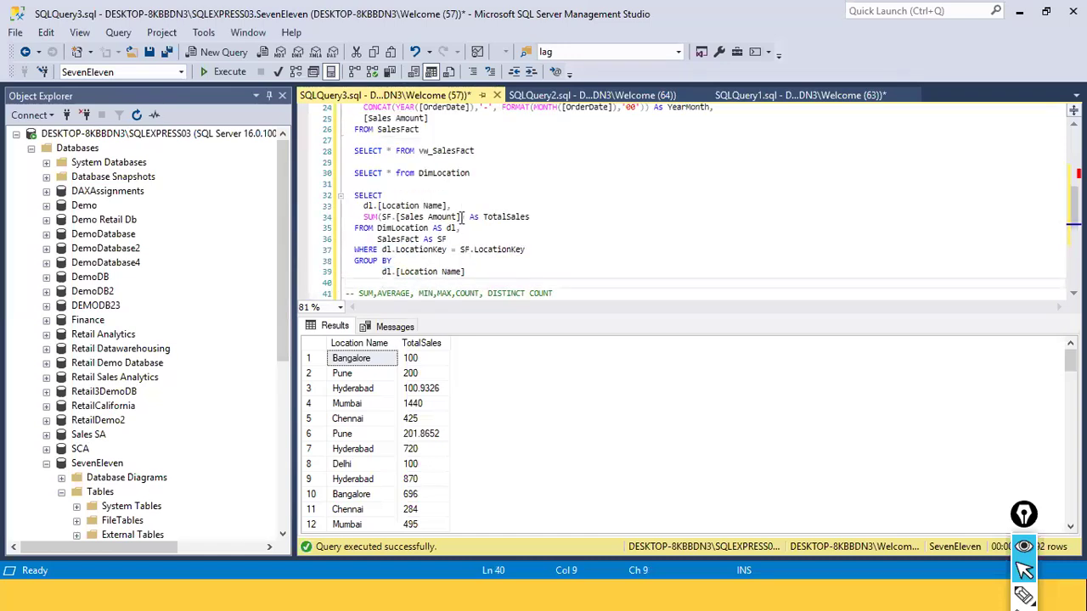
scroll(460, 227, "down", 1)
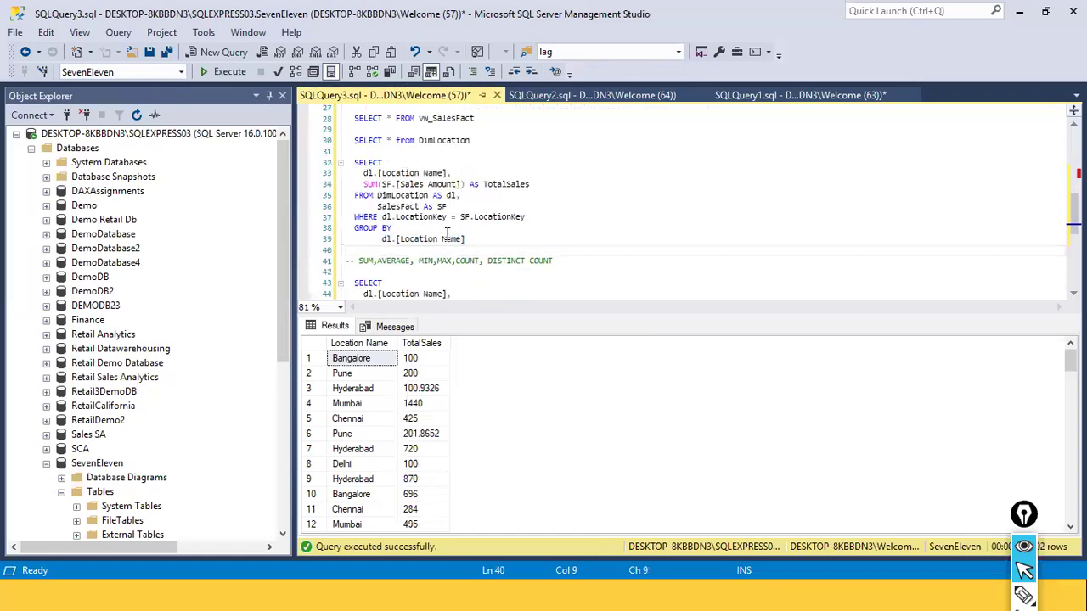
double_click(408, 174)
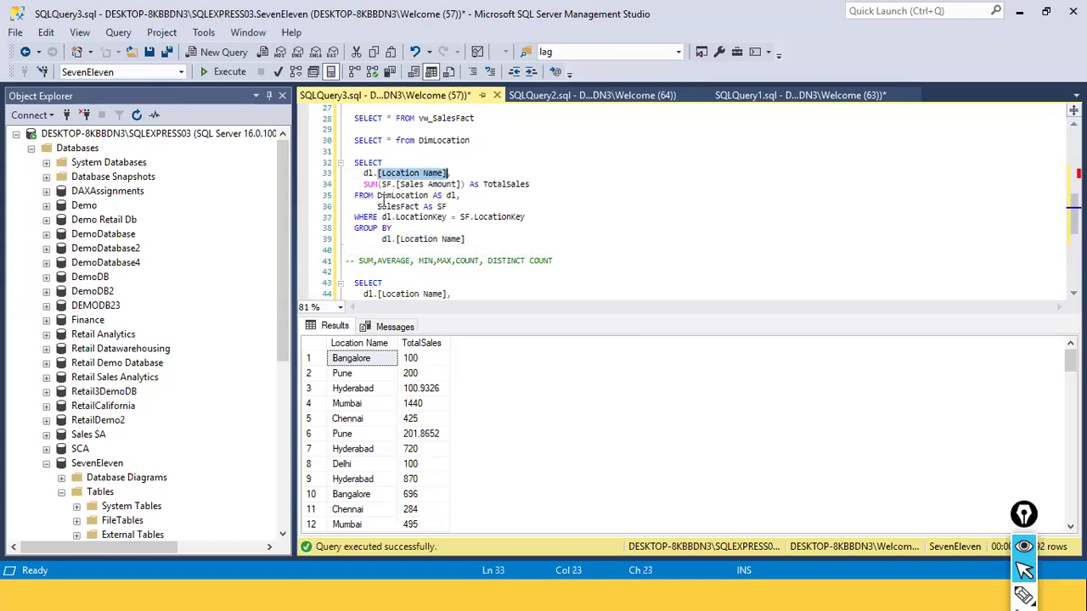
left_click(468, 277)
scroll(467, 280, "down", 3)
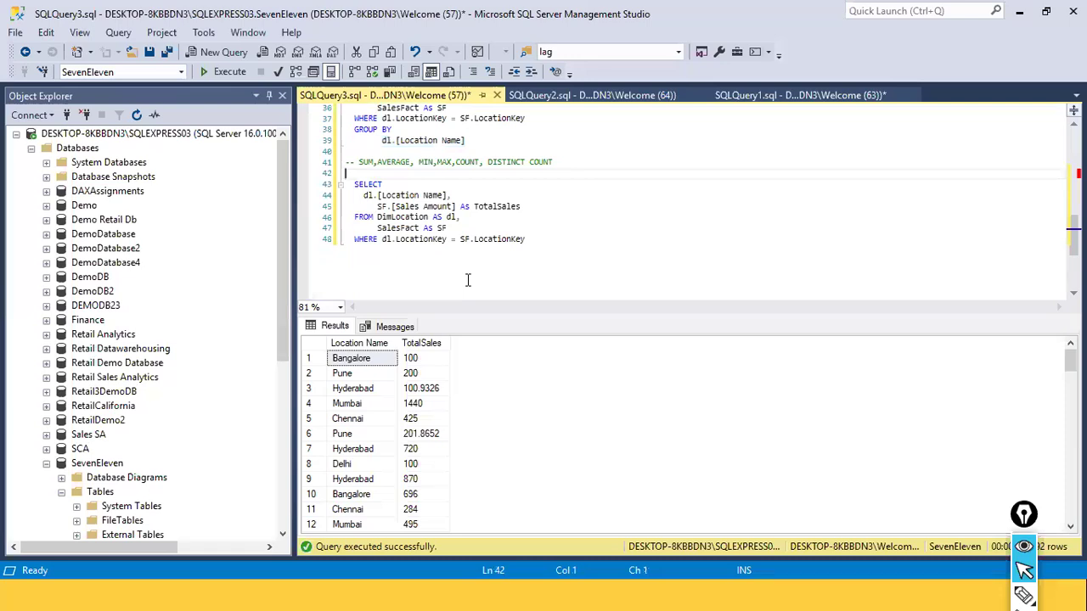
Select the whole non-aggregated query at the end of the script, run it again and copy its text
left_click_drag(555, 242, 346, 174)
key("ctrl+c")
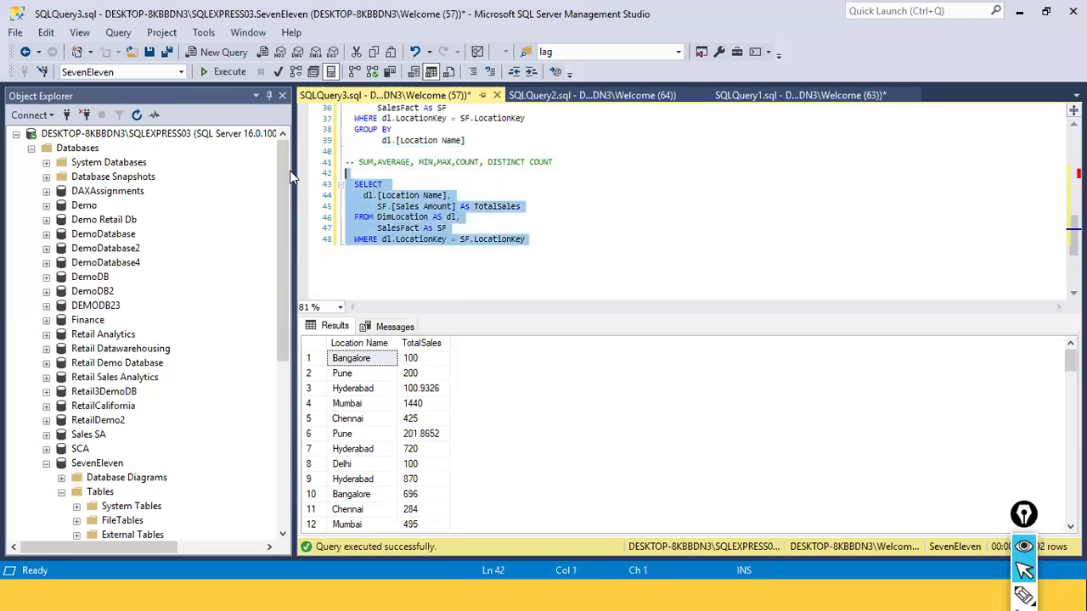
left_click(218, 73)
right_click(433, 217)
left_click(492, 239)
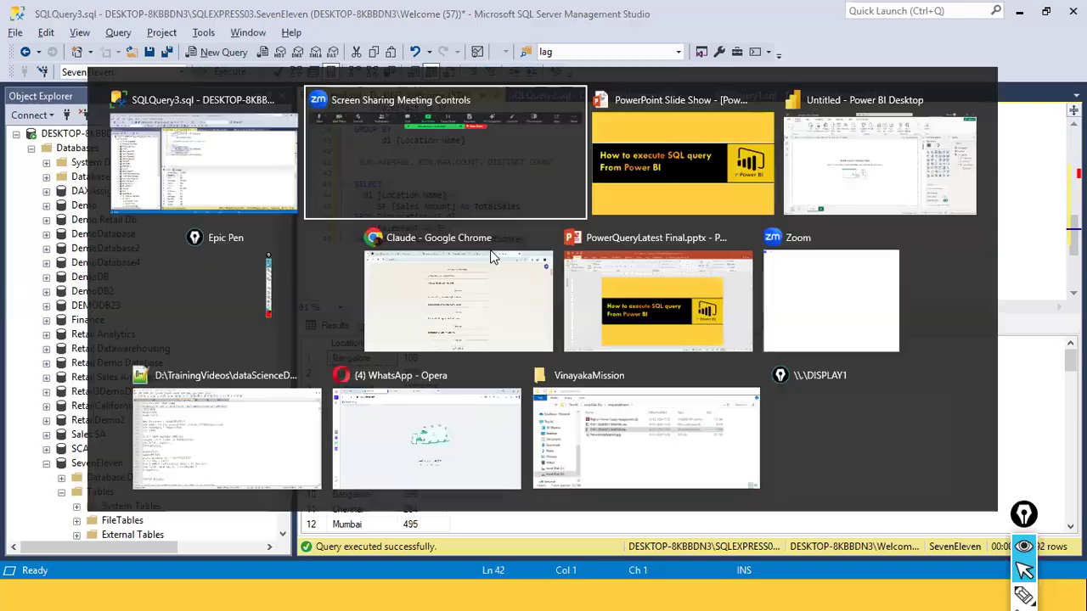
Switch to Power BI Desktop and start a new SQL Server database connection
key("alt+Tab")
key("alt+Tab")
key("alt+Tab")
left_click(153, 105)
left_click(218, 265)
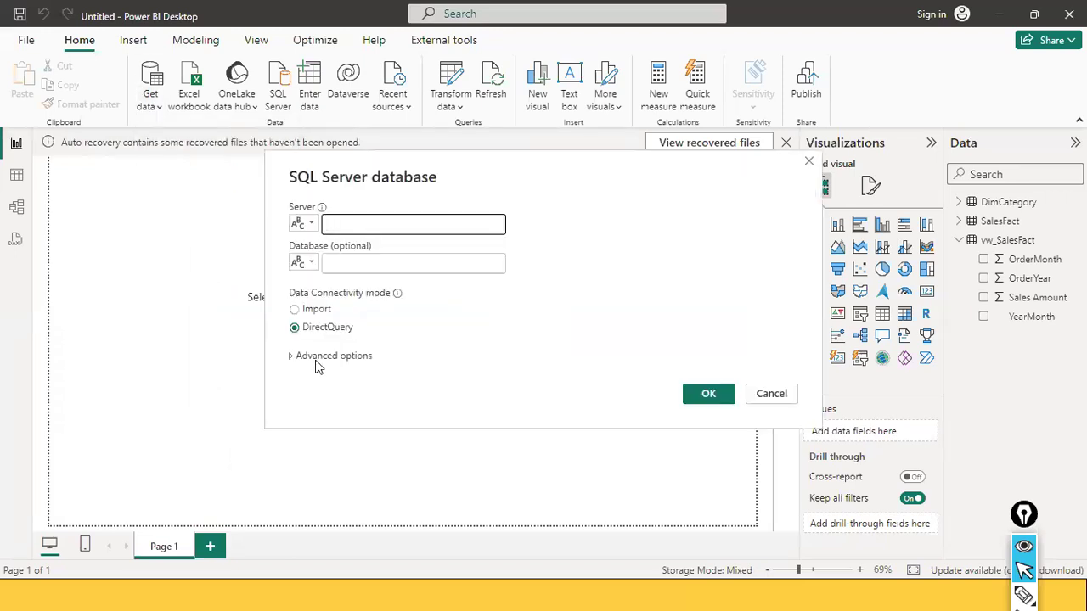
Expand the connection's advanced options and paste the copied query as the SQL statement
left_click(315, 360)
left_click(332, 280)
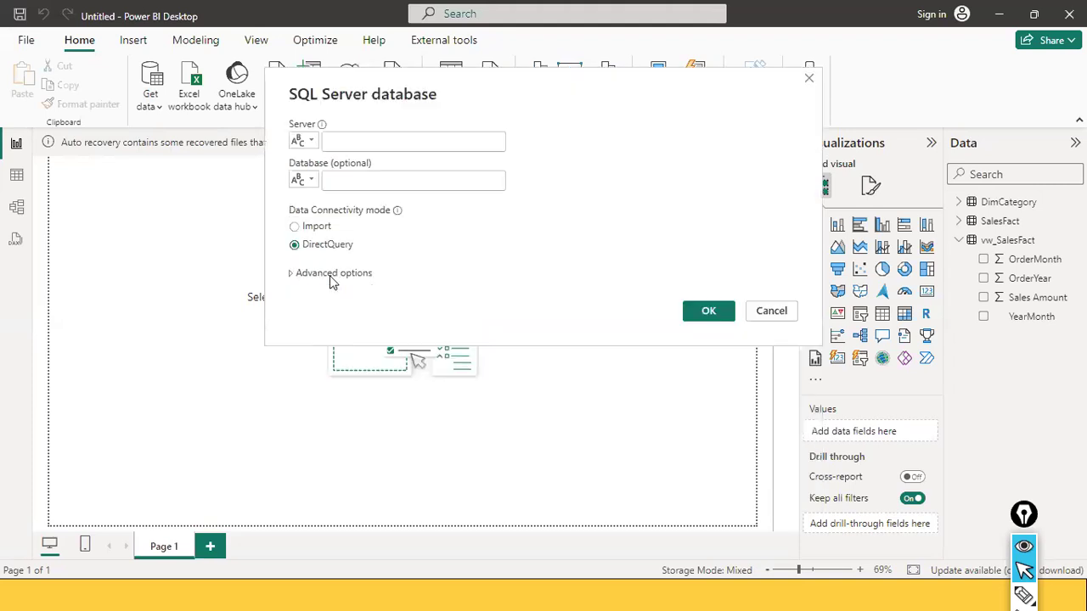
left_click(366, 139)
left_click(317, 274)
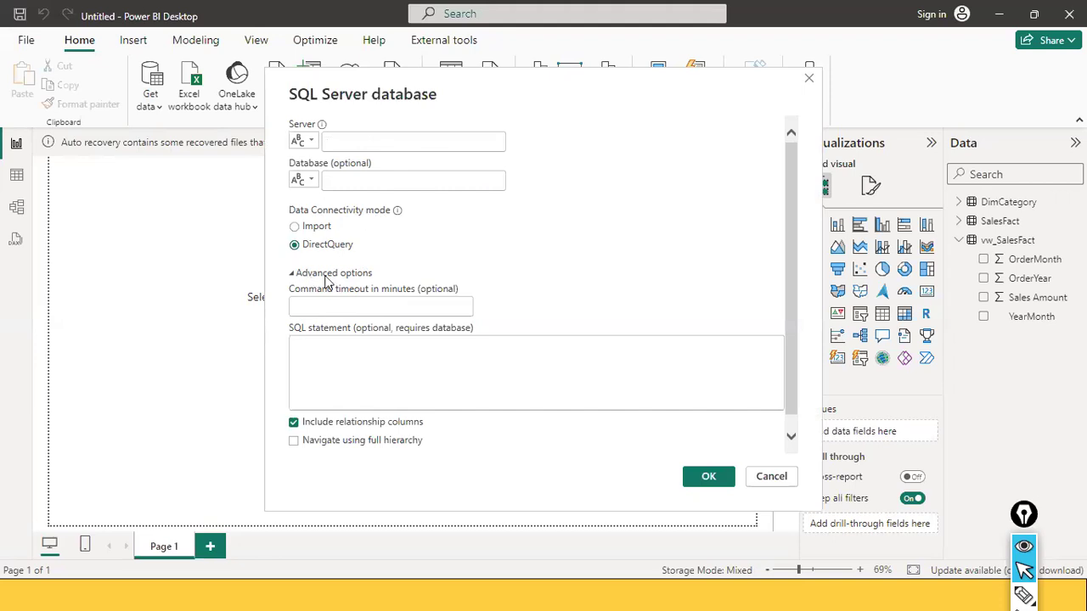
left_click(336, 357)
key("ctrl+v")
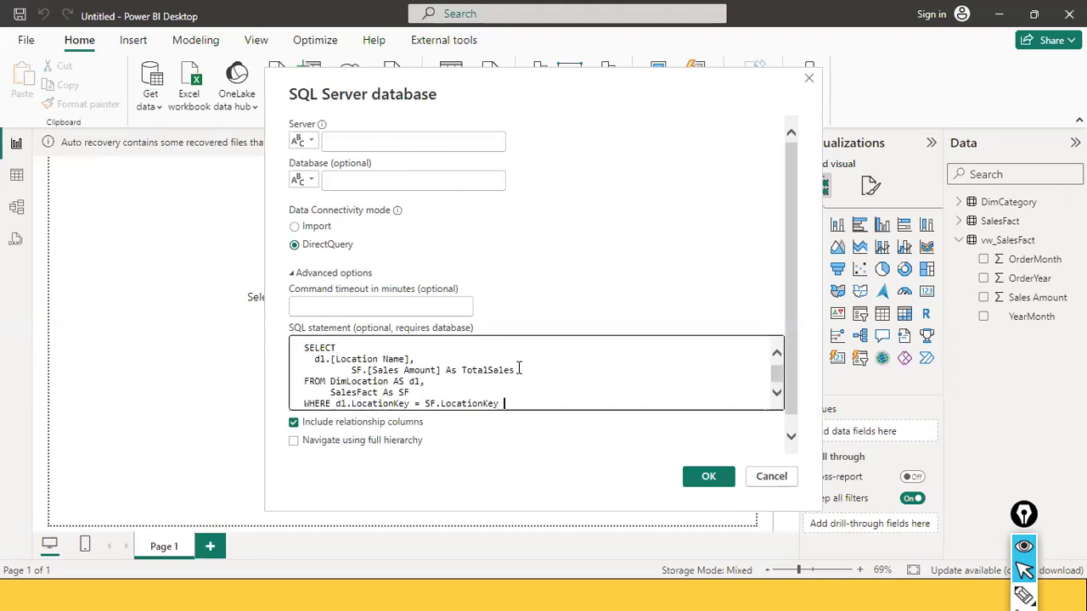
scroll(518, 367, "up", 1)
scroll(519, 368, "down", 2)
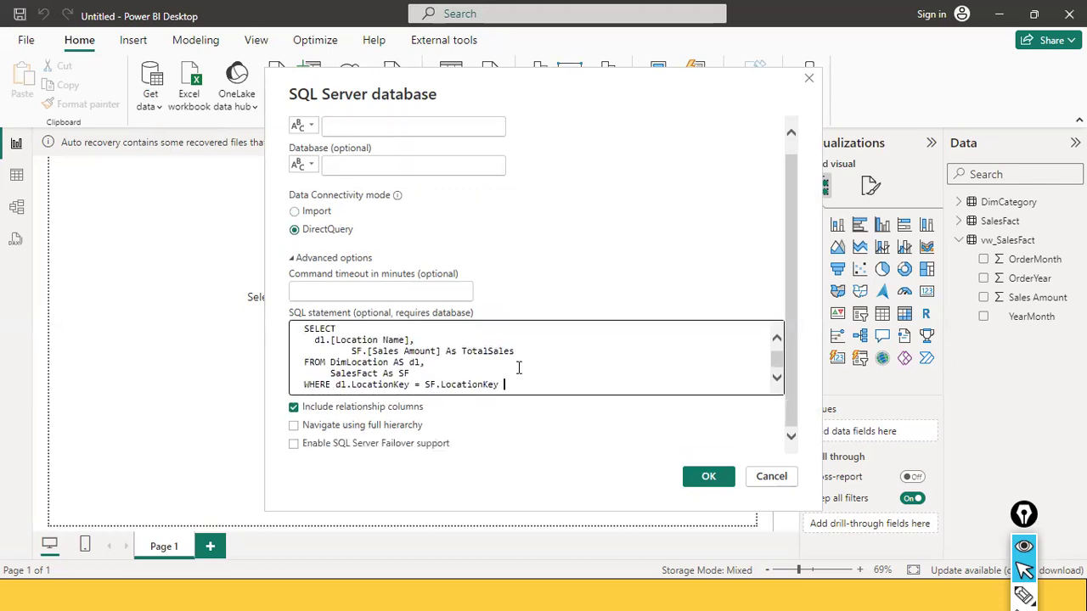
scroll(519, 367, "up", 1)
Switch to SQL Server Management Studio and copy the server name from the Connect to Server dialog, then cancel the dialog
left_click(347, 130)
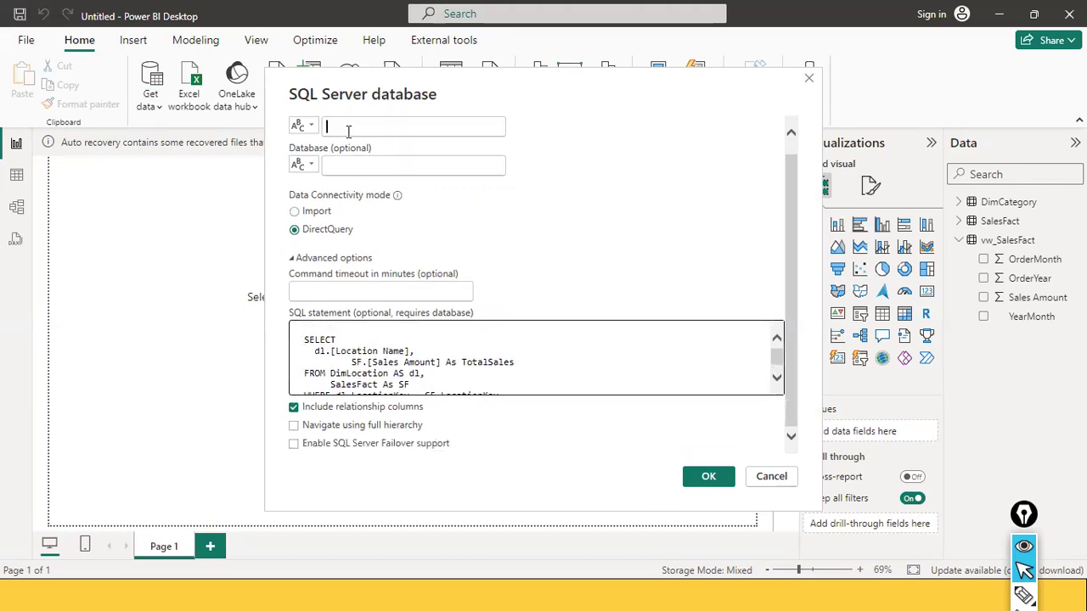
key("alt+Tab")
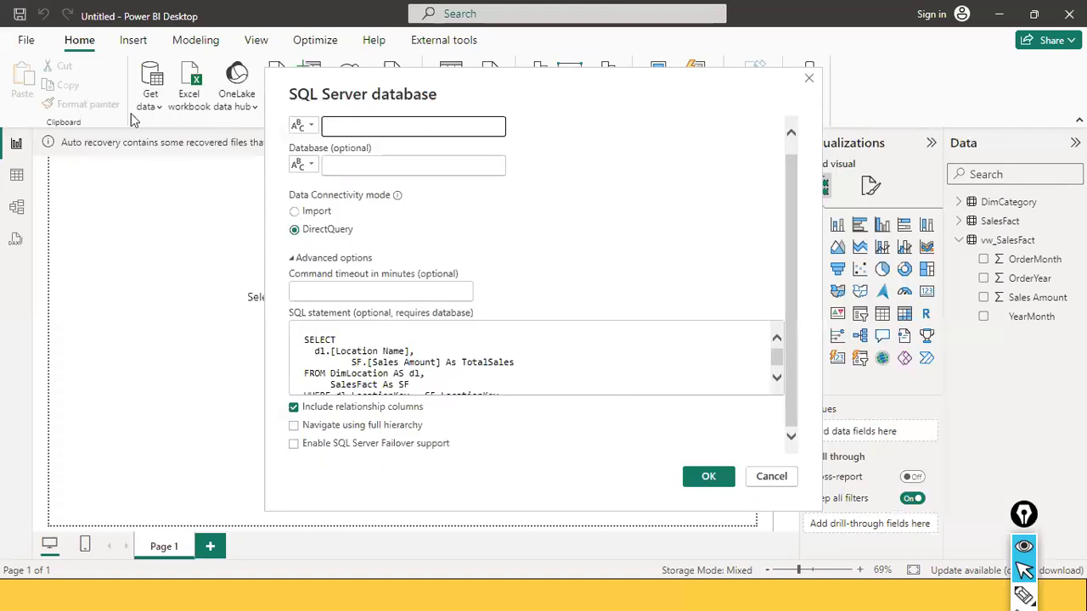
left_click(34, 115)
left_click(68, 134)
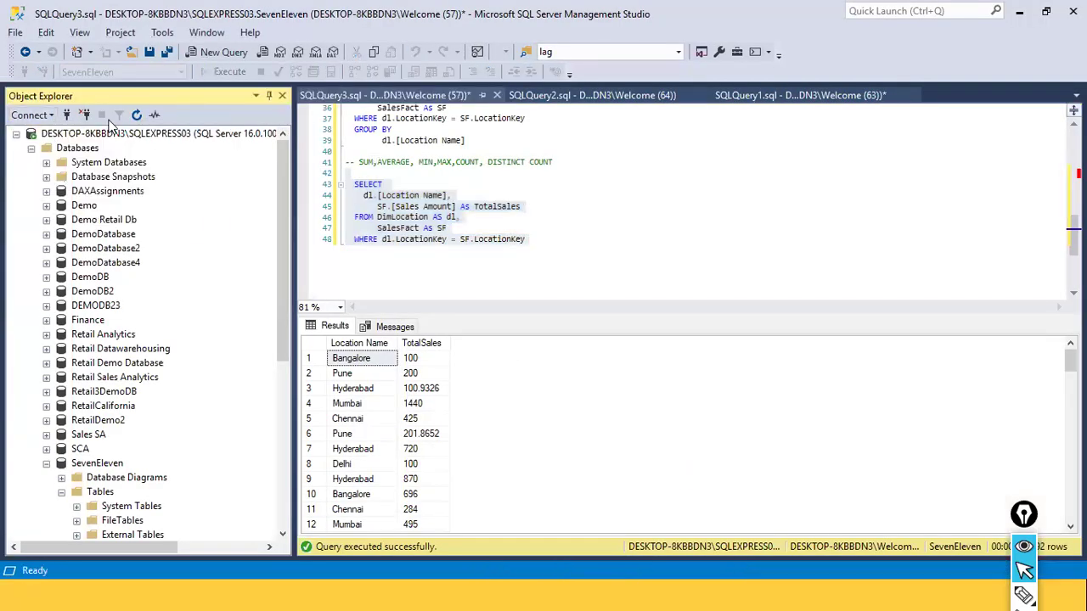
right_click(567, 201)
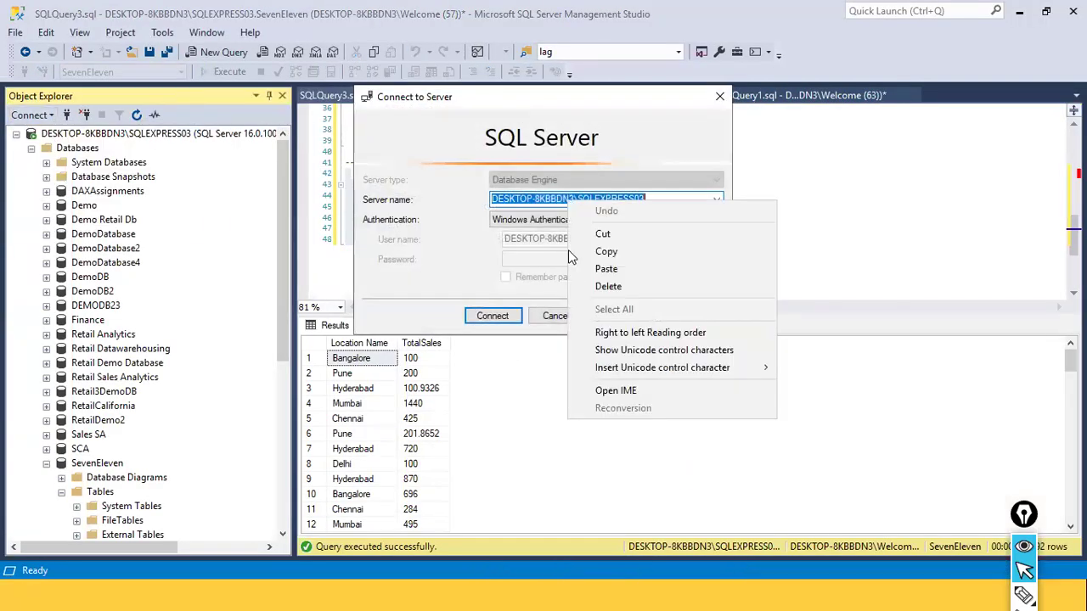
left_click(591, 253)
left_click(557, 315)
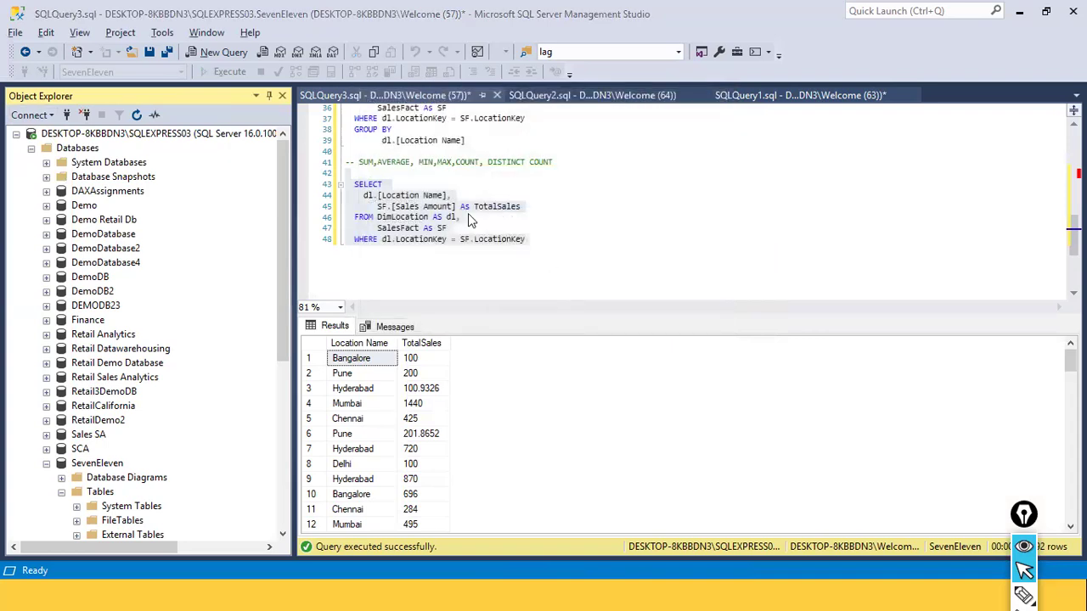
Back in Power BI Desktop, paste the copied server name, set the database to seveneleven and the data connectivity mode to Import
key("alt+Tab")
left_click(373, 125)
key("ctrl+v")
left_click(347, 164)
type("SEV")
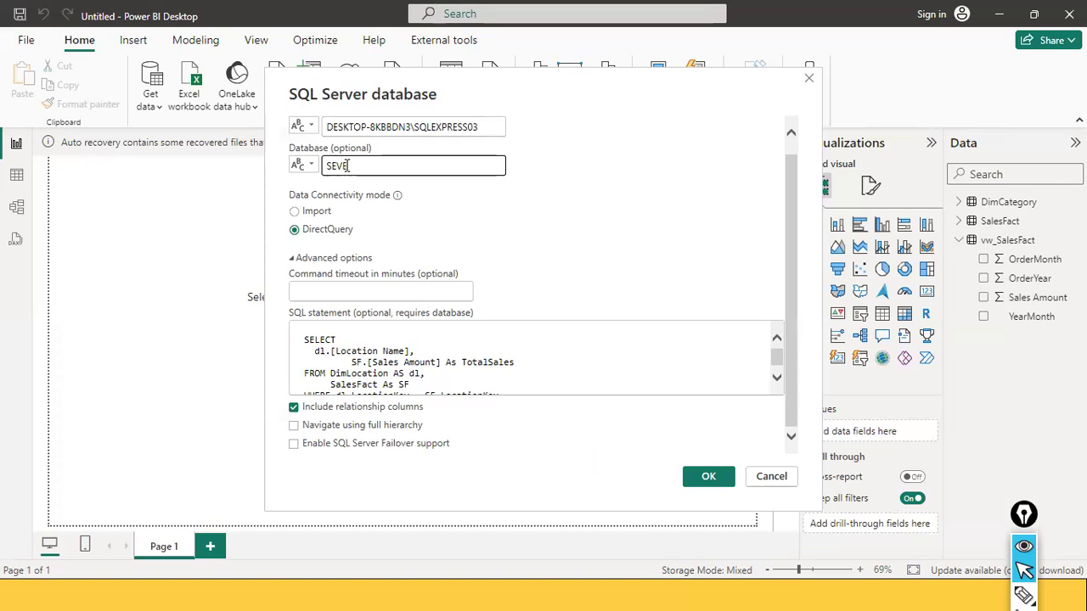
key("BackSpace")
type("seven")
left_click(295, 211)
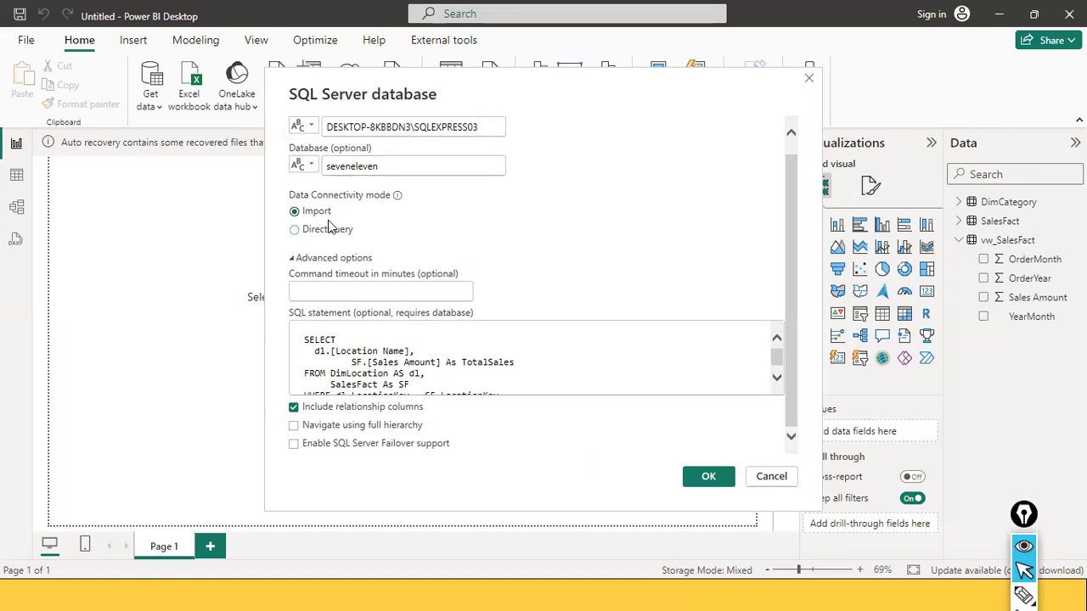
Check the pasted SQL statement, confirm the connection settings and load the previewed query result into the model
left_click(492, 338)
key("ctrl+a")
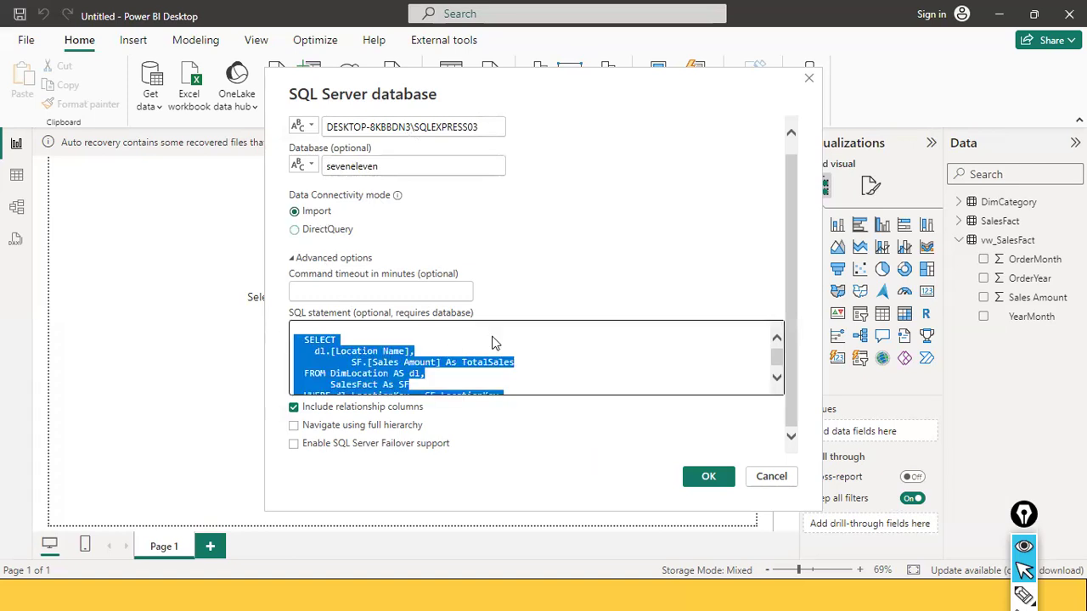
left_click(701, 478)
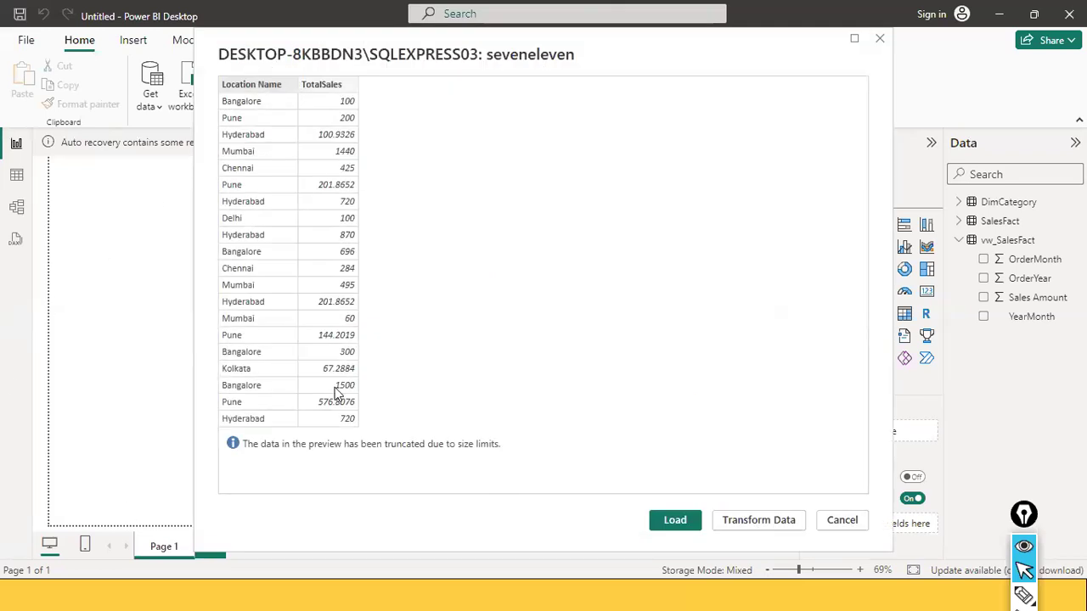
left_click(668, 519)
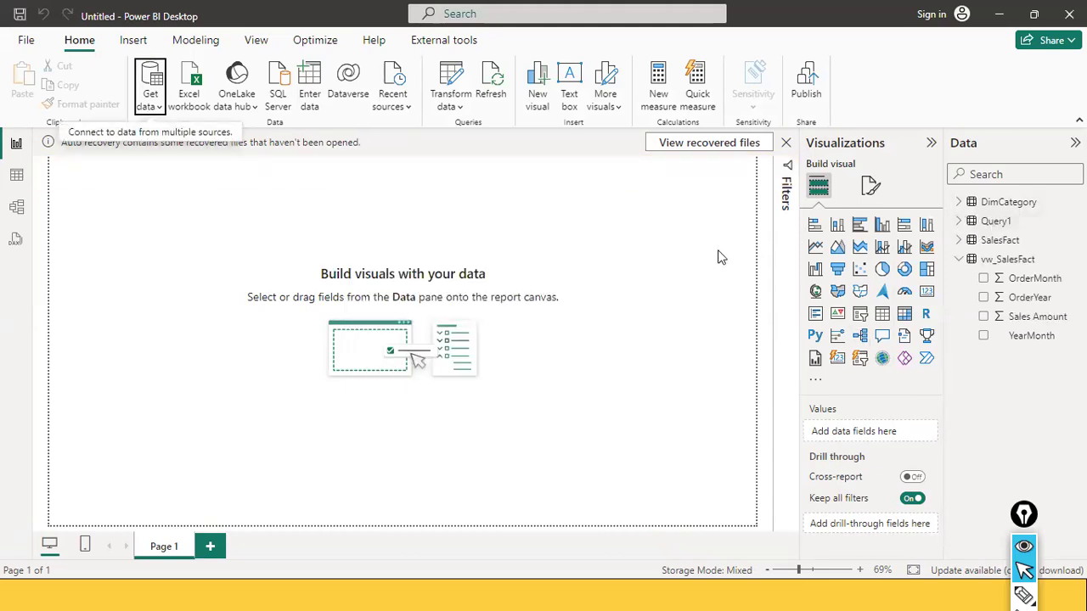
left_click_drag(701, 229, 960, 229)
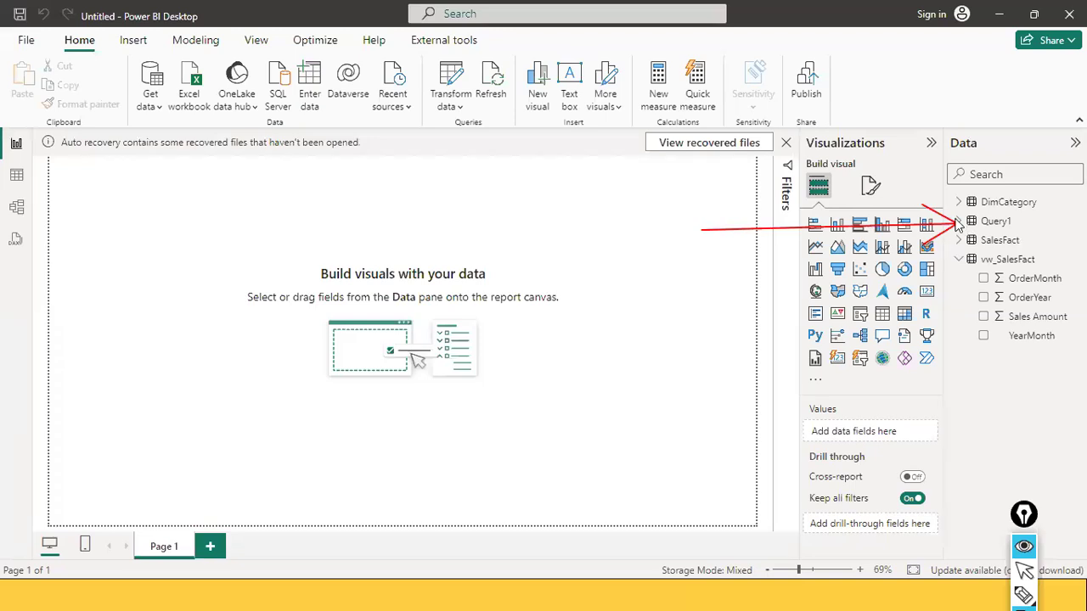
key("ctrl+shift+2")
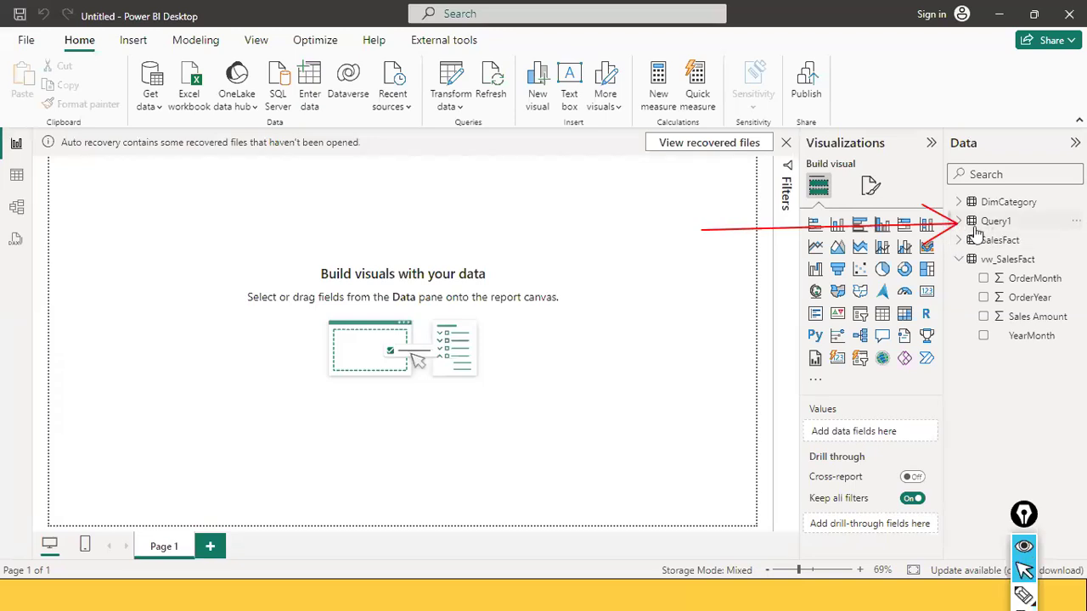
Expand the Query1 table's fields and display its imported rows in Table view
left_click(960, 222)
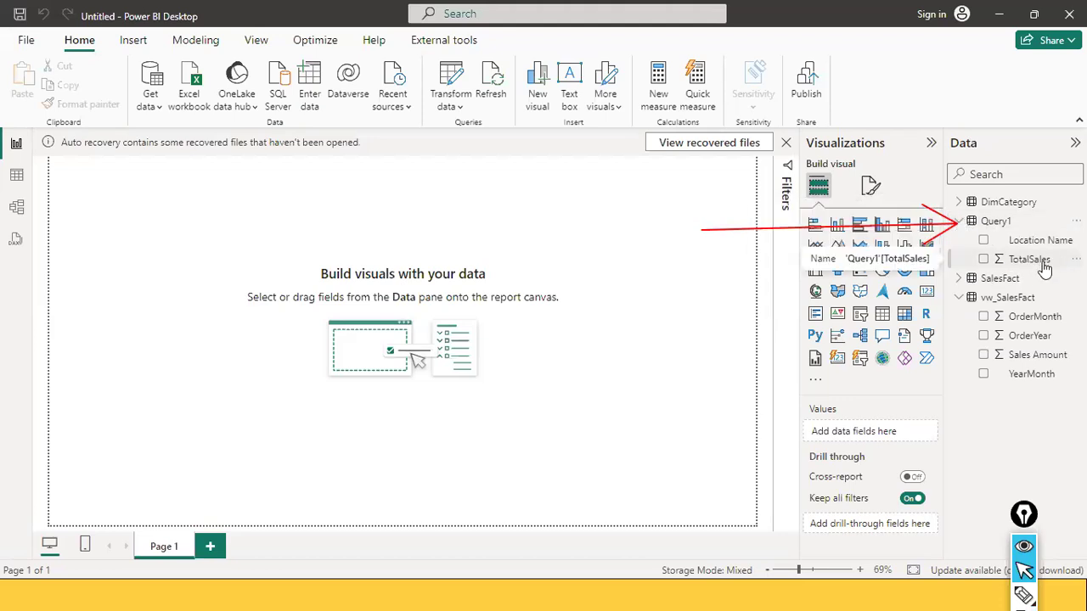
left_click(17, 178)
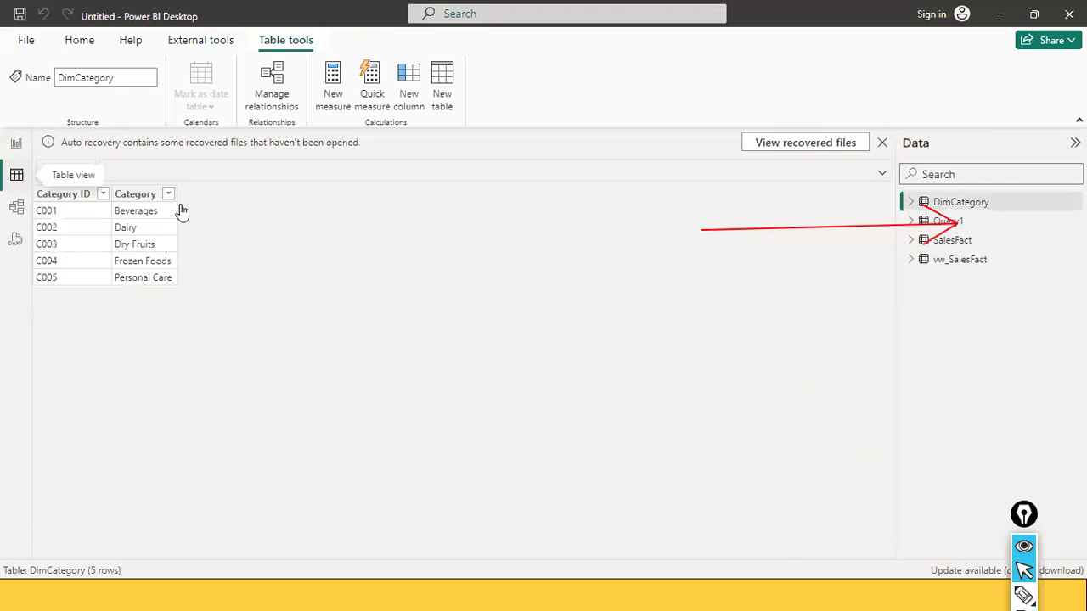
left_click(964, 223)
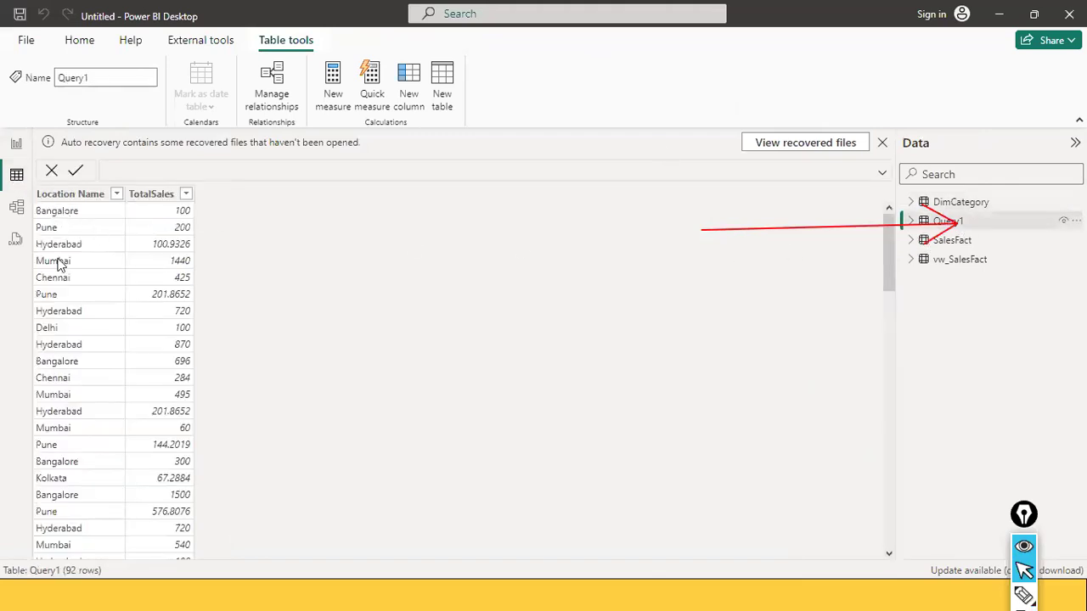
Filter the Location Name column of Query1 to show only Bangalore
left_click(111, 195)
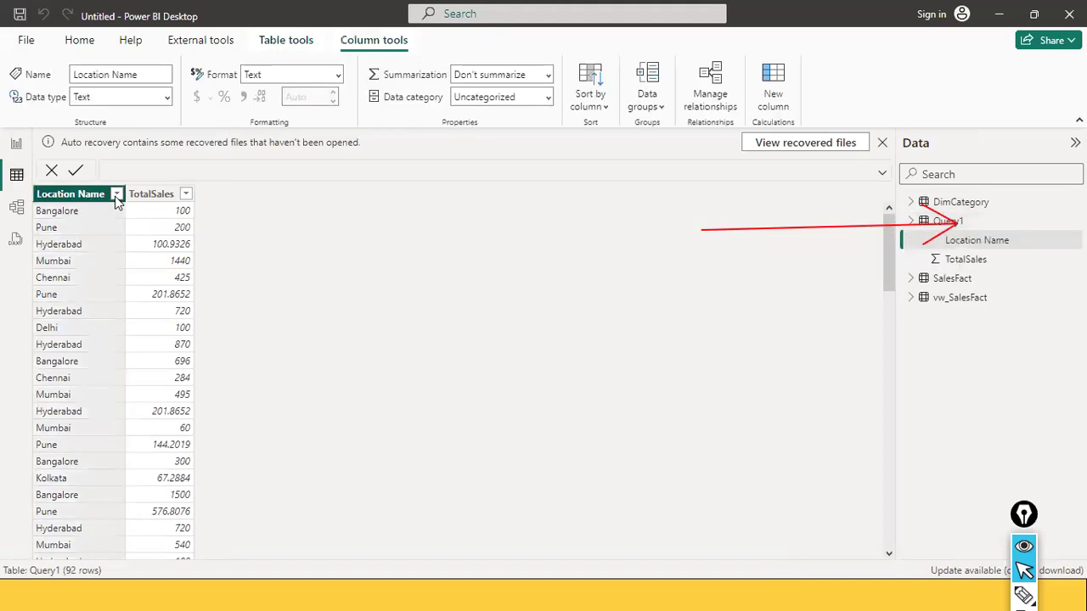
left_click(117, 195)
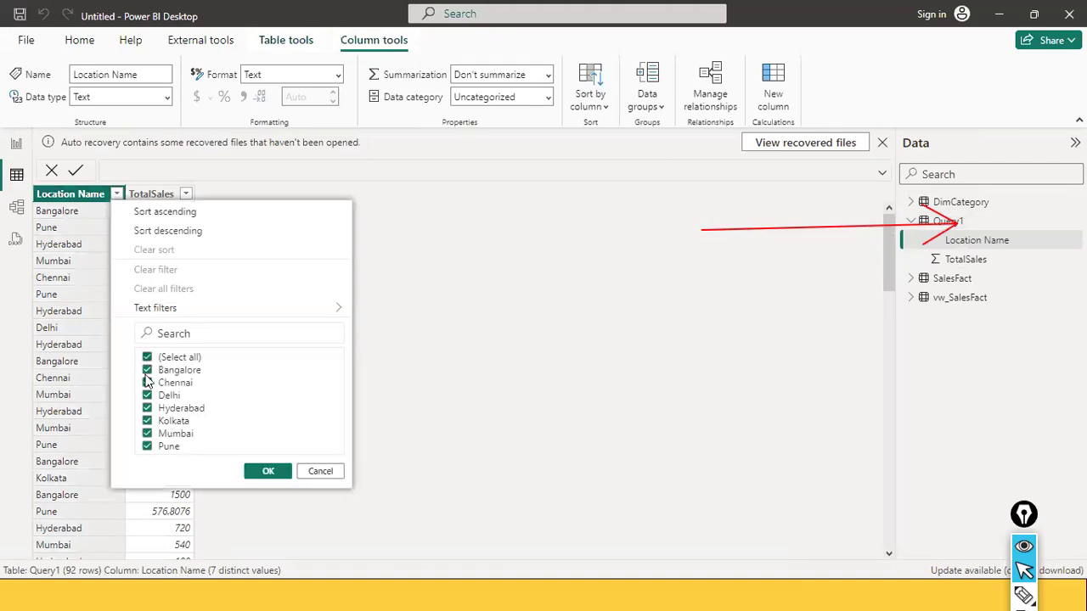
left_click(148, 360)
left_click(148, 371)
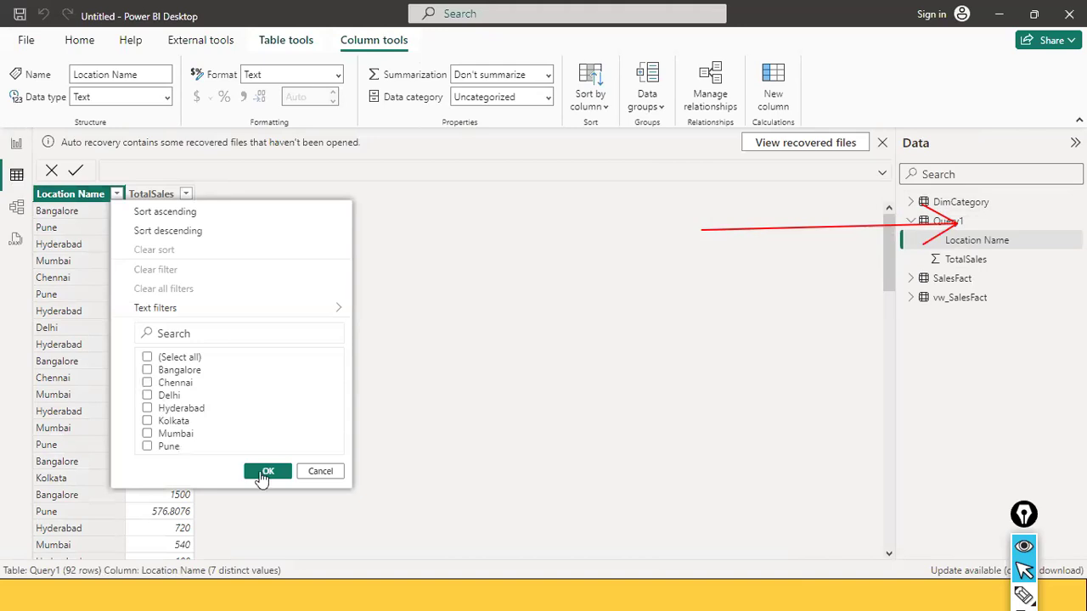
key("Return")
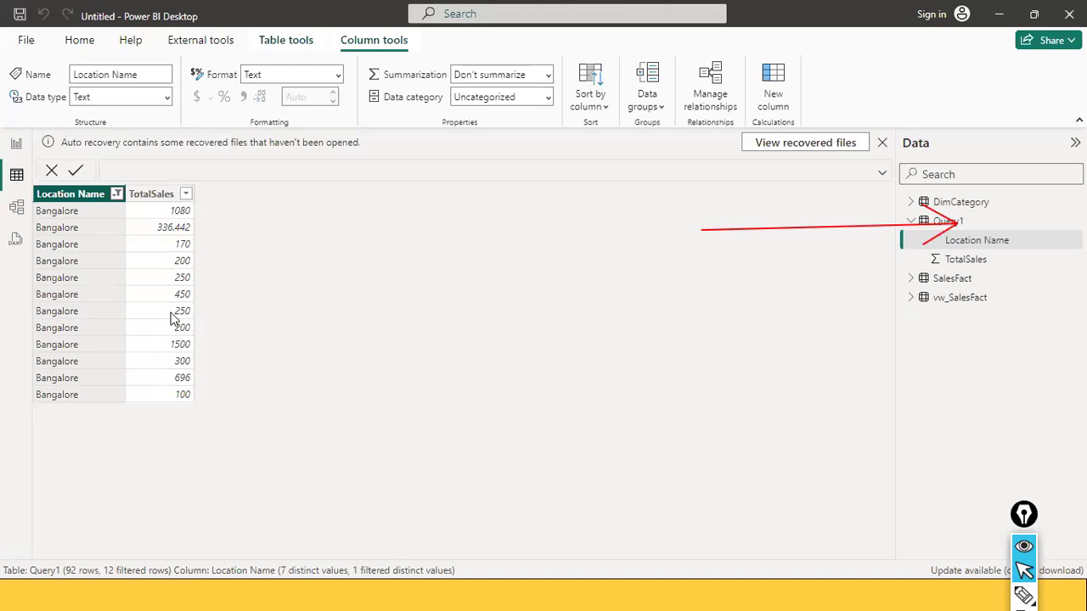
Compare the filtered Bangalore rows with the ungrouped and GROUP BY queries in SQL Server Management Studio
key("alt+Tab")
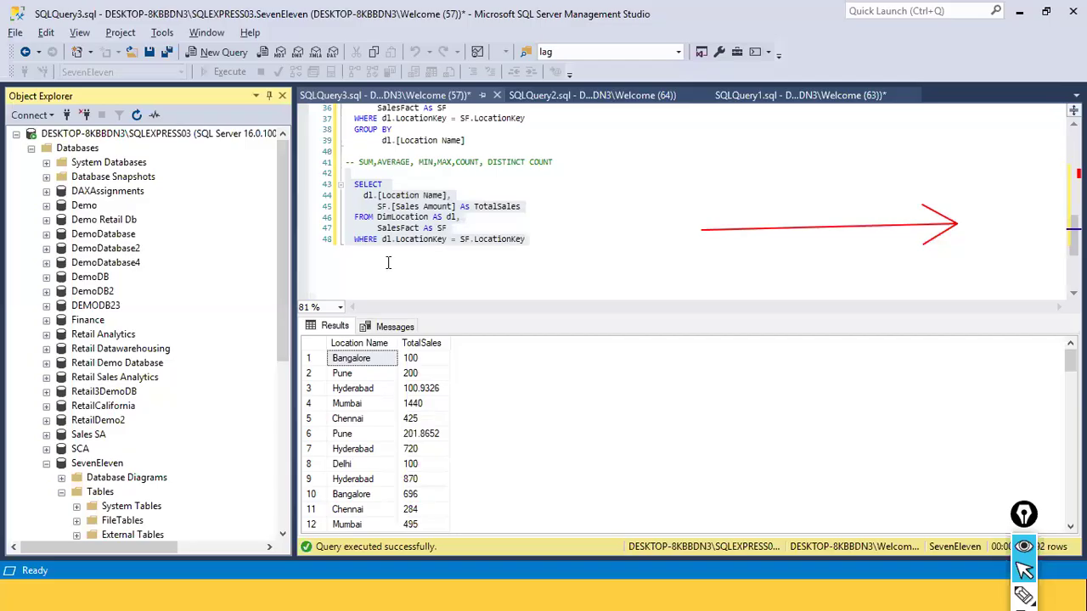
left_click_drag(514, 255, 365, 195)
key("alt+Tab")
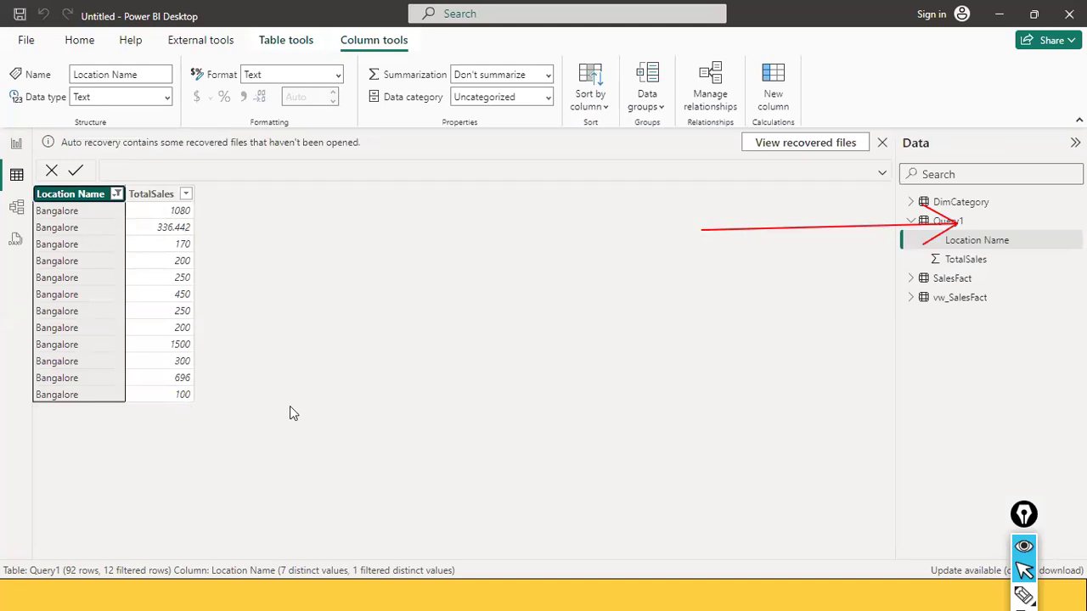
key("alt+Tab")
scroll(502, 208, "up", 2)
left_click(502, 208)
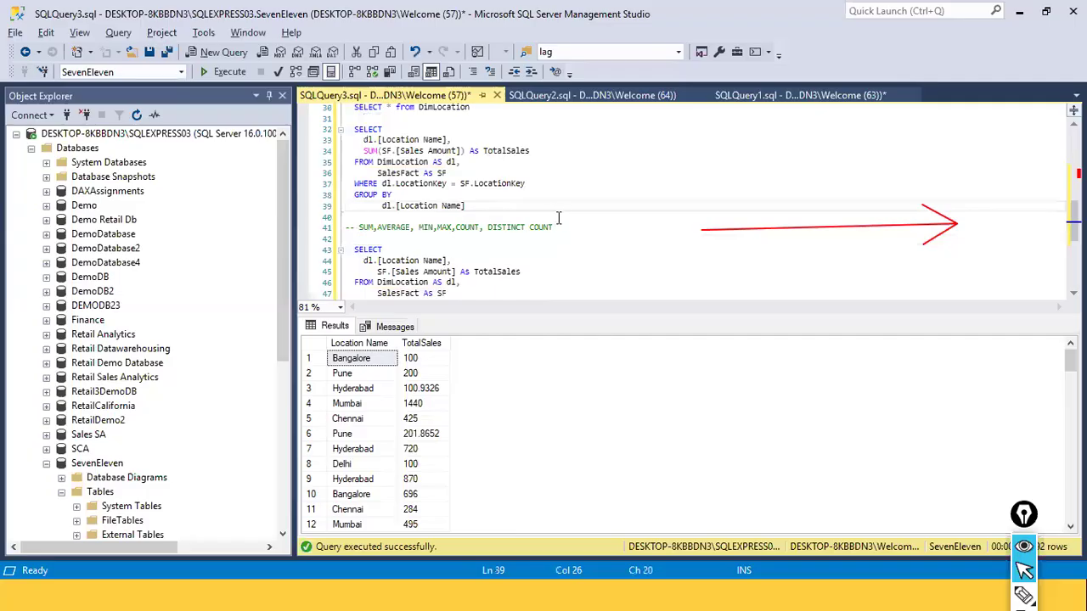
key("alt+Tab")
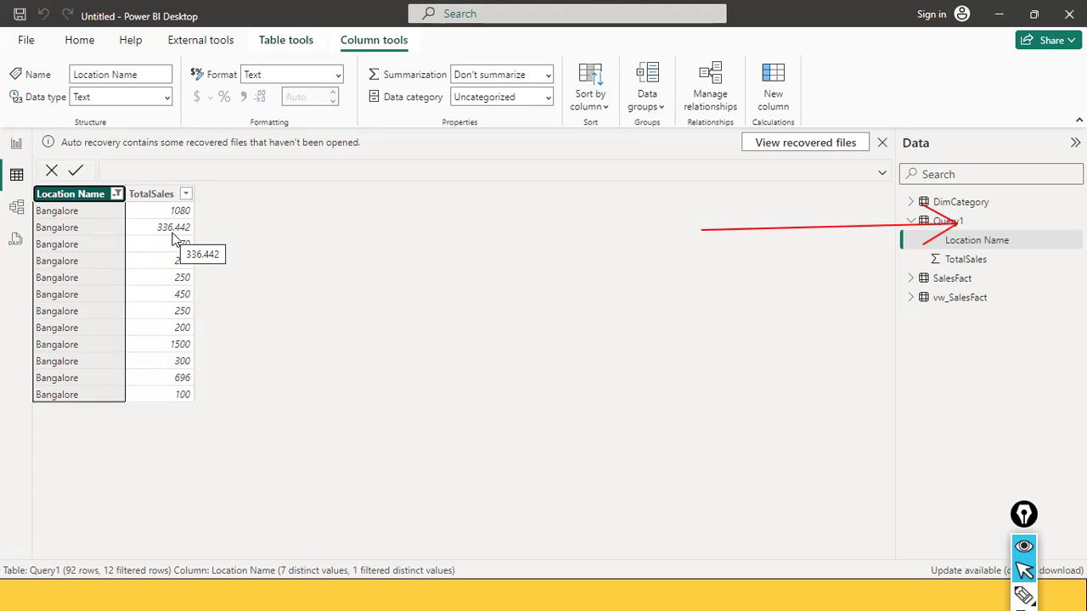
key("alt+Tab")
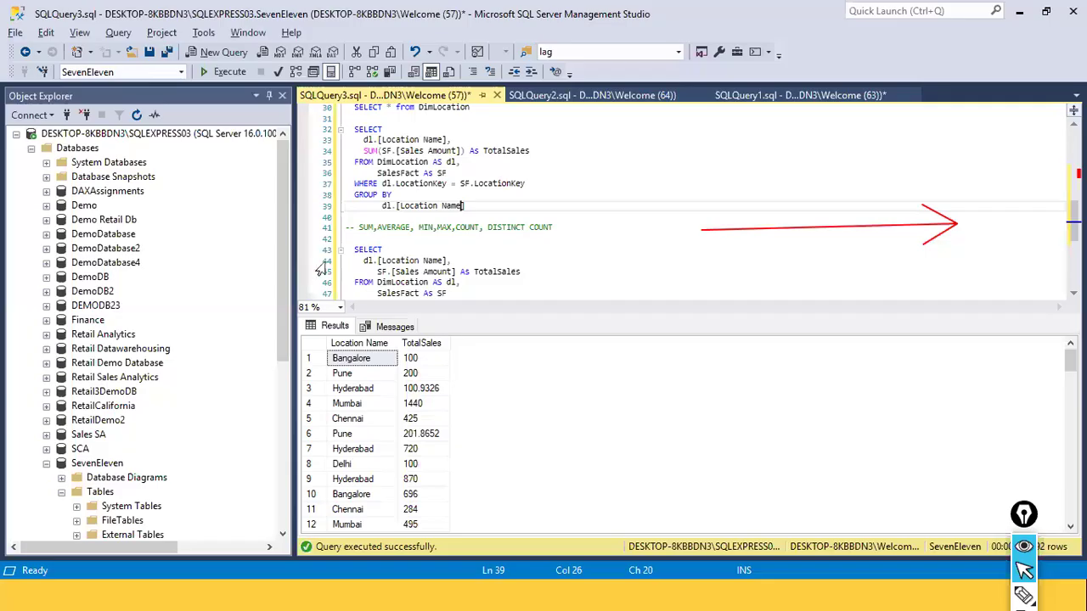
Review the aggregate functions comment and the ungrouped SELECT query against the Query1 rows in Power BI Desktop
left_click_drag(558, 227, 346, 228)
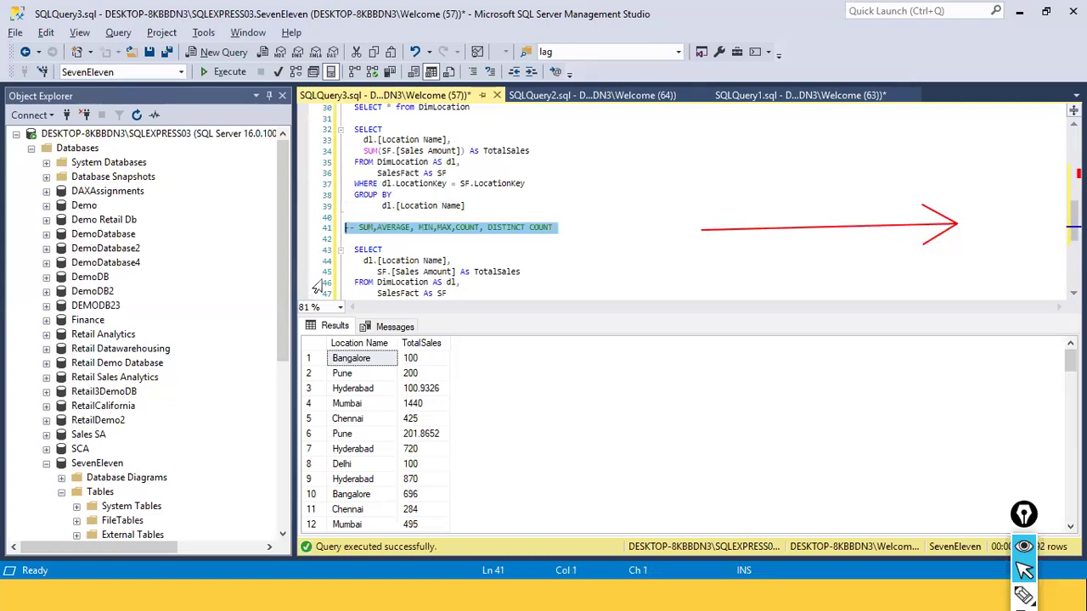
scroll(462, 287, "down", 2)
left_click(461, 288)
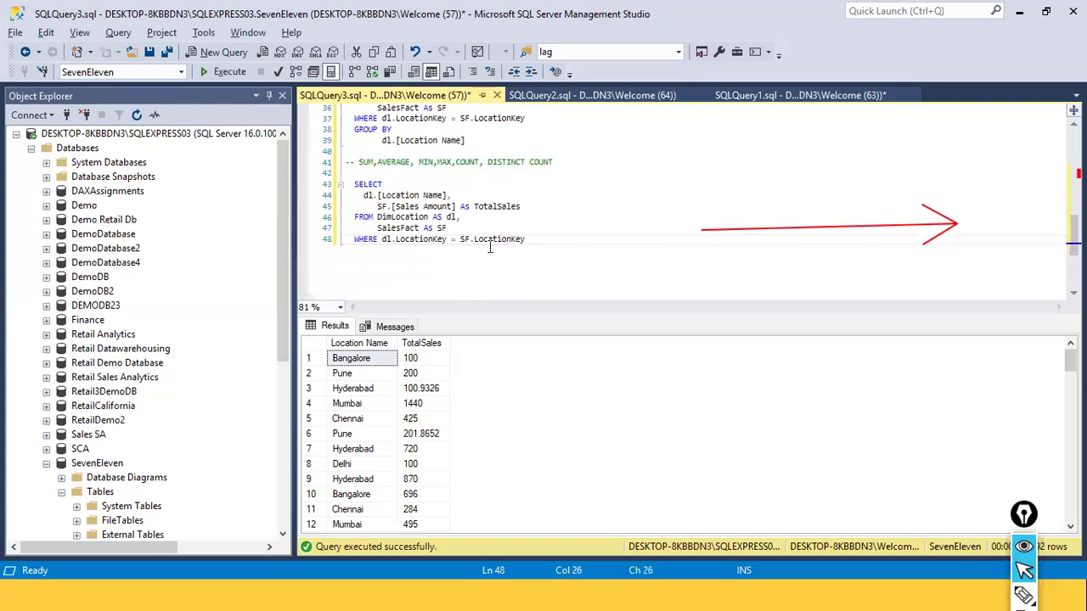
key("alt+Tab")
left_click(16, 149)
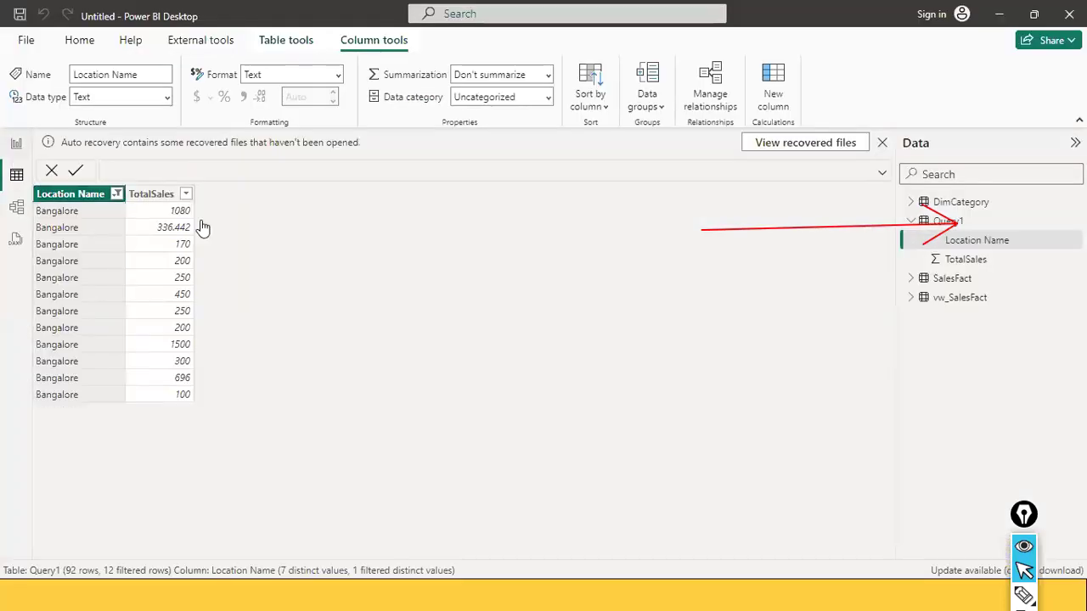
key("alt+Tab")
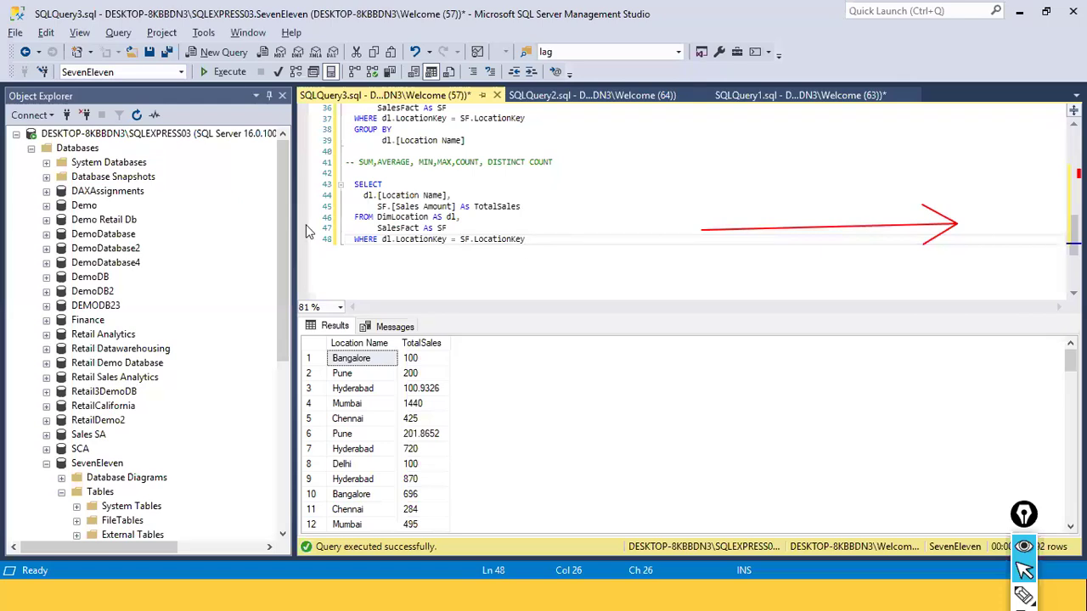
Back in Power BI Desktop, start a new SQL Server database connection and expand its advanced options
key("alt+Tab")
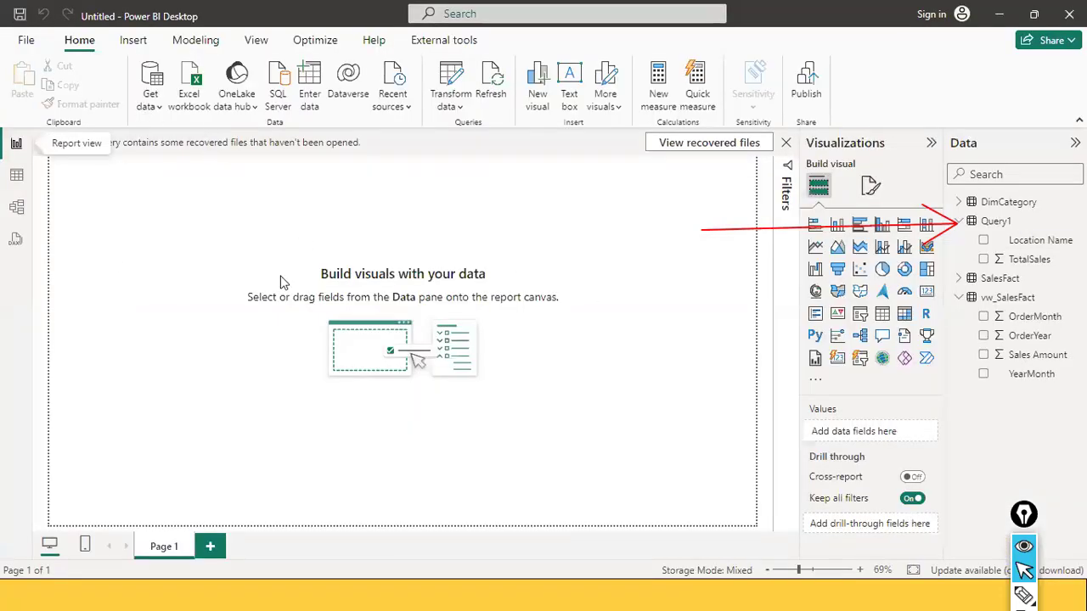
left_click(146, 109)
left_click(179, 259)
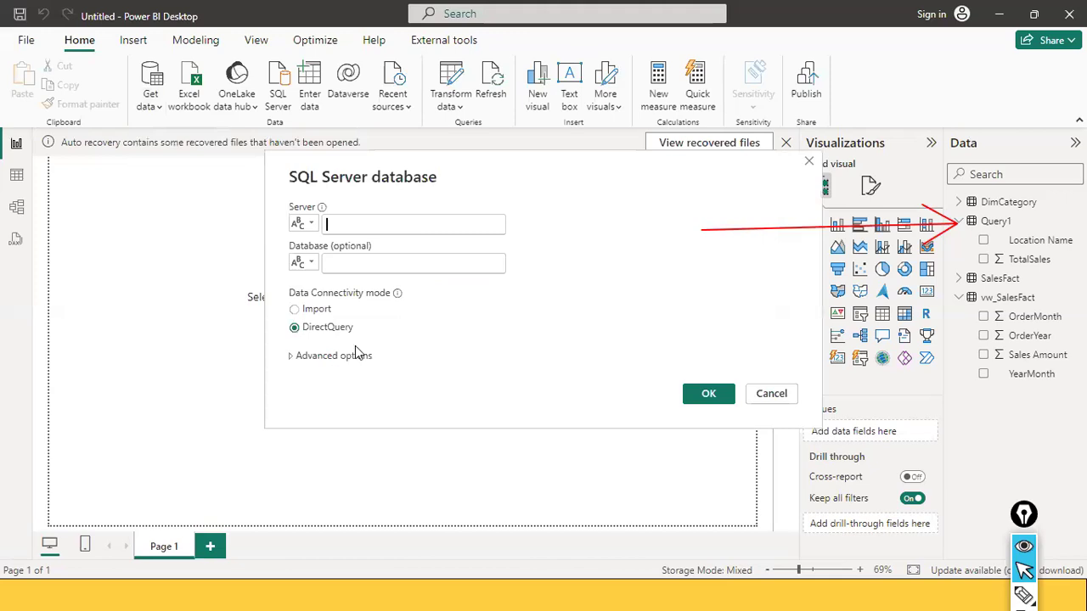
left_click(353, 355)
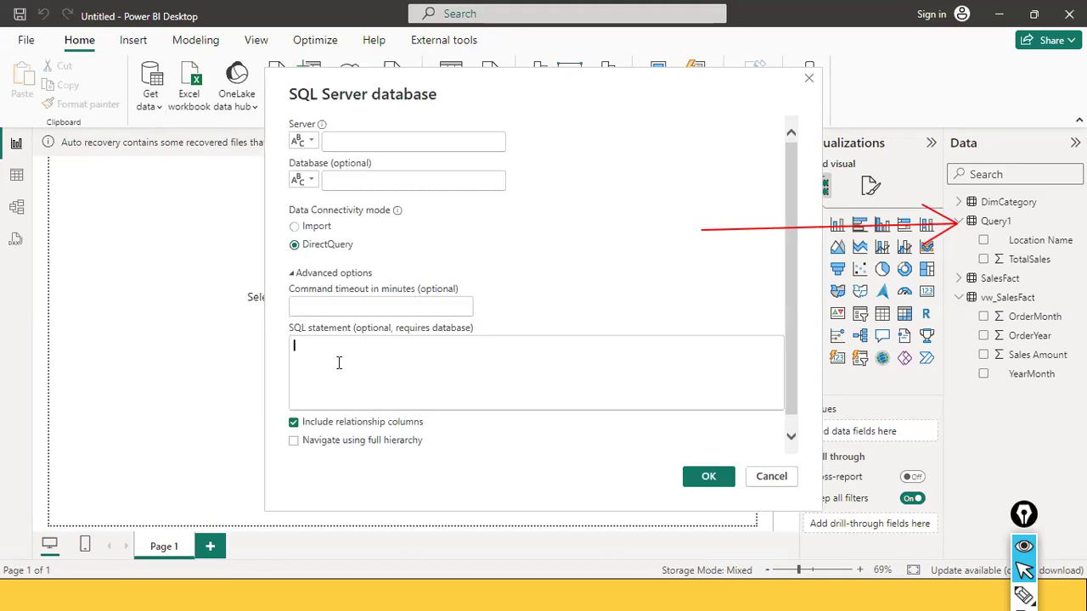
type("DESKTOP-8KBBDN3\\SQLEXPRESS03")
key("ctrl+z")
Set the connection's server to DESKTOP-8KBBDN3\SQLEXPRESS03 and its database to seveneleven
left_click(350, 141)
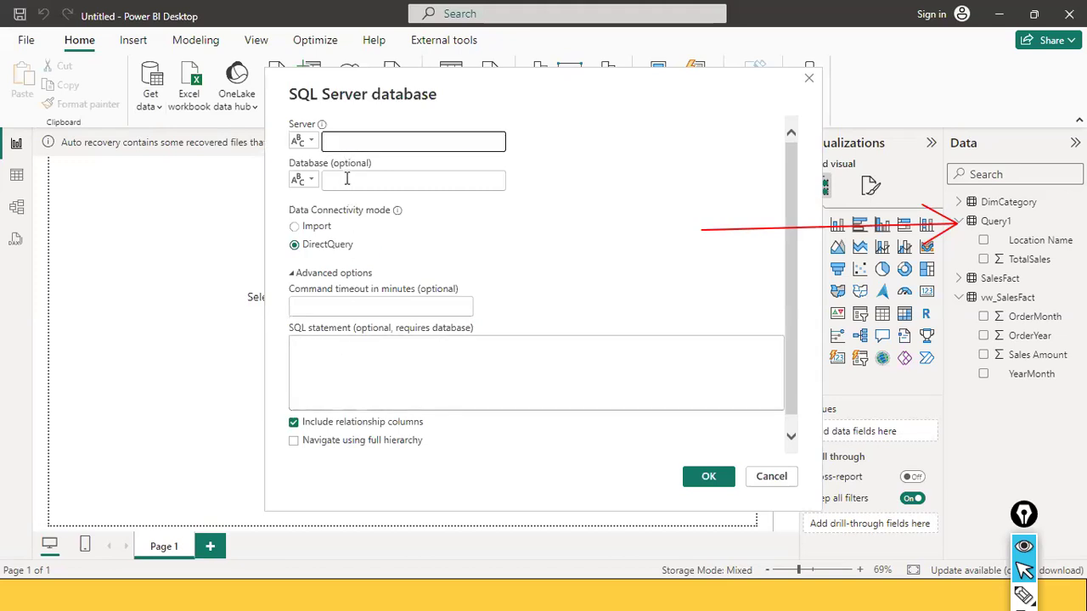
type("DESKTOP-8KBBDN3\\SQLEXPRESS03")
left_click(346, 178)
type("SEVE")
key("BackSpace")
key("BackSpace")
key("BackSpace")
key("BackSpace")
type("seveneleven")
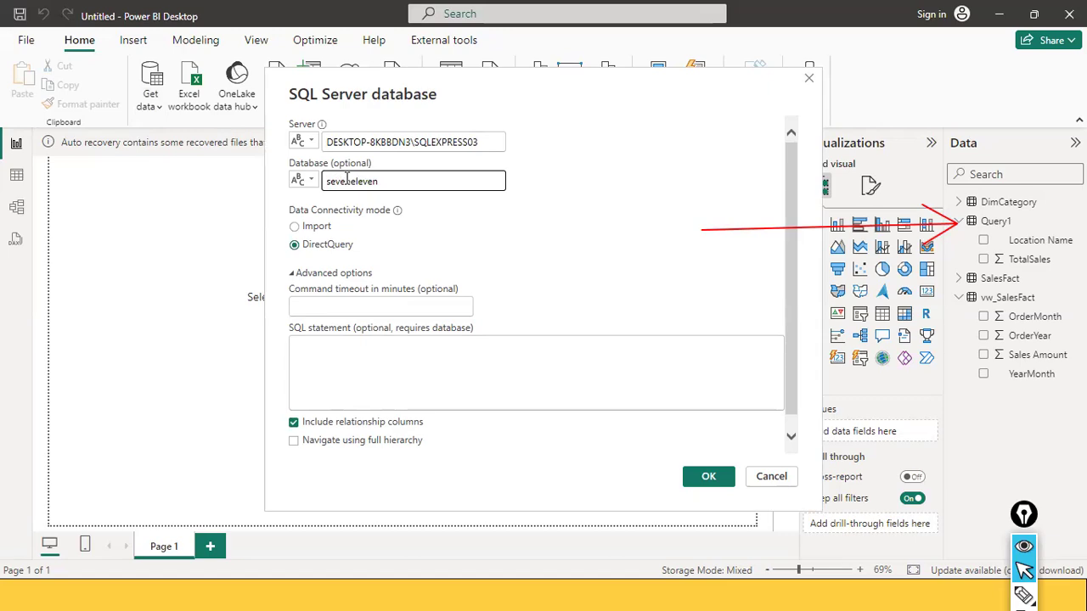
Switch to SQL Server Management Studio and copy the SELECT query that returns location names and sales amounts without GROUP BY
left_click(356, 377)
key("alt+Tab")
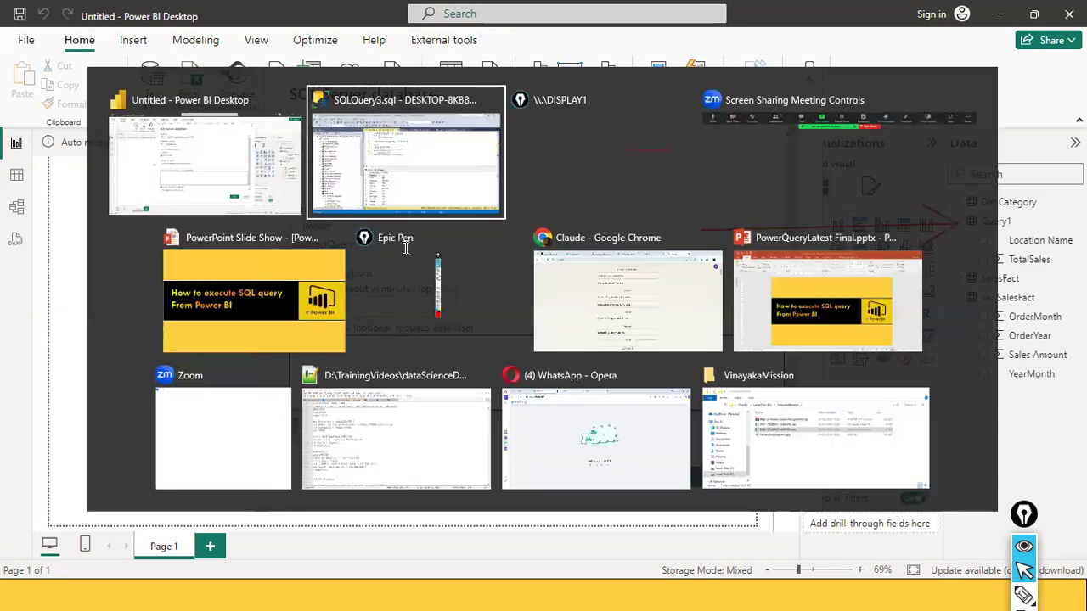
left_click_drag(535, 240, 346, 184)
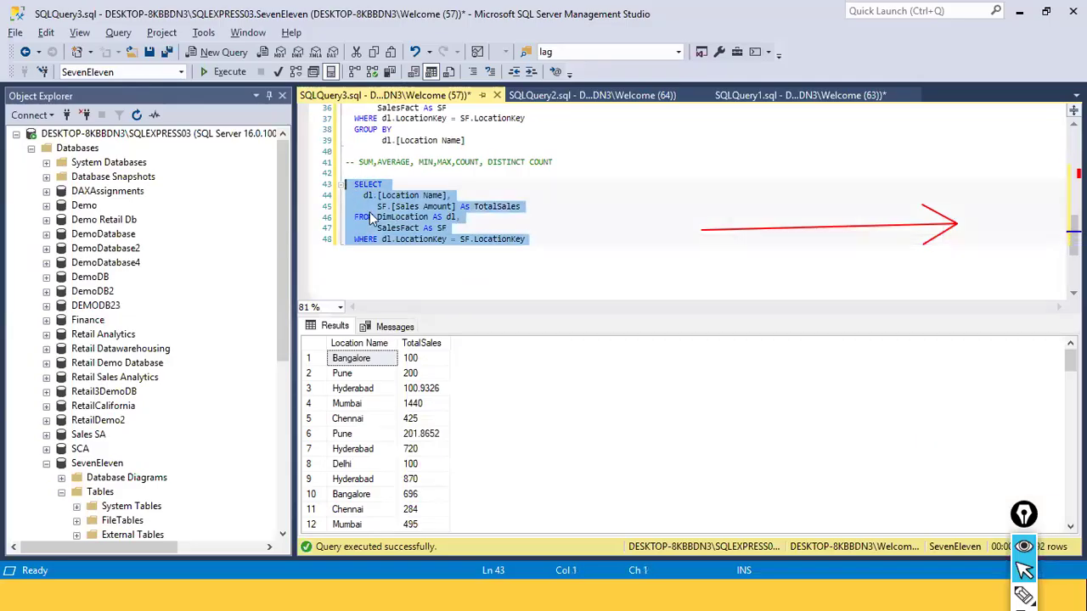
right_click(410, 209)
left_click(433, 244)
Back in Power BI Desktop, paste the copied query as the SQL statement and load its result in DirectQuery mode
key("alt+Tab")
left_click(349, 346)
key("ctrl+v")
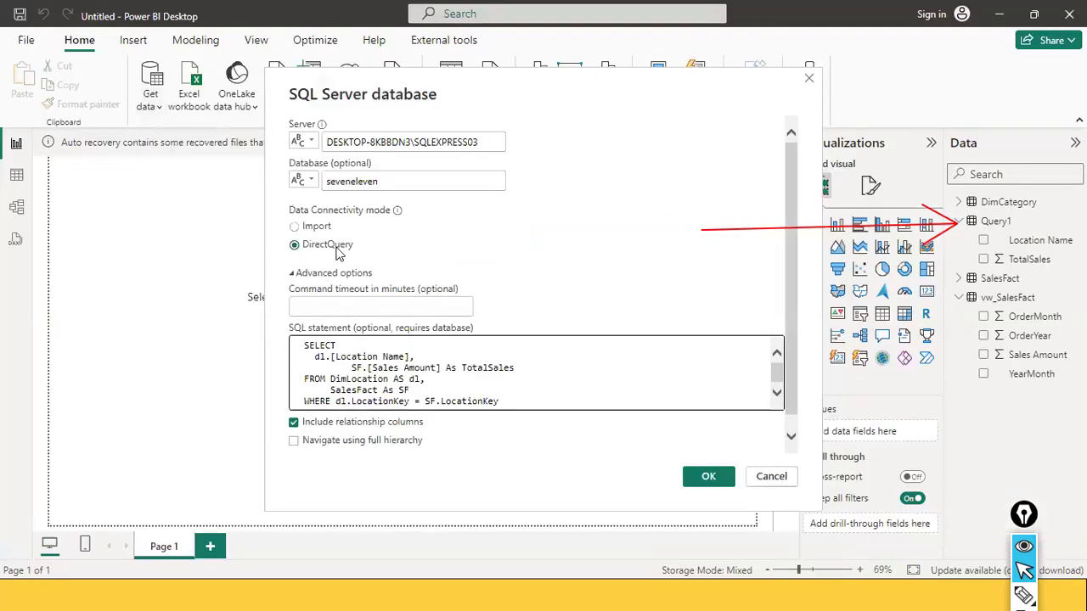
left_click(703, 477)
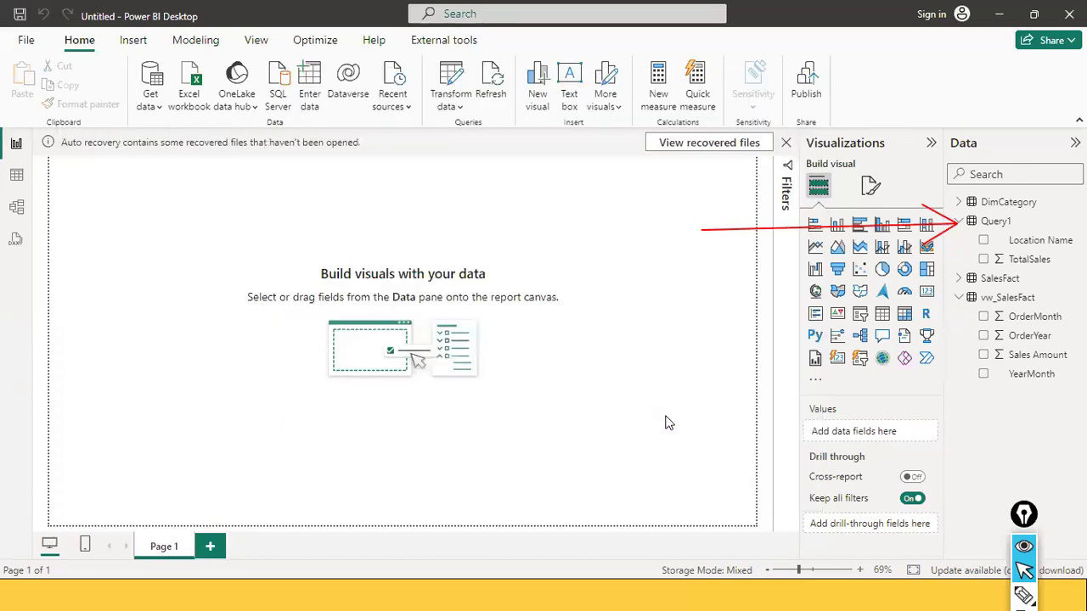
left_click(672, 518)
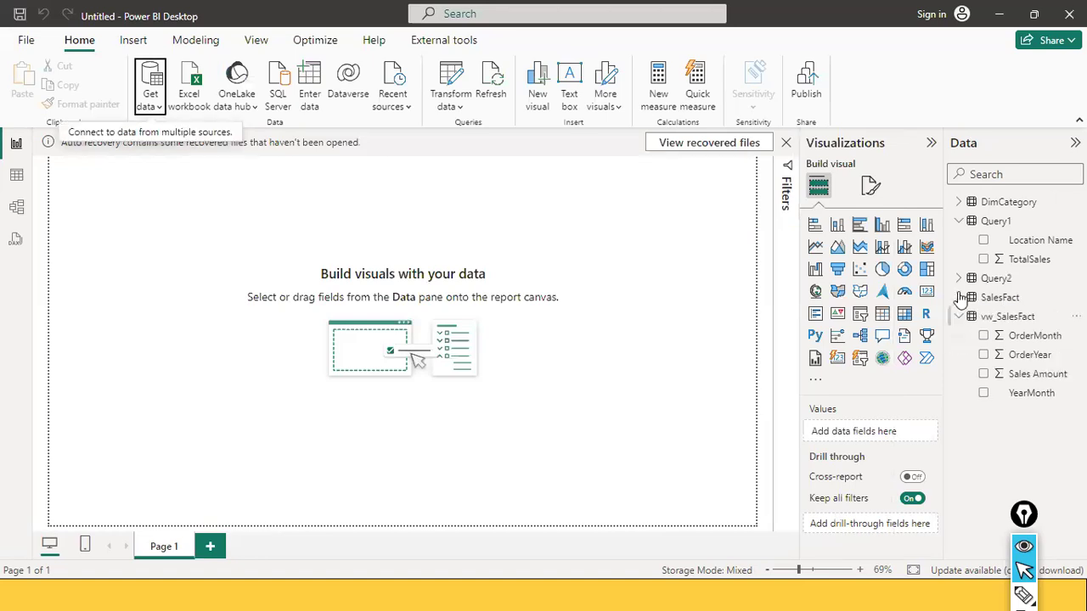
Open the new Query2 table in Table view and expand its fields
left_click(16, 175)
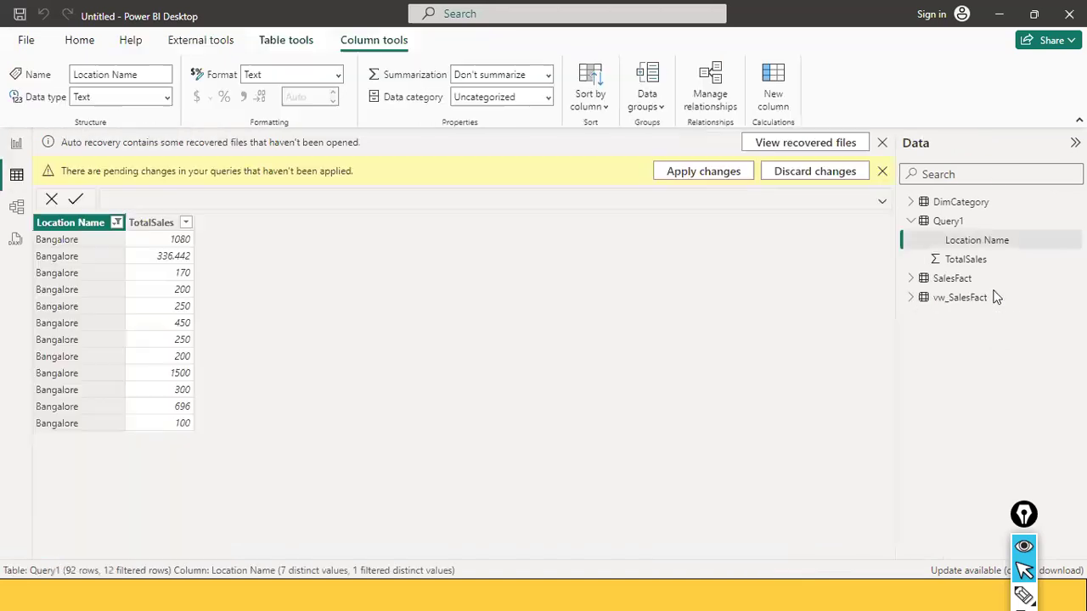
left_click(964, 281)
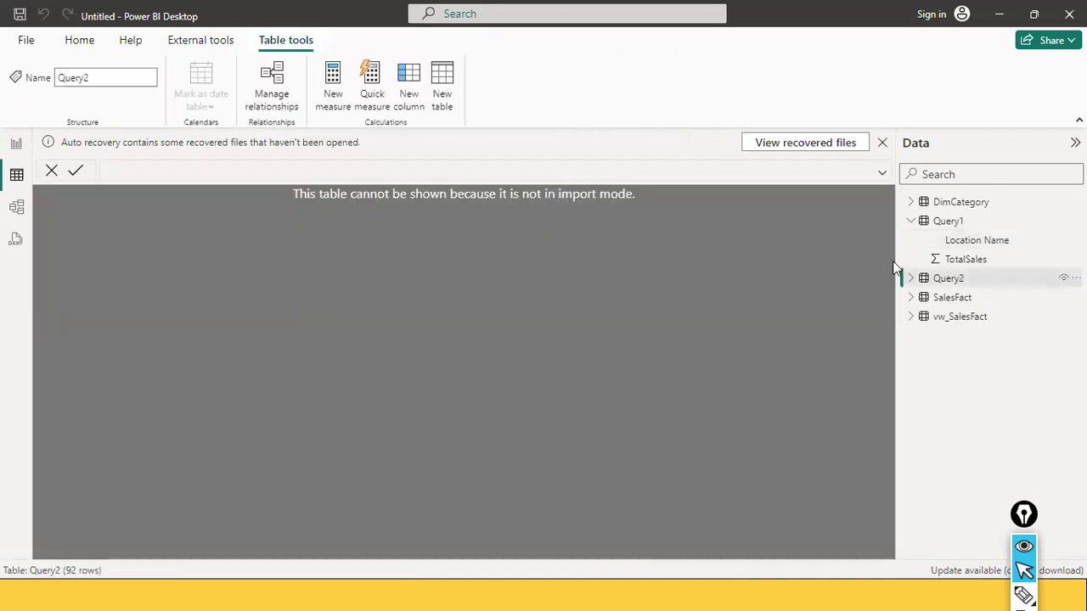
left_click(911, 280)
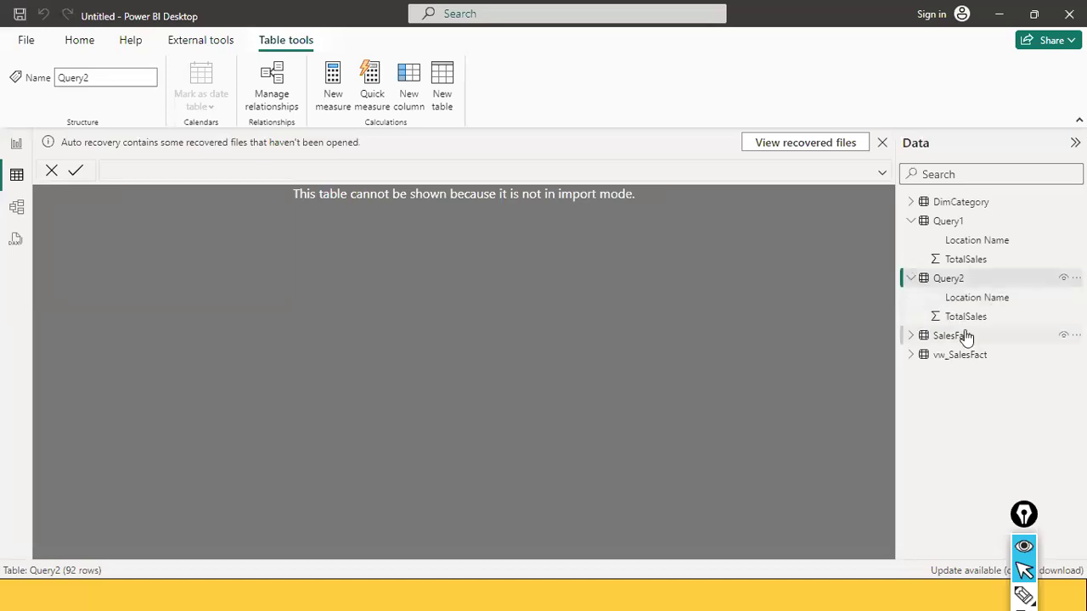
Compare how the imported Query1 and the DirectQuery Query2 display in Table view, and collapse both field lists
left_click(14, 145)
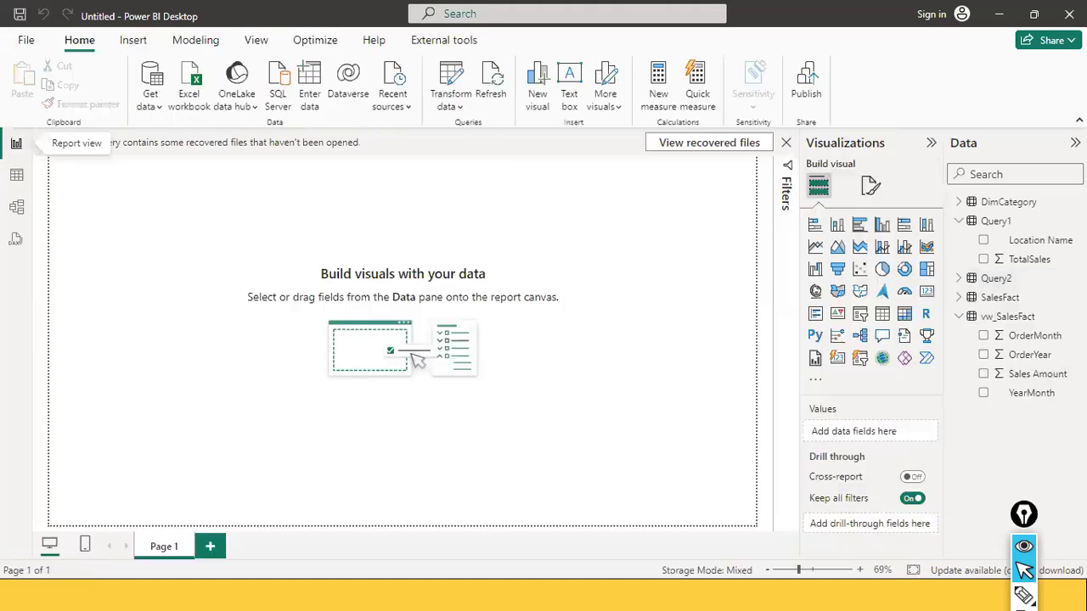
left_click(960, 220)
left_click(23, 180)
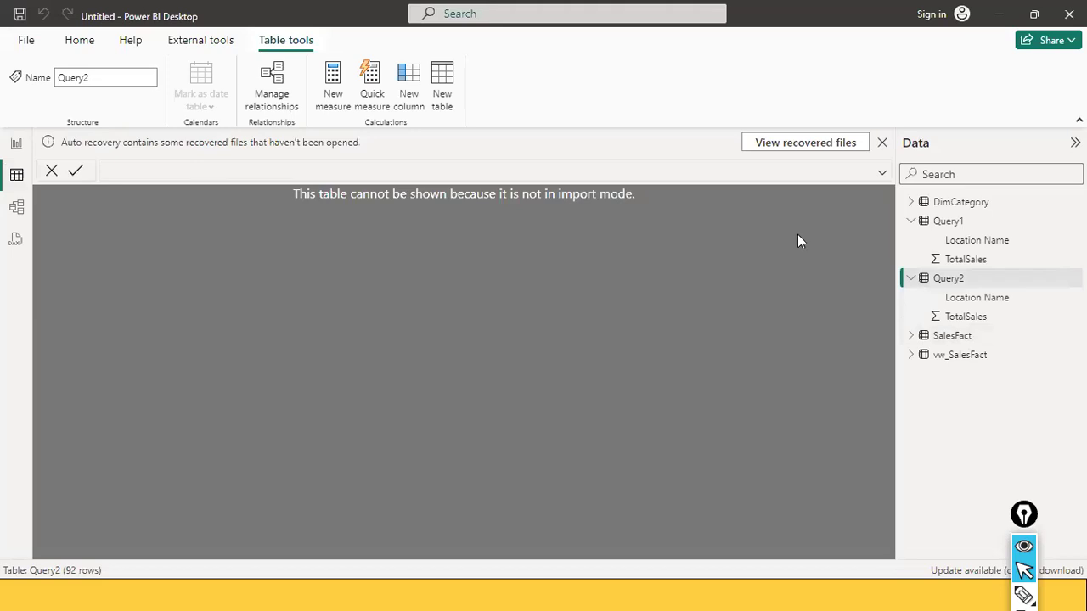
left_click(971, 228)
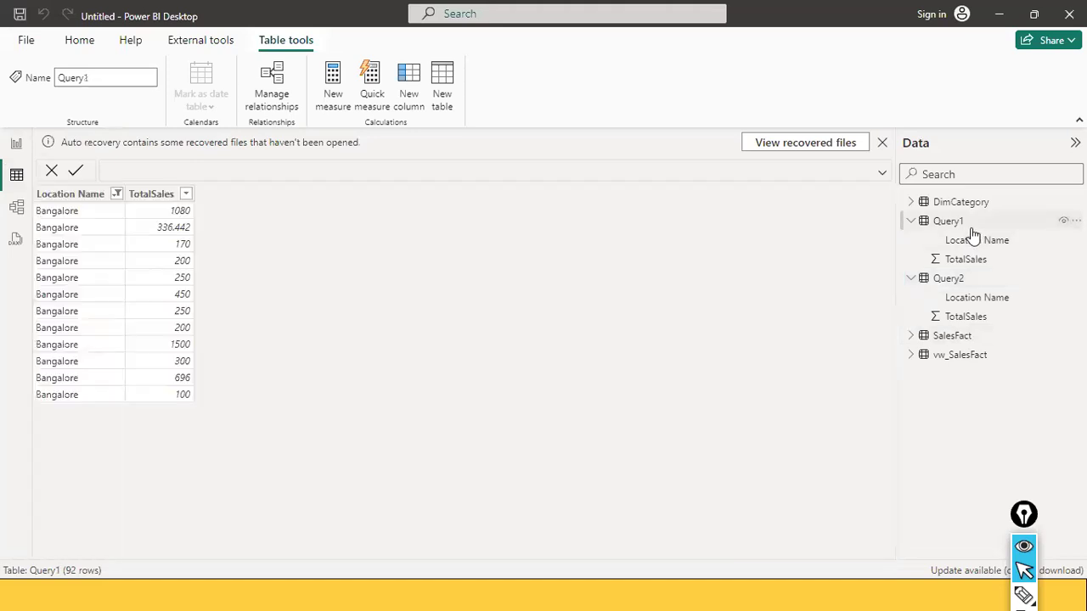
left_click(942, 282)
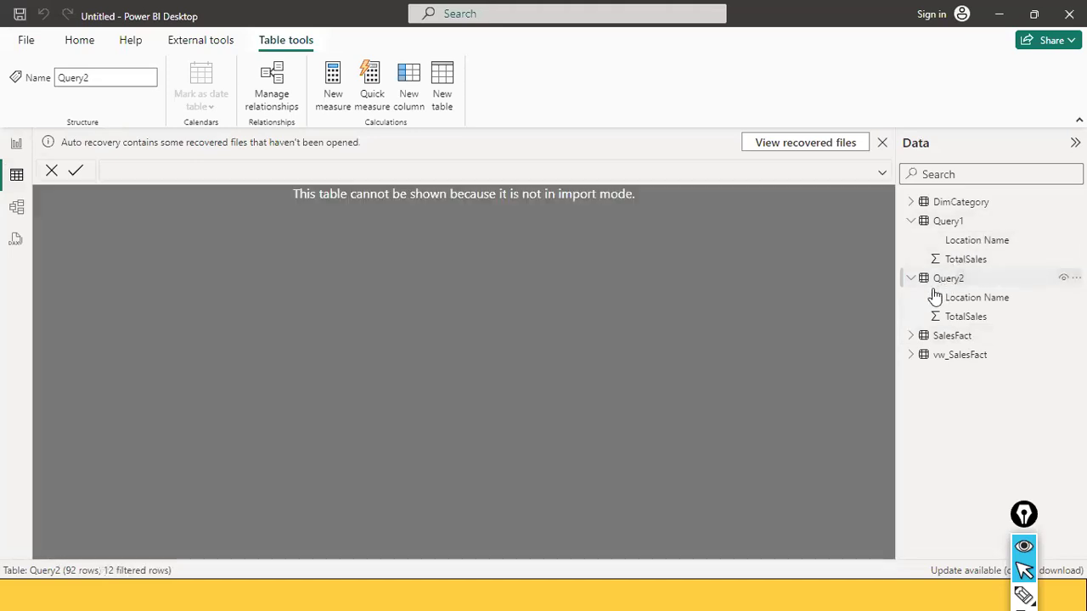
left_click(946, 222)
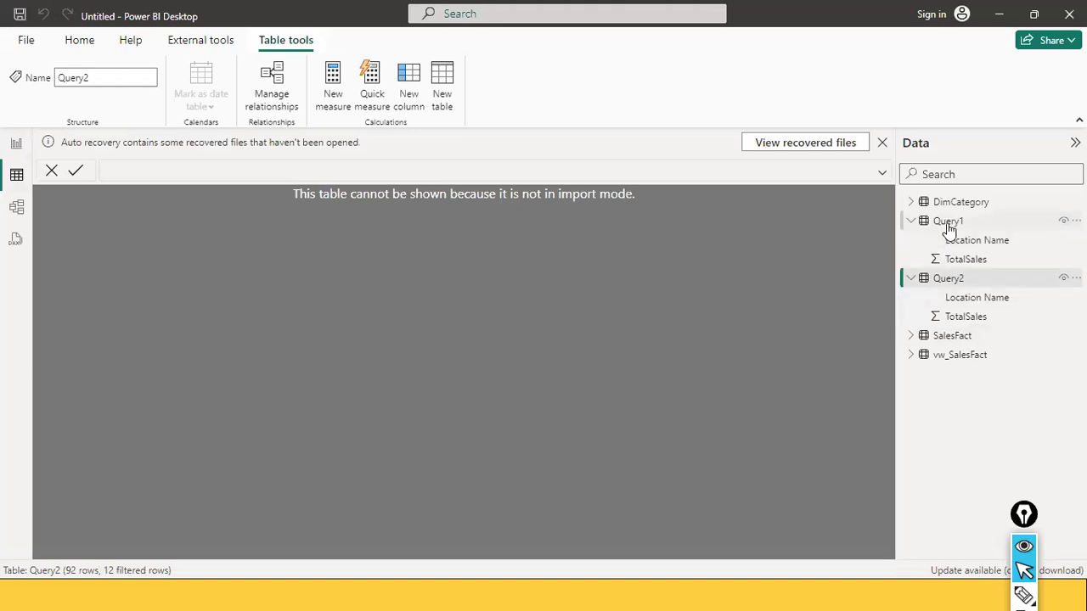
left_click(909, 222)
left_click(910, 241)
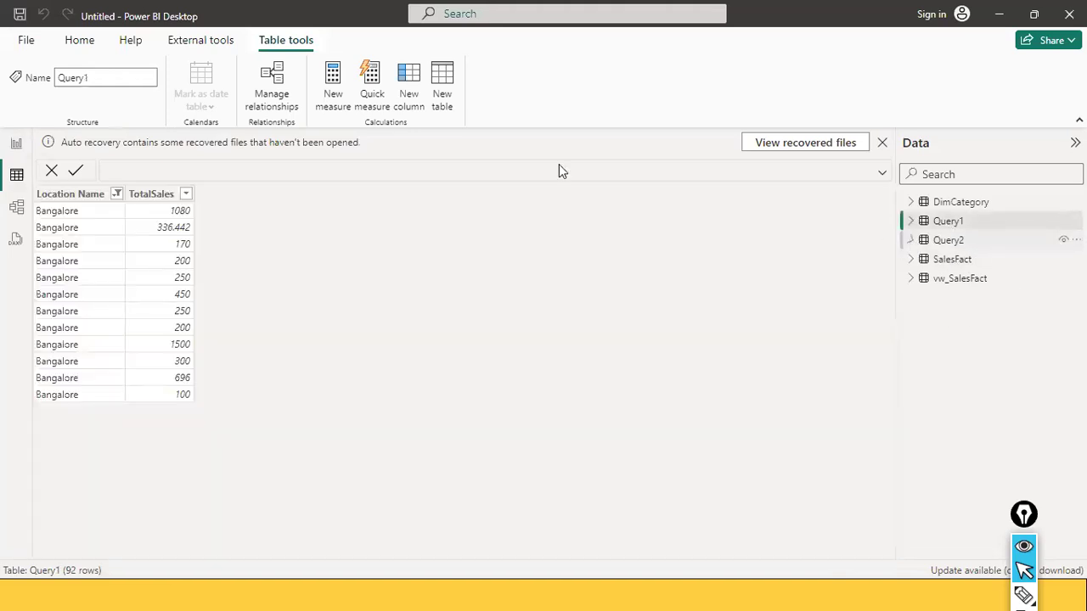
Return to Report view, start a new SQL Server database connection, and paste the copied query as its SQL statement
left_click(16, 143)
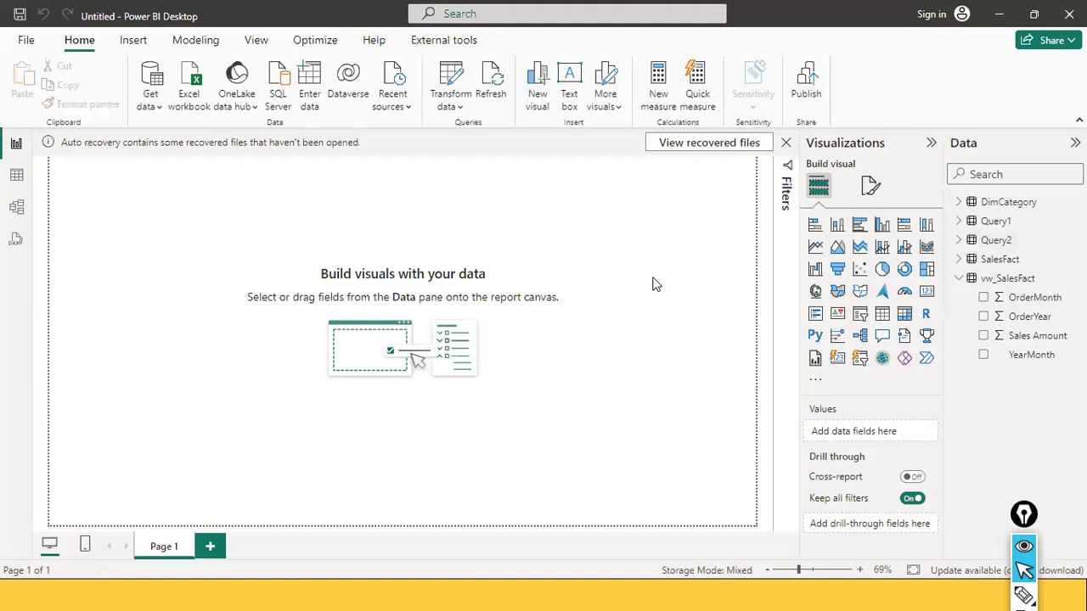
left_click(146, 106)
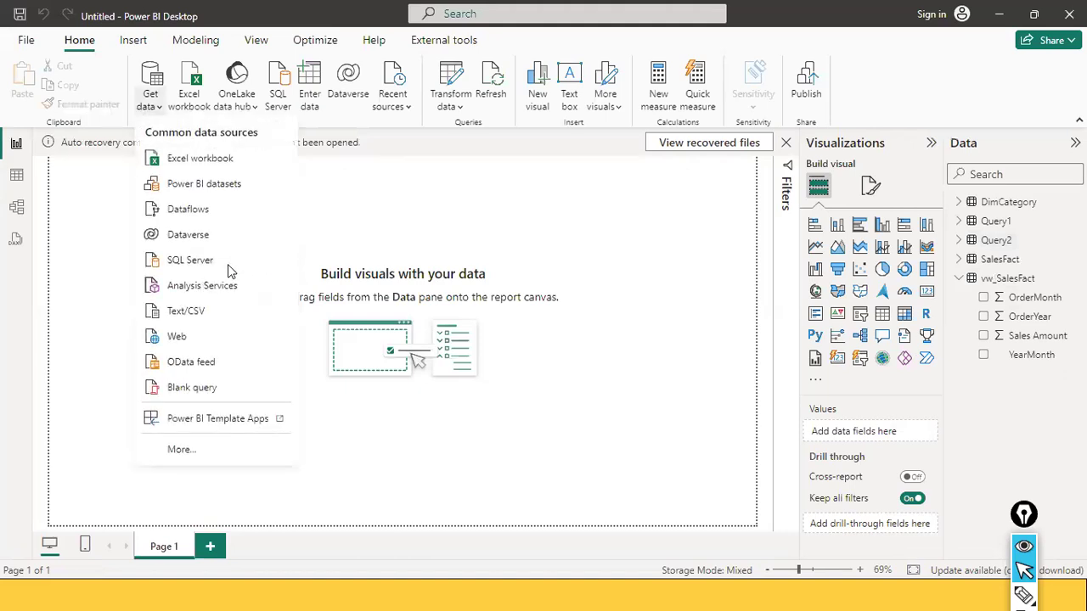
left_click(228, 259)
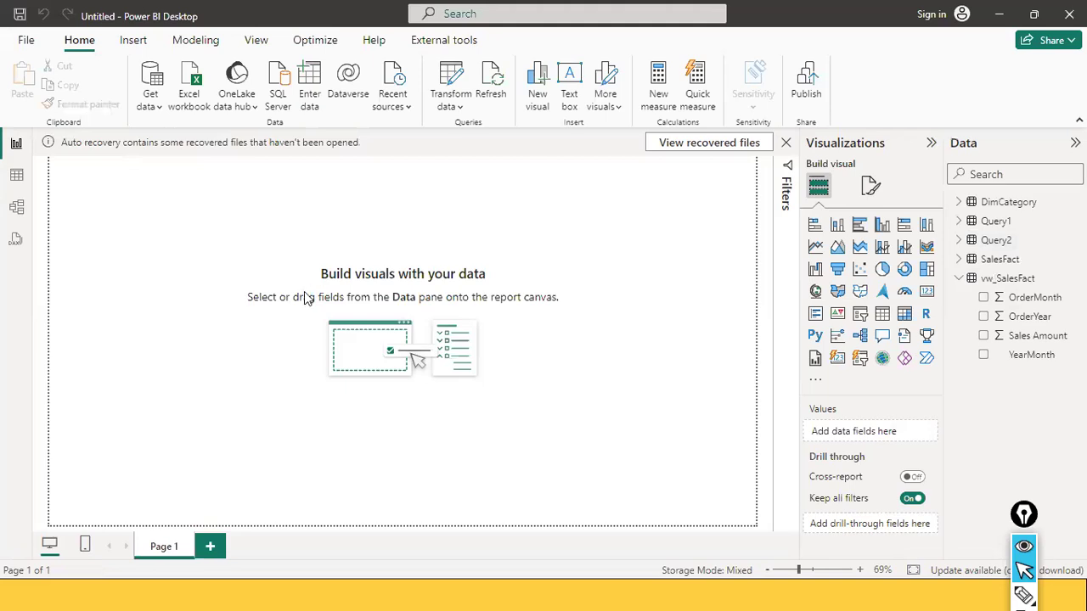
left_click(330, 355)
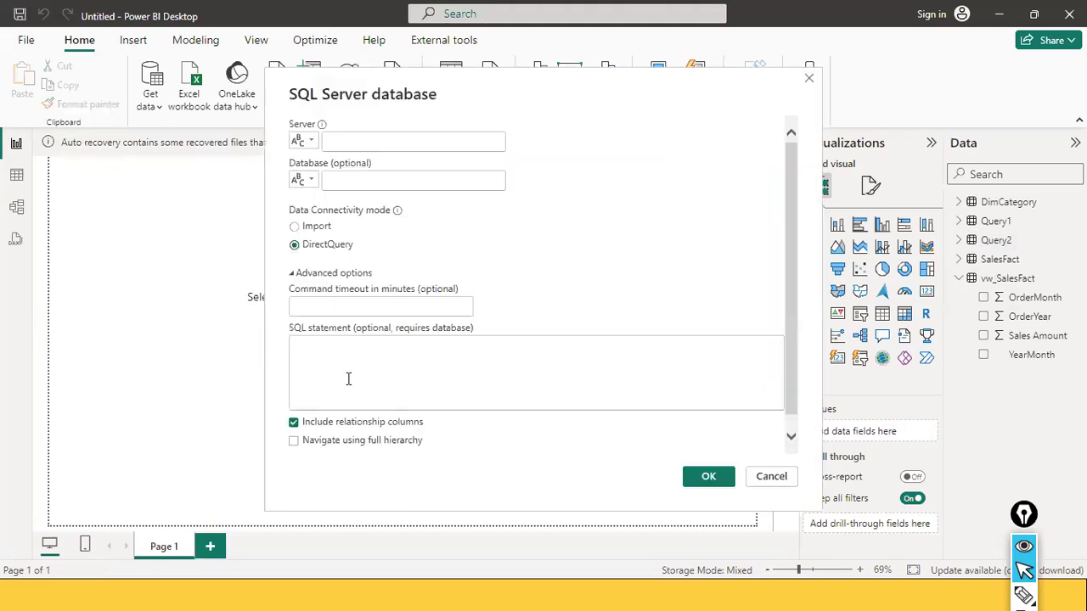
key("ctrl+v")
Switch to SQL Server Management Studio and copy the server name from its Database Engine connection dialog, leaving the dialog without connecting
left_click(339, 137)
key("alt+Tab")
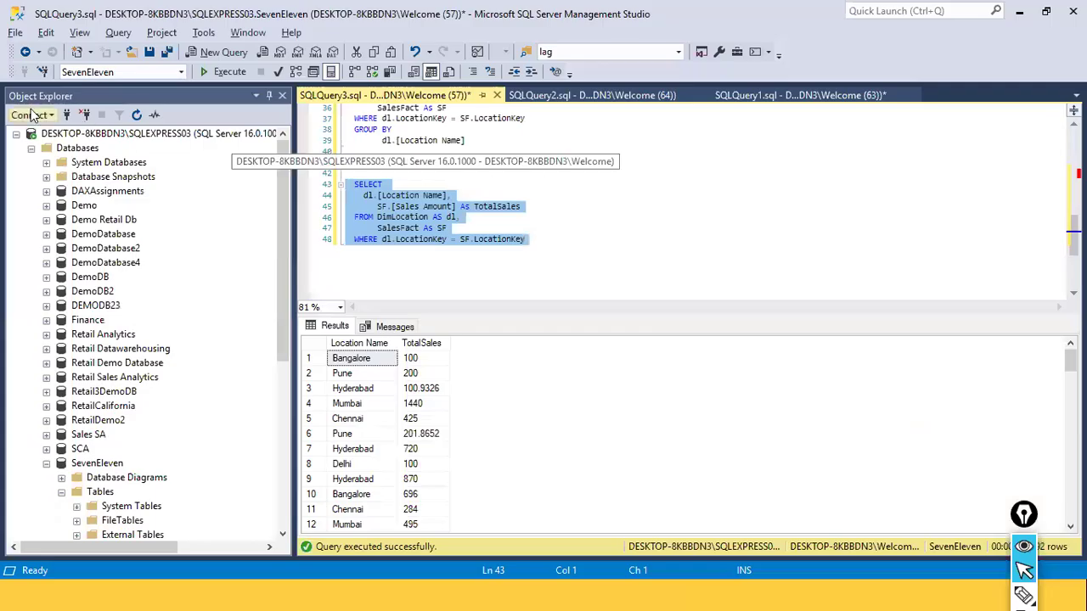
left_click(49, 117)
left_click(60, 134)
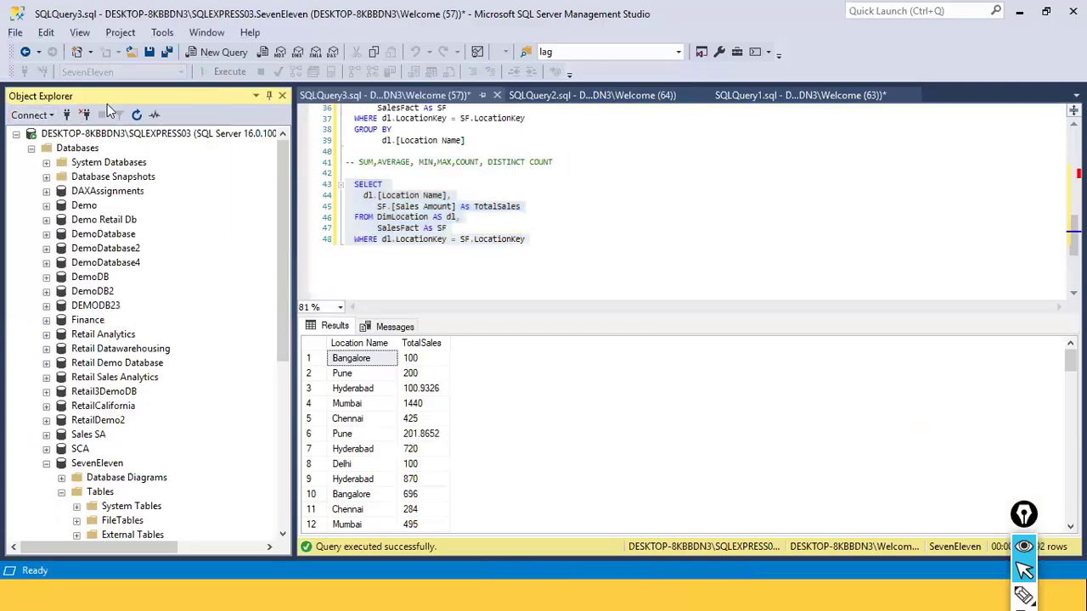
right_click(633, 198)
left_click(671, 248)
left_click(556, 316)
Back in Power BI Desktop, set the connection's server to DESKTOP-8KBBDN3\SQLEXPRESS03 and its database to seveneleven
key("alt+Tab")
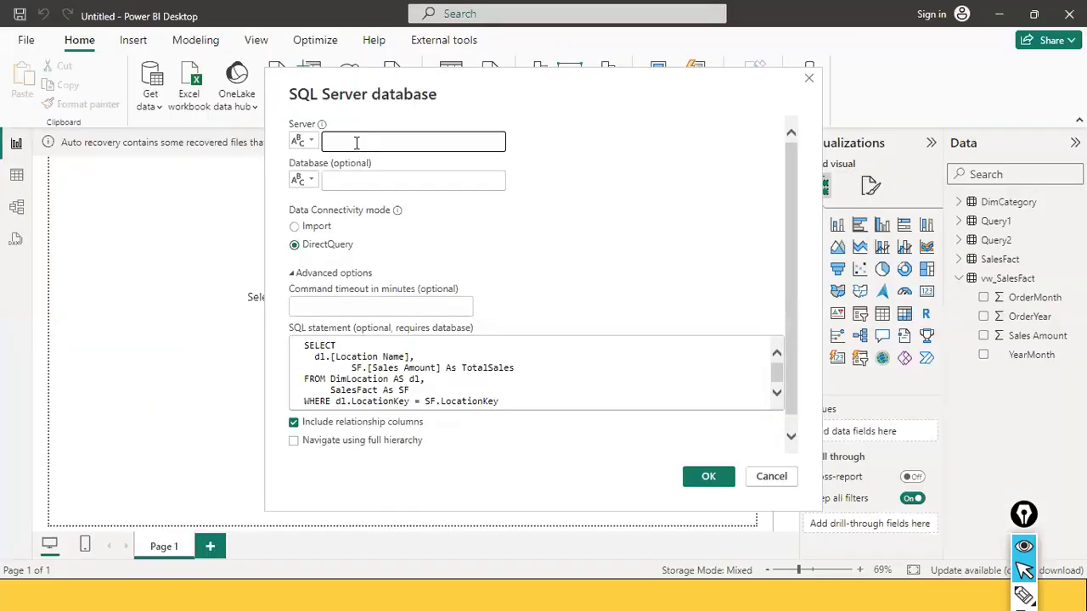
key("ctrl+v")
left_click(391, 181)
type("seveneleven")
left_click(625, 255)
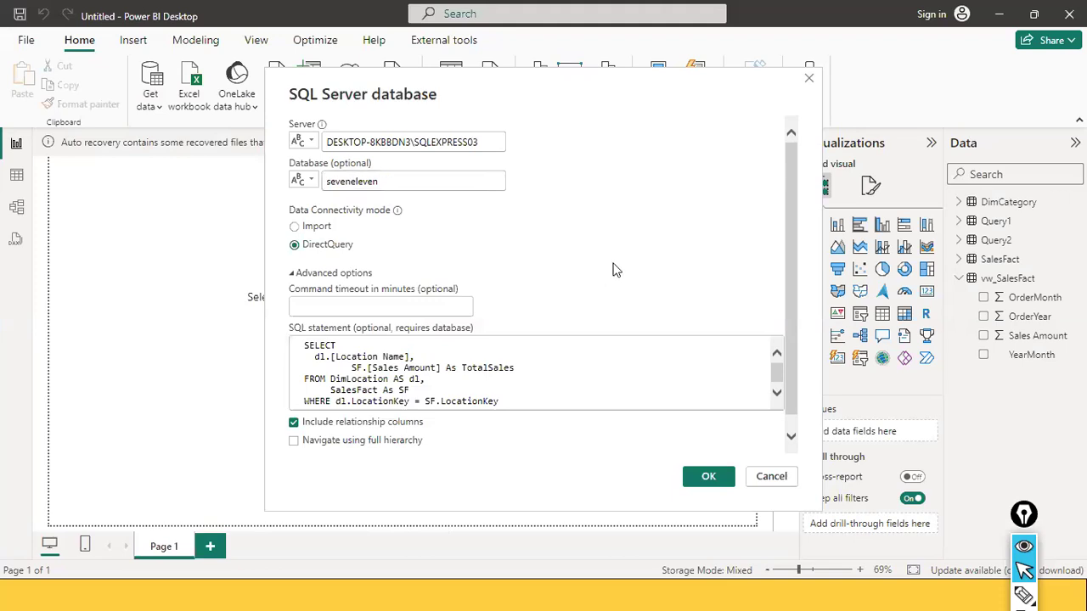
Switch to SQL Server Management Studio and copy the SELECT query that sums sales amount and groups by location name
left_click(516, 367)
key("alt+Tab")
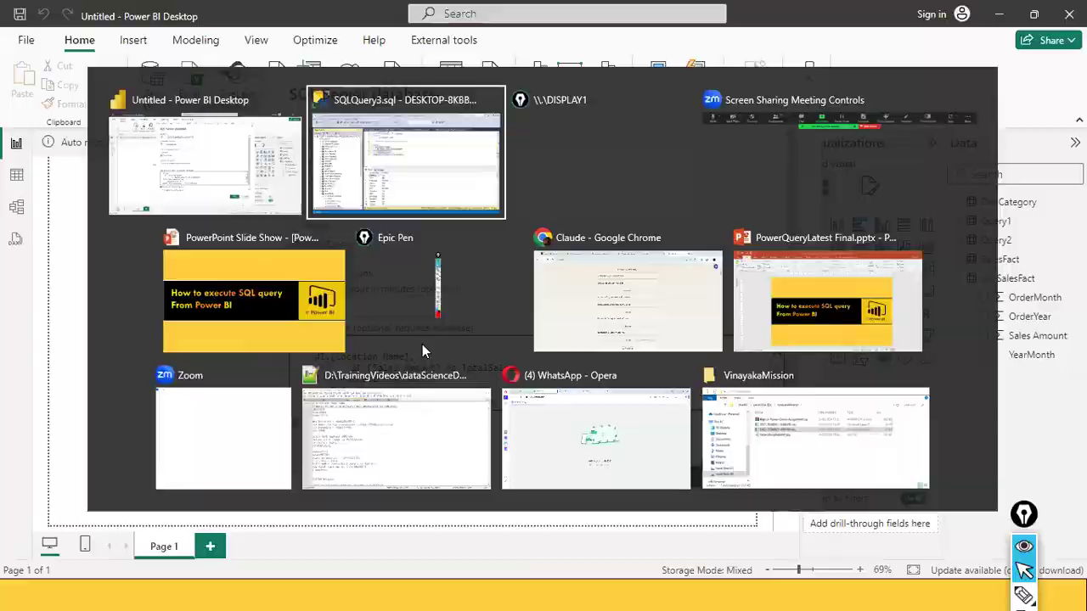
left_click(524, 241)
scroll(525, 241, "up", 2)
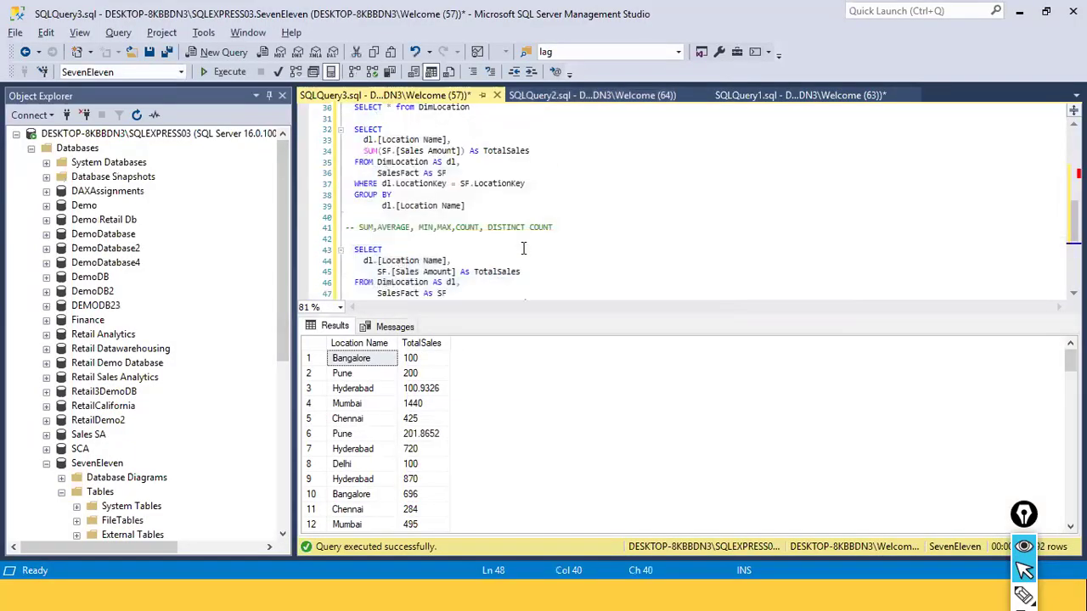
left_click_drag(538, 208, 301, 138)
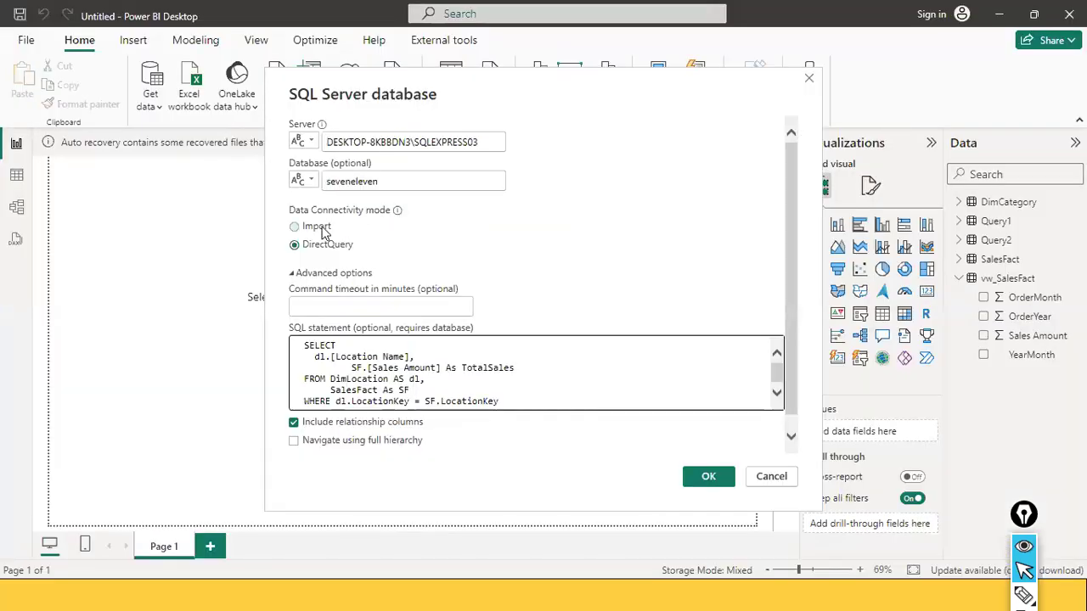
In Power BI Desktop, replace the SQL statement with the copied GROUP BY query and load its result in Import mode
left_click(317, 227)
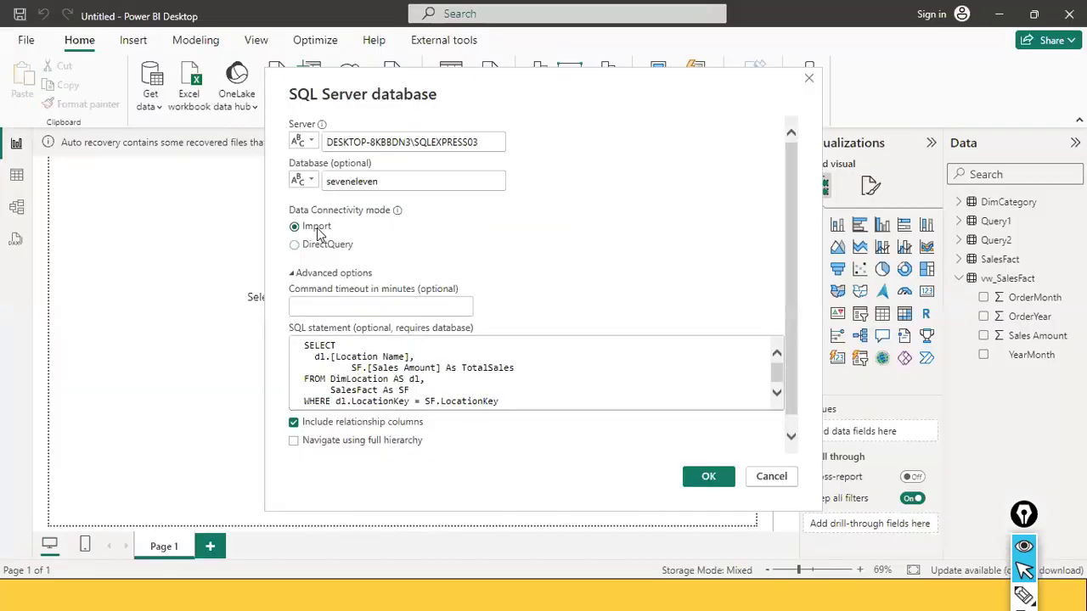
left_click(414, 357)
key("ctrl+a")
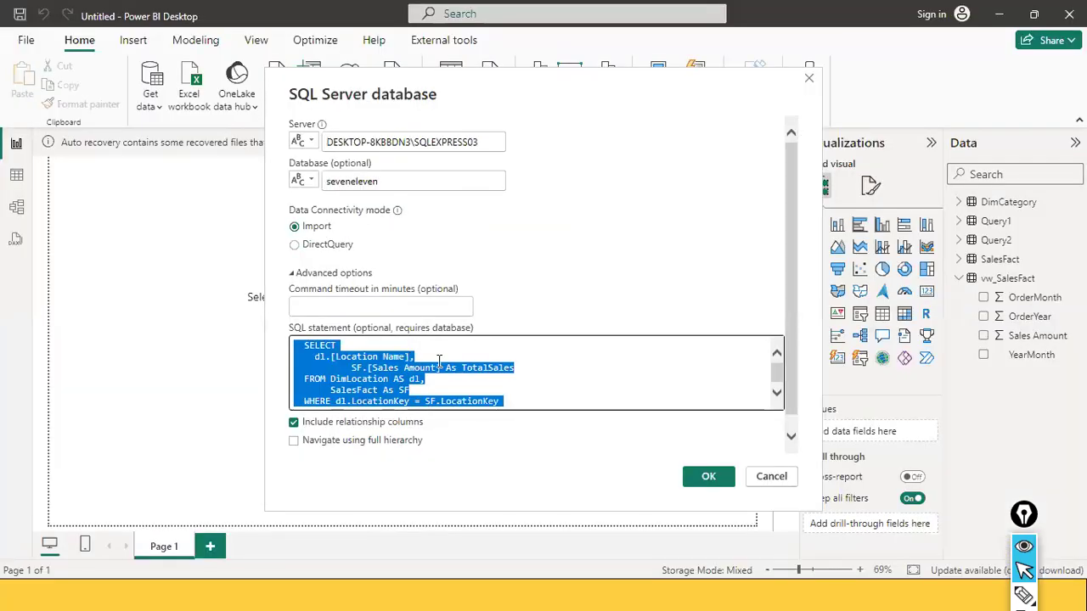
key("ctrl+v")
scroll(473, 404, "up", 1)
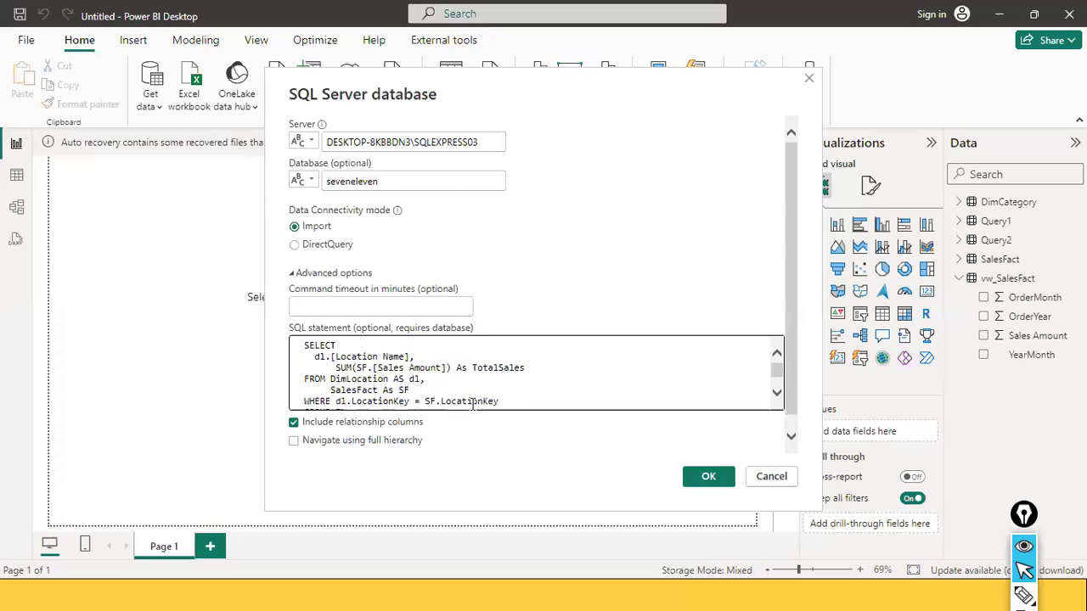
scroll(473, 405, "down", 1)
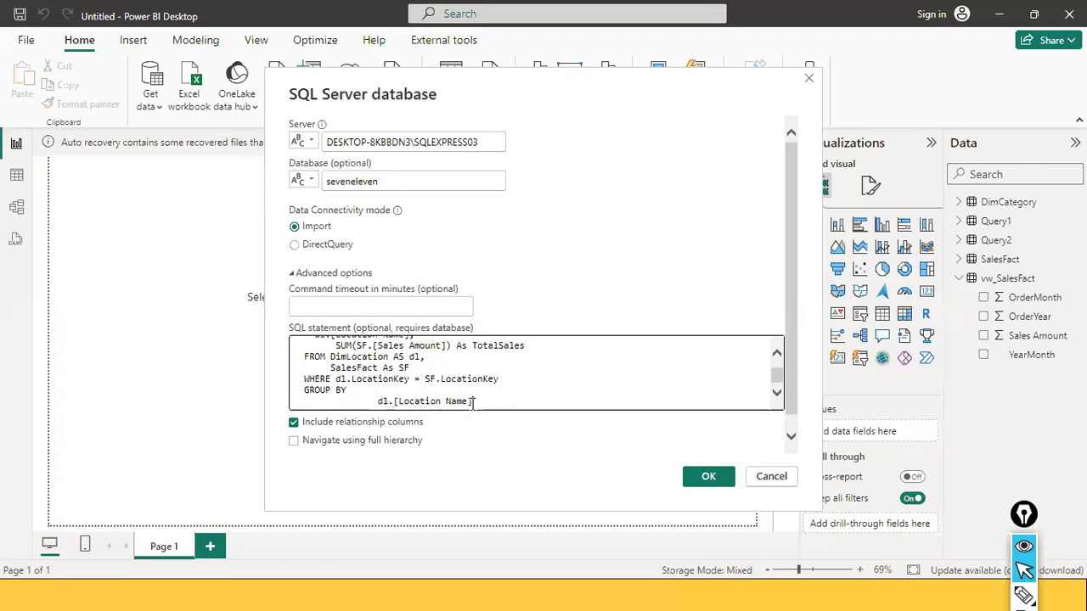
scroll(473, 404, "up", 1)
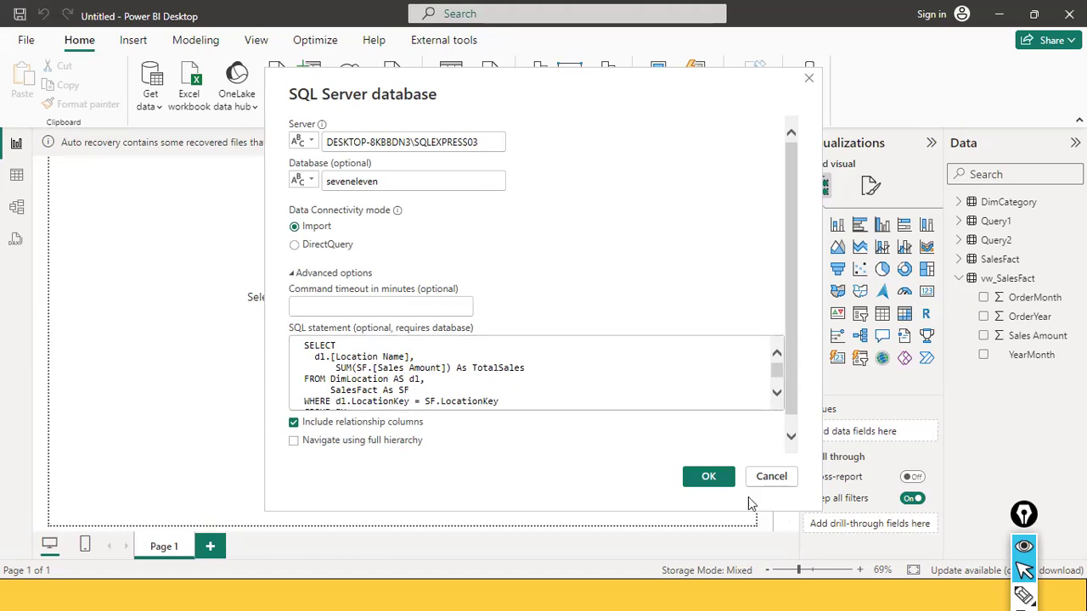
left_click(717, 478)
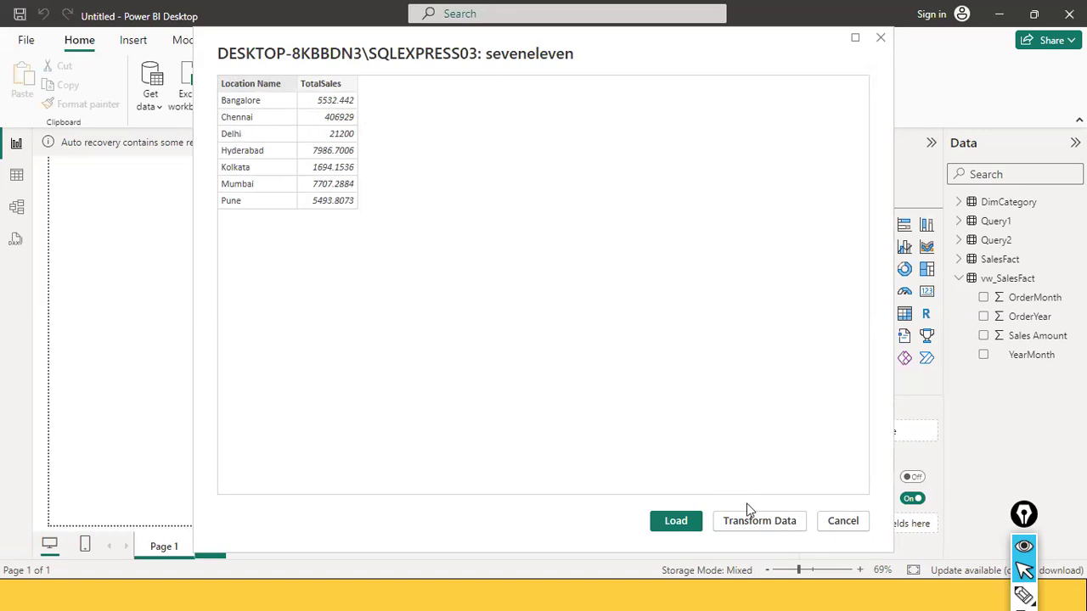
left_click(676, 522)
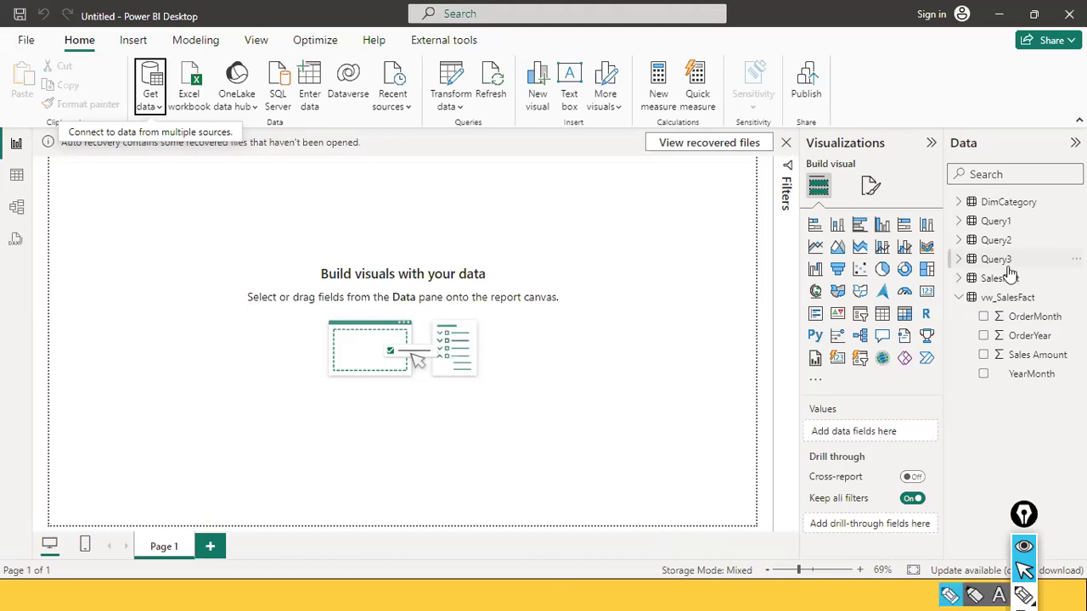
Expand the fields of the new Query3 table and display its rows in Table view
left_click(959, 259)
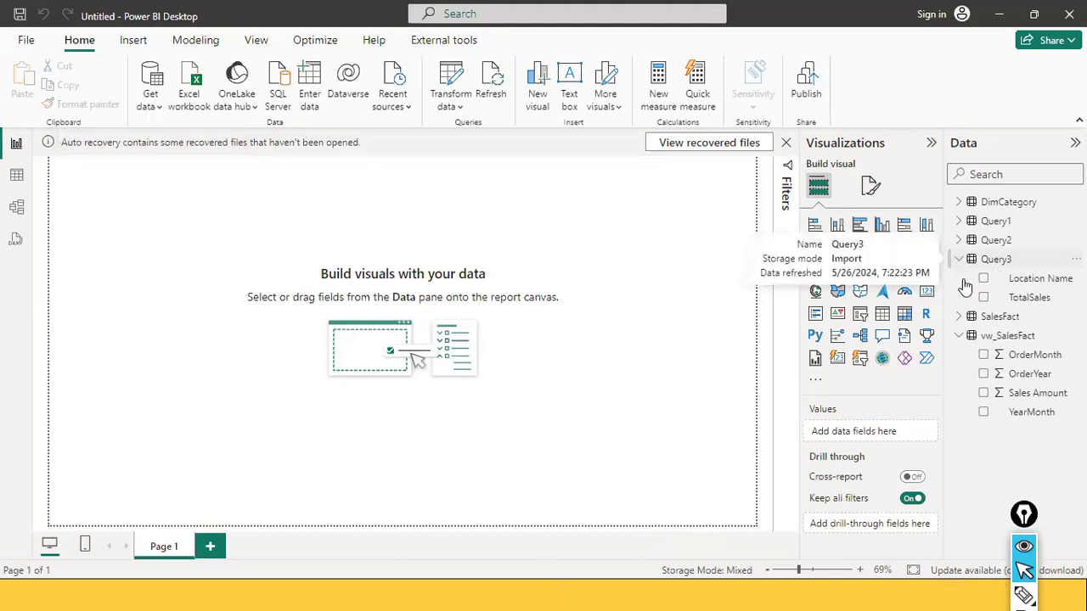
left_click(17, 175)
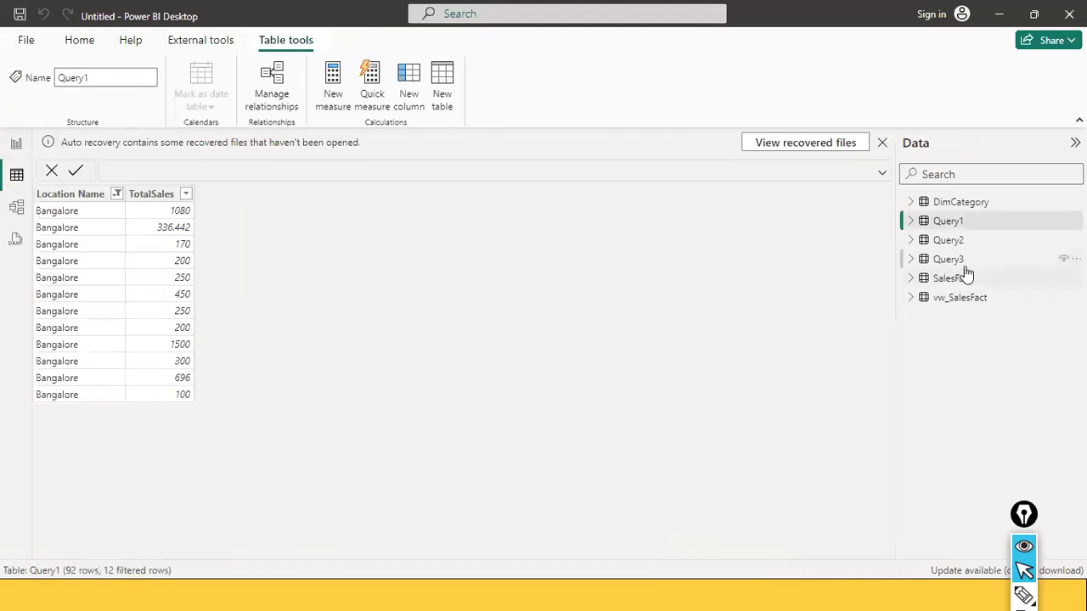
left_click(963, 261)
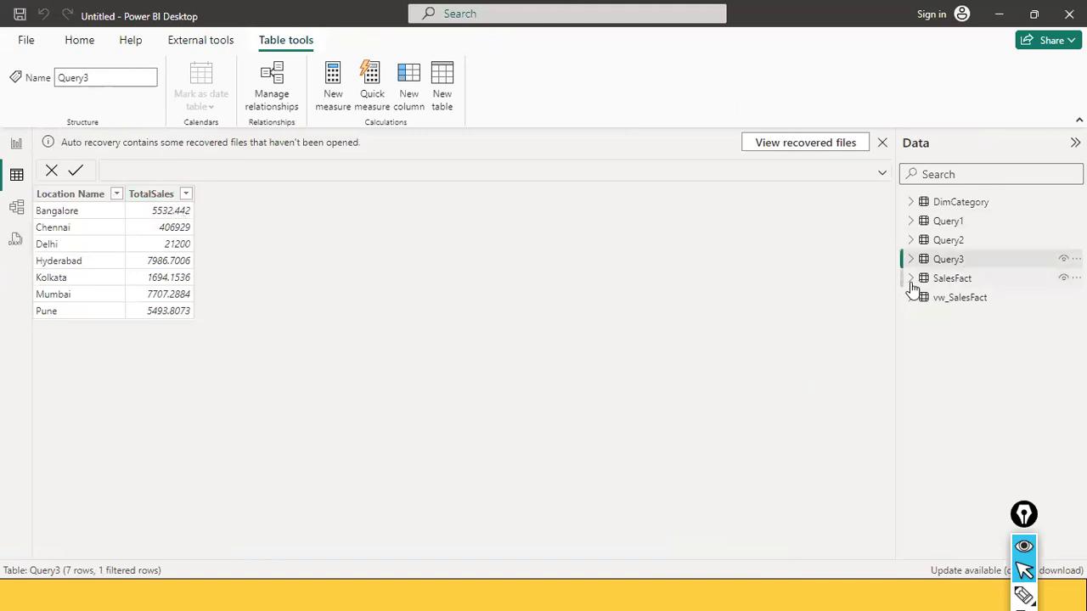
Clear the Location Name filter on Query1 and compare the table with Query2 and Query3 in Table view
left_click(947, 226)
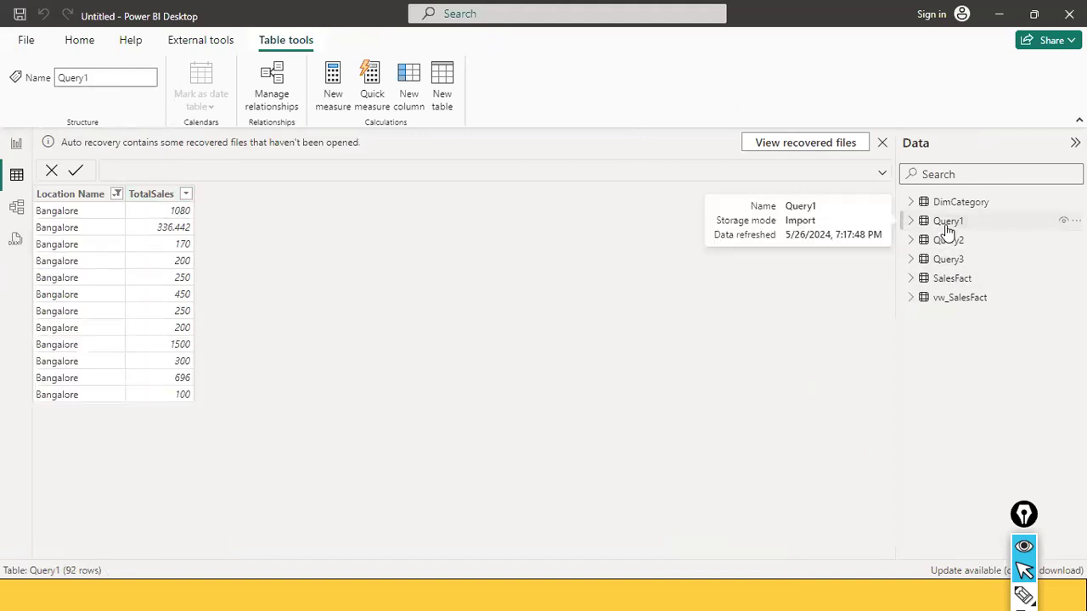
left_click(117, 195)
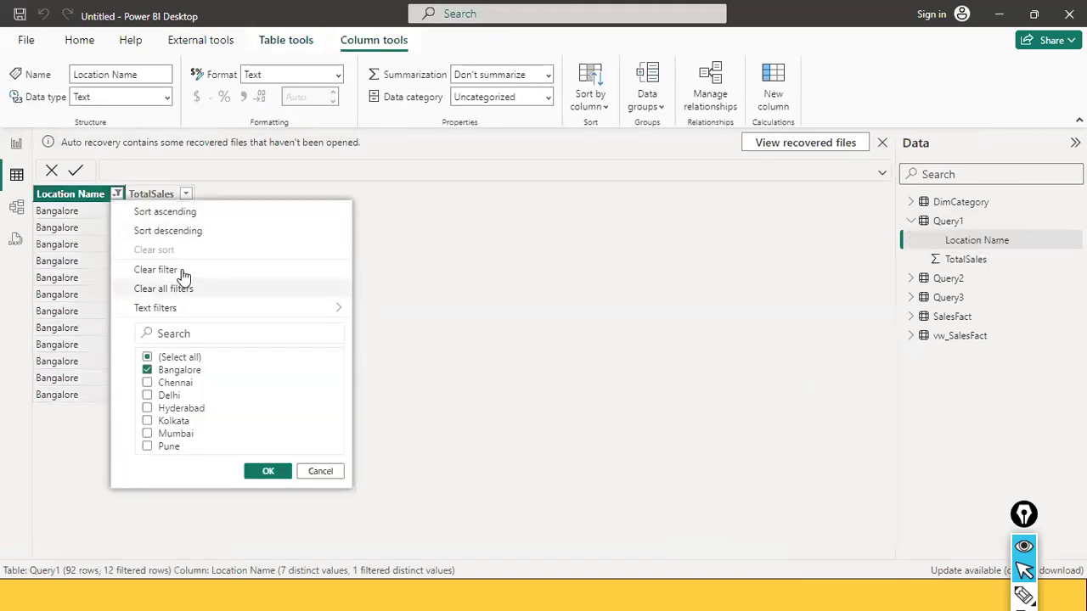
left_click(161, 270)
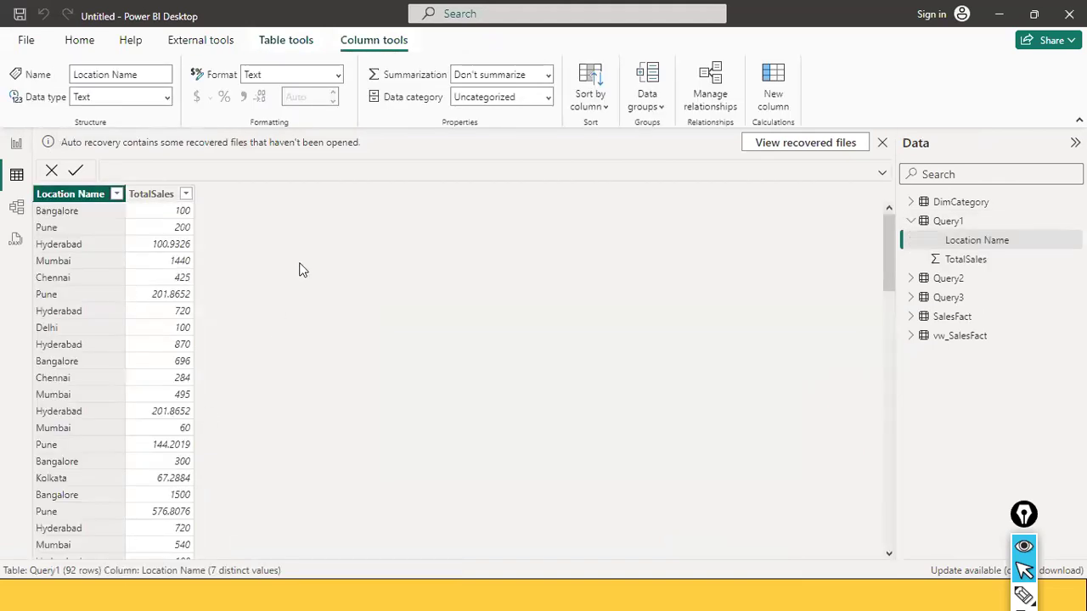
left_click(955, 282)
left_click(927, 304)
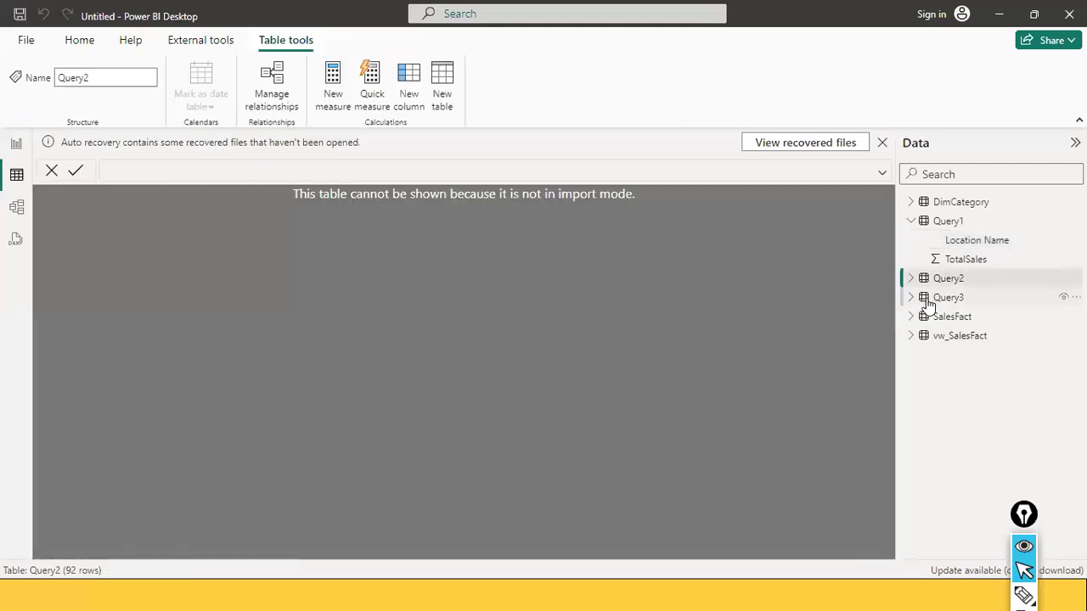
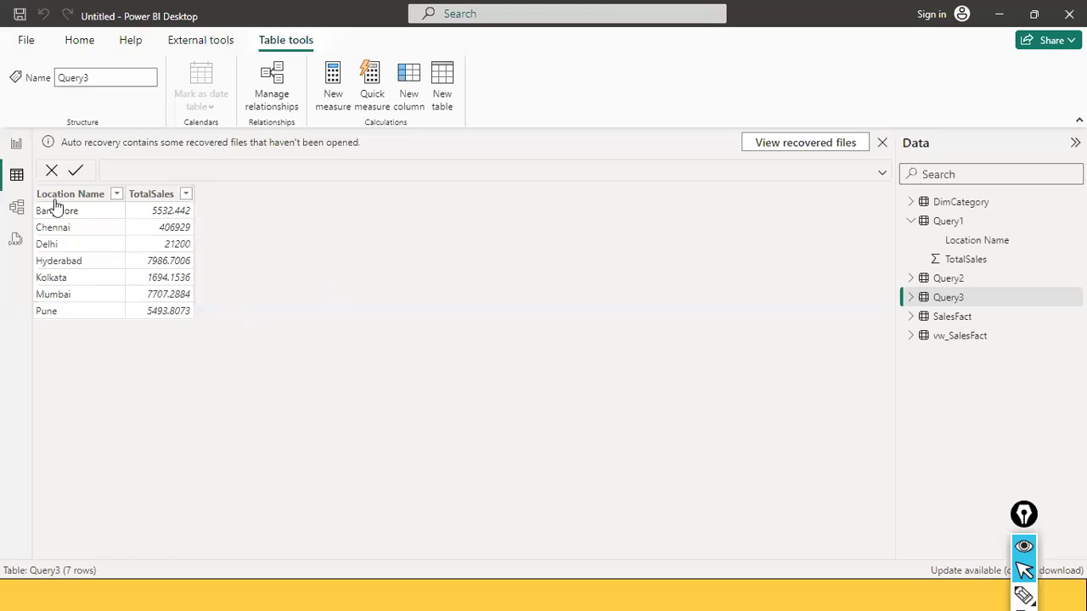
Start a new SQL Server database connection in DirectQuery mode and paste the copied GROUP BY query as its SQL statement
left_click(16, 146)
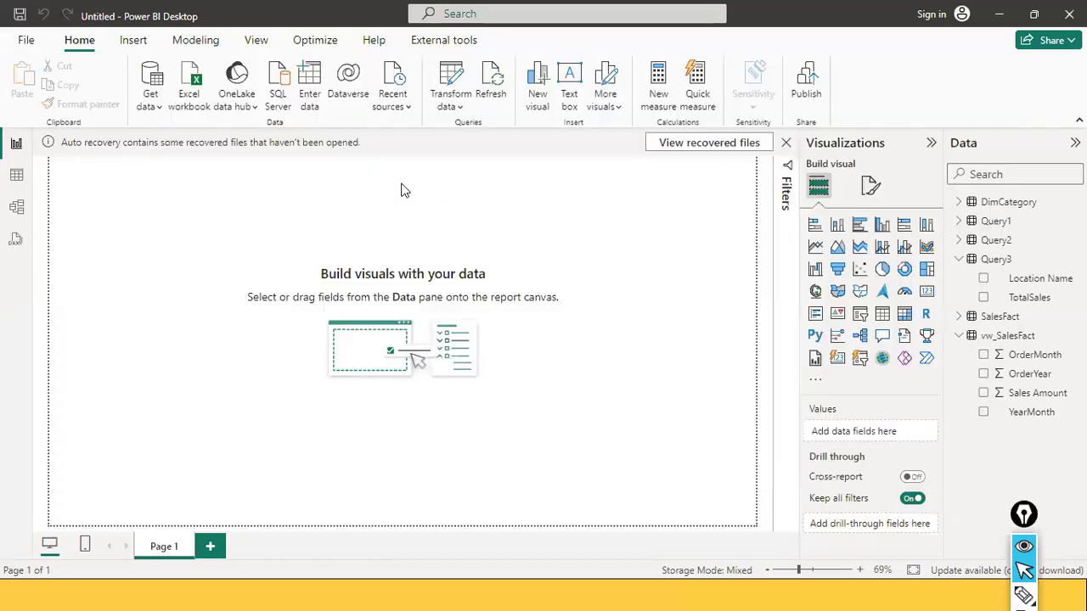
left_click(151, 108)
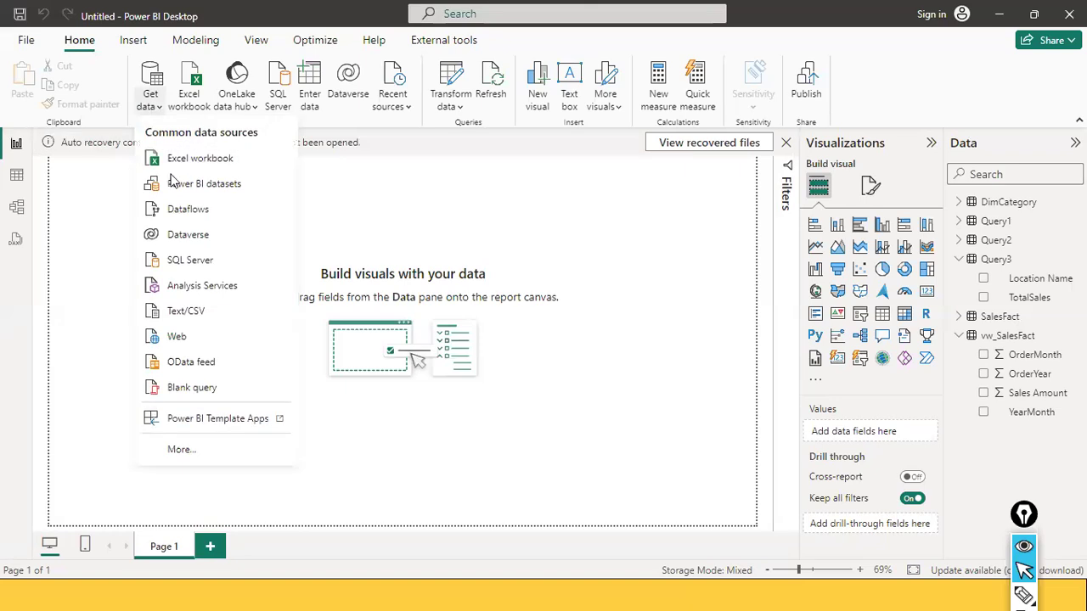
left_click(245, 254)
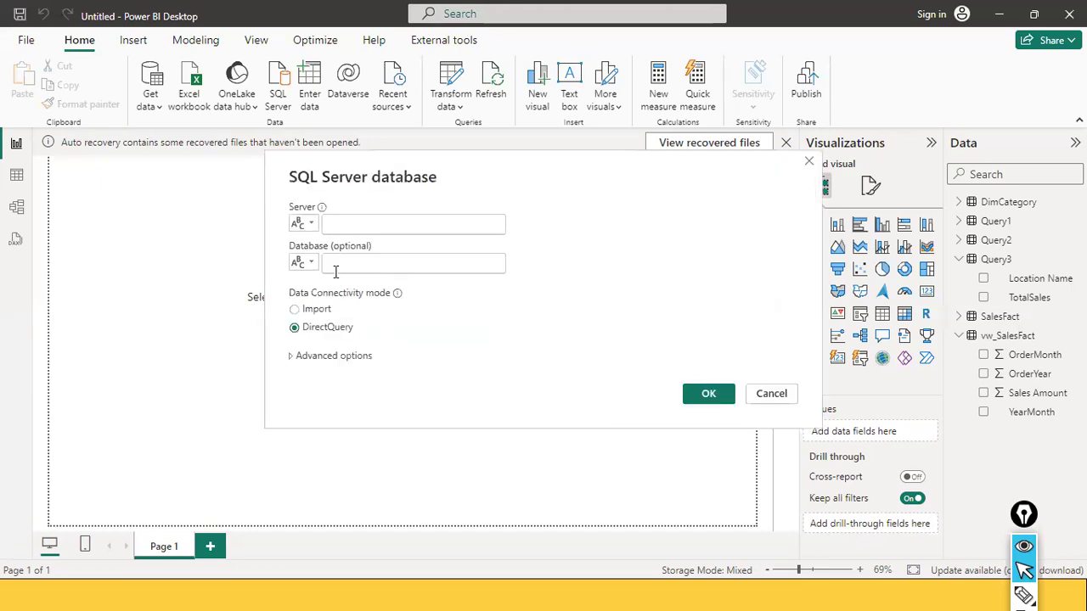
left_click(328, 353)
left_click(368, 356)
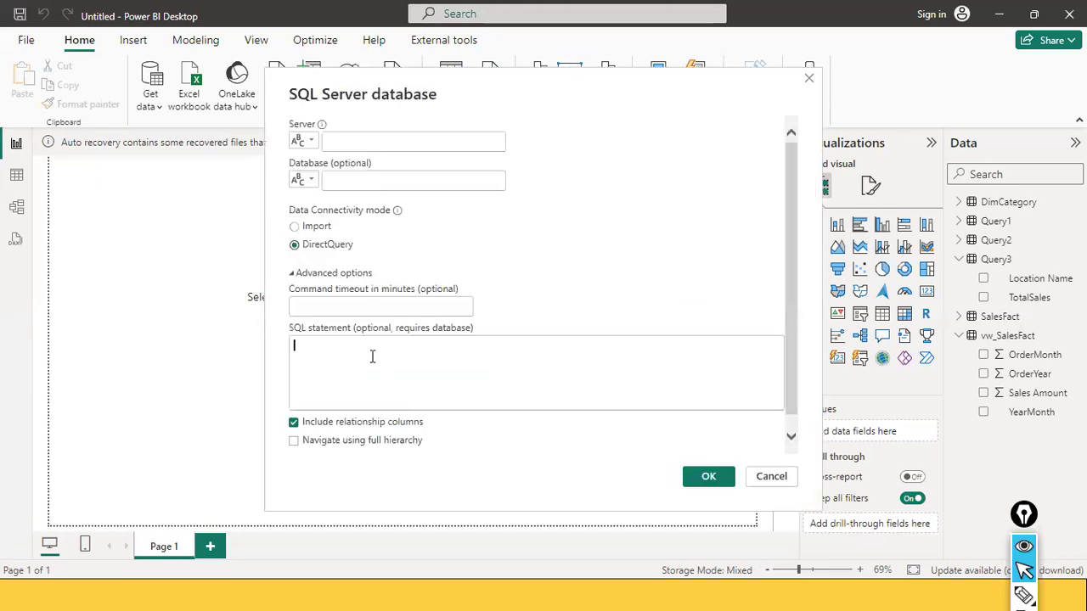
type("d1.[Location Name], SUM(SF.[Sales Amount]) As TotalSales FROM DimLocation AS d1, SalesFact As SF WHERE d1.LocationKey = SF.LocationKey GROUP BY d1.[Location Name]")
scroll(408, 360, "up", 2)
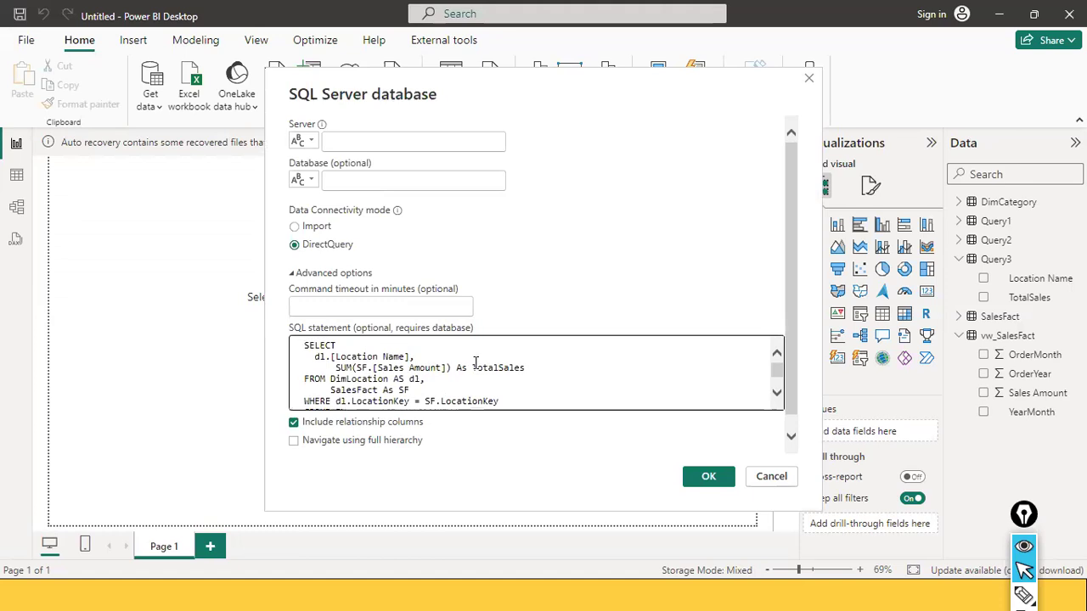
Switch to SQL Server Management Studio and copy the server name from the Connect to Server dialog, closing it without connecting
key("alt+Tab")
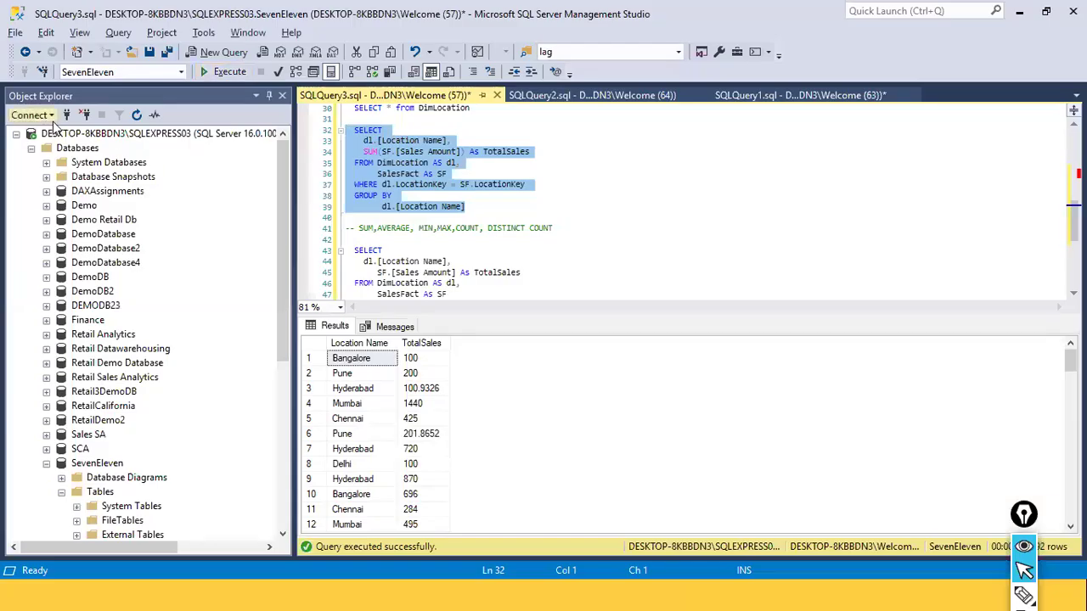
left_click(44, 116)
left_click(66, 133)
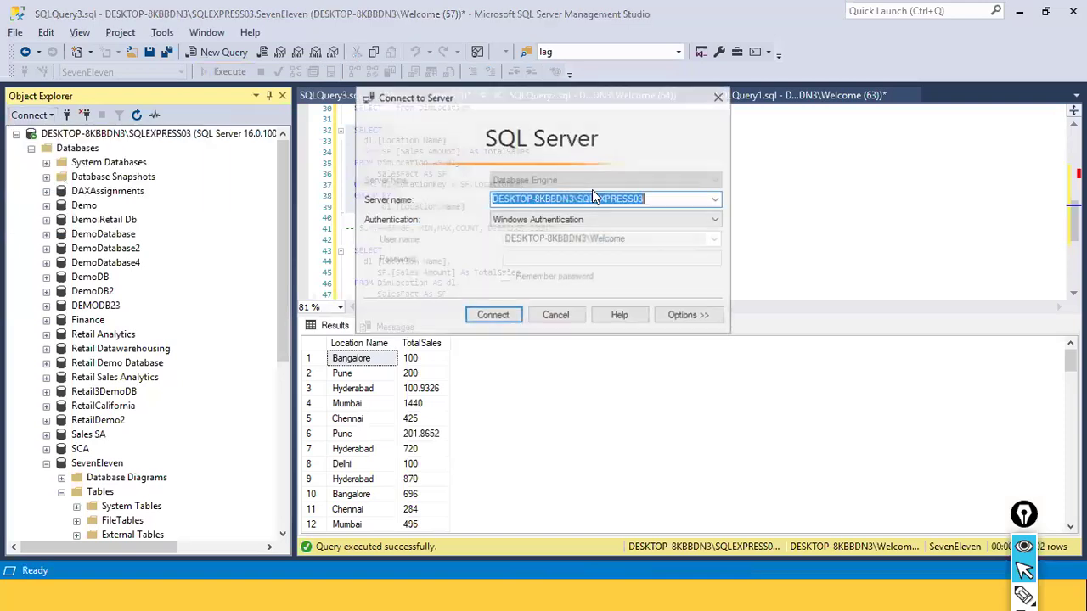
right_click(594, 199)
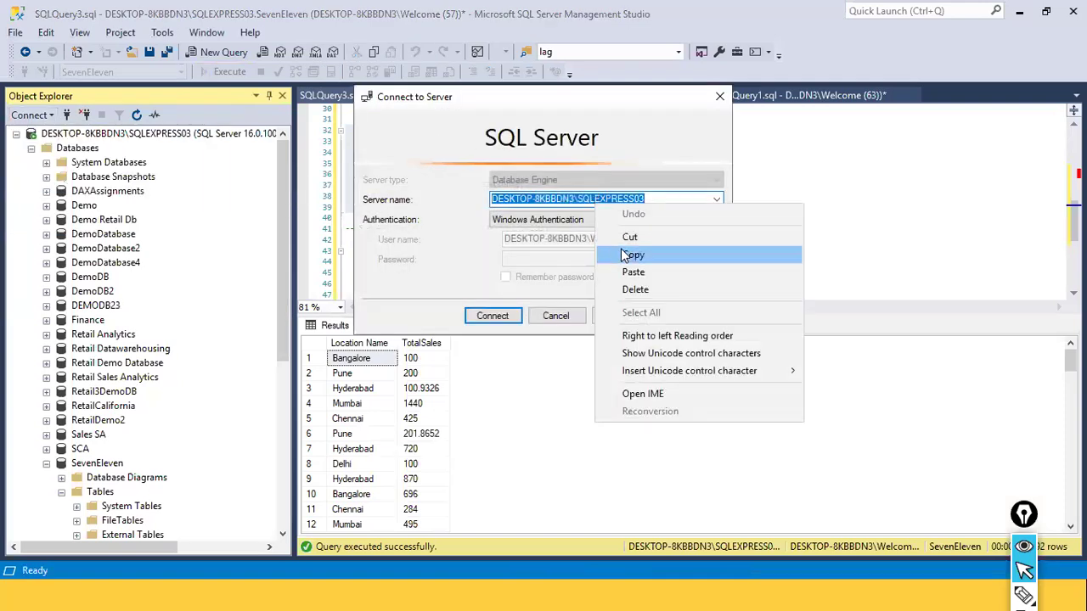
left_click(633, 254)
left_click(567, 320)
Back in Power BI Desktop, enter DESKTOP-8KBBDN3\SQLEXPRESS03 as the server and seveneleven as the database
key("alt+Tab")
left_click(350, 143)
key("ctrl+v")
left_click(342, 184)
type("se")
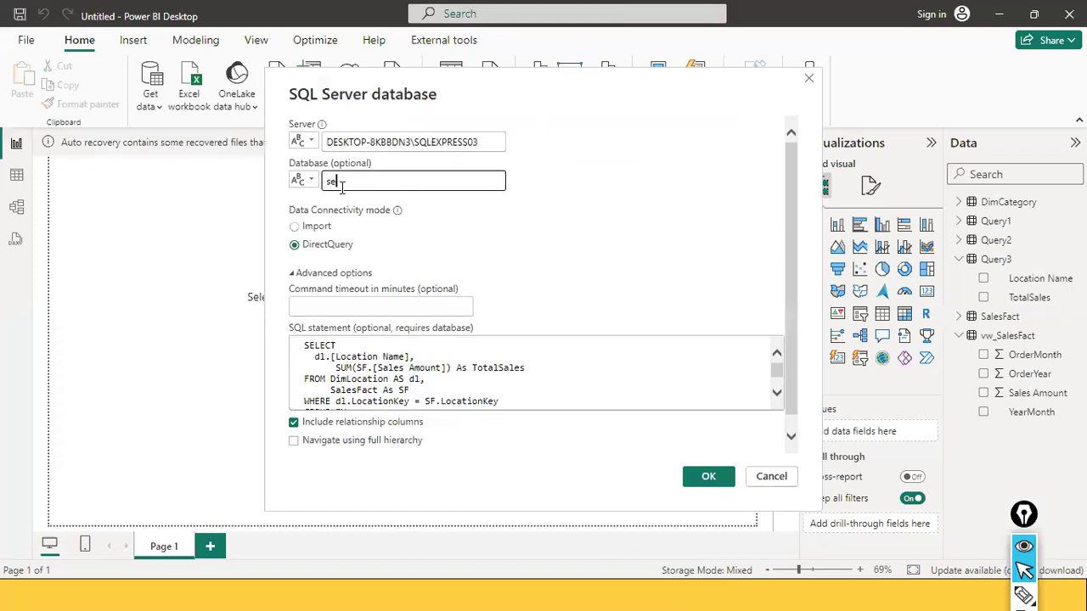
type("veneleven")
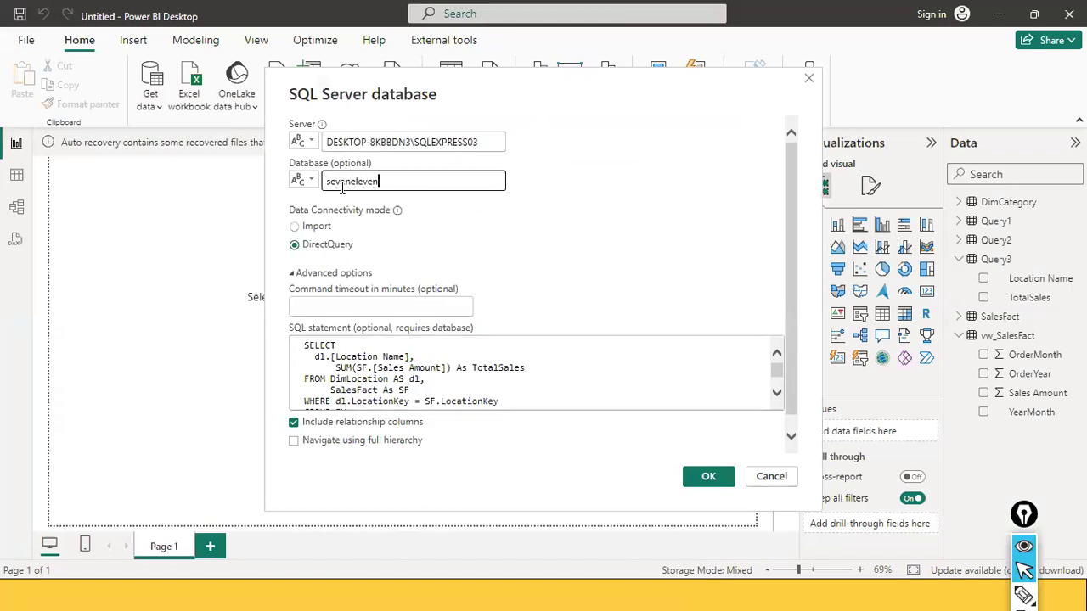
Check the GROUP BY statement for the DirectQuery connection, run it and load its result
scroll(518, 366, "down", 4)
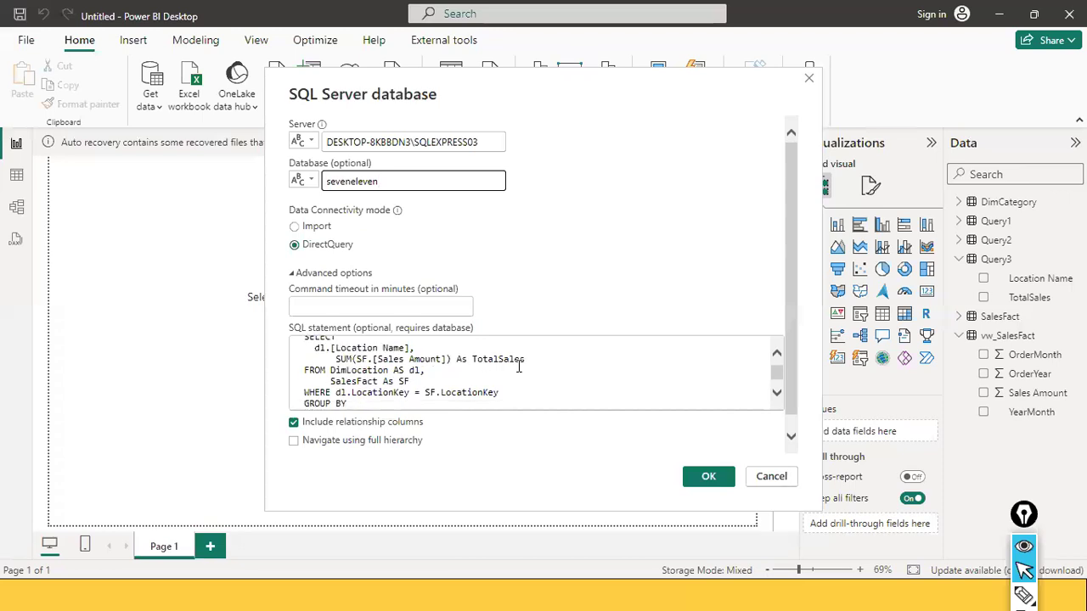
scroll(518, 366, "up", 4)
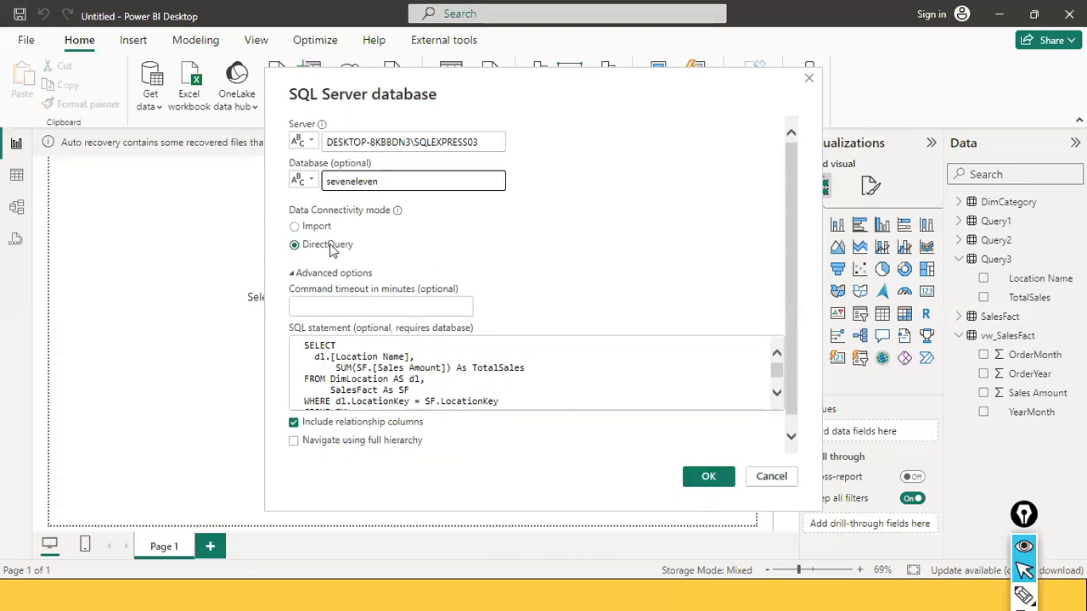
left_click(411, 390)
scroll(399, 377, "down", 2)
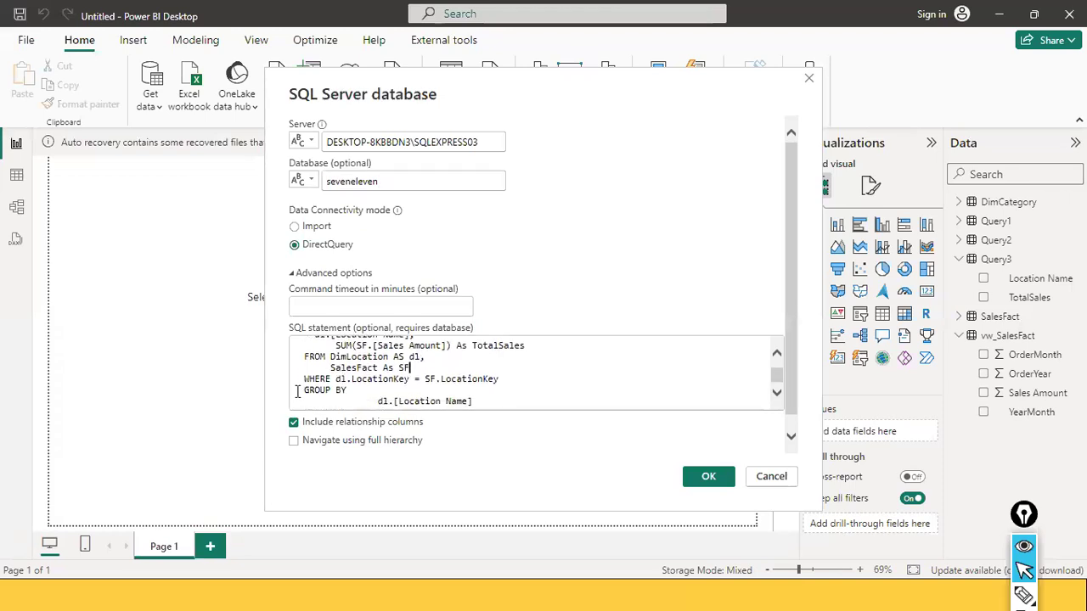
scroll(297, 391, "up", 1)
left_click(694, 478)
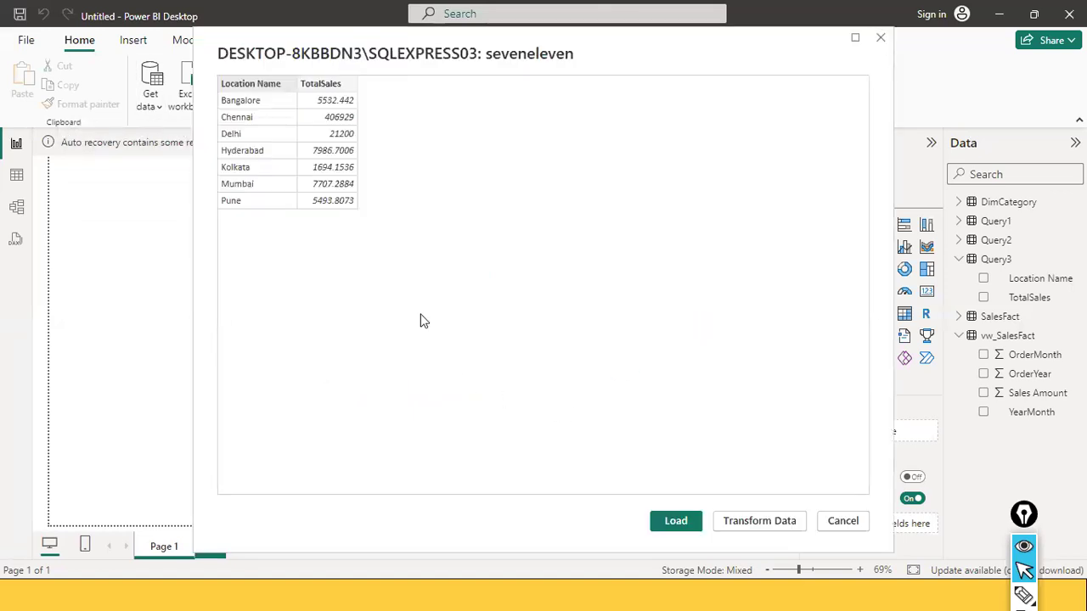
left_click(673, 520)
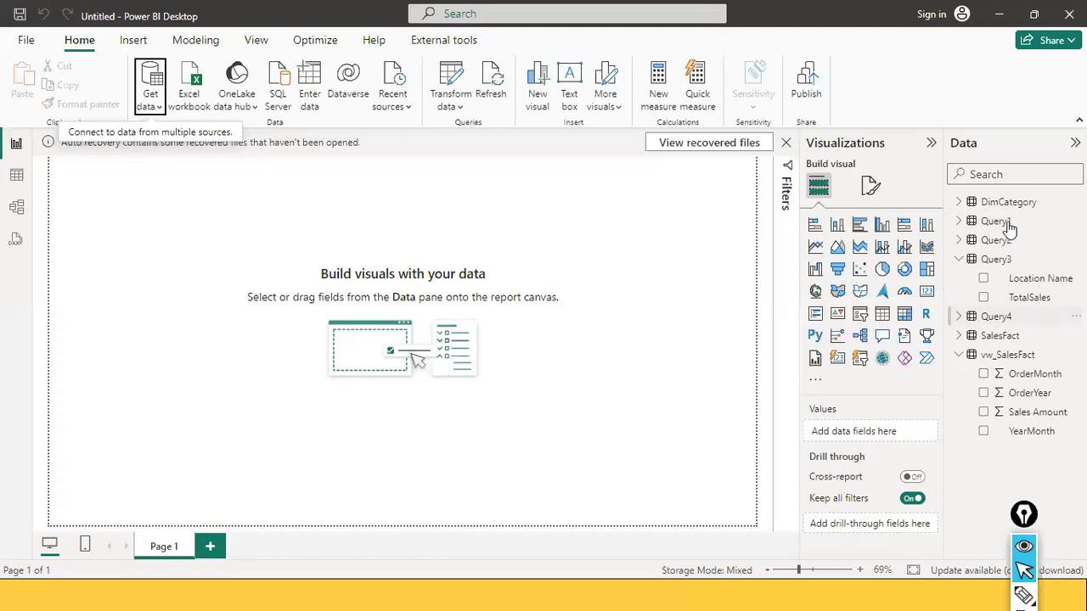
Locate the new Query4 table in Model view beside Query2 and Query3
left_click(976, 318)
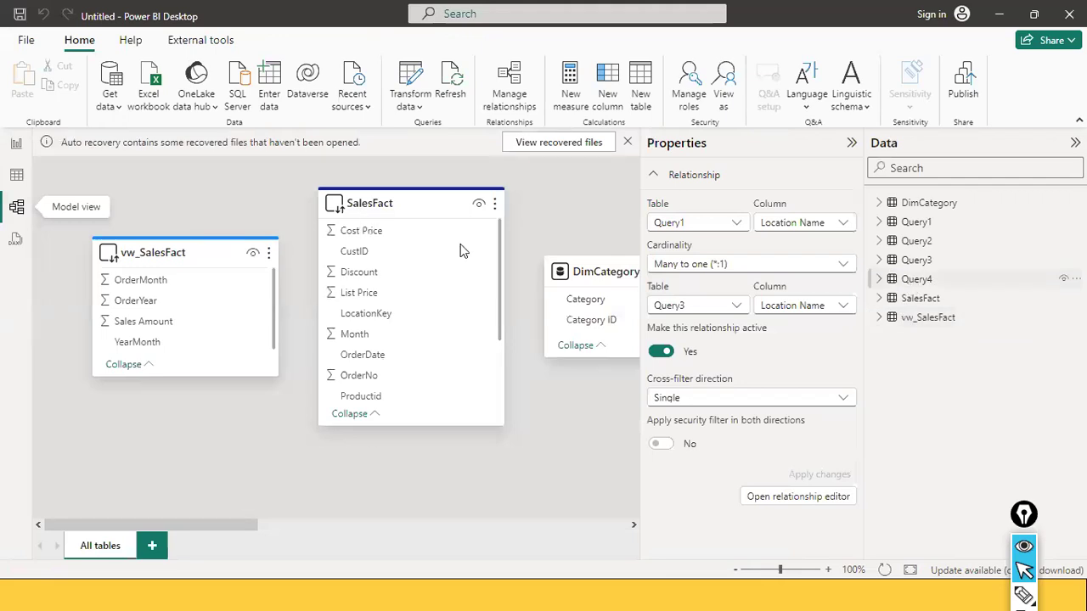
left_click(917, 279)
left_click(879, 279)
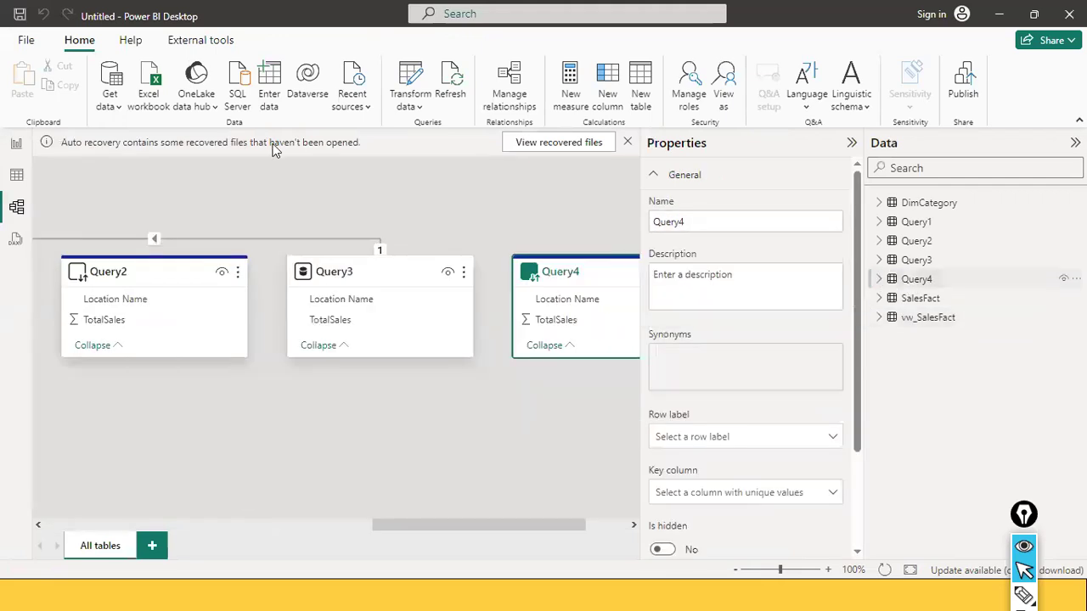
Compare Query4, Query2, Query3 and Query1 in Table view to see which tables display their rows
left_click(15, 176)
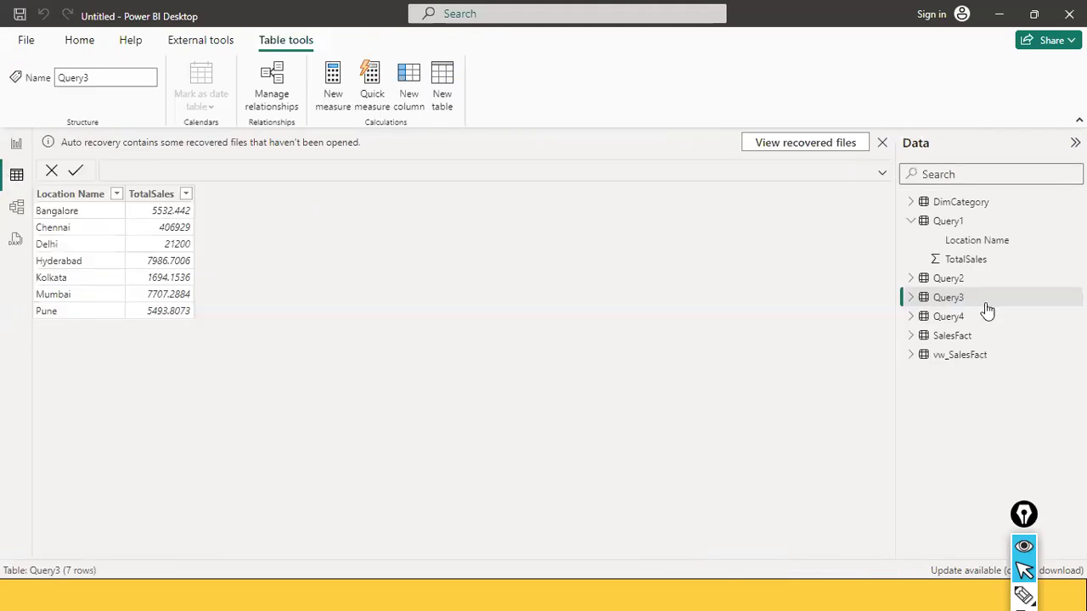
left_click(950, 318)
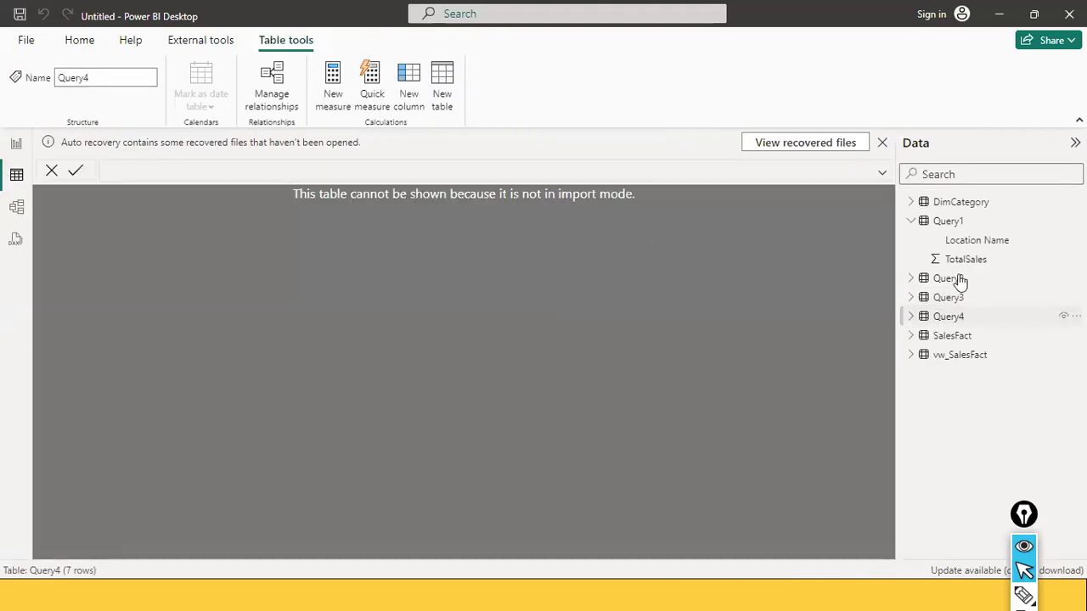
left_click(960, 280)
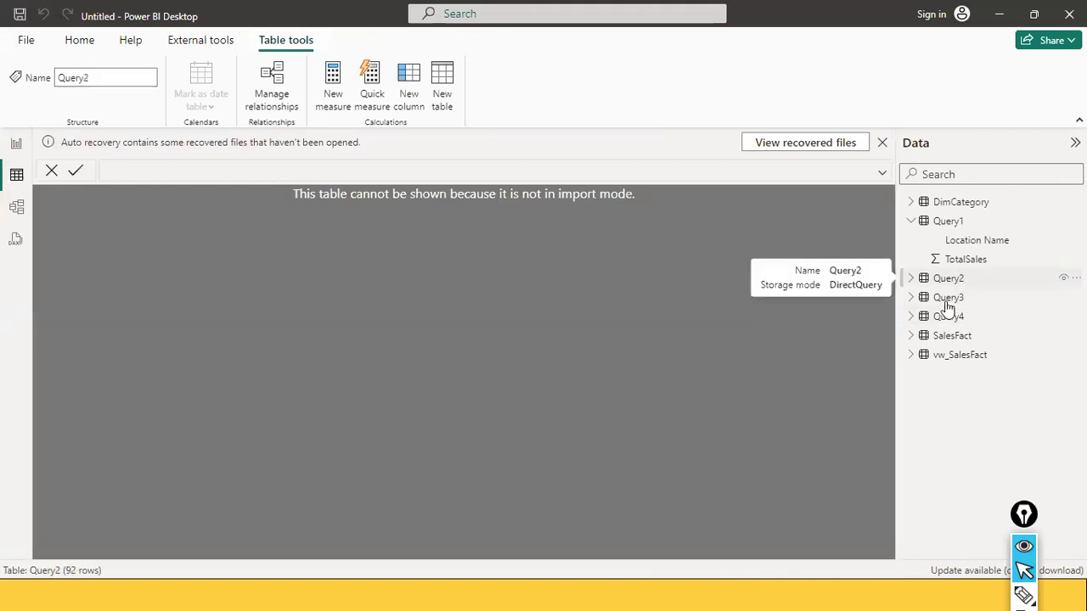
left_click(948, 301)
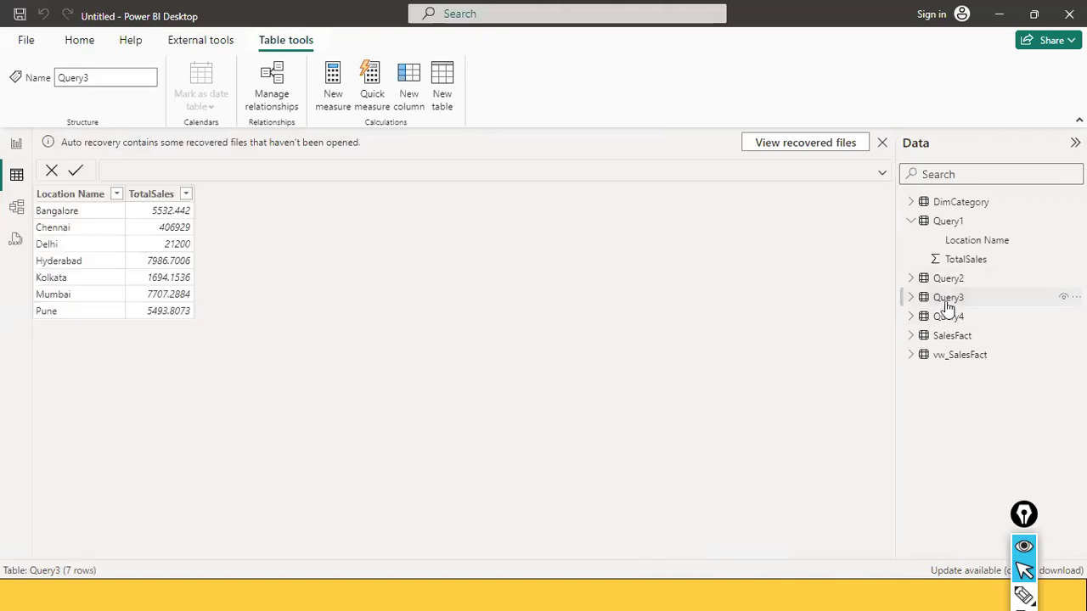
left_click(964, 224)
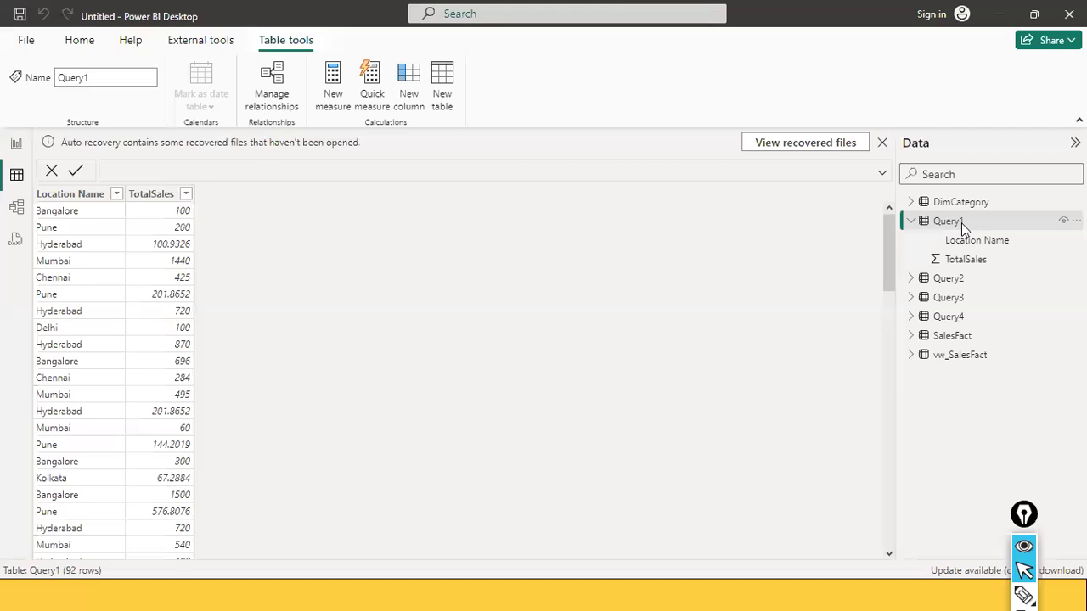
Switch to SQL Server Management Studio and highlight the detailed SELECT query and the GROUP BY query in turn for comparison
key("alt+Tab")
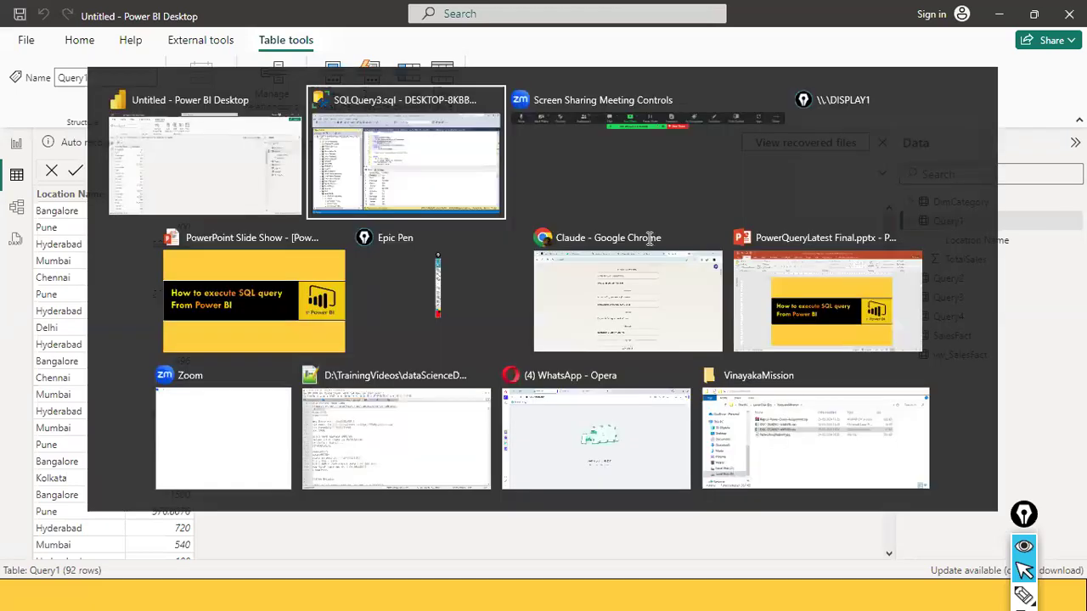
left_click_drag(524, 241, 327, 177)
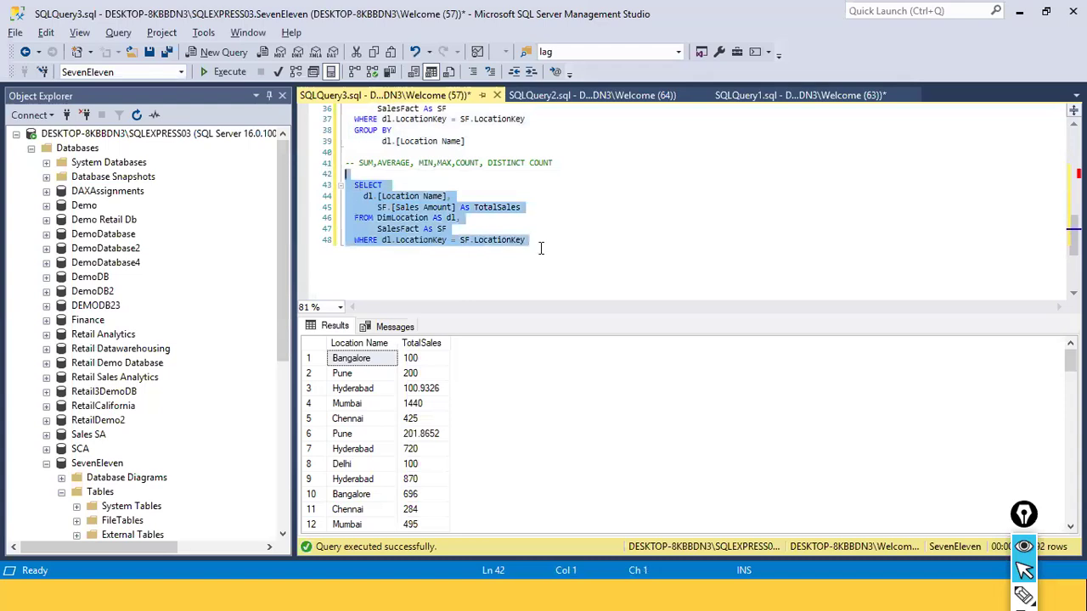
scroll(540, 248, "up", 2)
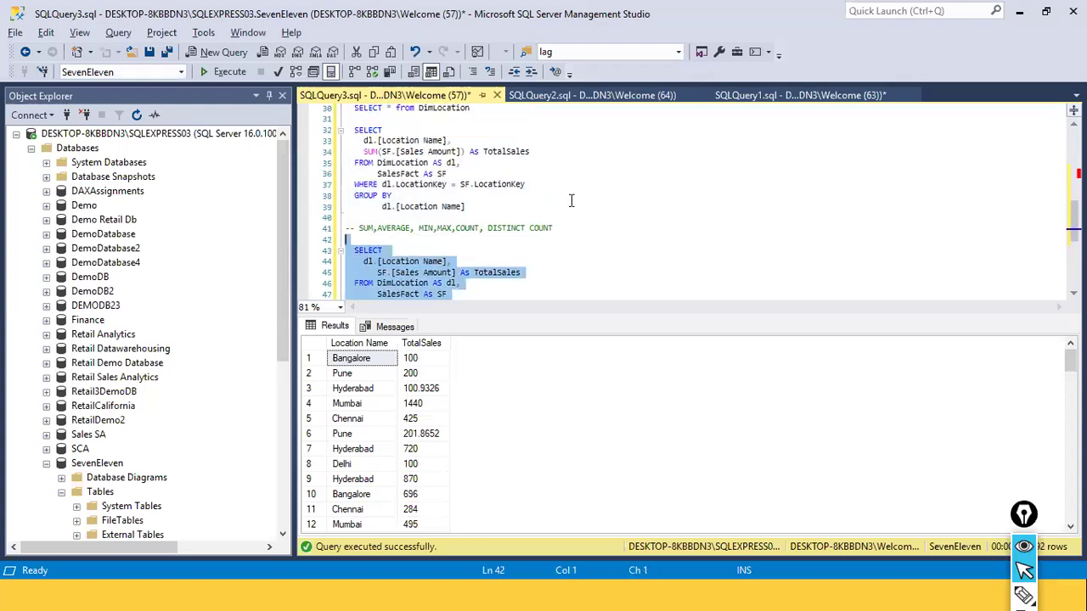
left_click_drag(520, 217, 327, 134)
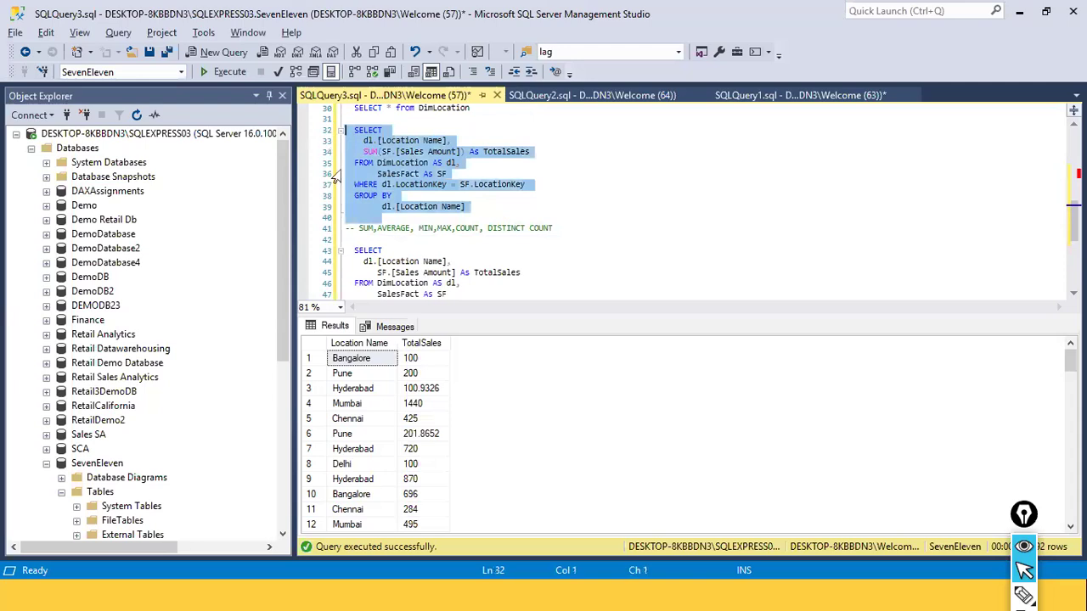
left_click(559, 217)
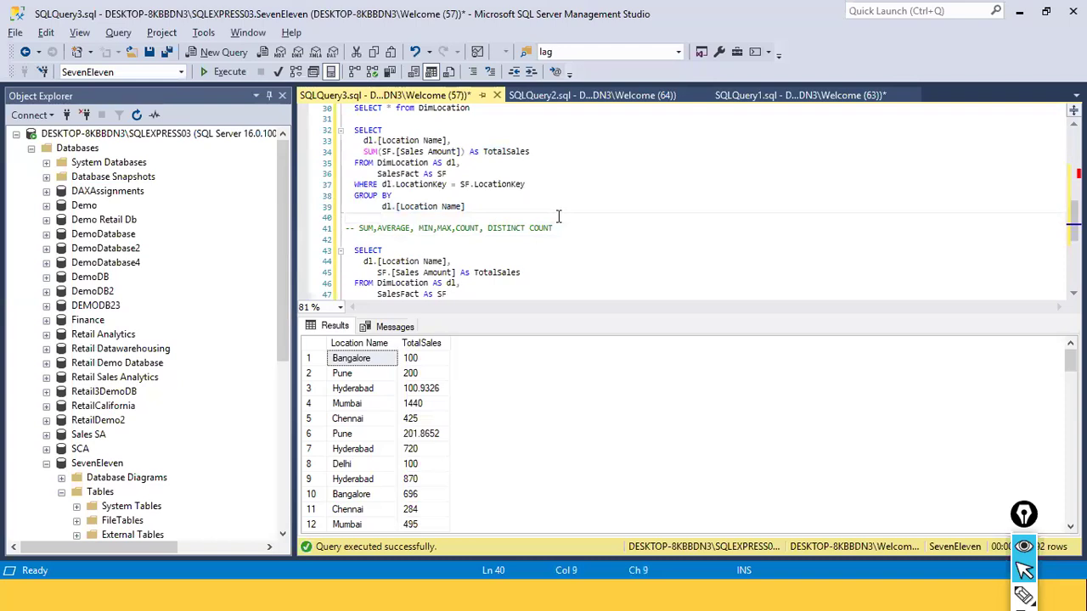
Duplicate the SELECT query that sums sales amount by location name below the last query in SQLQuery3.sql
key("Up")
key("Up")
key("Up")
key("Up")
key("Up")
key("Up")
key("Up")
key("Up")
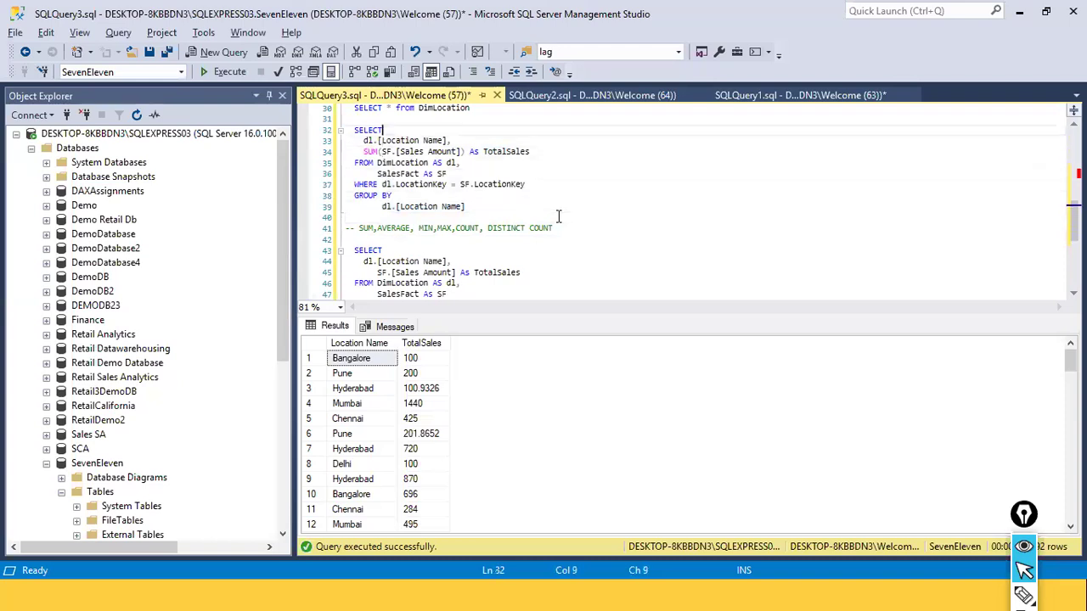
key("shift+Down")
key("shift+Down")
key("shift+Down")
key("shift+Down")
key("shift+Down")
key("shift+Down")
key("shift+Down")
key("shift+Down")
key("ctrl+c")
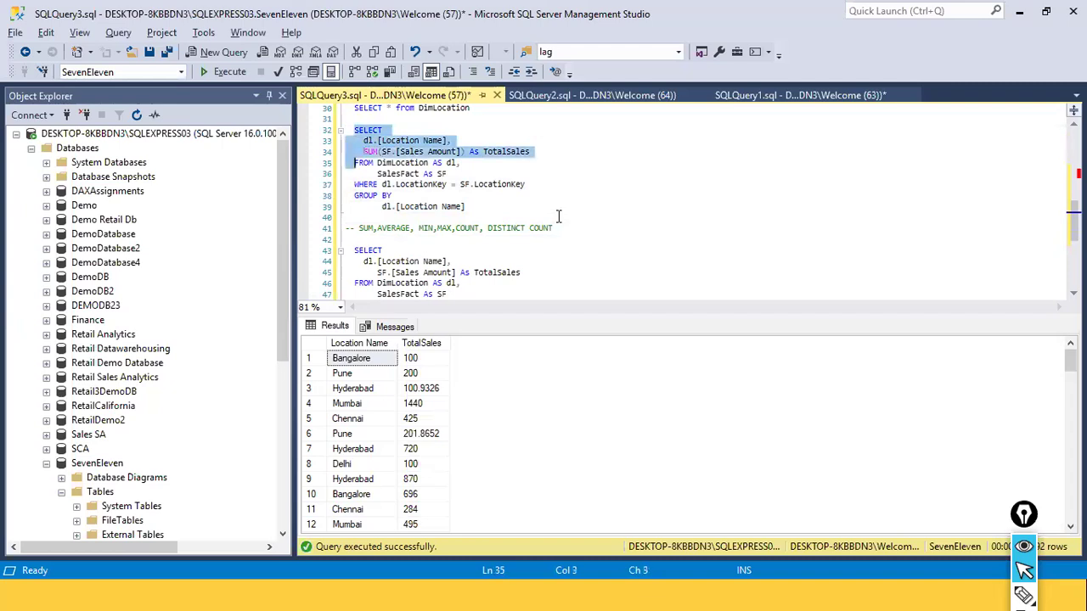
key("Down")
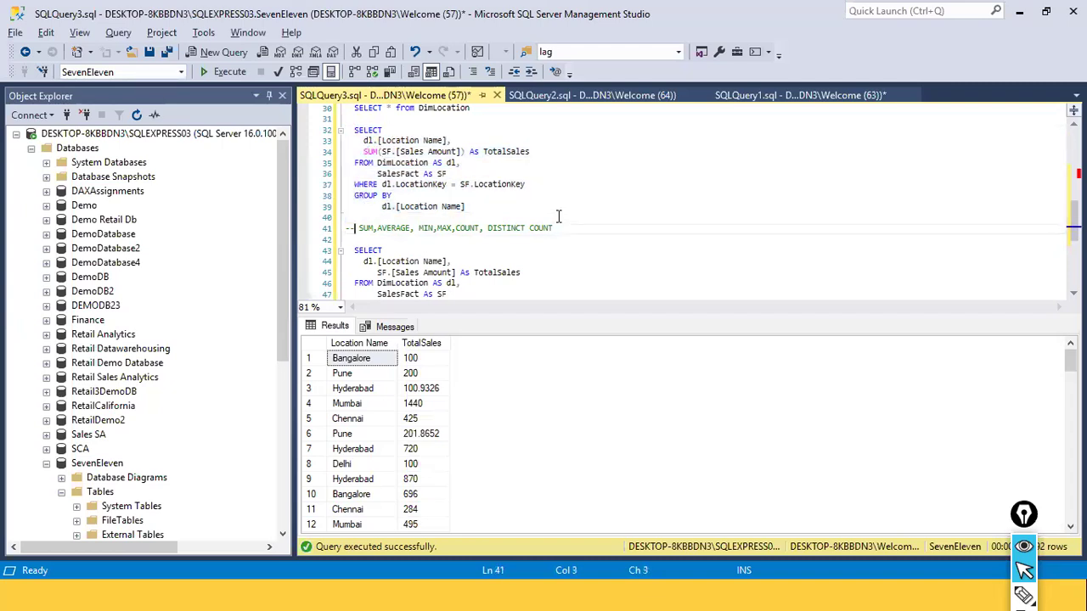
key("Down")
key("Down")
key("Down")
key("Down")
key("Down")
key("Down")
key("Down")
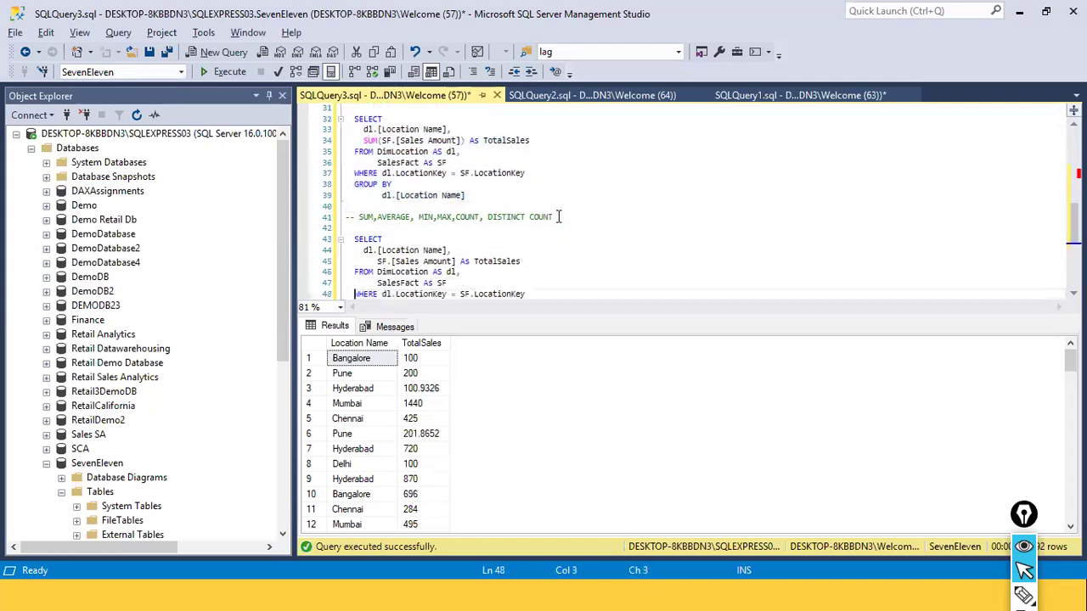
key("End")
key("Return")
key("Return")
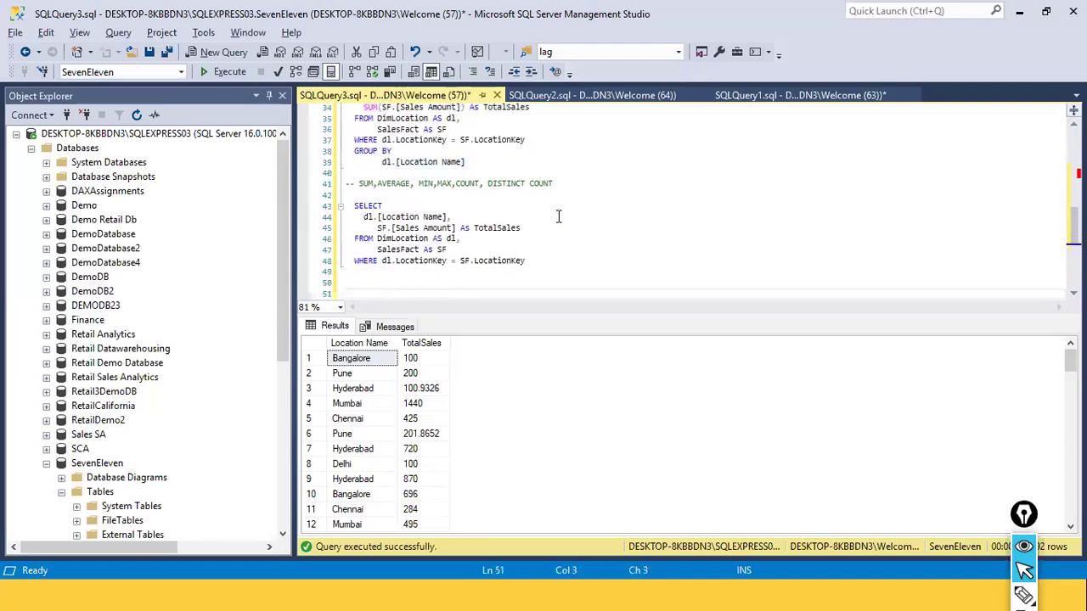
key("ctrl+v")
Add an ORDER BY clause on SF.[Sales Amount] after the GROUP BY of the duplicated location sales query
type("OR")
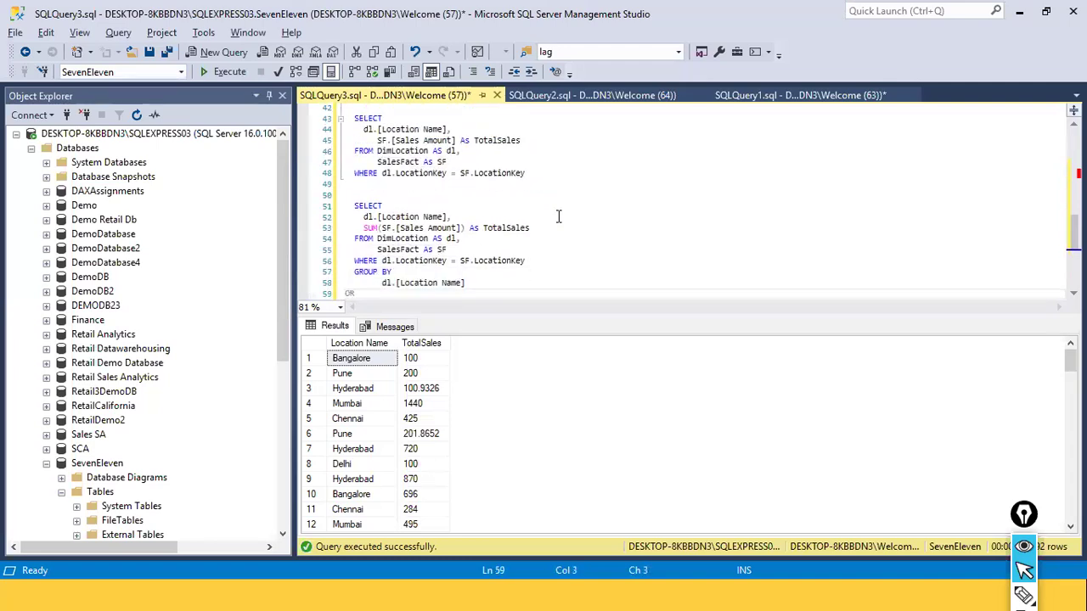
type("DER B")
key("End")
type("B")
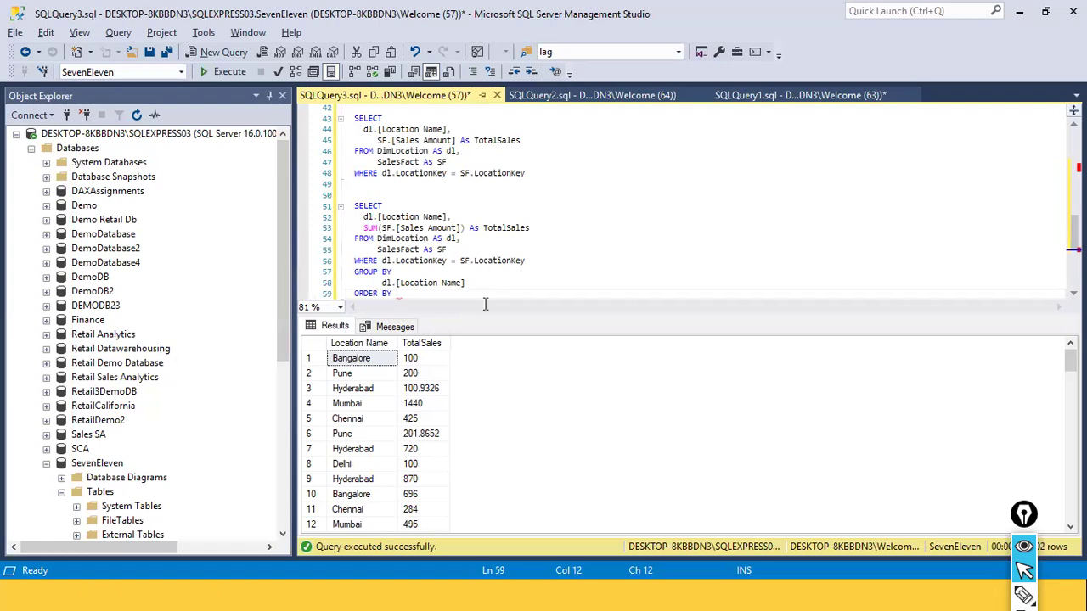
left_click_drag(380, 227, 460, 228)
left_click(424, 297)
type("(SF.[Sales Amount]")
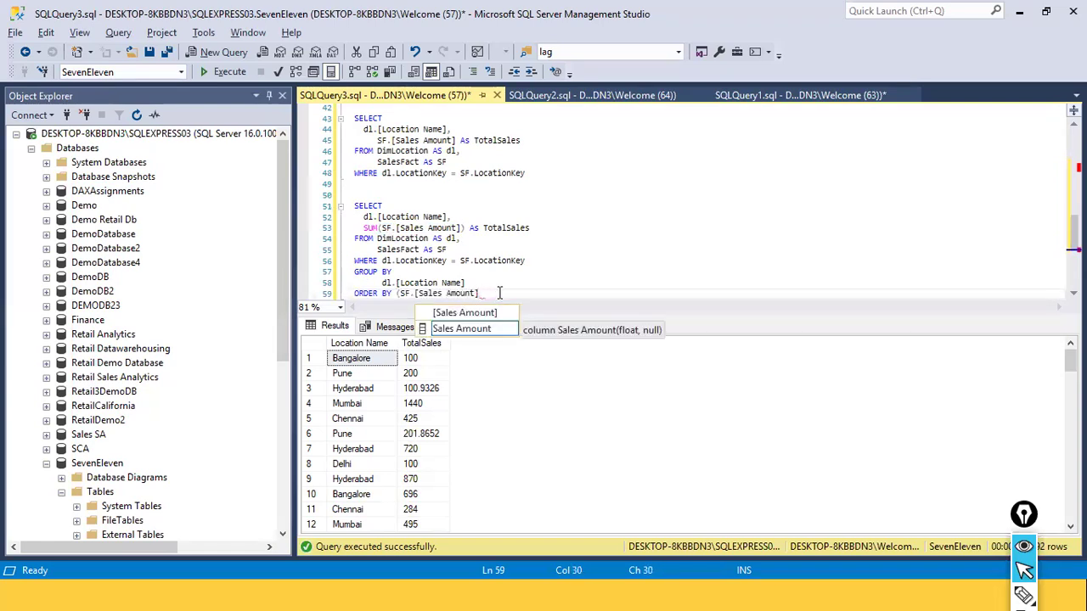
Remove the stray opening parenthesis before SF.[Sales Amount] in the ORDER BY clause and start a new line below
key("Left")
key("Left")
key("Left")
key("Left")
key("Left")
key("Left")
key("Left")
key("Left")
key("Left")
key("Left")
key("Left")
key("Left")
key("Left")
key("Left")
key("Left")
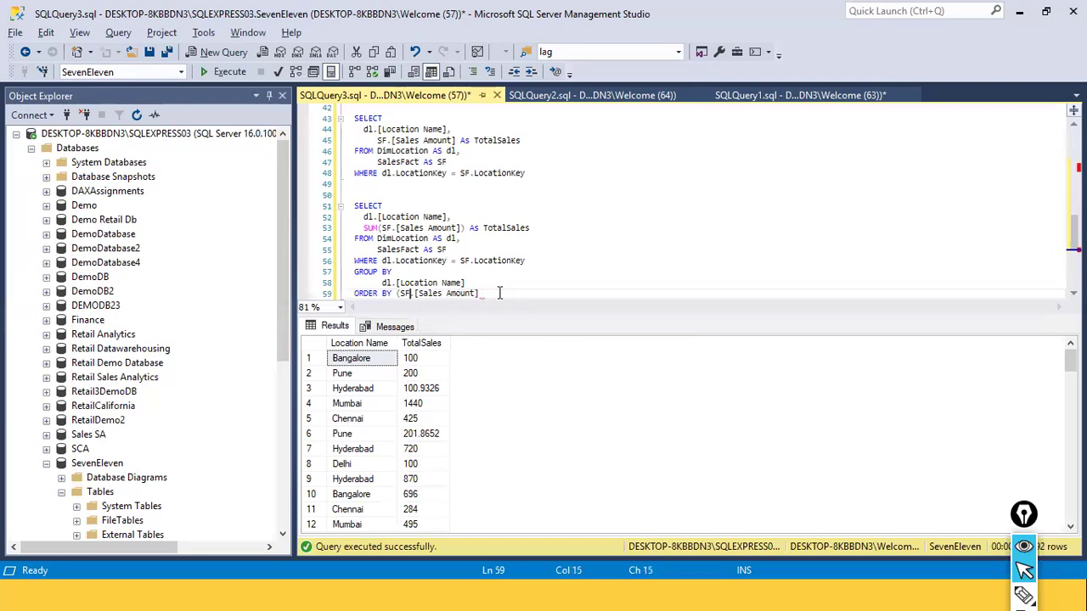
key("Left")
key("Left")
key("BackSpace")
key("End")
key("Return")
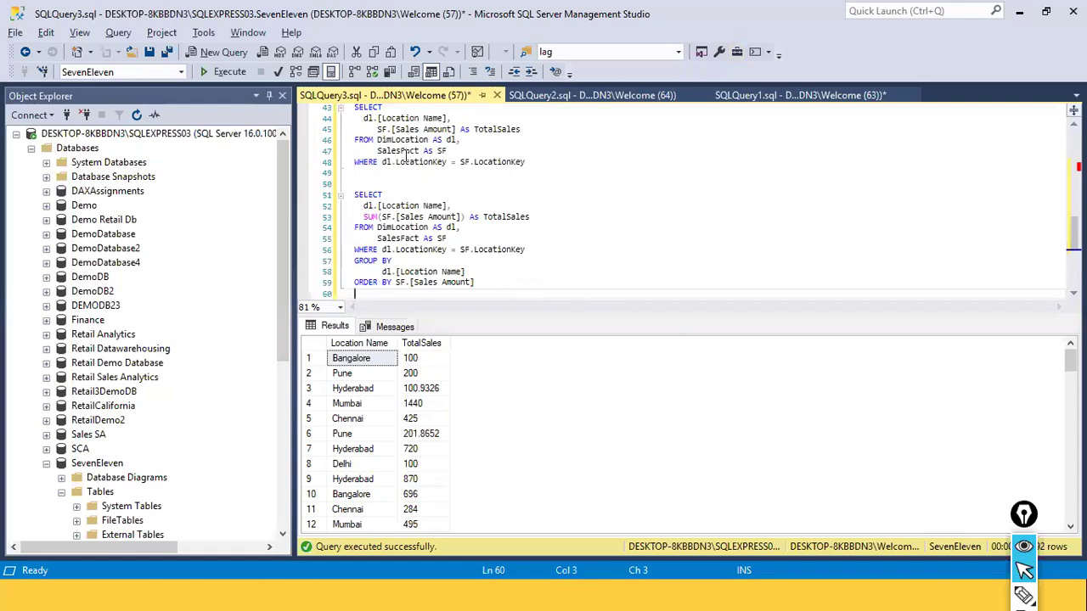
Run only the original GROUP BY query on lines 32 to 39, which has no ORDER BY clause
scroll(465, 185, "up", 4)
left_click(465, 185)
key("shift+Up")
key("shift+Up")
key("shift+Up")
key("shift+Up")
key("shift+Up")
key("shift+Up")
key("shift+Up")
key("shift+Up")
key("shift+Up")
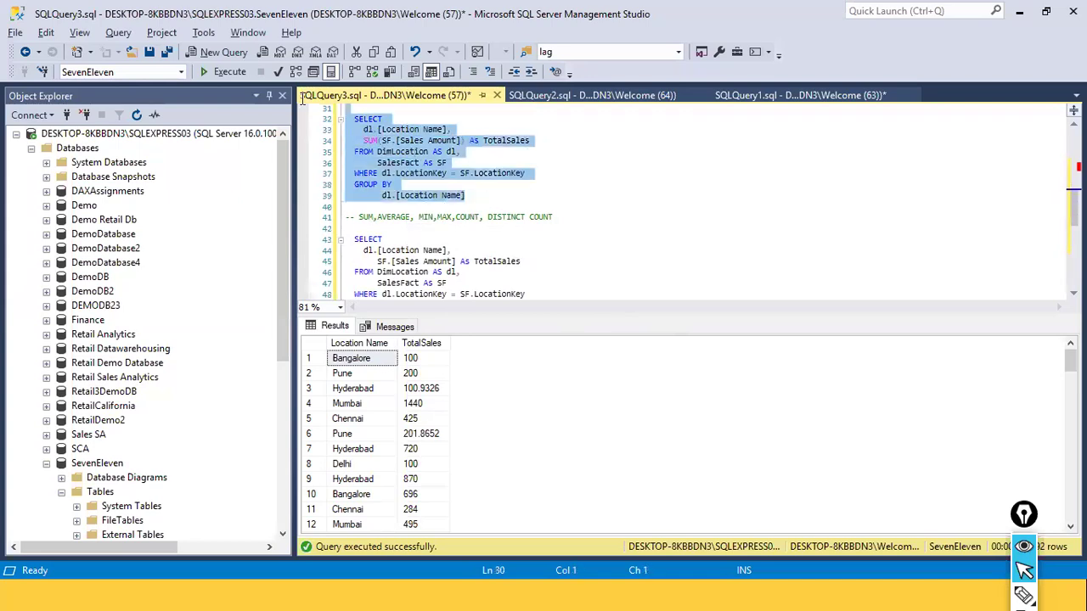
left_click(238, 73)
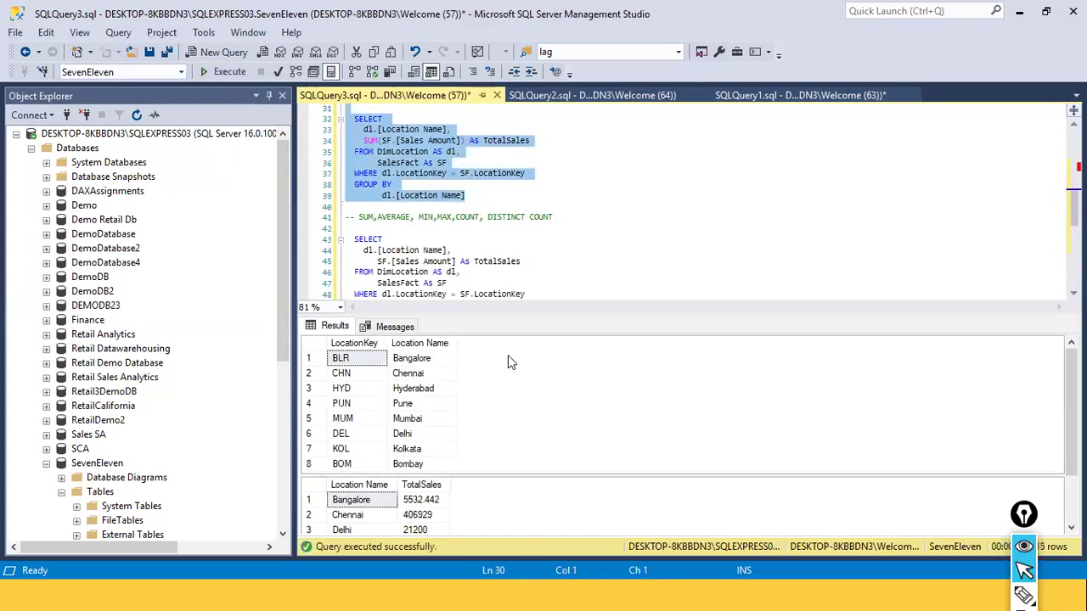
left_click(501, 175)
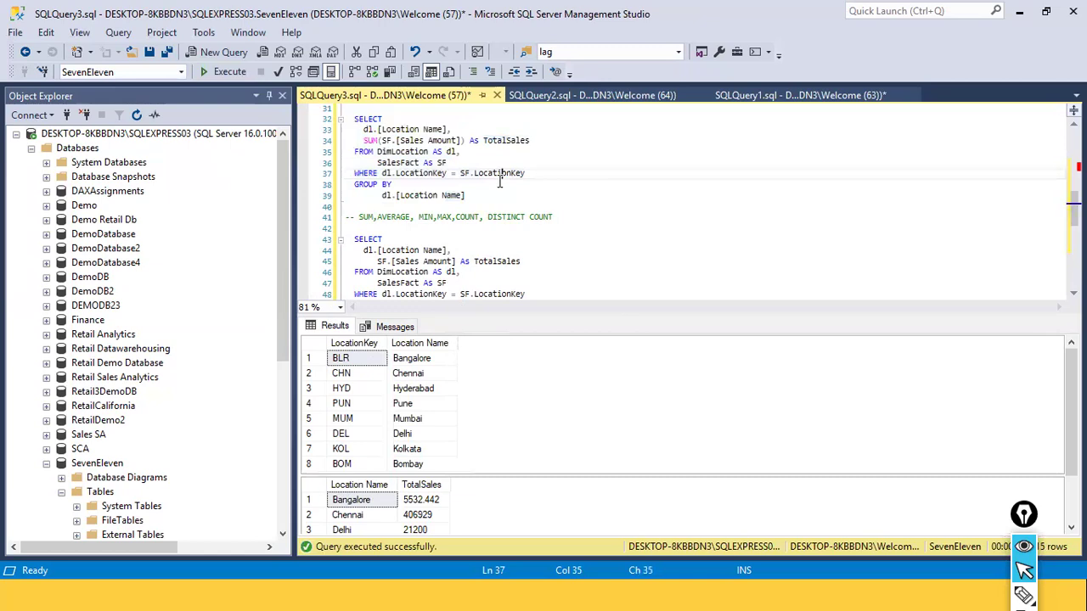
left_click_drag(486, 199, 303, 119)
left_click(224, 73)
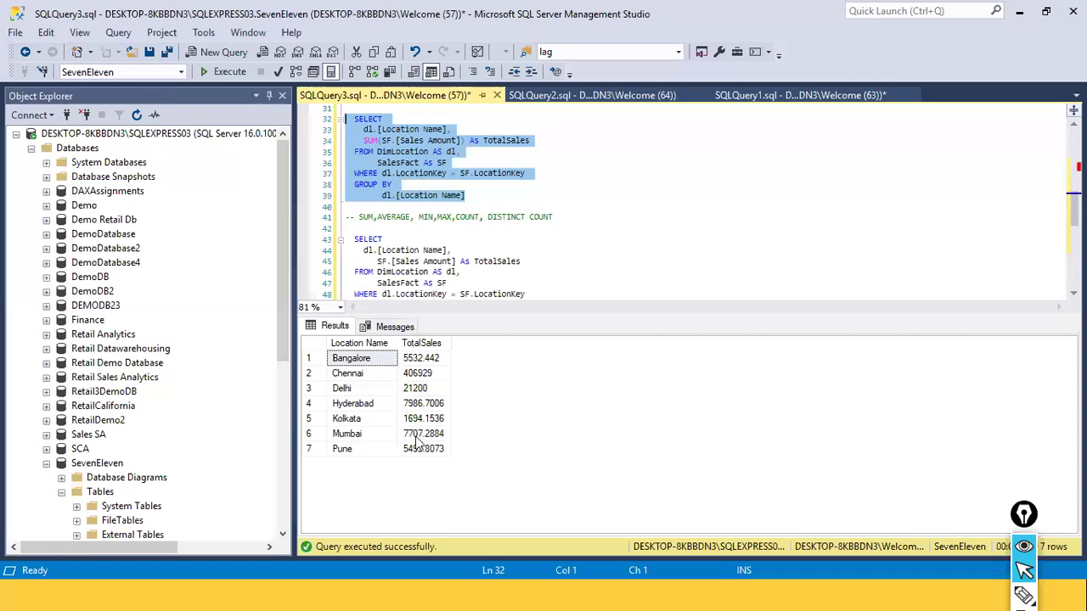
Try to run the duplicated query that orders by SF.[Sales Amount]
scroll(473, 247, "down", 4)
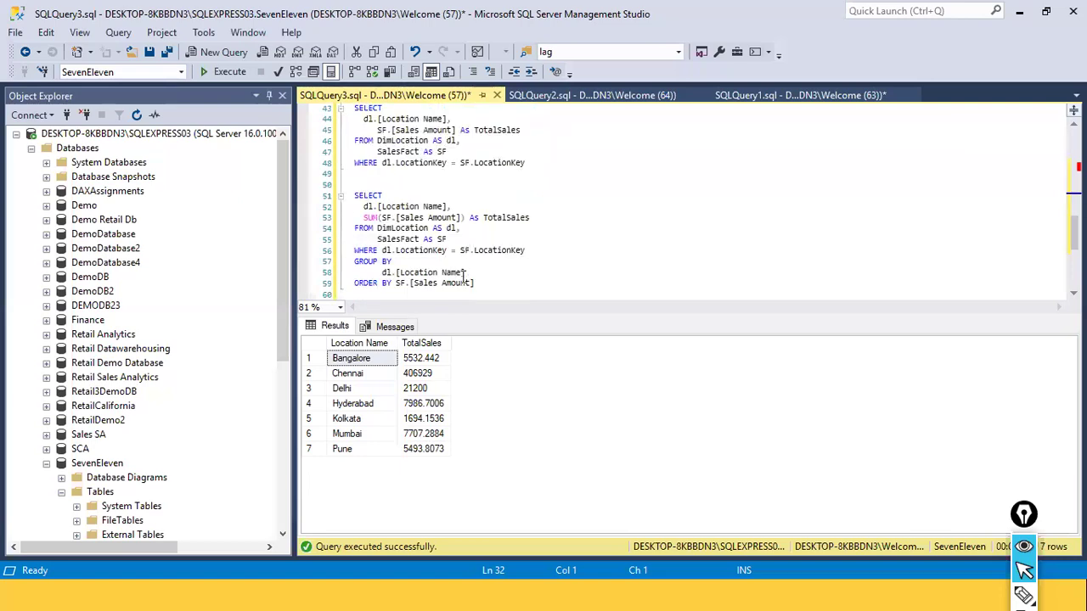
left_click(484, 284)
left_click_drag(484, 285, 346, 184)
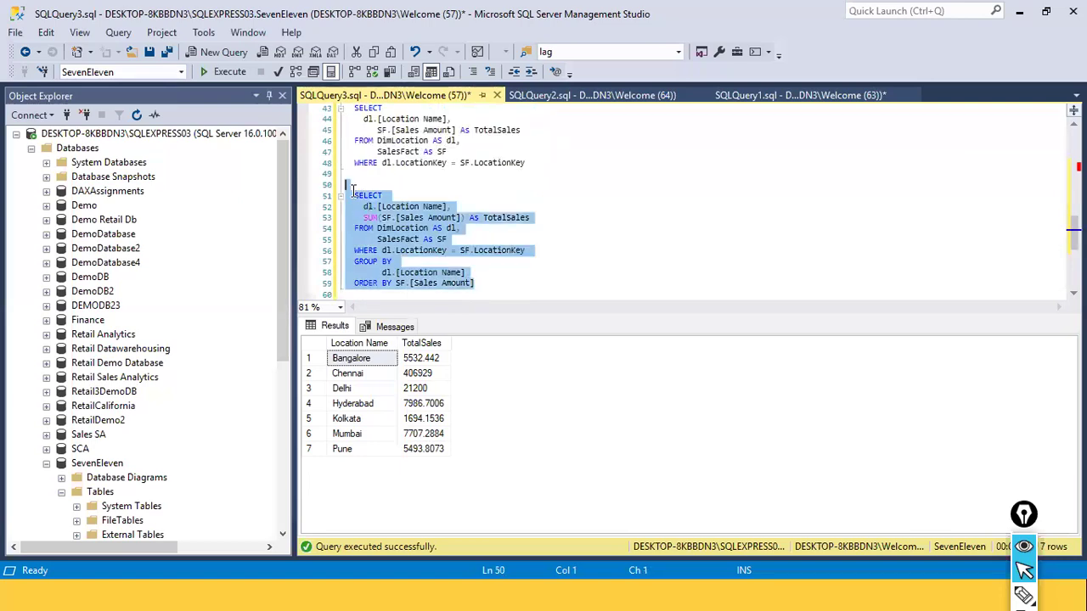
left_click(233, 74)
left_click(566, 264)
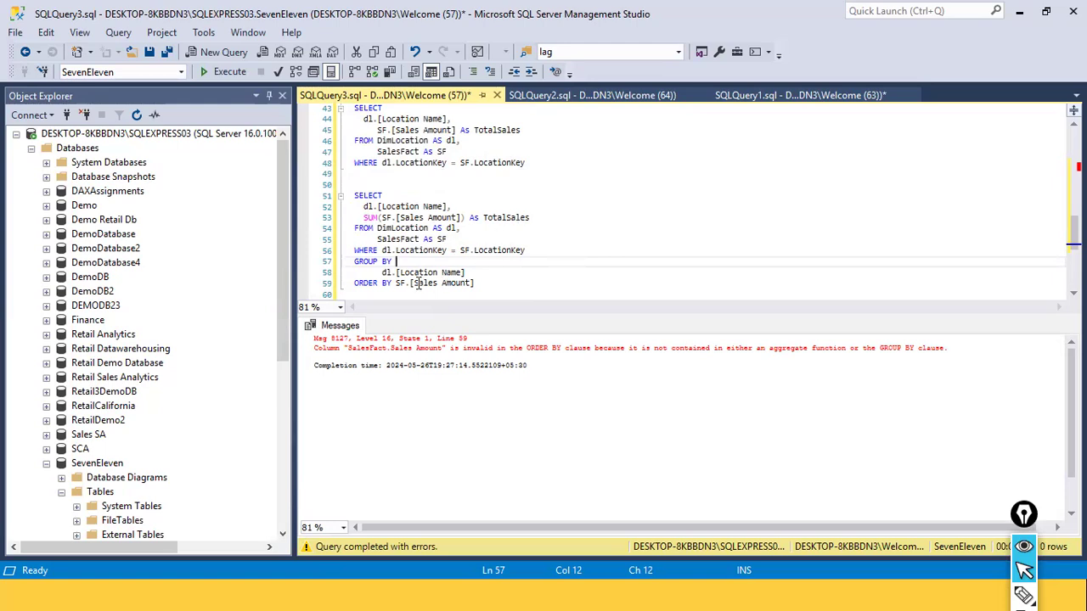
Replace the Sales Amount column with TotalSales in the ORDER BY clause of the last query
left_click_drag(415, 284, 552, 293)
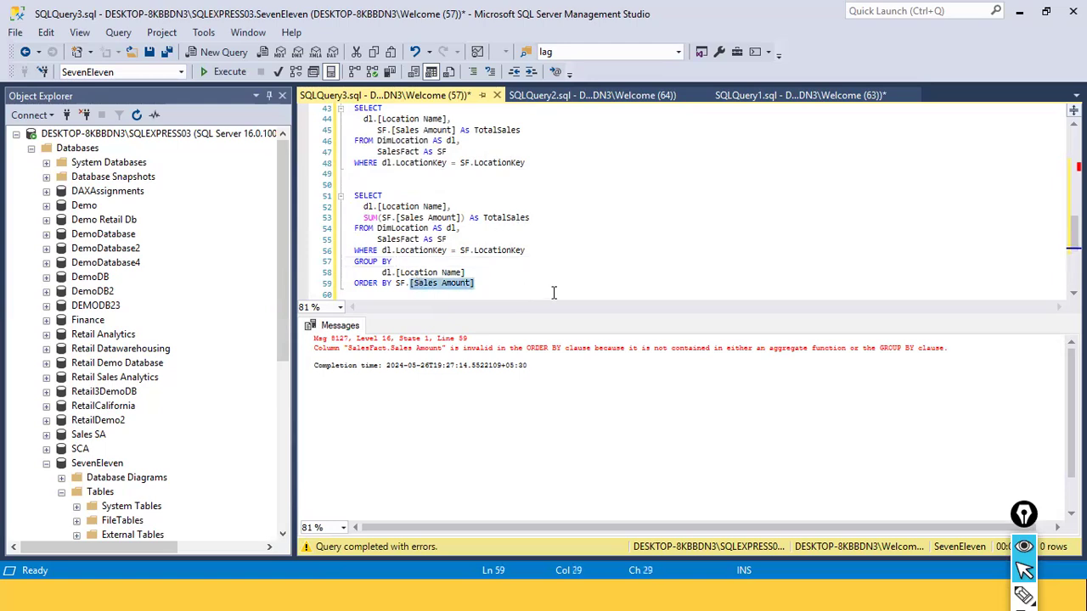
left_click(554, 293)
key("shift+Left")
key("shift+Left")
key("shift+Left")
key("shift+Left")
key("shift+Left")
key("shift+Left")
key("shift+Left")
key("shift+Left")
key("shift+Left")
key("shift+Left")
key("shift+Left")
key("shift+Left")
key("BackSpace")
type("Total")
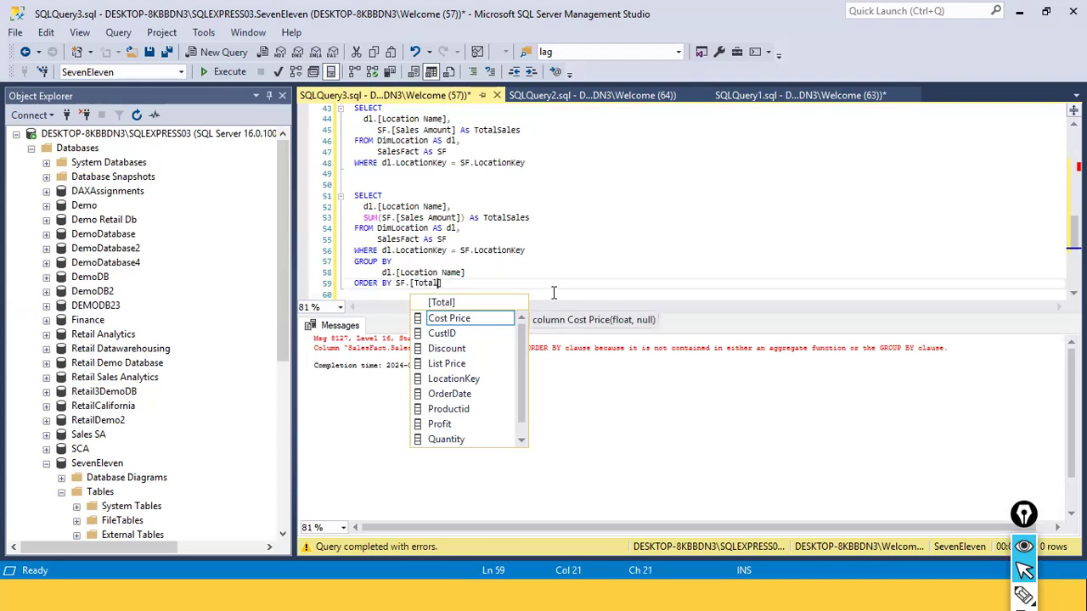
type("Sales")
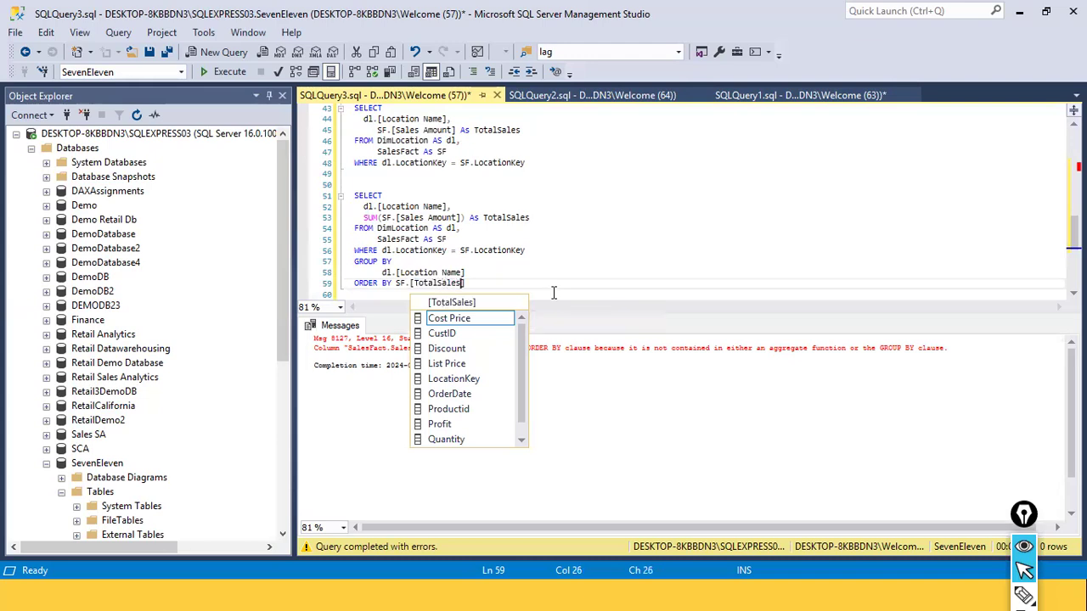
Delete the SF. prefix so the clause reads ORDER BY [TotalSales]
left_click(526, 254)
left_click_drag(490, 293, 466, 283)
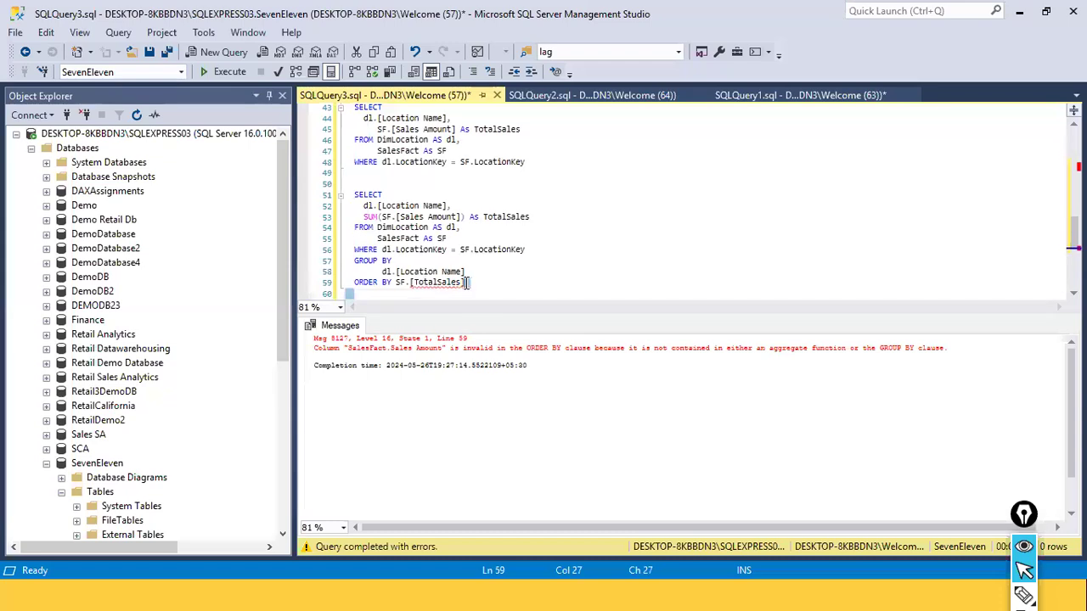
left_click(466, 284)
left_click(404, 287)
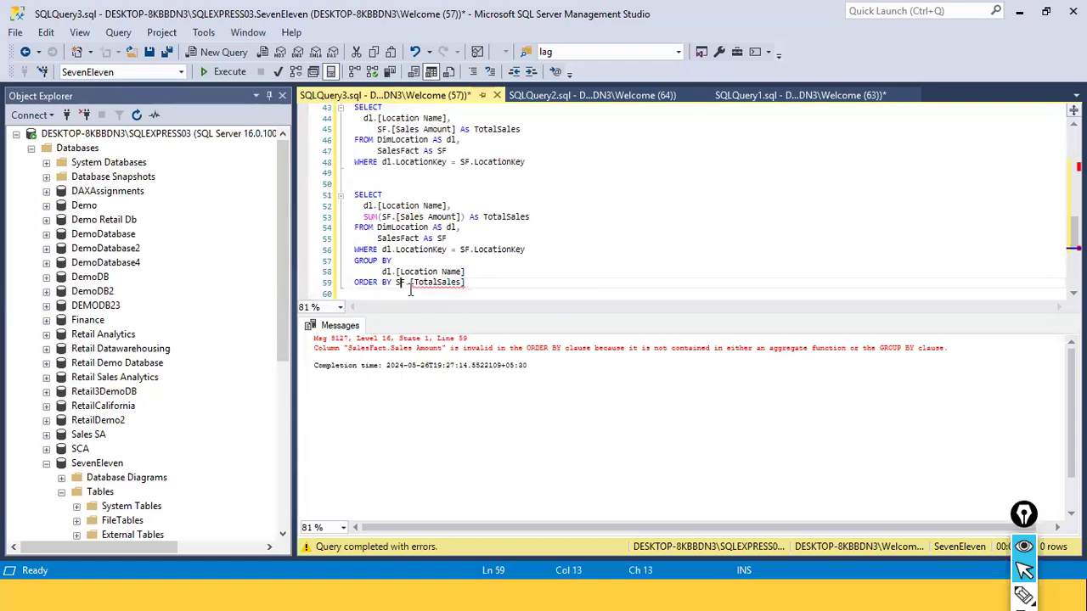
key("Up")
key("Right")
key("Right")
key("Right")
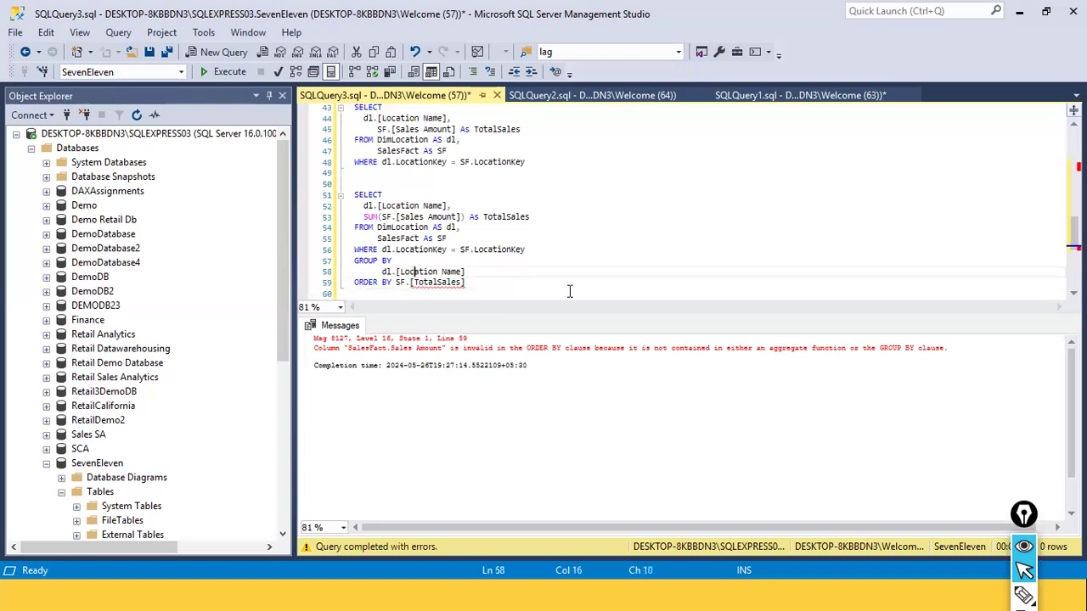
key("Down")
key("BackSpace")
key("BackSpace")
key("BackSpace")
key("Down")
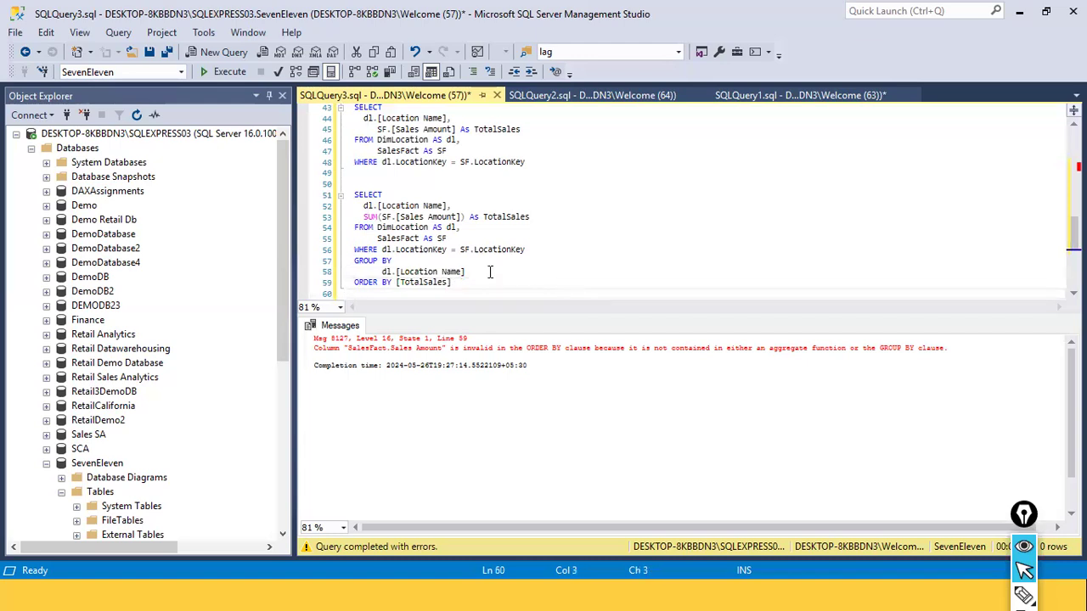
Run the last SELECT query with its results ordered by [TotalSales]
left_click_drag(459, 285, 339, 184)
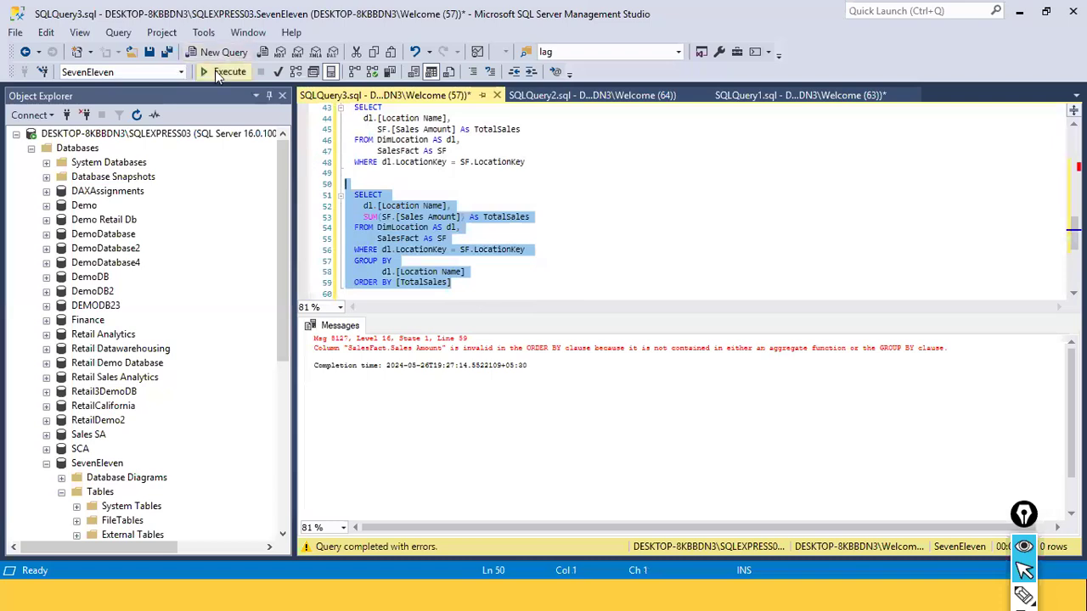
left_click(216, 71)
left_click(502, 287)
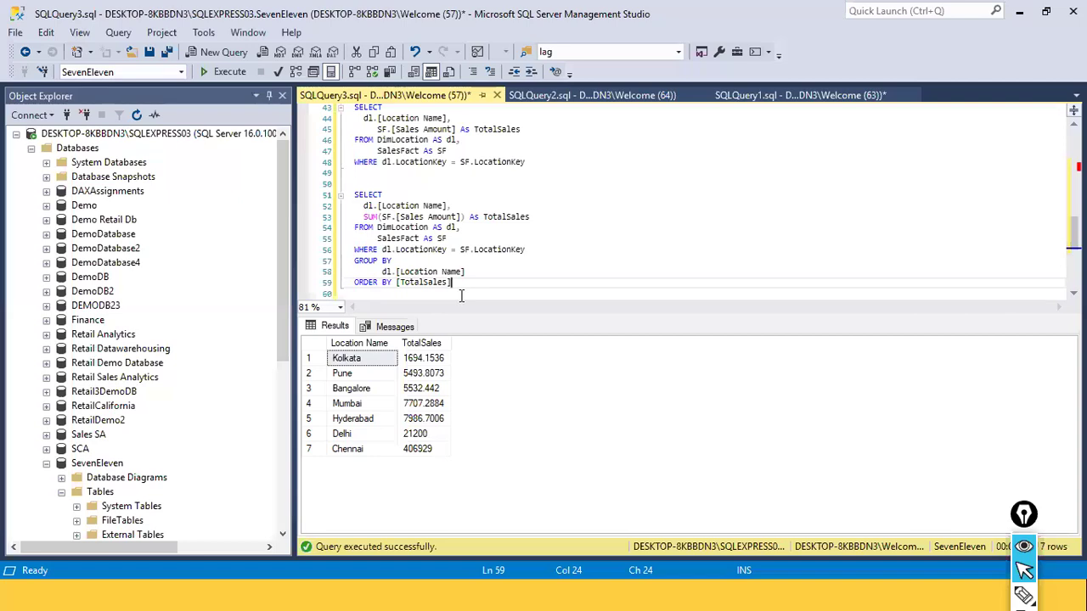
Append DESC to the ORDER BY [TotalSales] clause and run the query again
left_click(495, 274)
left_click(468, 291)
left_click(472, 286)
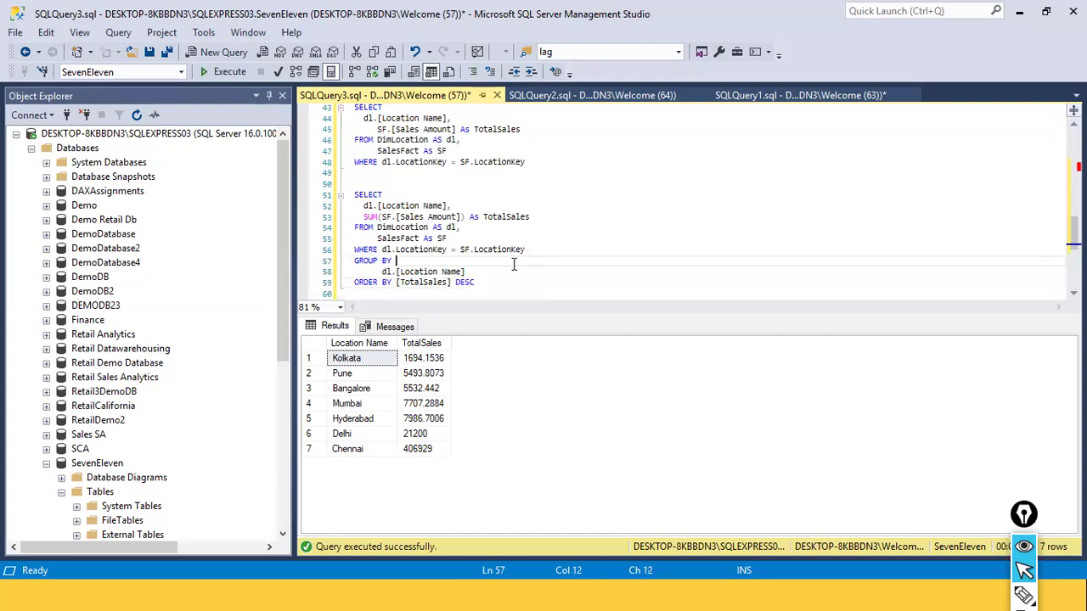
left_click_drag(476, 282, 346, 184)
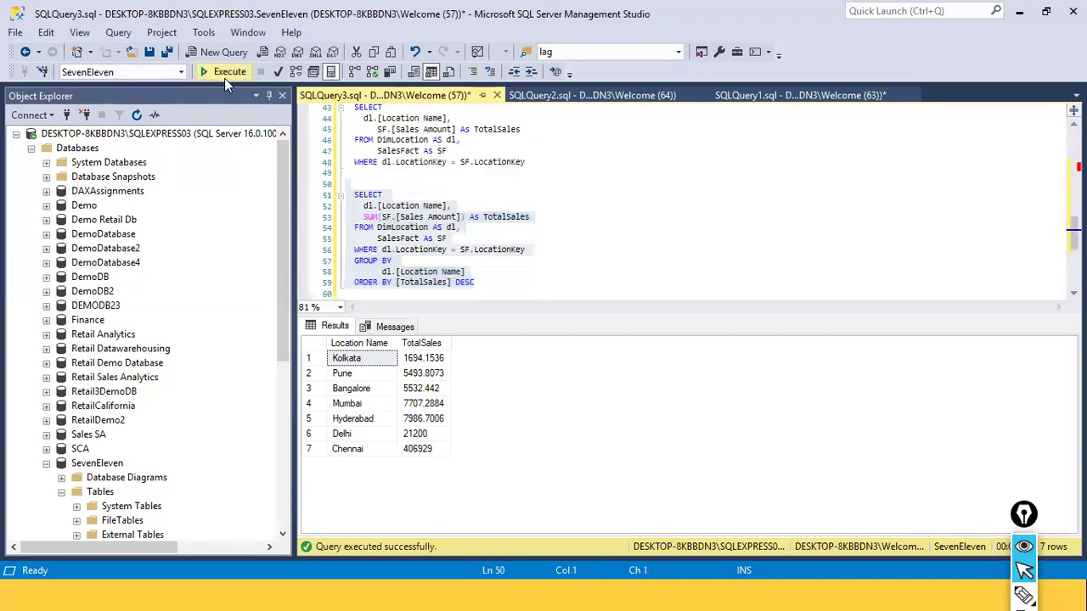
left_click(225, 76)
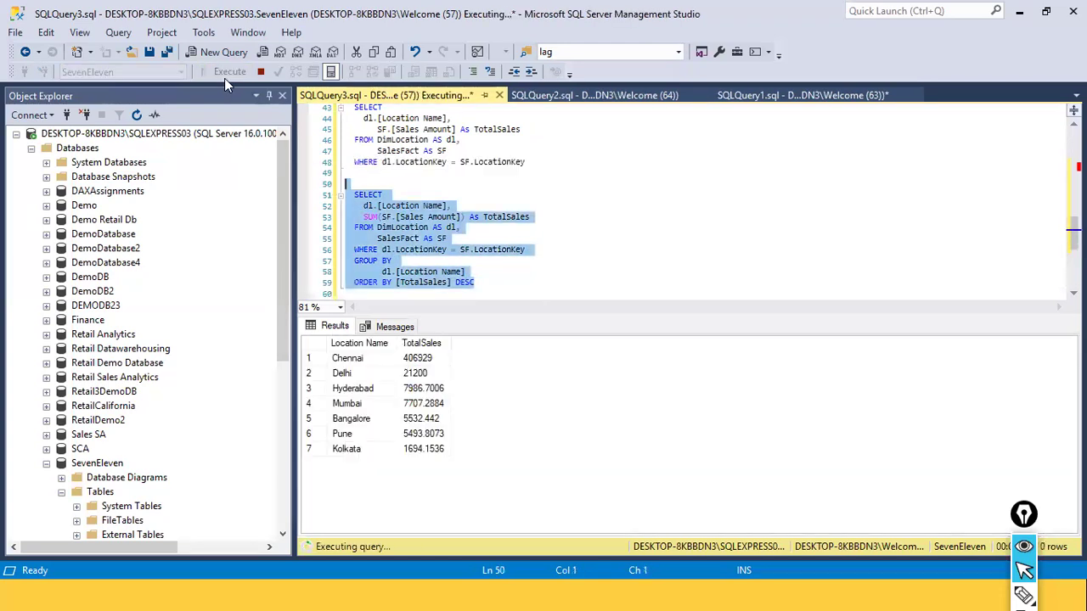
Check the TotalSales column in the results against the ORDER BY [TotalSales] DESC clause
left_click(432, 360)
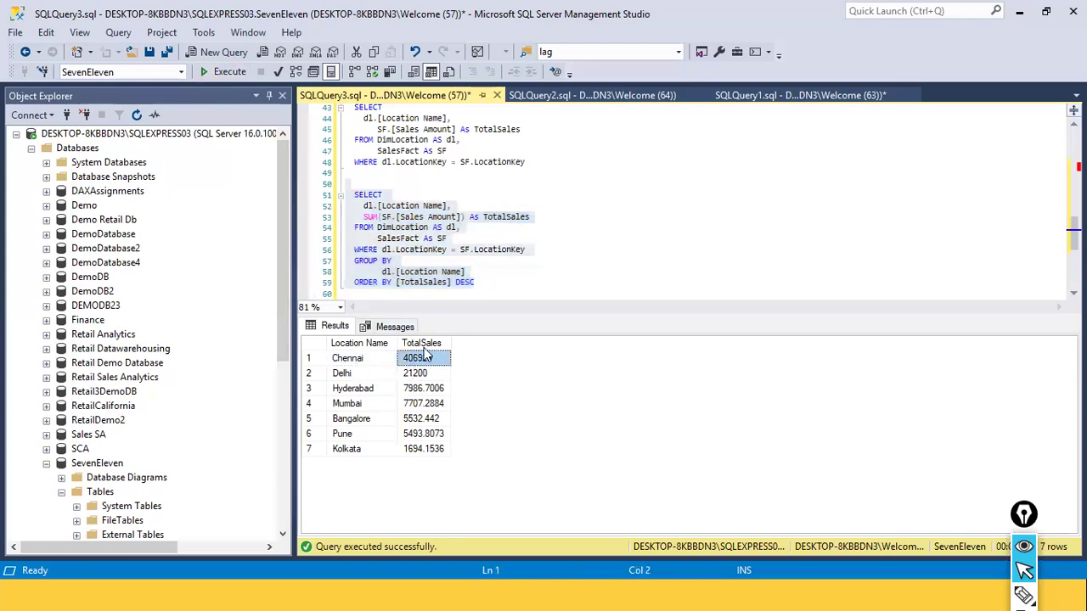
left_click_drag(427, 289, 422, 348)
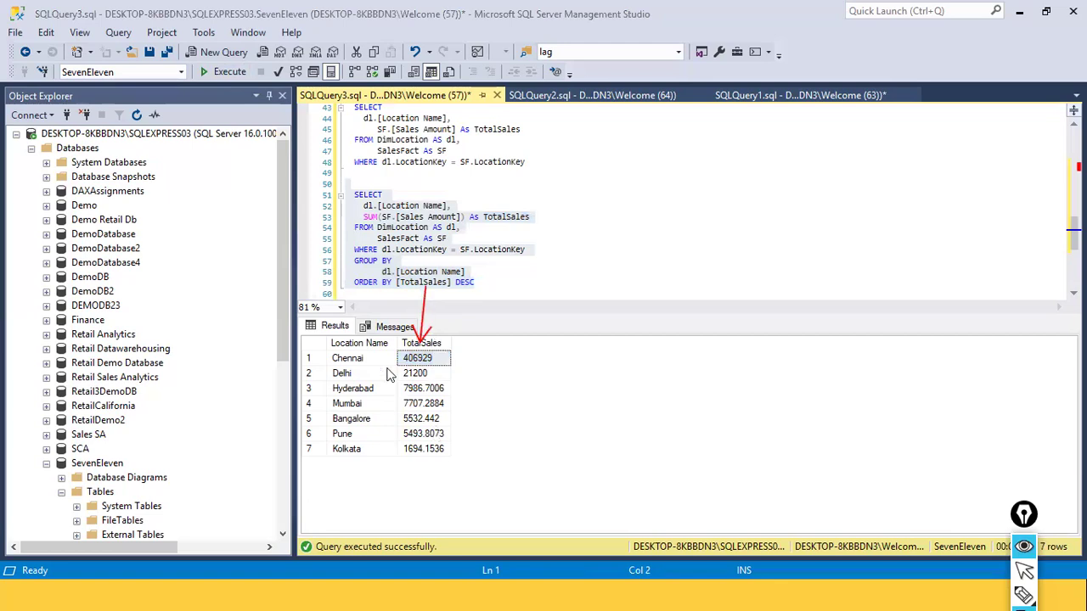
key("ctrl+shift+2")
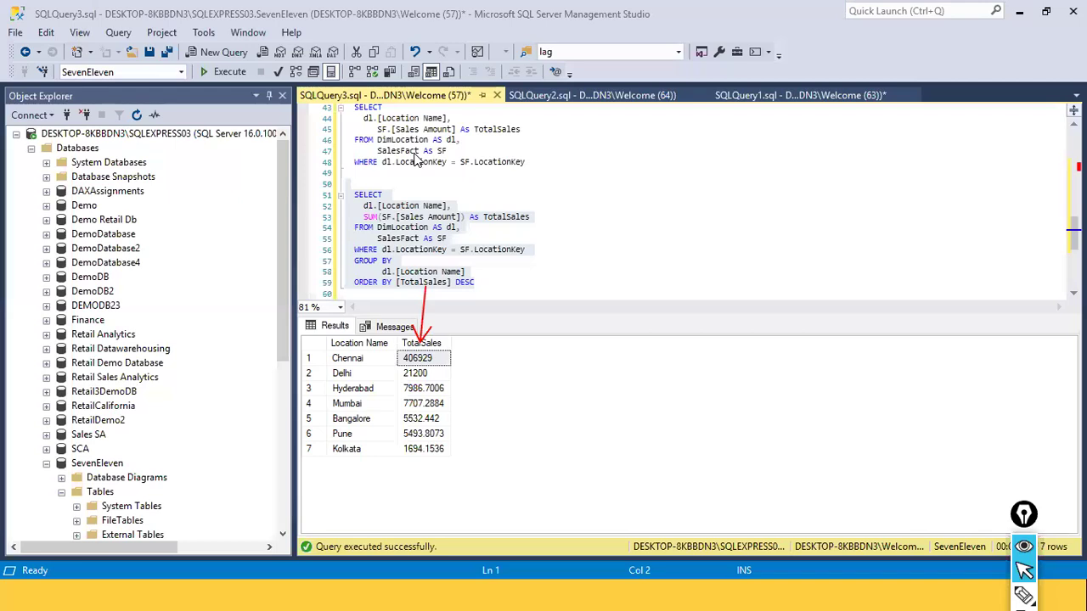
left_click(510, 273)
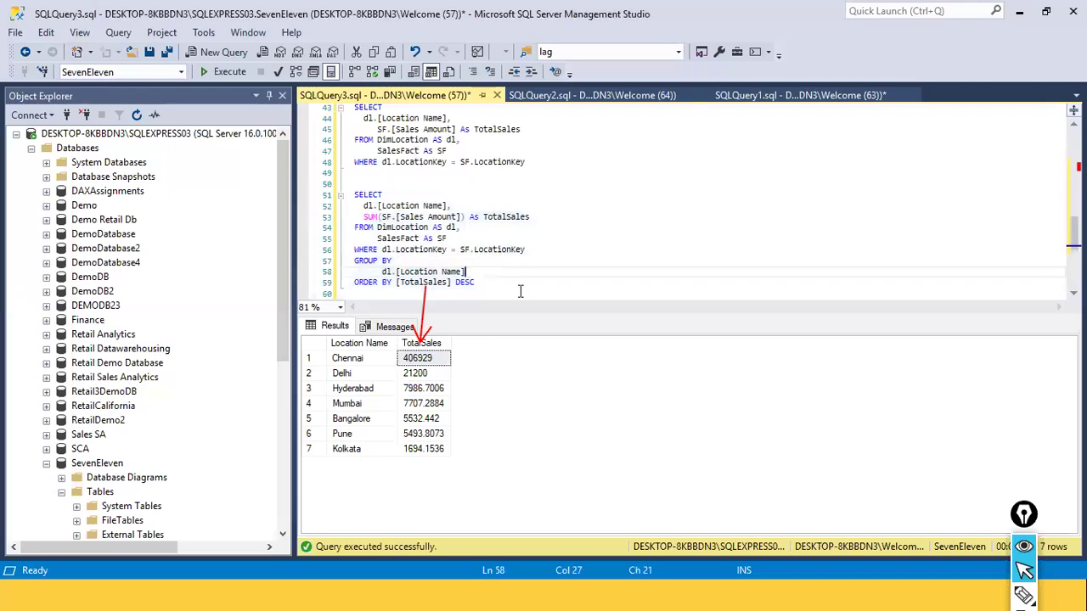
left_click(552, 287)
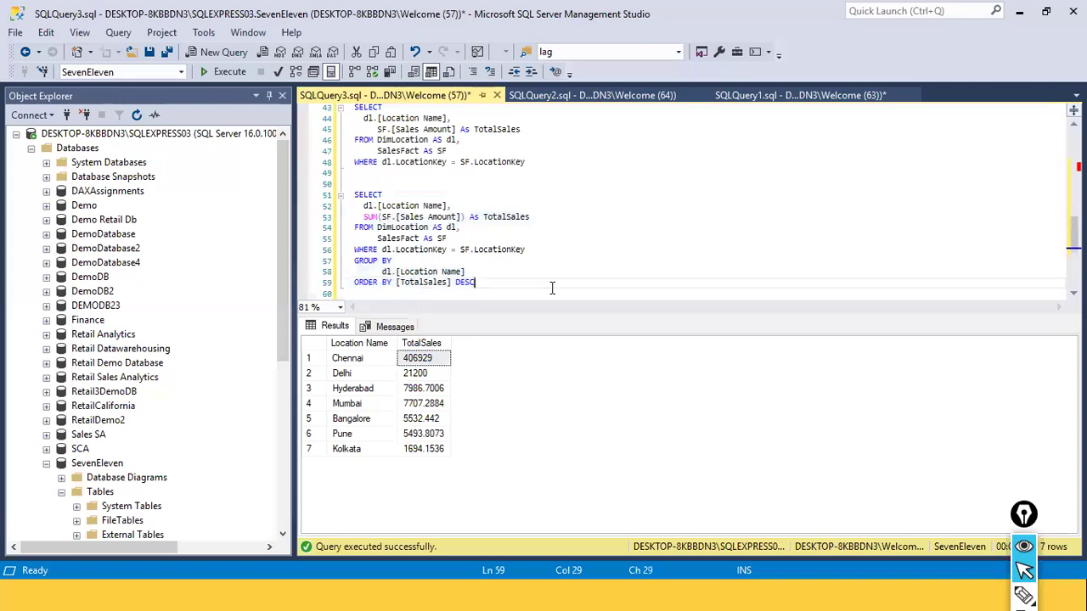
Switch to Power BI Desktop, go to Report view and open the Power Query Editor
key("alt+Tab")
key("alt+Tab")
key("alt+Tab")
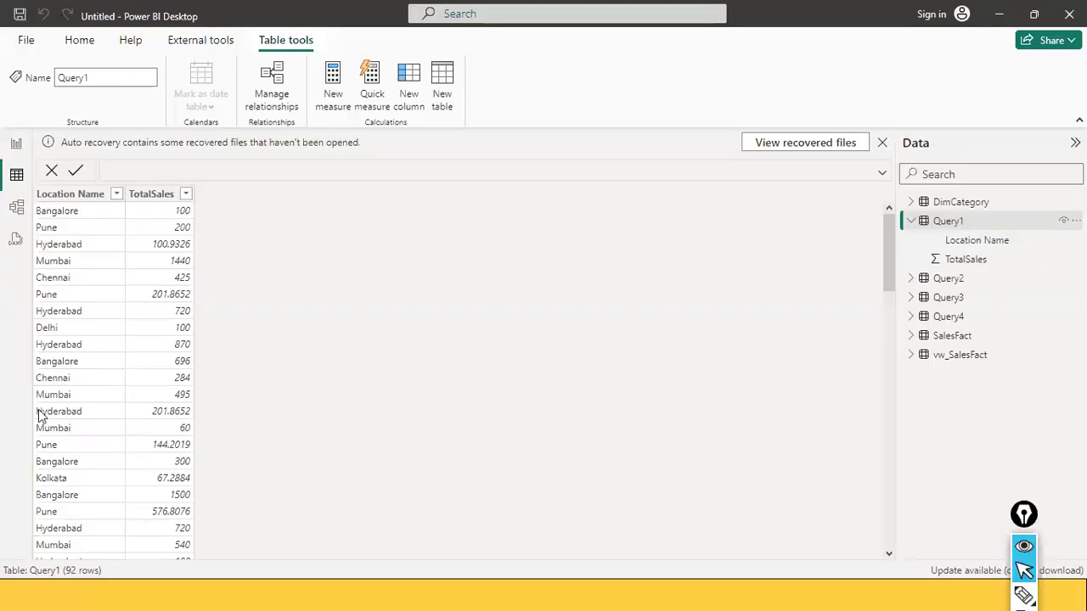
left_click(16, 143)
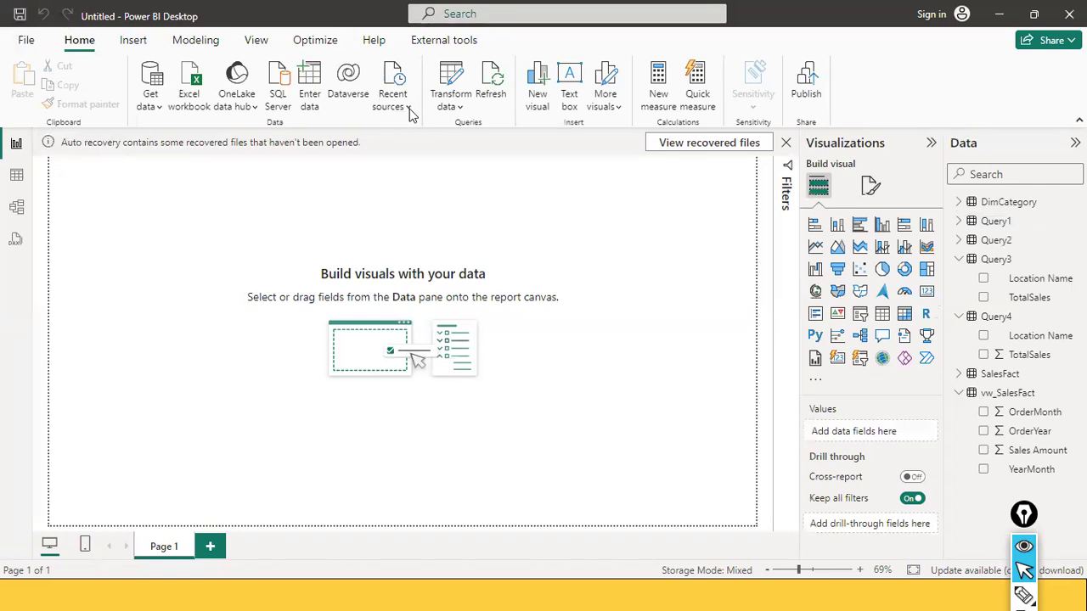
left_click(461, 109)
left_click(457, 136)
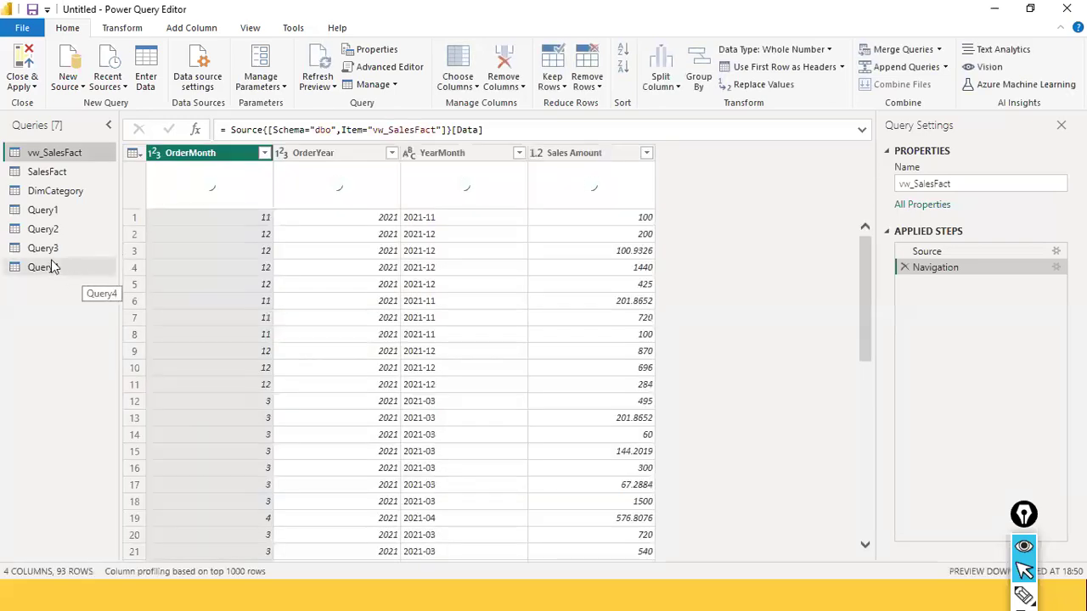
Display the full source formula of Query4 to examine its embedded SQL statement, leaving it unedited
left_click(49, 269)
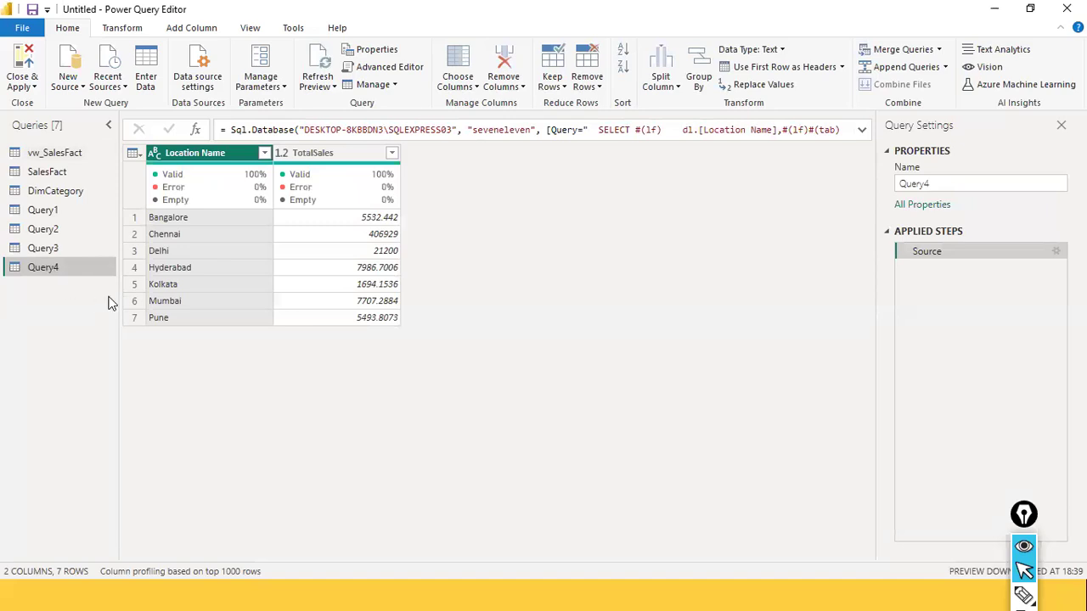
left_click(861, 132)
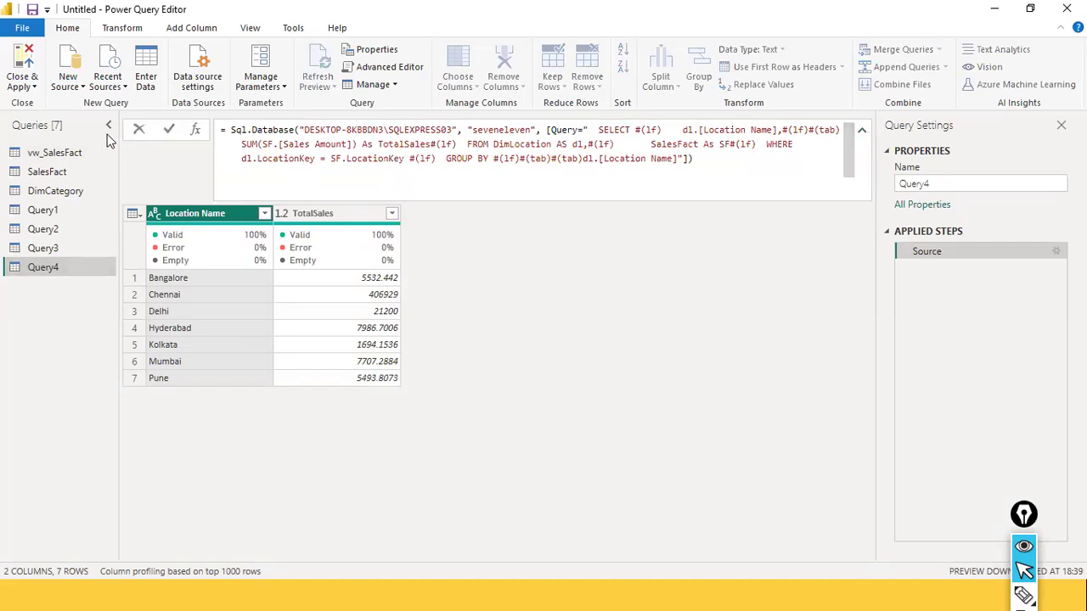
left_click(139, 130)
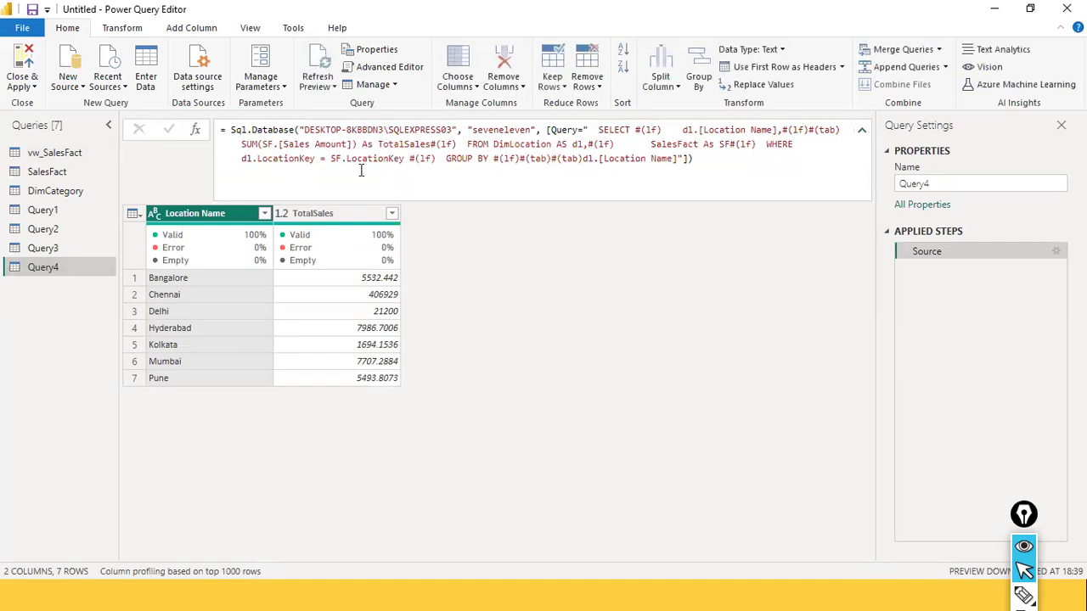
Collapse the formula bar and sort Query4's TotalSales column in descending order
left_click(862, 130)
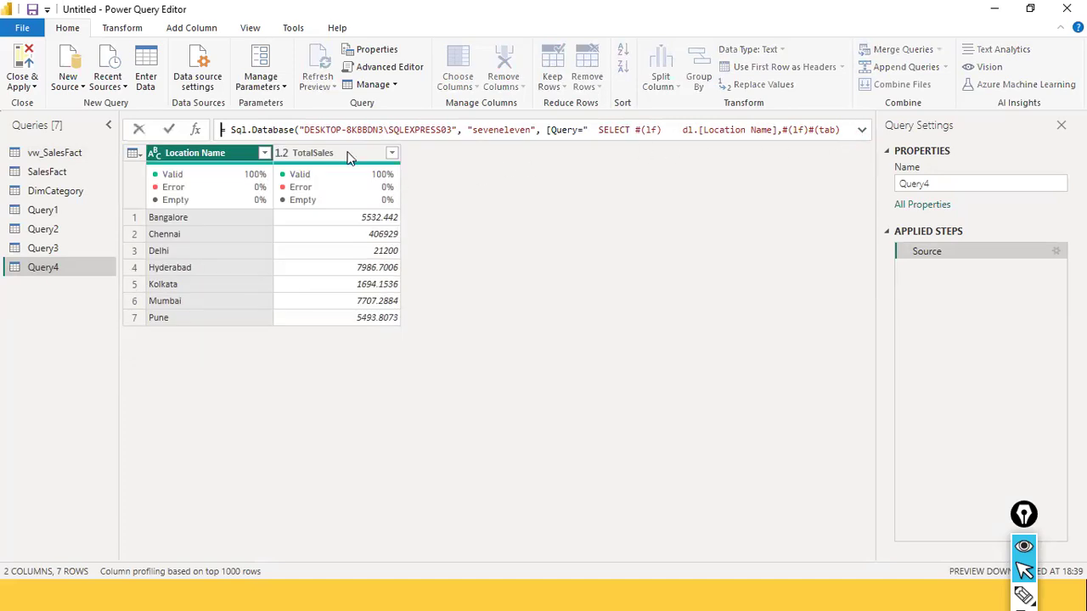
left_click(393, 152)
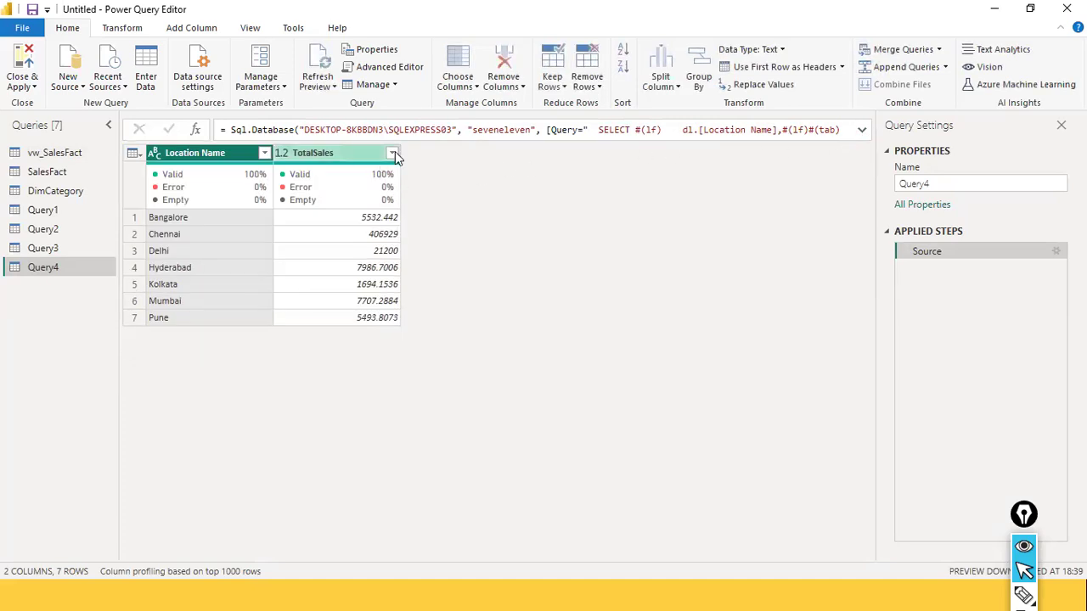
left_click(392, 154)
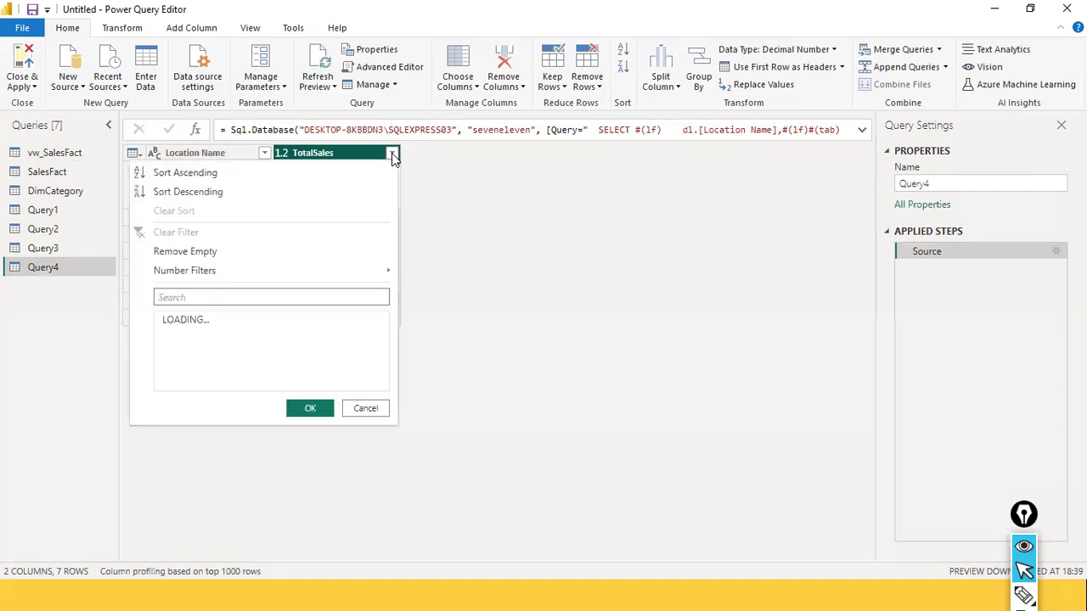
left_click(214, 194)
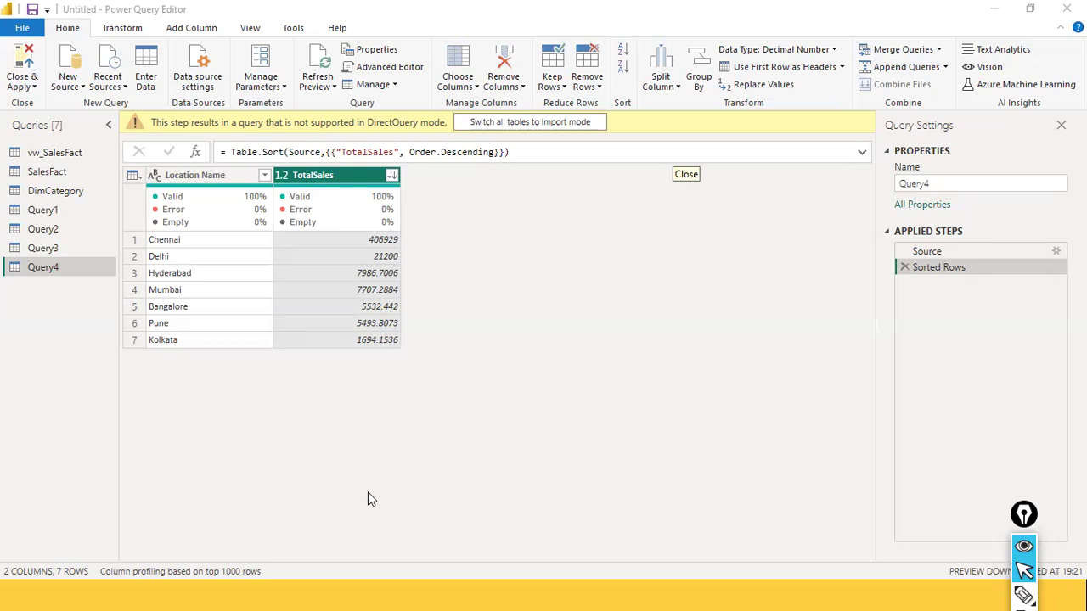
Select Query4's Source step and view its SQL Server database settings, closing them without changes
left_click(928, 252)
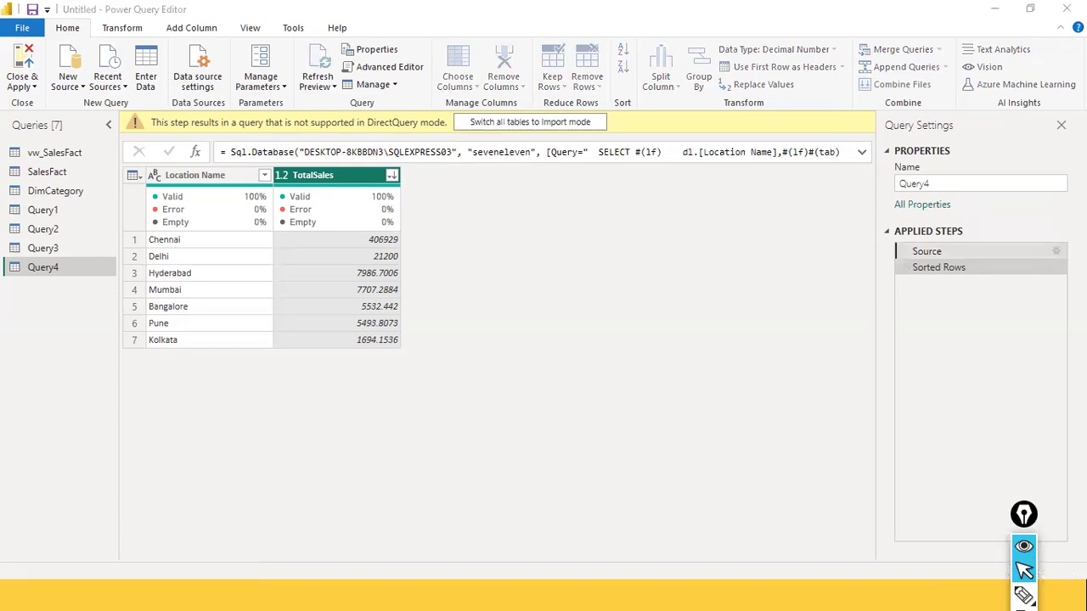
left_click(1054, 254)
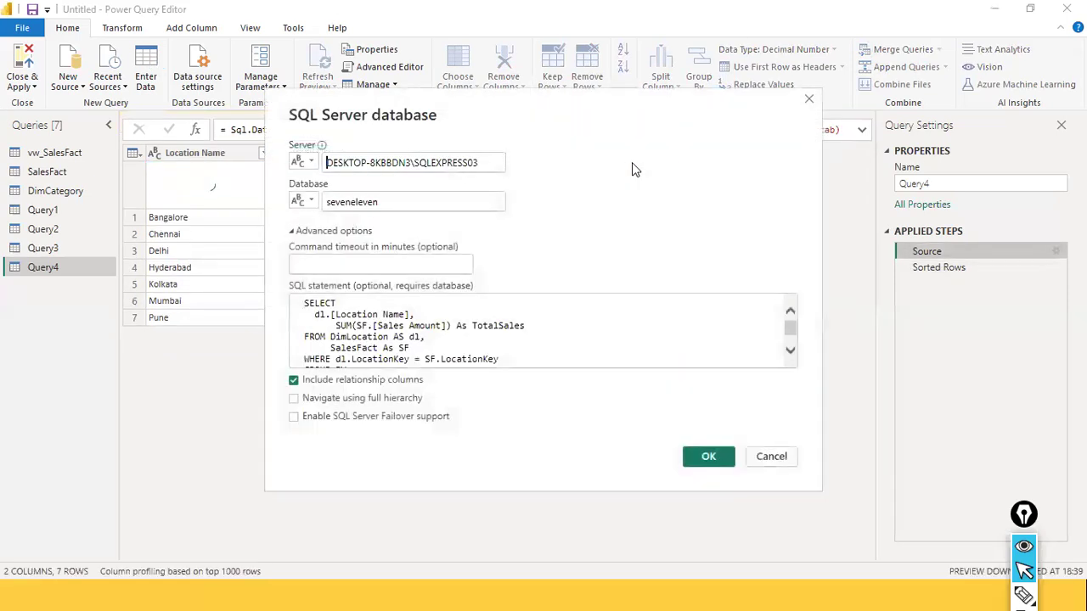
left_click(808, 99)
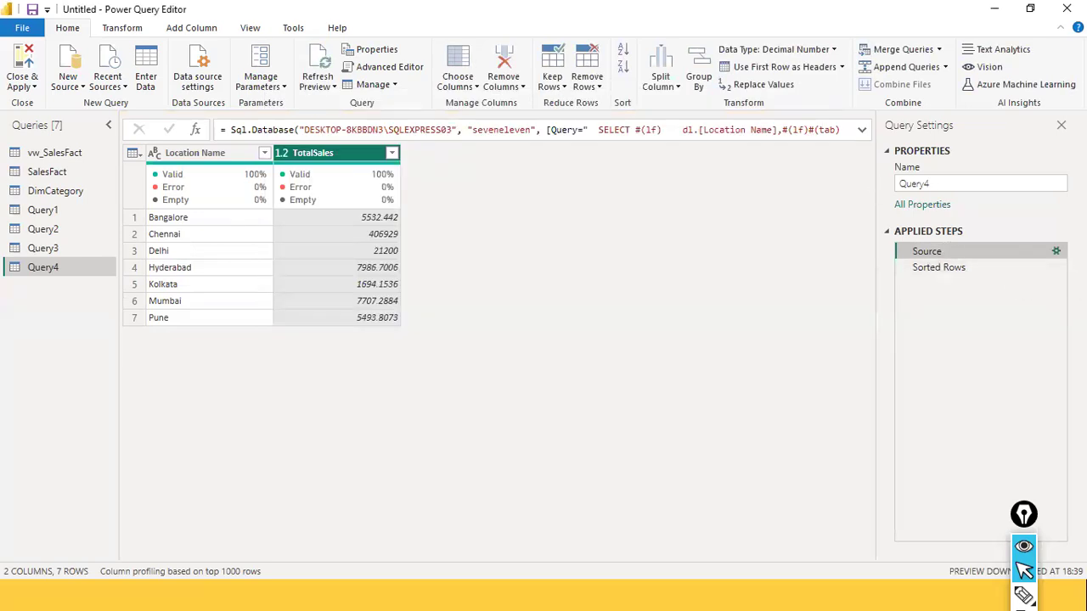
Edit Query4's Source settings to add ORDER BY TotalSales DESC on a new line after the SQL statement's GROUP BY clause
left_click(1056, 253)
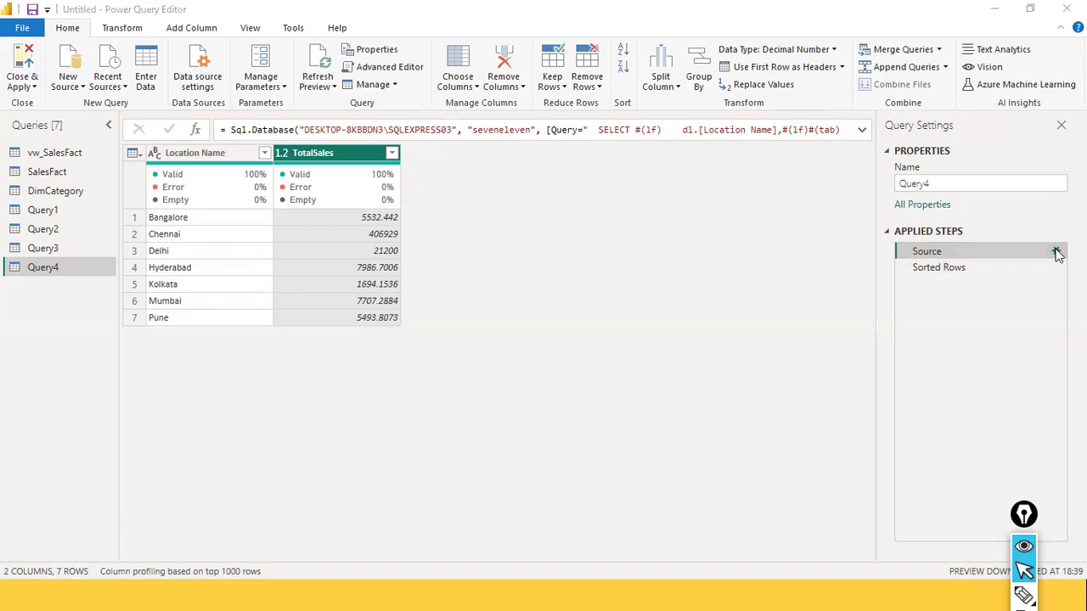
scroll(521, 344, "down", 1)
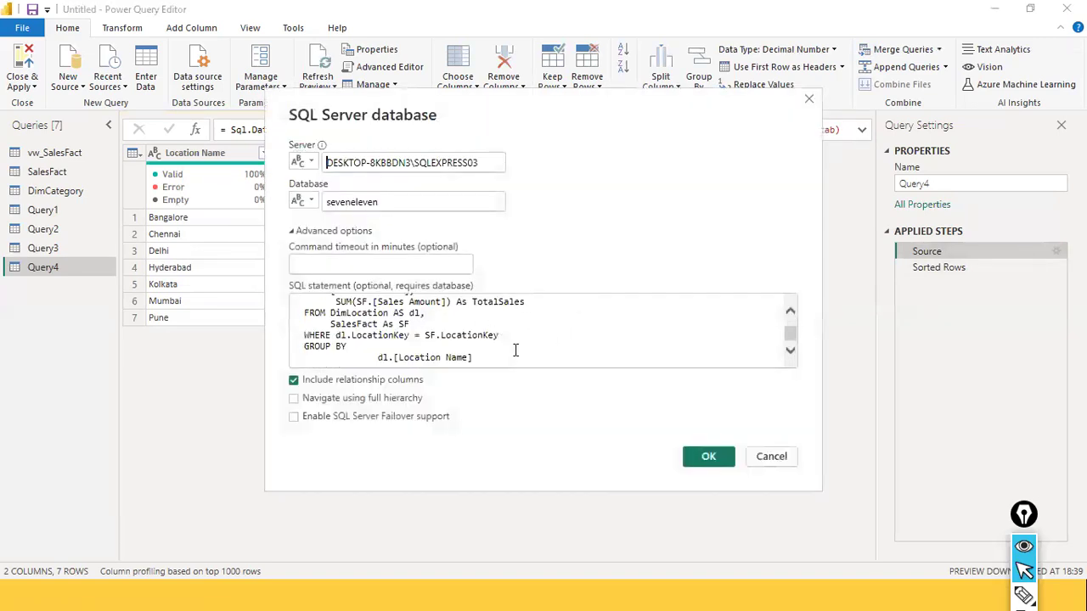
left_click(540, 361)
key("BackSpace")
key("BackSpace")
type("e]")
key("Return")
key("BackSpace")
key("Return")
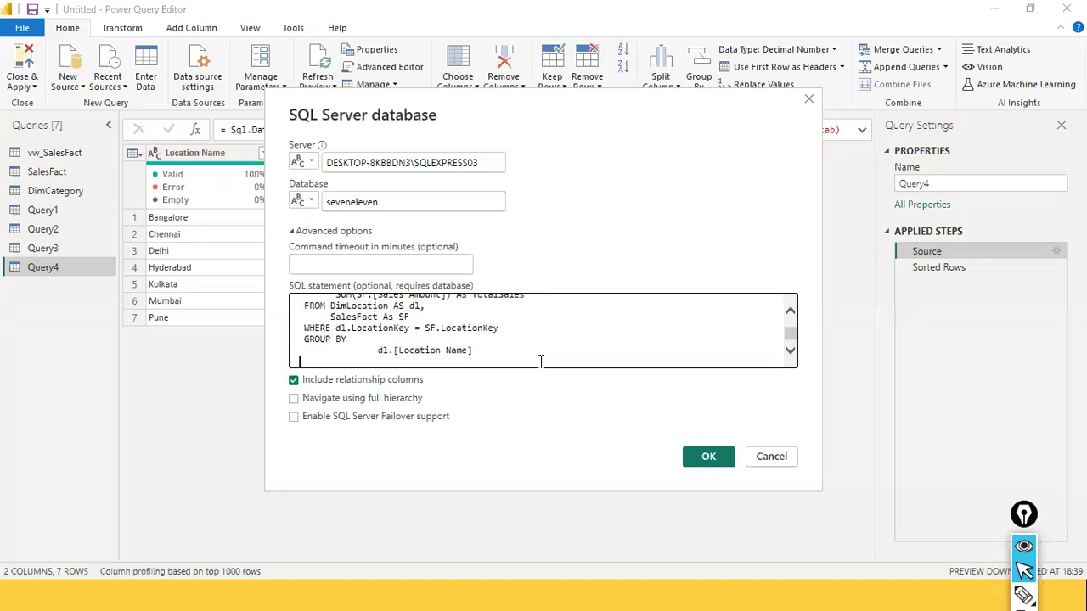
type("ORDER BY TotalSales DESC")
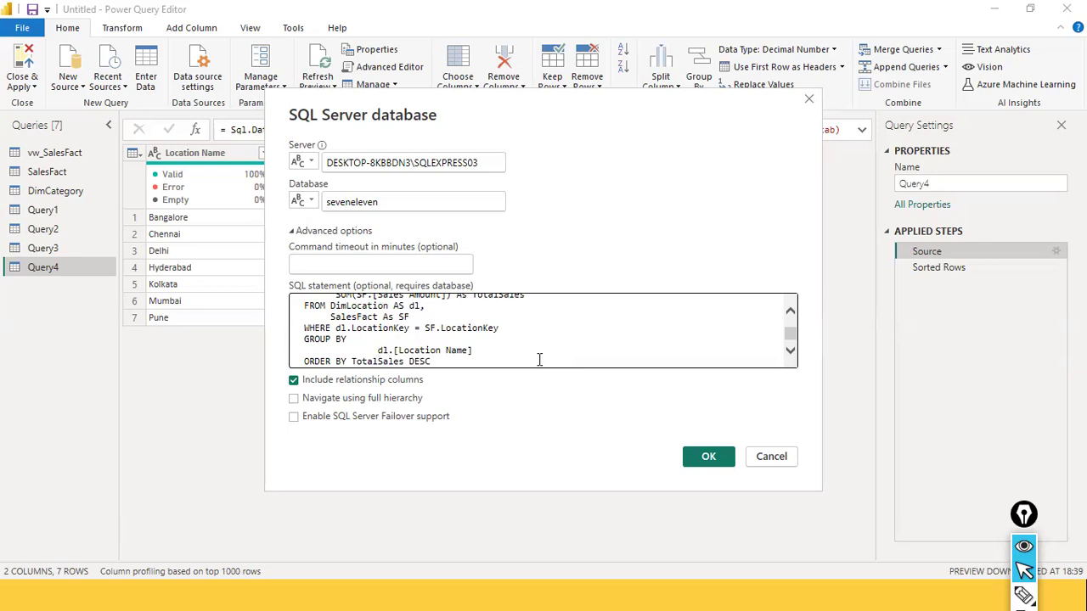
left_click(702, 459)
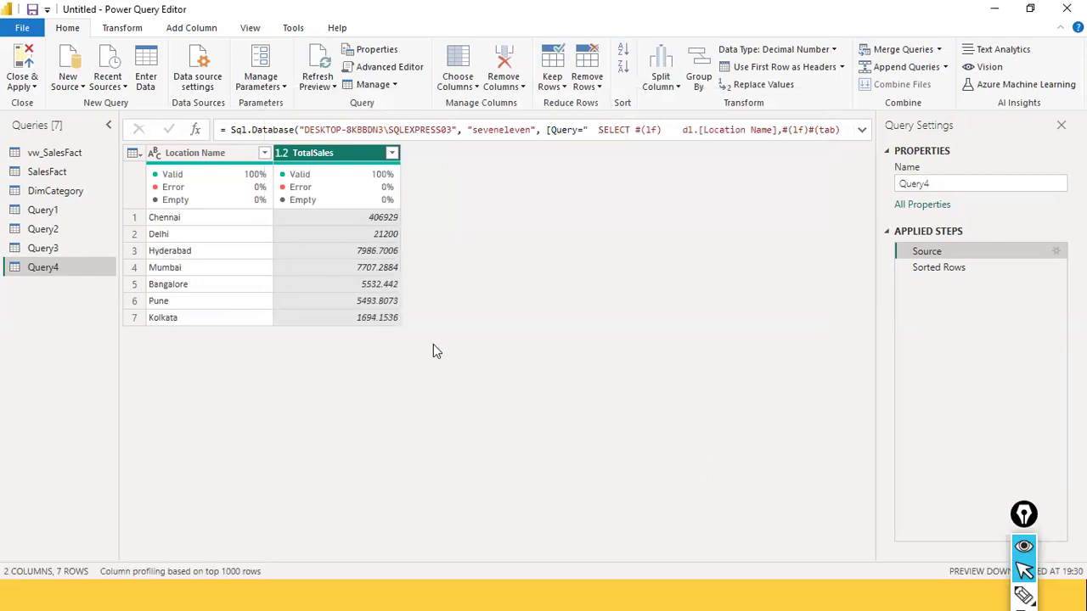
Switch to SQL Server Management Studio and highlight the location sales query with its ORDER BY [TotalSales] DESC clause for comparison
key("alt+Tab")
key("Tab")
key("Tab")
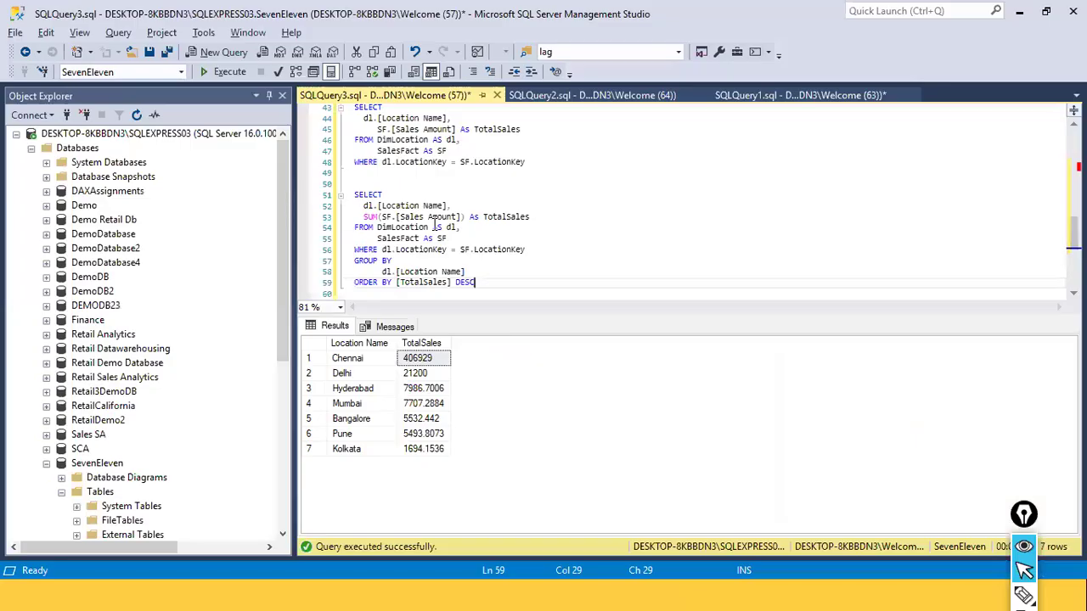
left_click(436, 227)
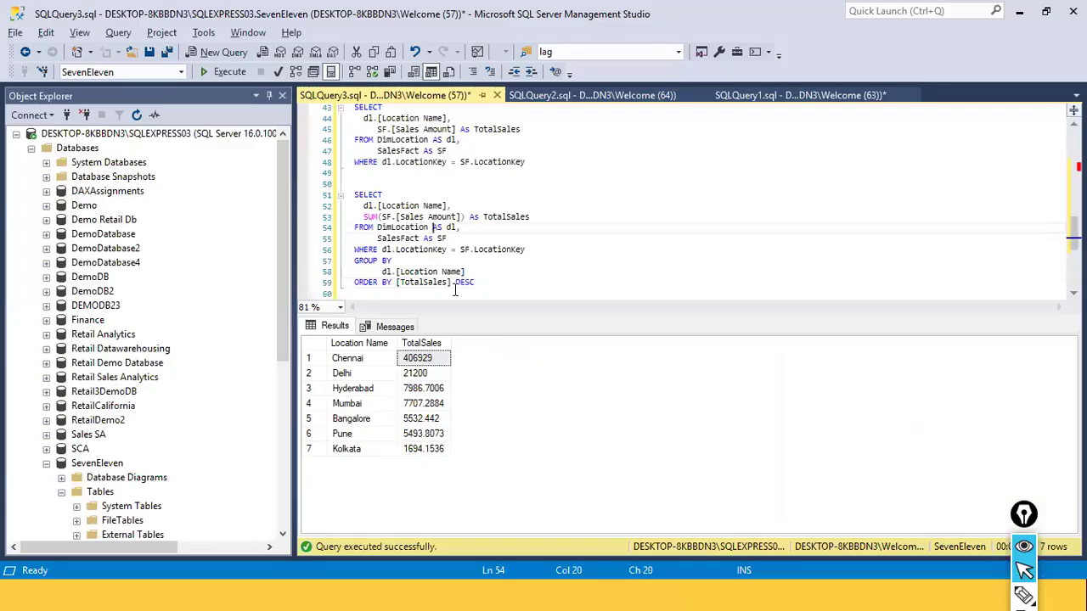
left_click(544, 272)
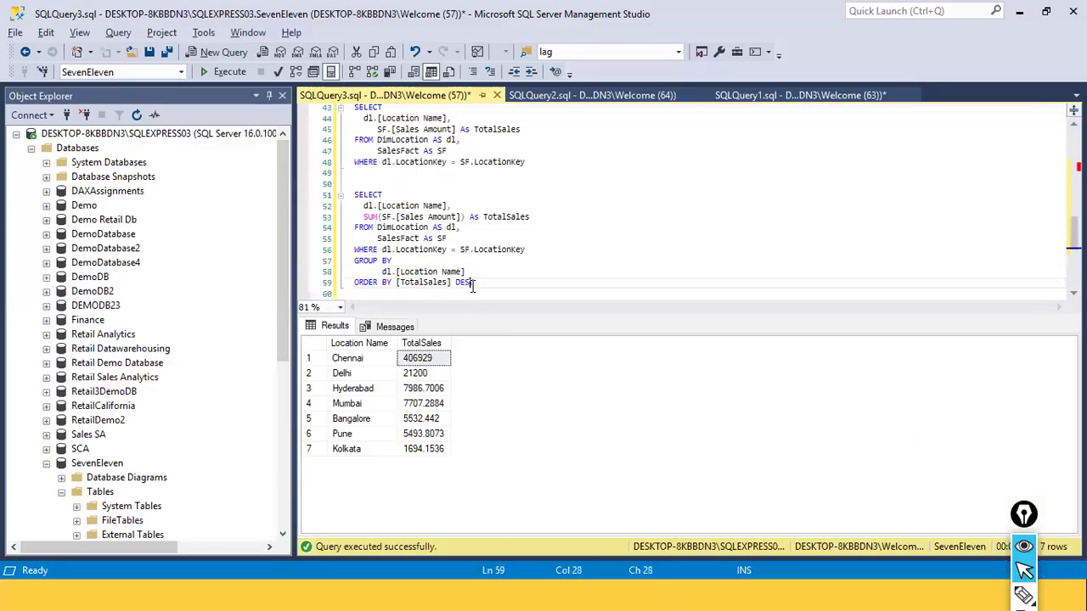
left_click_drag(472, 284, 363, 197)
Return to the Power Query Editor, check Query4's Source settings and accept them unedited
key("alt+Tab")
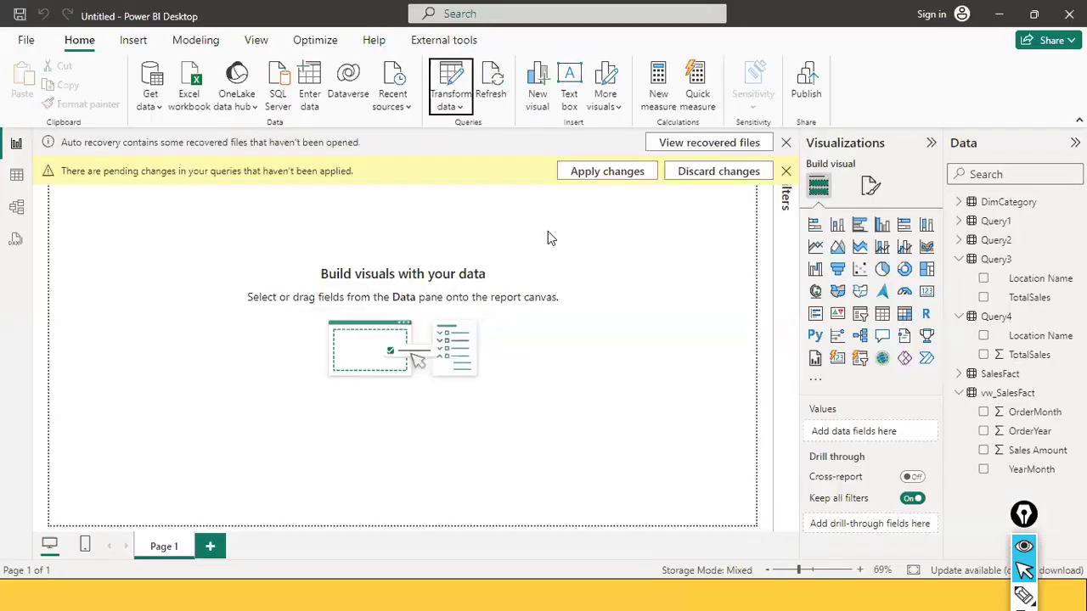
key("alt+Tab")
key("alt+Tab")
key("alt+Tab")
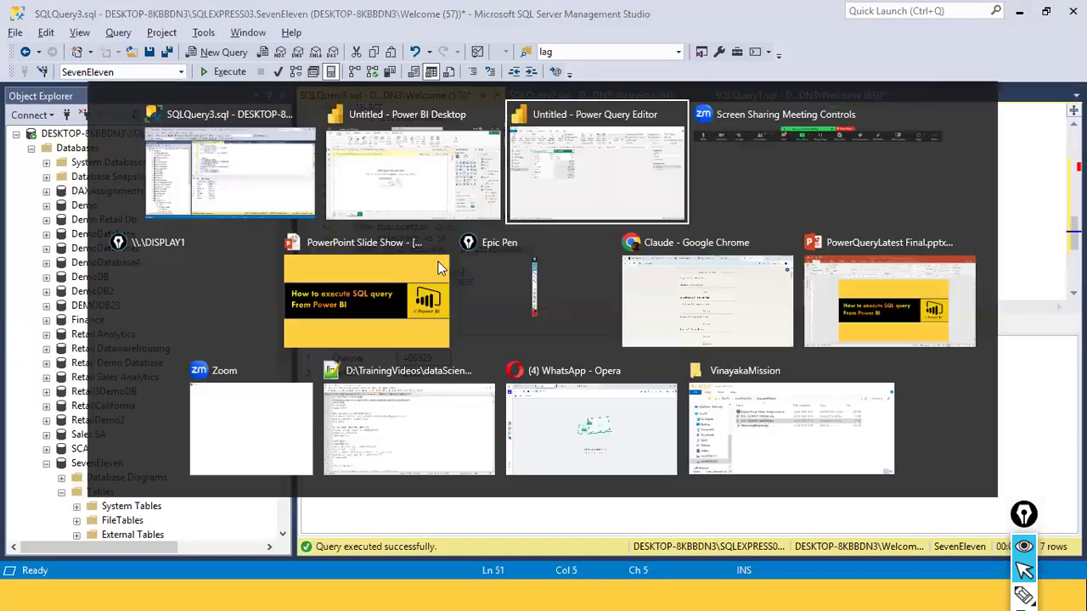
left_click(1055, 253)
left_click(713, 454)
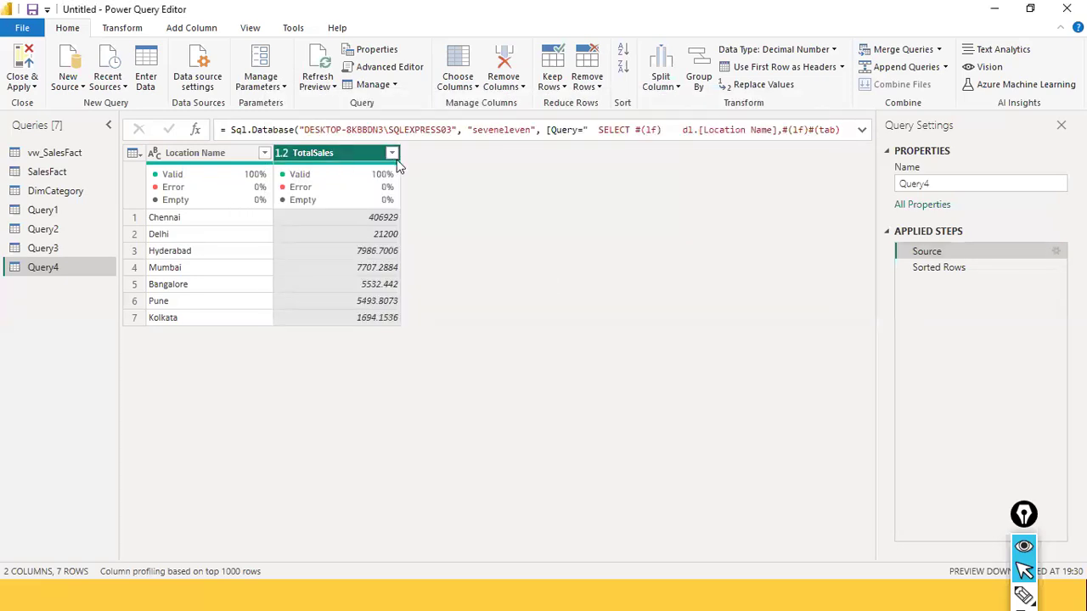
Examine the sort and filter options and column quality details of Query4's TotalSales column without applying anything
left_click(392, 153)
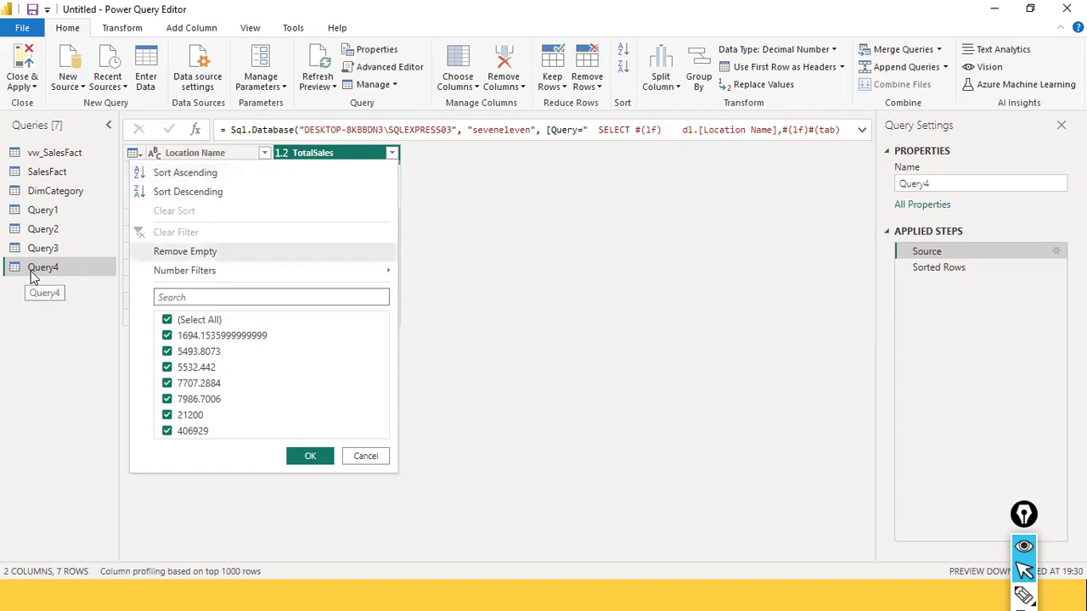
left_click(372, 457)
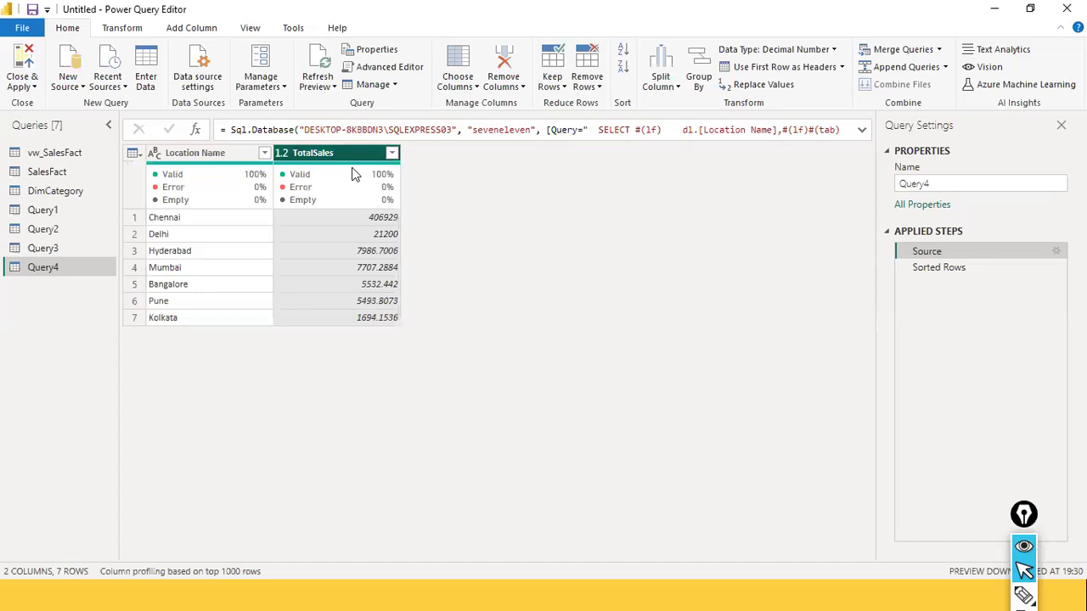
mouse_move(354, 174)
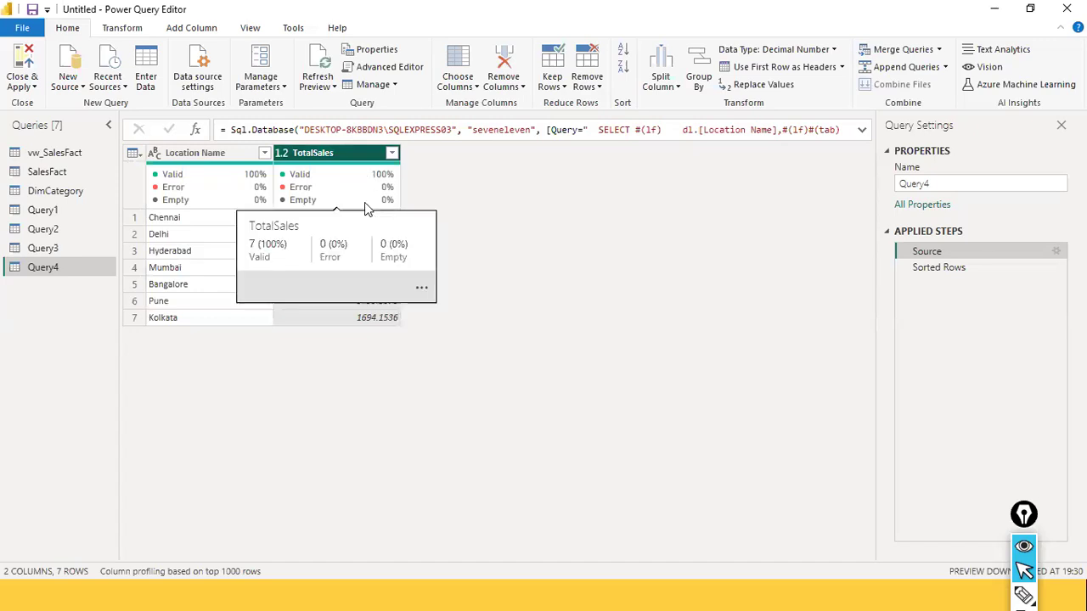
Switch to SQL Server Management Studio, highlight the full grouped SELECT statement, and return to the Power Query Editor
key("alt+Tab")
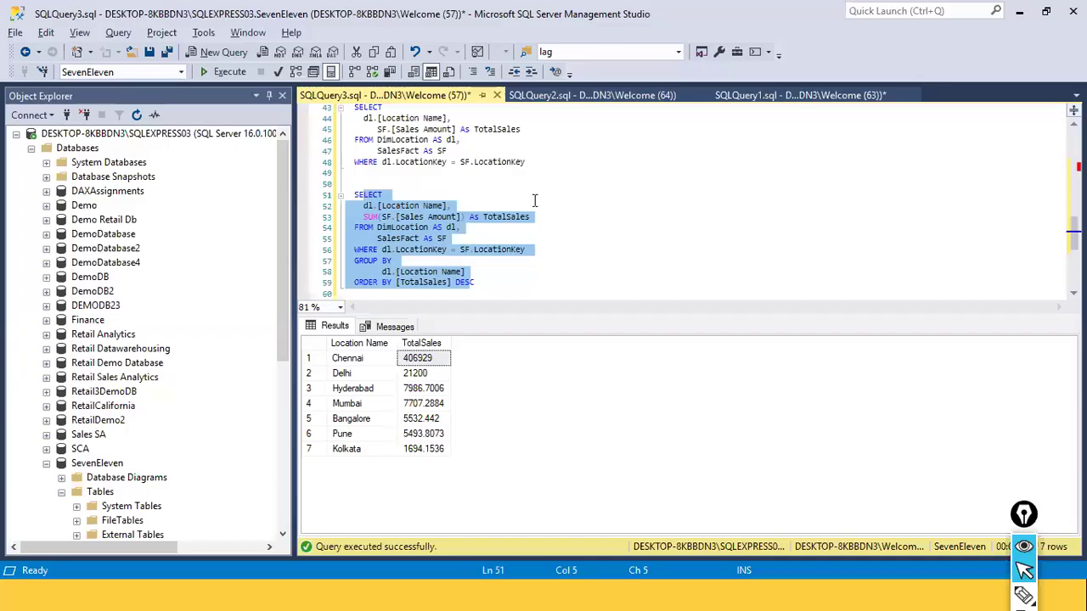
left_click(534, 201)
left_click_drag(503, 287, 355, 197)
key("alt+Tab")
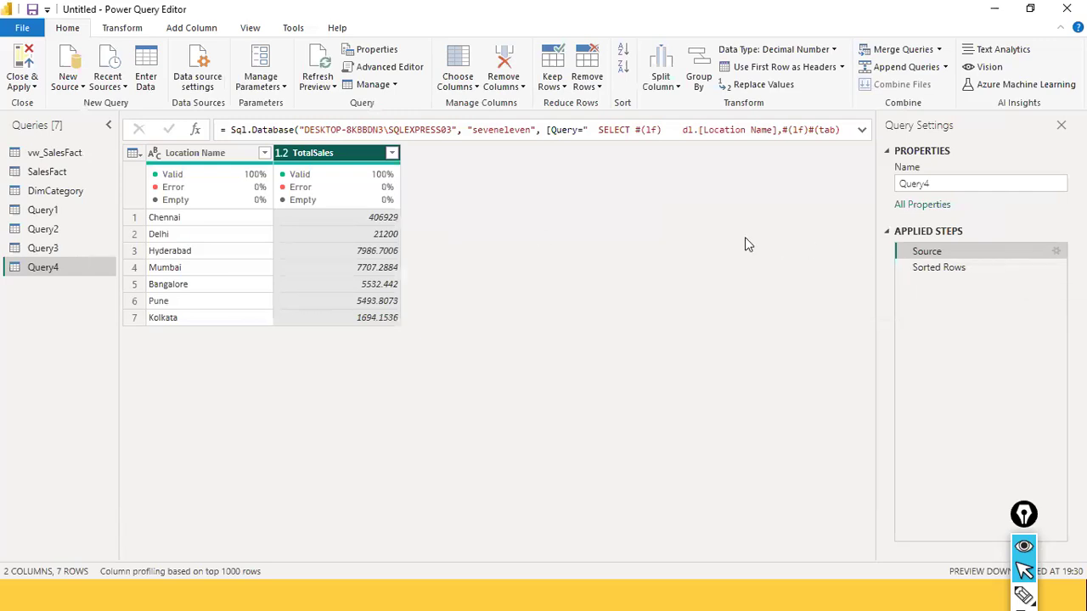
key("alt+Tab")
key("alt+Tab")
Inspect the ORDER BY TotalSales DESC line in Query4's Source SQL statement, then cancel the settings
left_click(1054, 255)
scroll(373, 348, "down", 2)
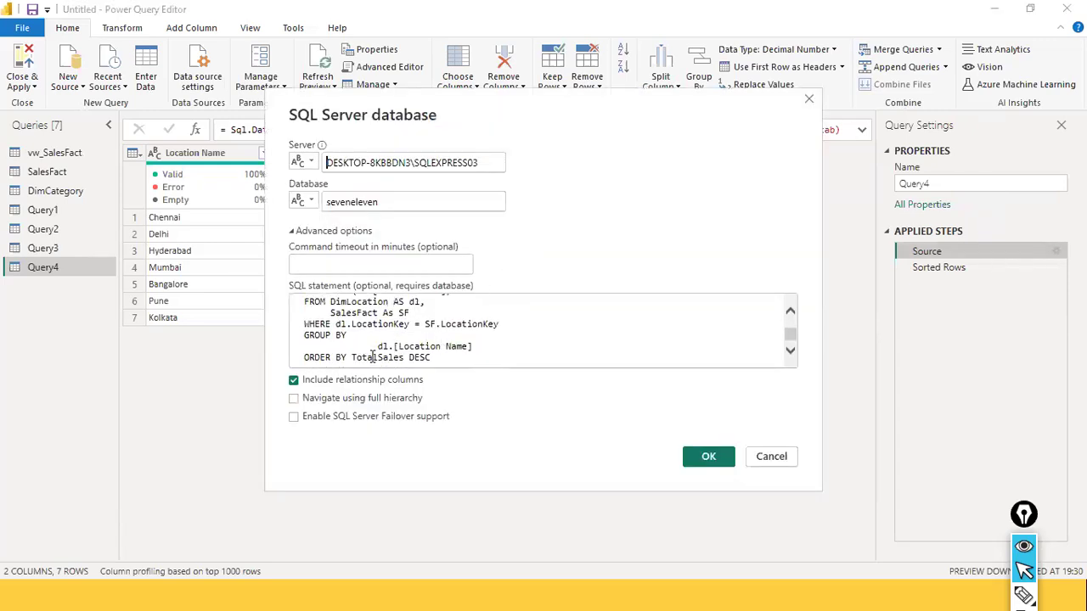
left_click_drag(307, 356, 448, 365)
left_click(491, 360)
left_click(755, 456)
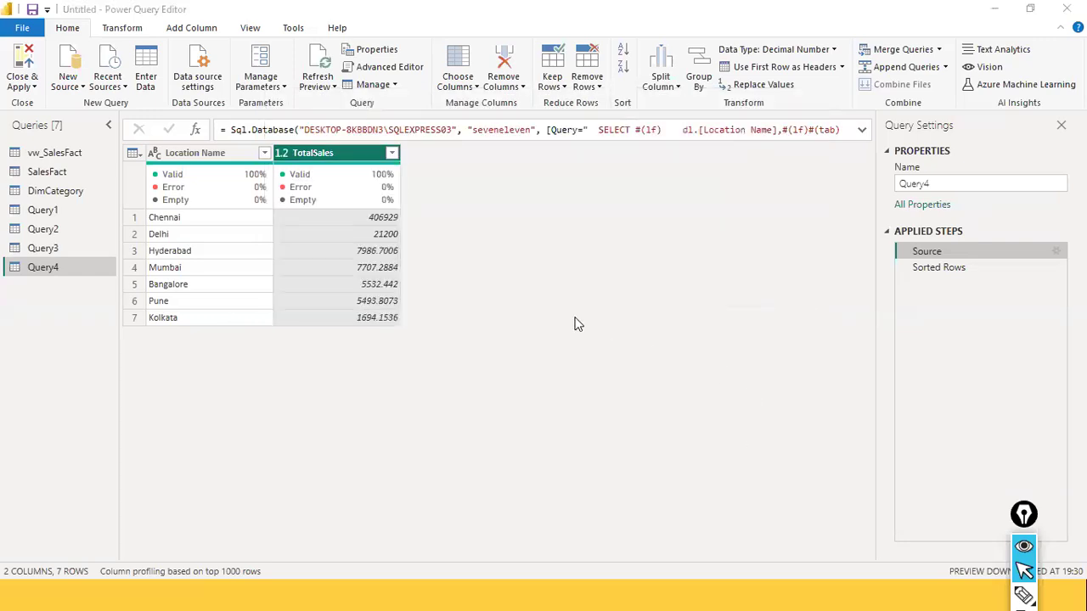
Switch to SQL Server Management Studio and review the SELECT statement on lines 51 to 59, highlighting it from end to start
key("alt+Tab")
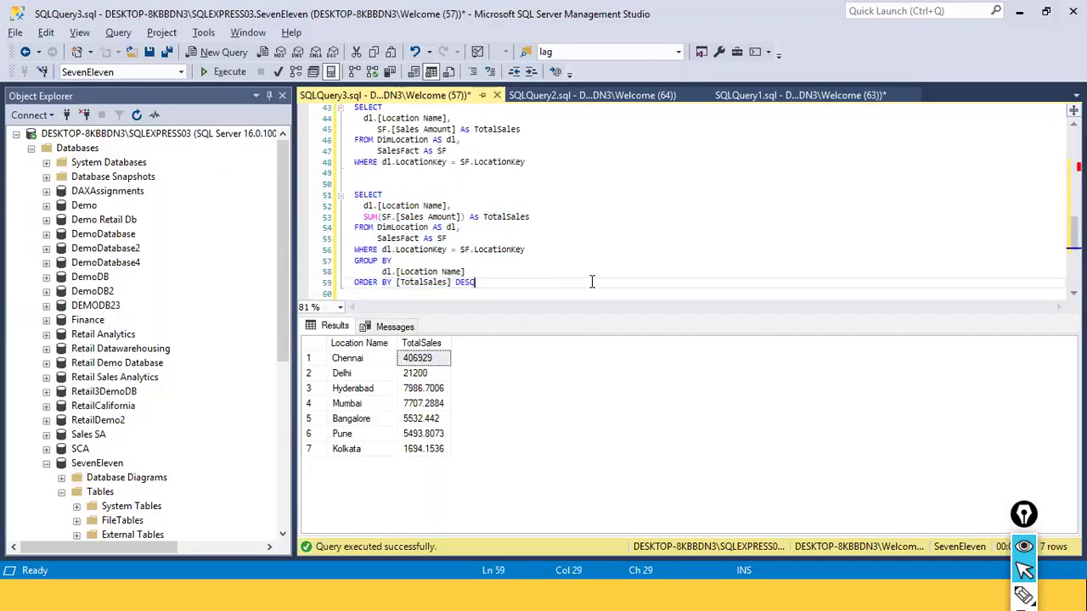
scroll(314, 223, "down", 2)
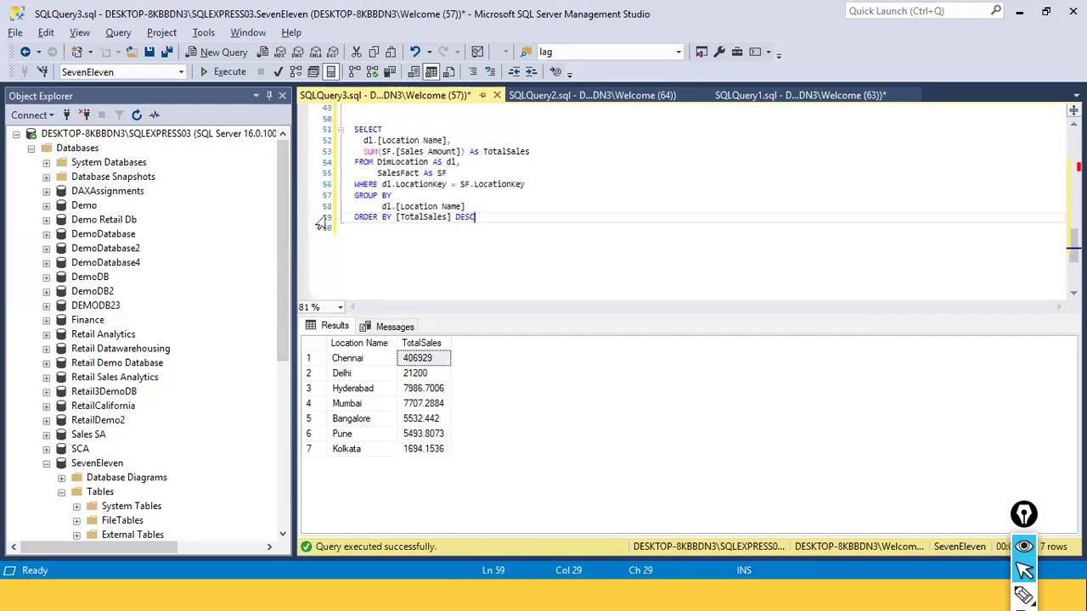
left_click(520, 229)
left_click(350, 129, "shift")
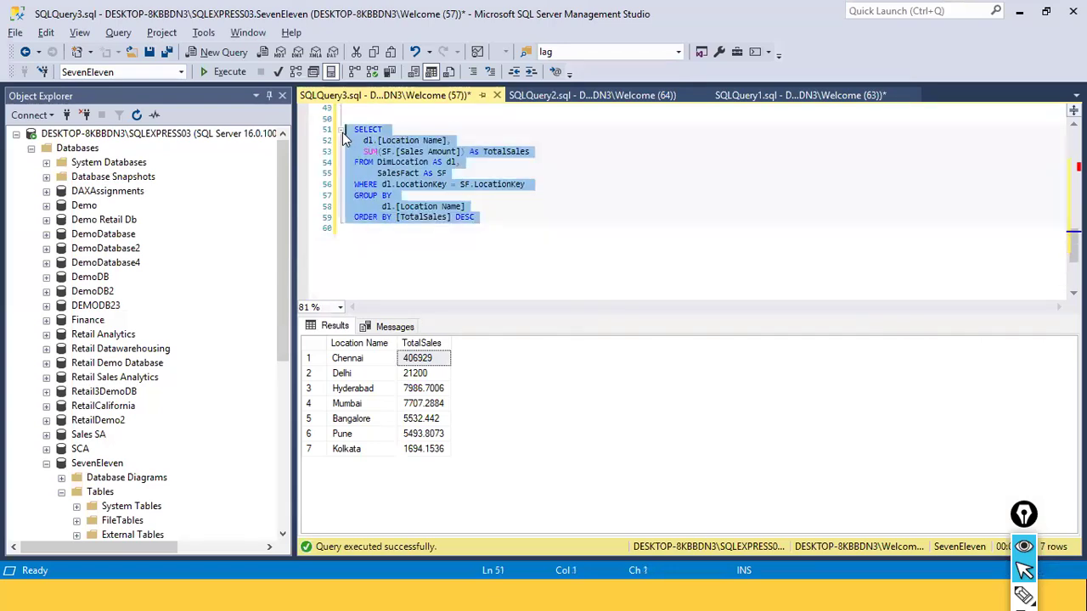
left_click(570, 239)
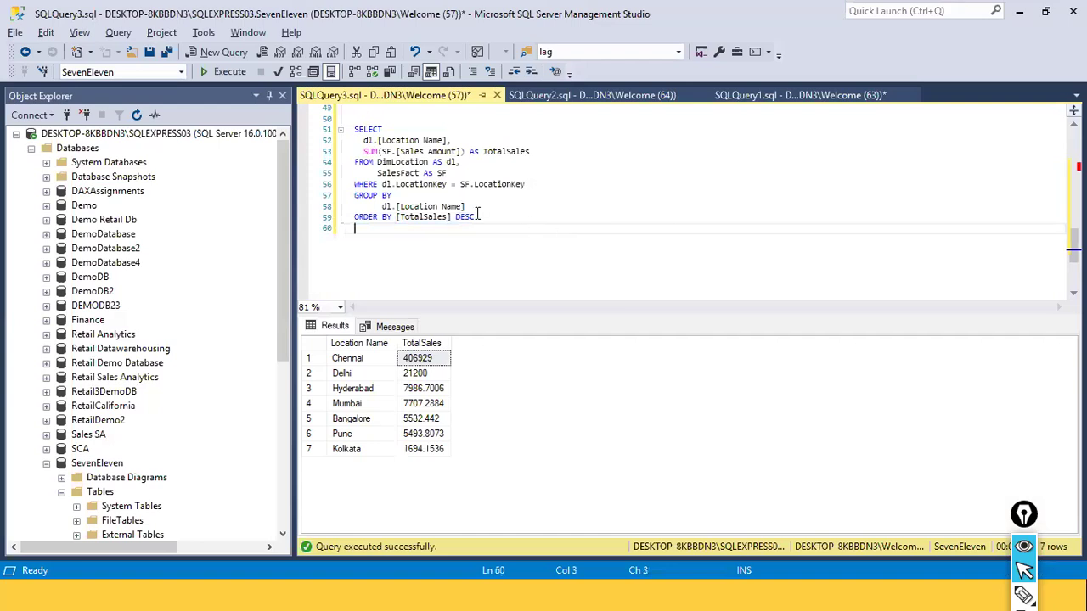
left_click(312, 132, "shift")
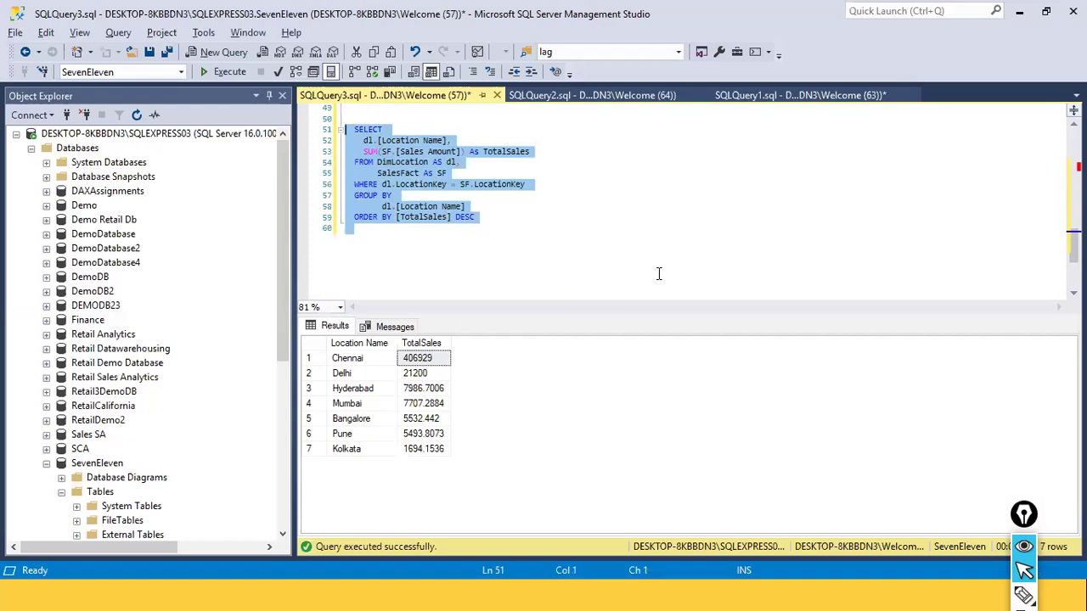
left_click_drag(520, 223, 357, 130)
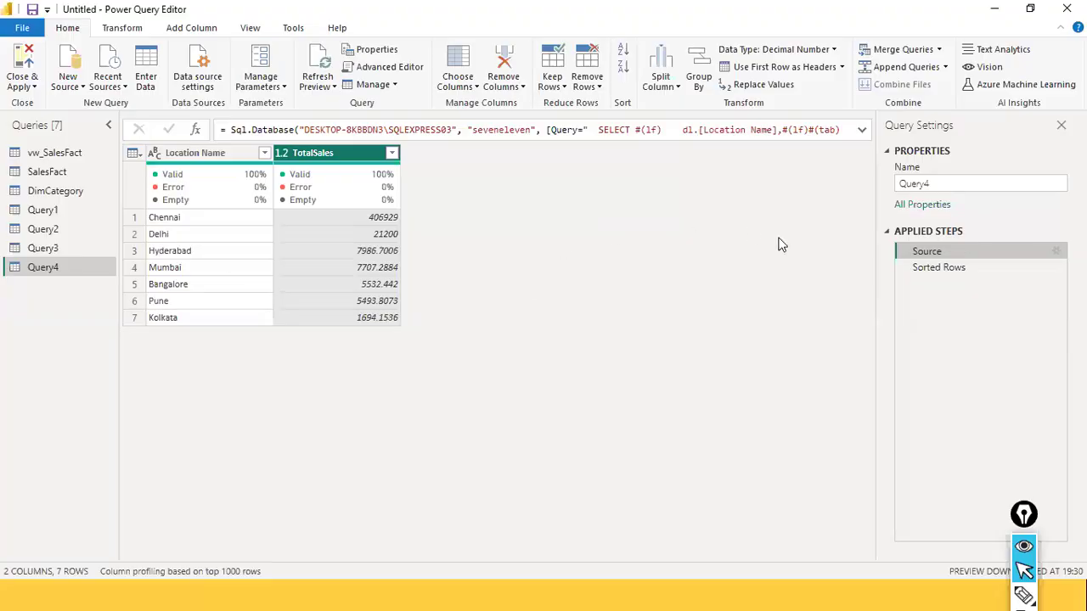
Compare Query4's preview with the Management Studio results and highlight the ORDER BY [TotalSales] DESC line in the SQL script
key("alt+Tab")
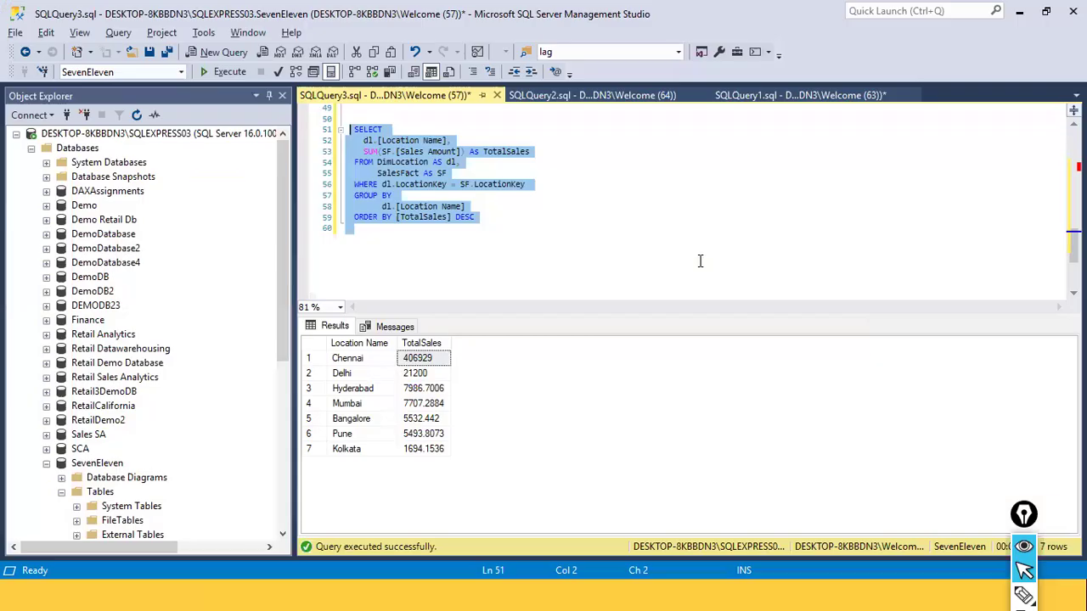
key("alt+Tab")
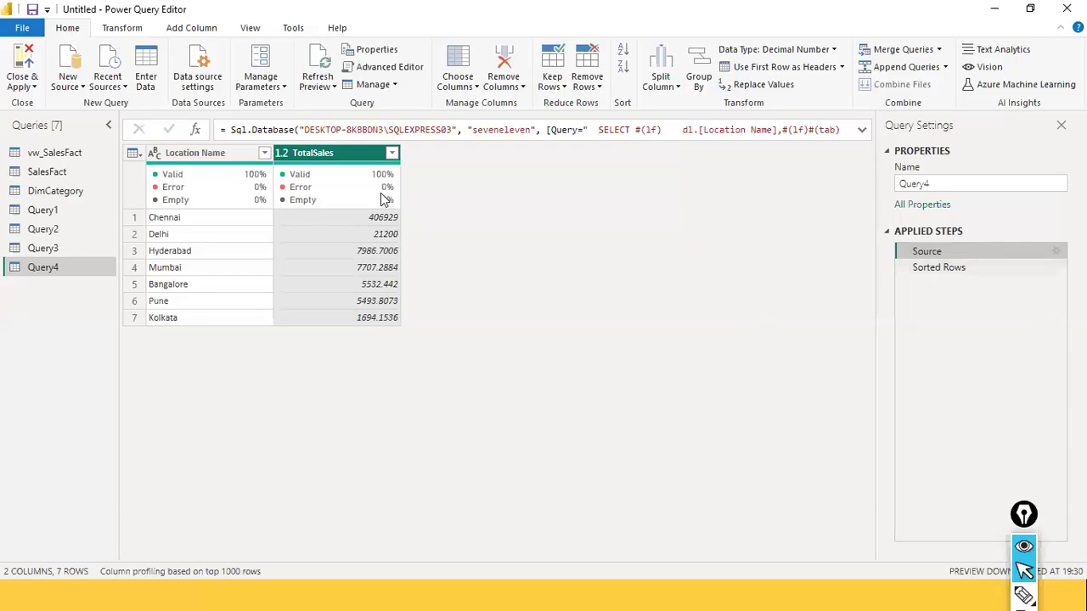
key("alt+Tab")
key("alt+Tab")
key("alt+Tab")
left_click_drag(491, 218, 344, 219)
Display Query4's Source settings in the Power Query Editor again and highlight the ORDER BY TotalSales DESC clause
left_click(1055, 252)
scroll(498, 339, "down", 2)
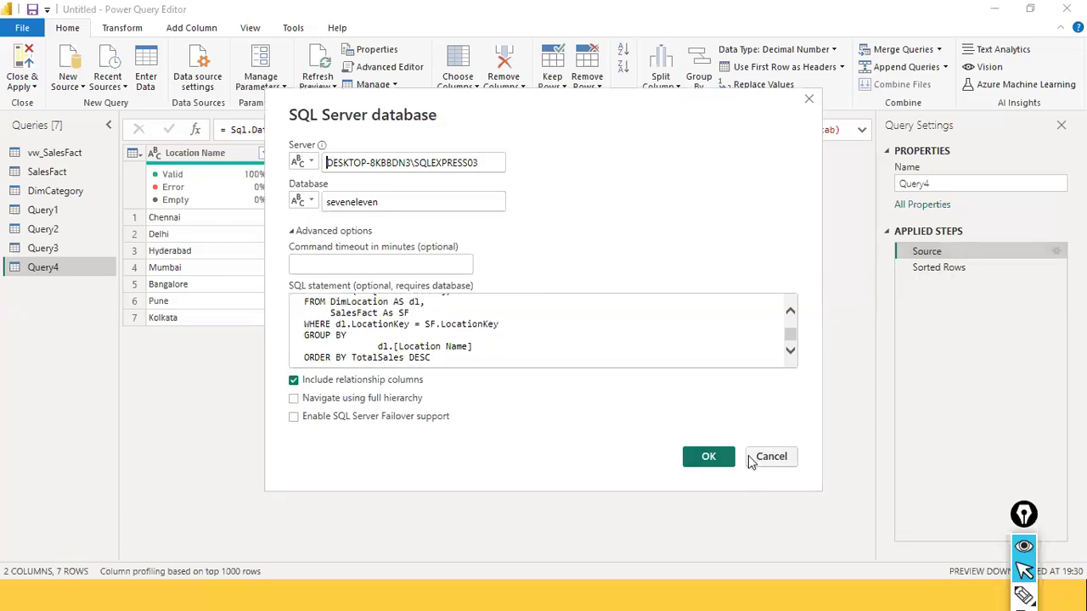
left_click(788, 456)
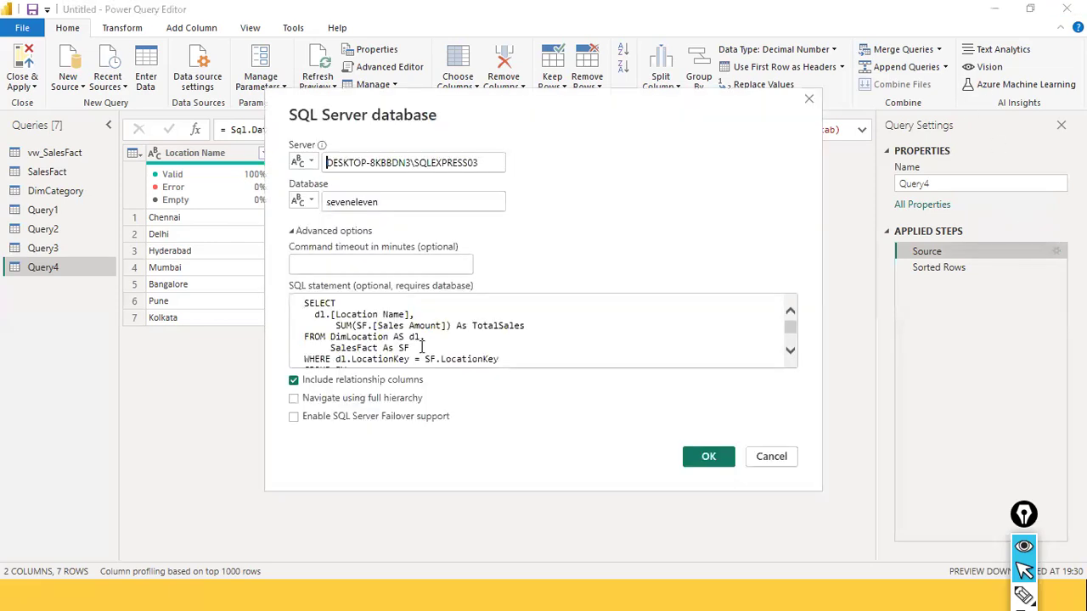
scroll(423, 349, "down", 2)
left_click_drag(431, 358, 299, 363)
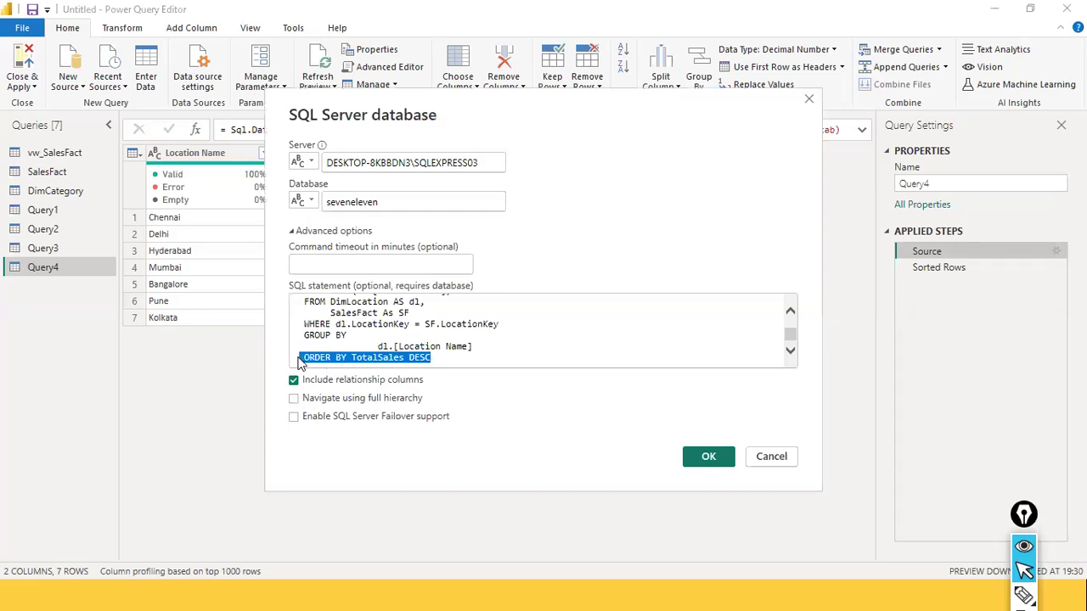
Confirm Query4's Source settings, leave the Power Query Editor and try to apply the pending query changes
left_click(331, 509)
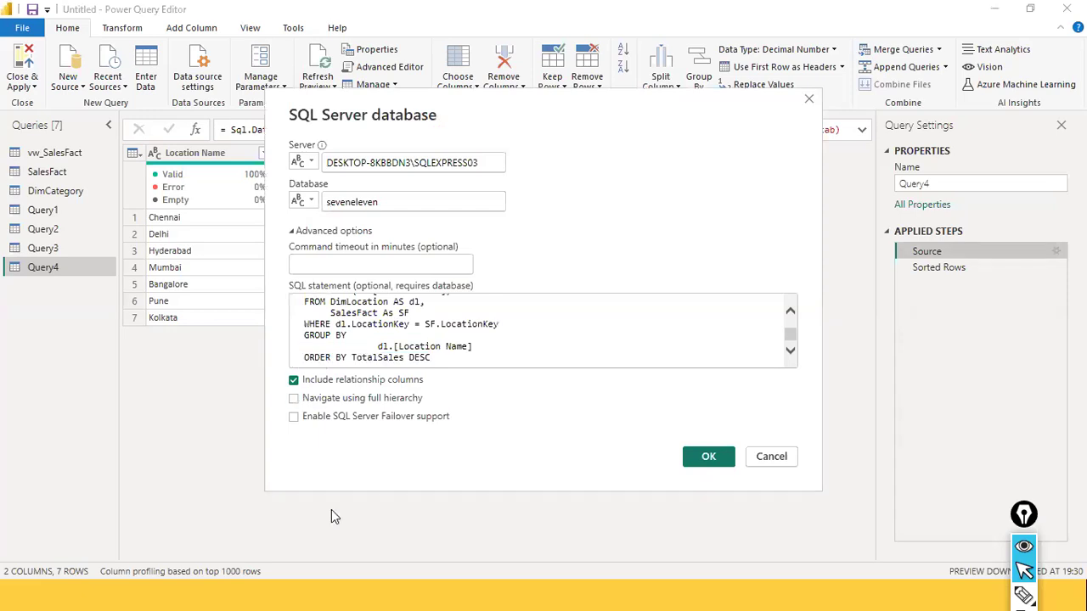
left_click(722, 460)
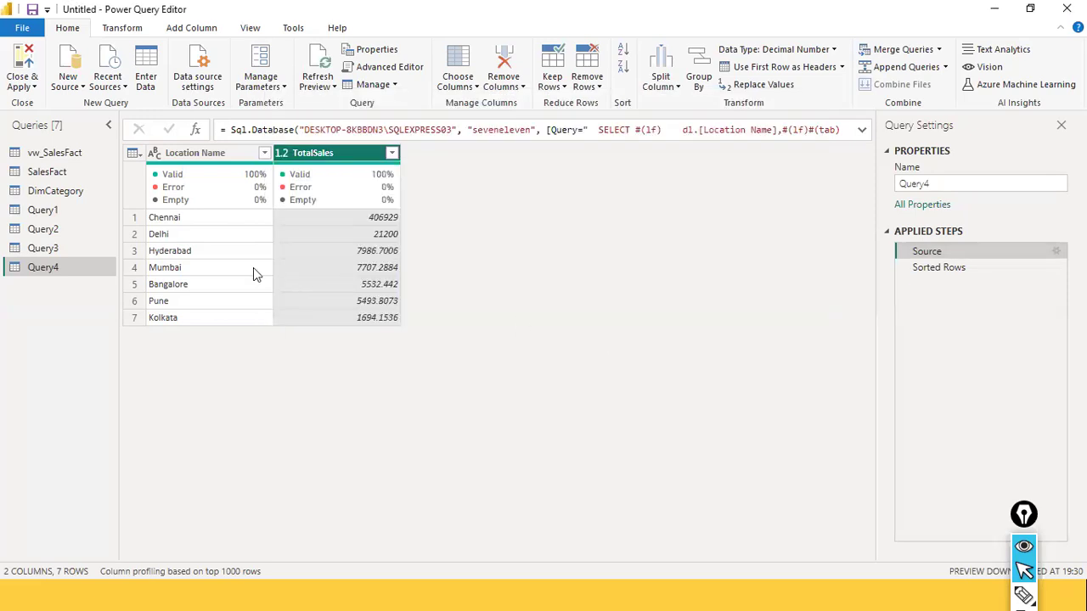
left_click(54, 155)
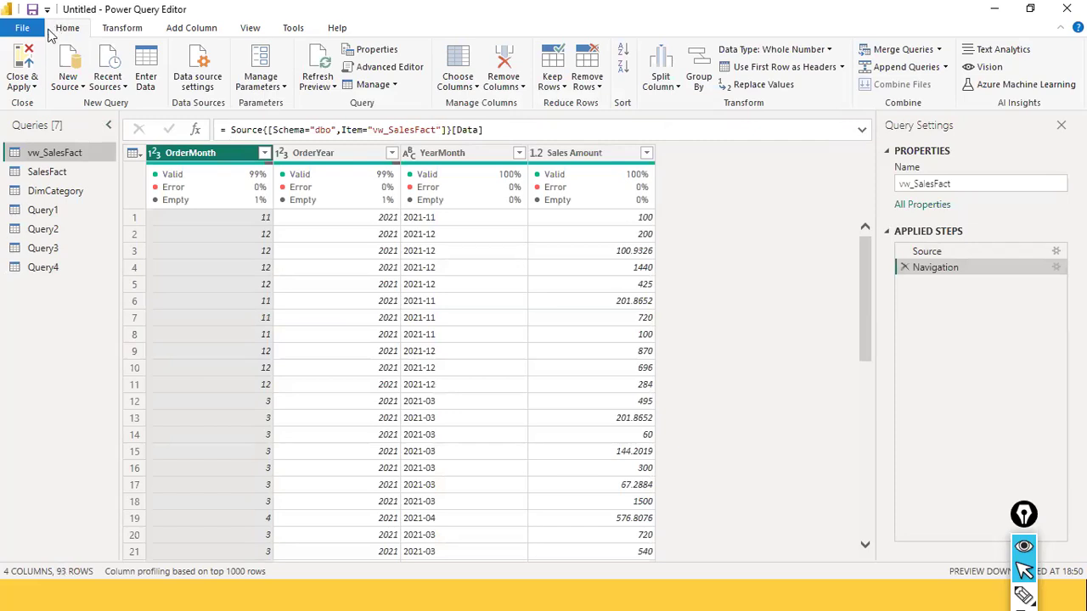
left_click(22, 29)
left_click(396, 49)
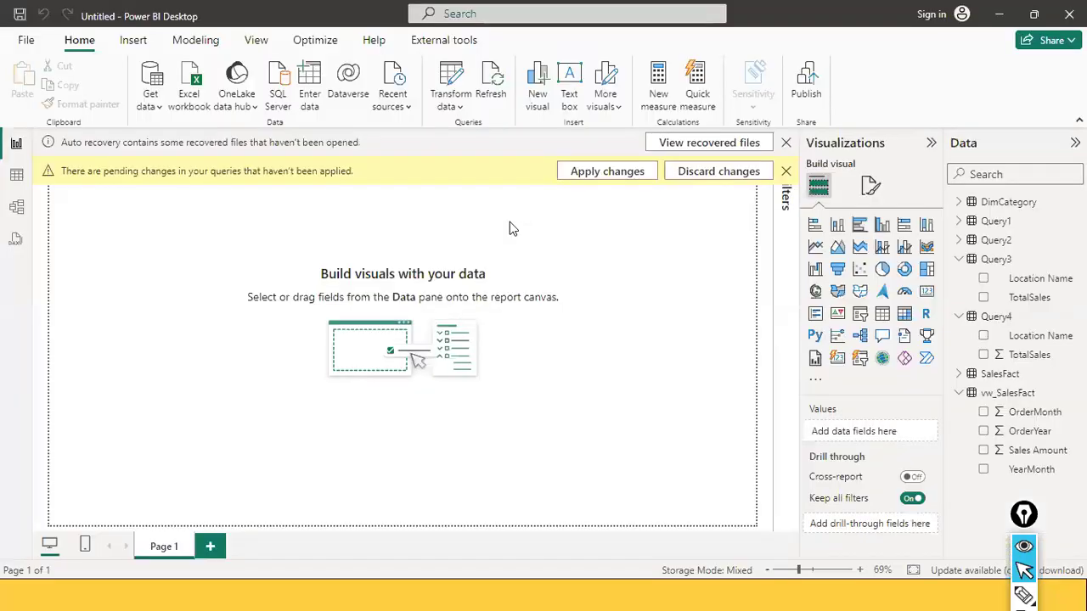
left_click(607, 172)
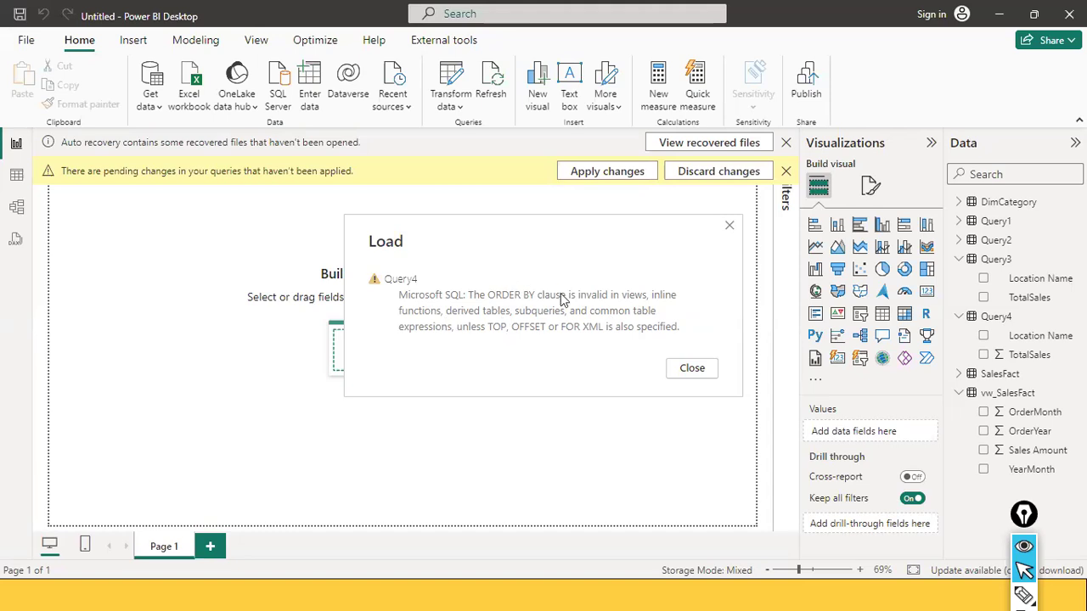
left_click(713, 371)
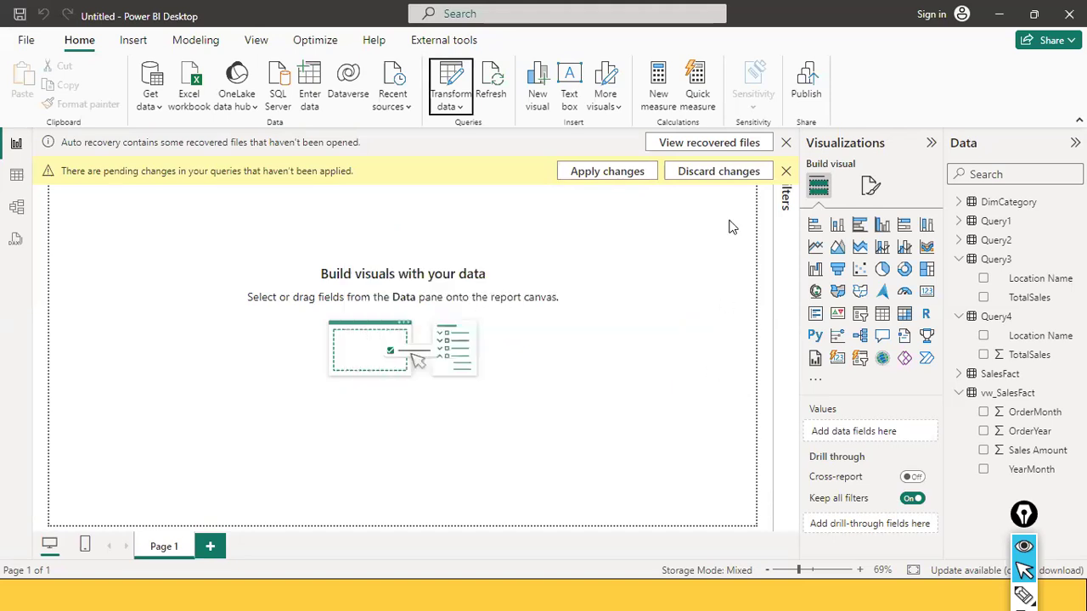
Discard the pending Query4 changes and display Query4 in the Power Query Editor again
left_click(719, 178)
left_click(612, 344)
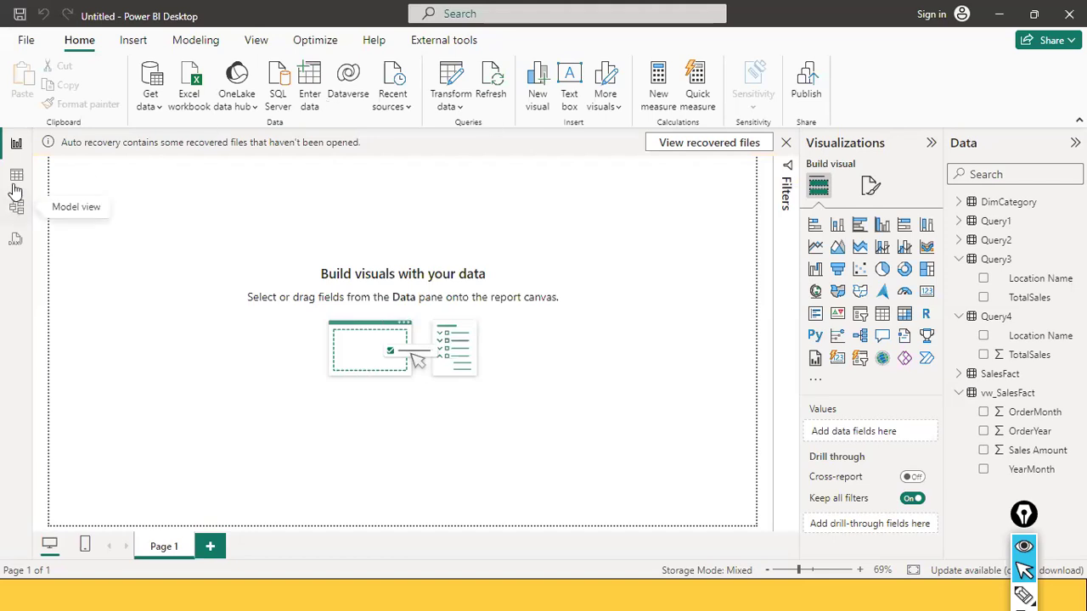
left_click(997, 321)
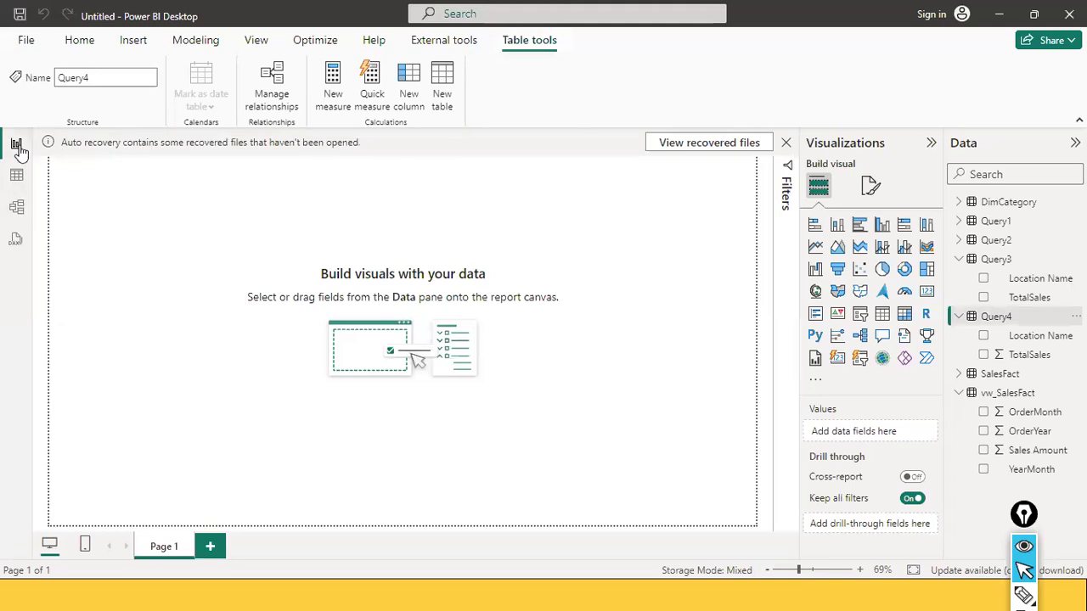
left_click(79, 40)
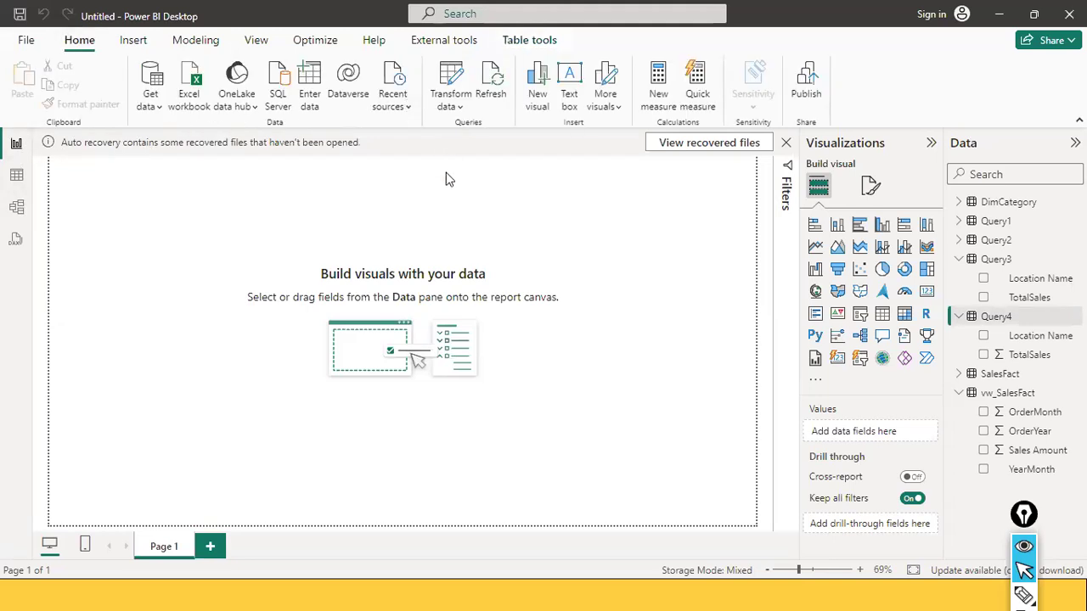
left_click(450, 106)
left_click(468, 130)
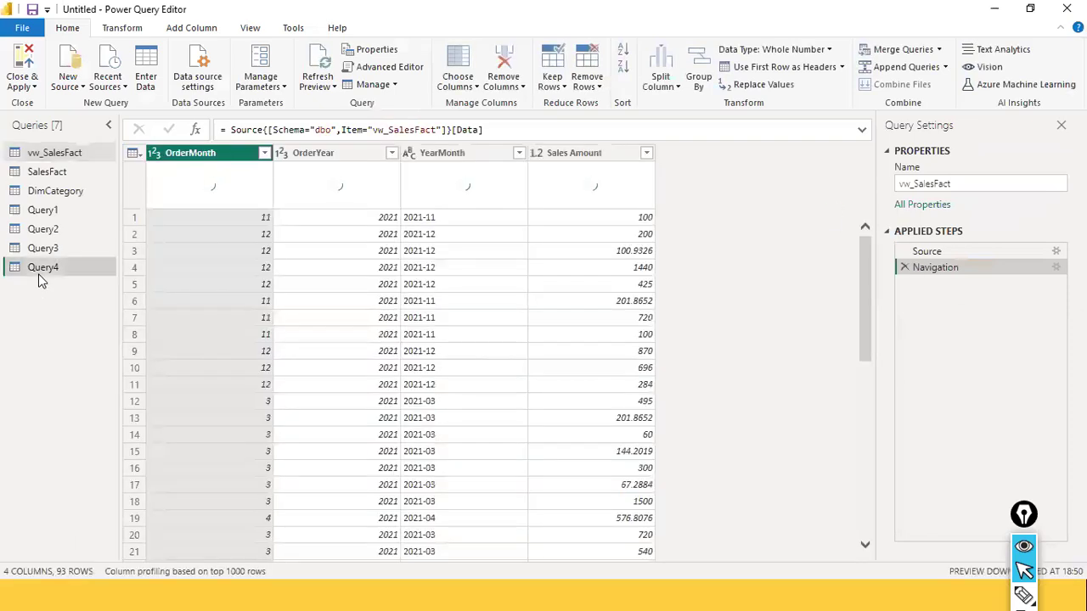
left_click(38, 270)
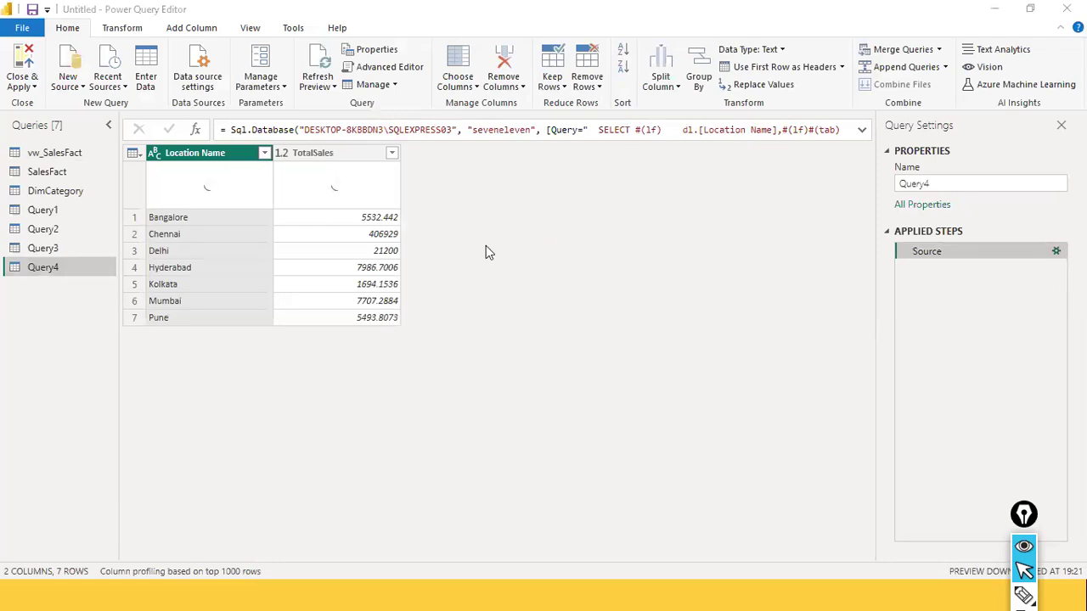
Examine the SQL statement in Query4's Source settings from start to end, then cancel the settings
scroll(497, 311, "down", 1)
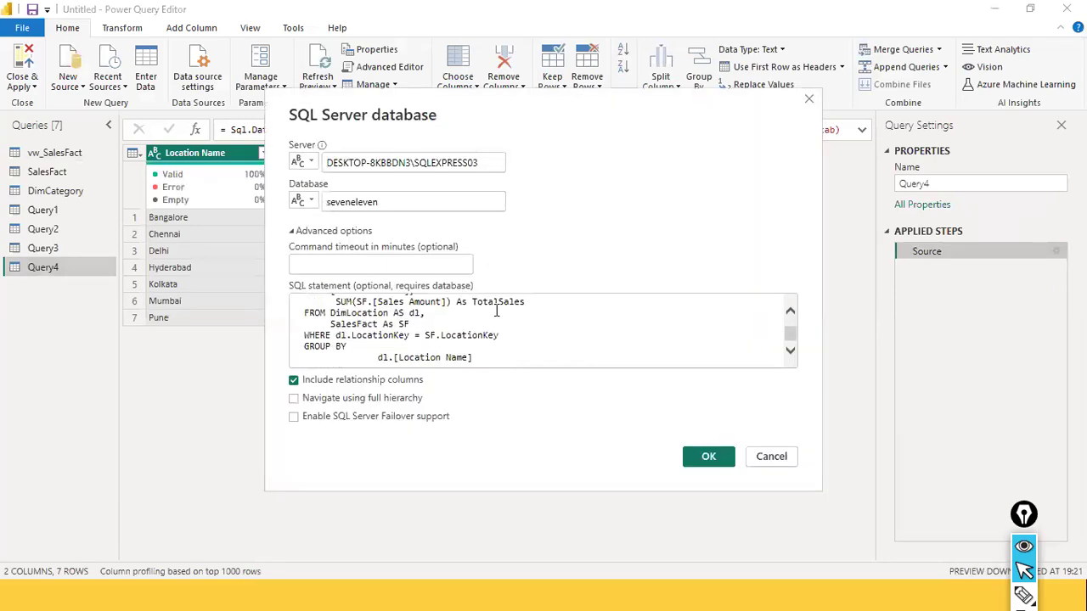
left_click(505, 359)
left_click(582, 331)
scroll(582, 331, "up", 1)
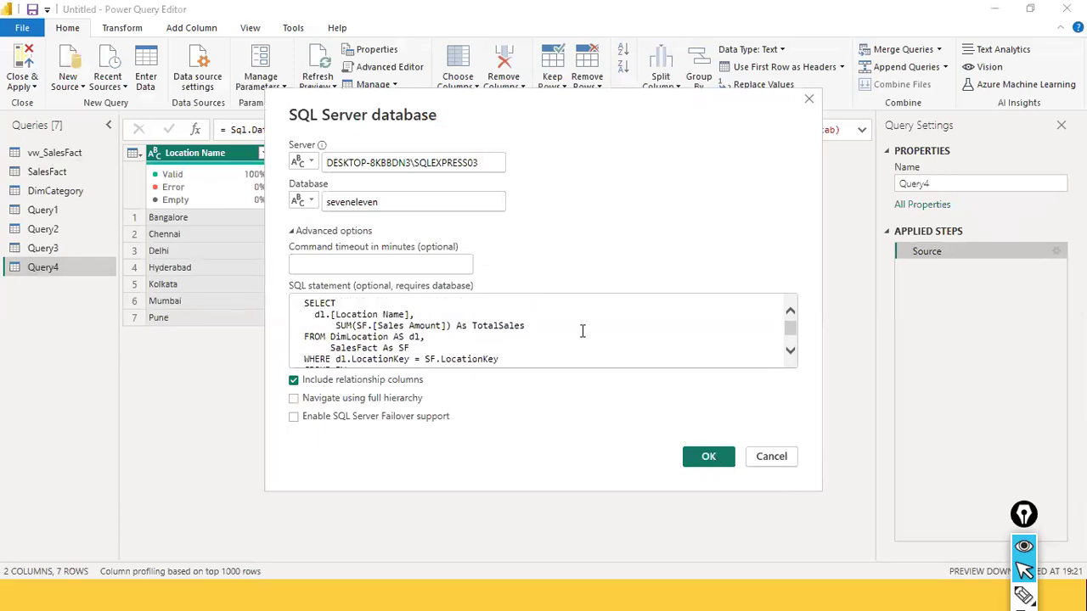
scroll(583, 331, "down", 1)
scroll(582, 331, "down", 1)
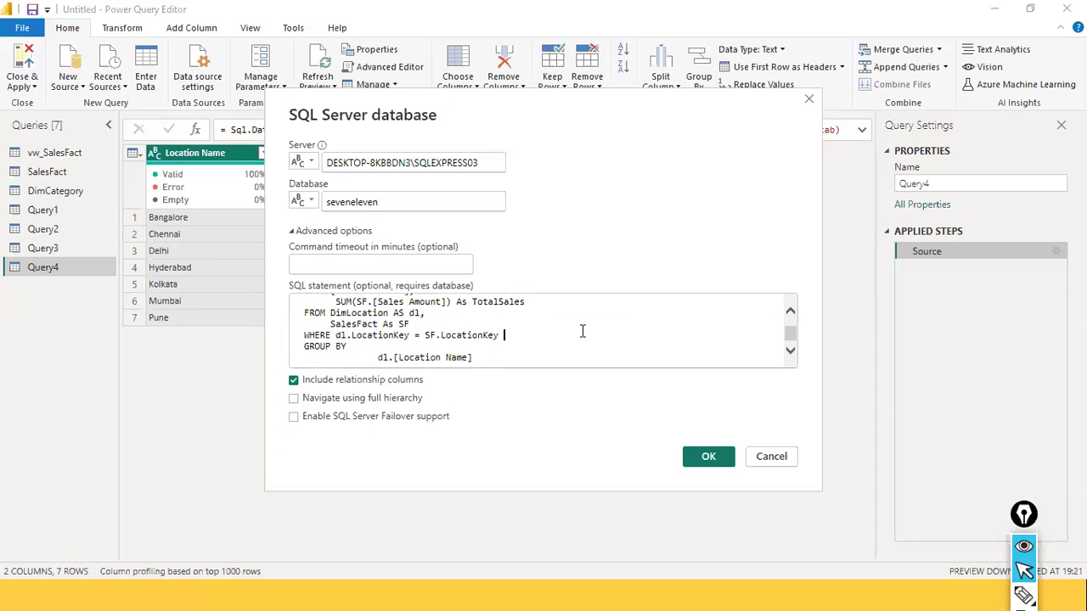
left_click(775, 455)
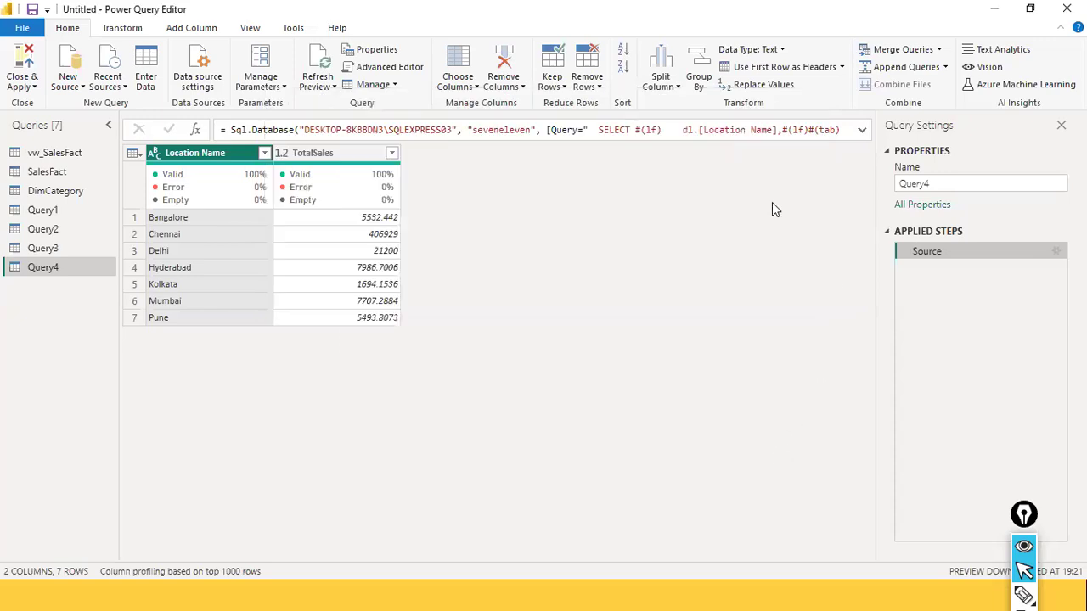
Expand the formula bar and compare the source formulas of Query4, Query3, Query2 and vw_SalesFact, finishing on Query4
left_click(859, 133)
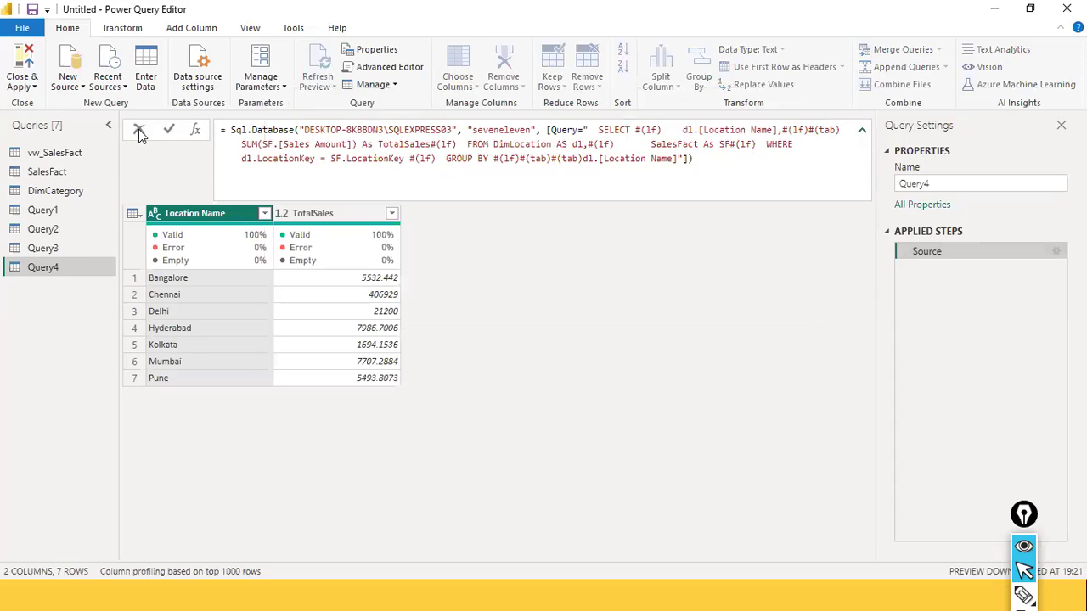
left_click(44, 248)
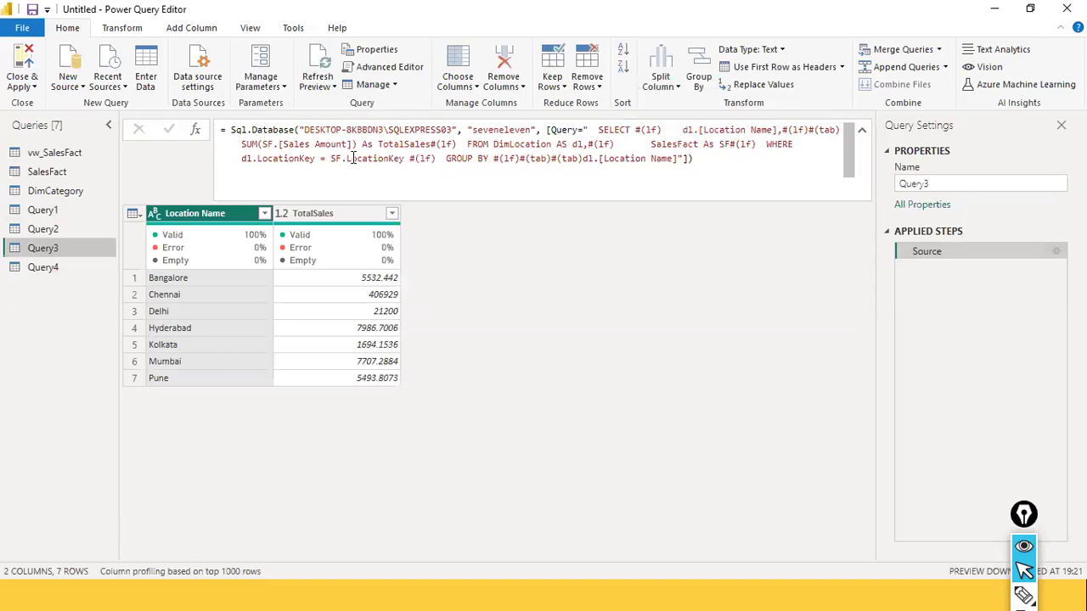
left_click(49, 231)
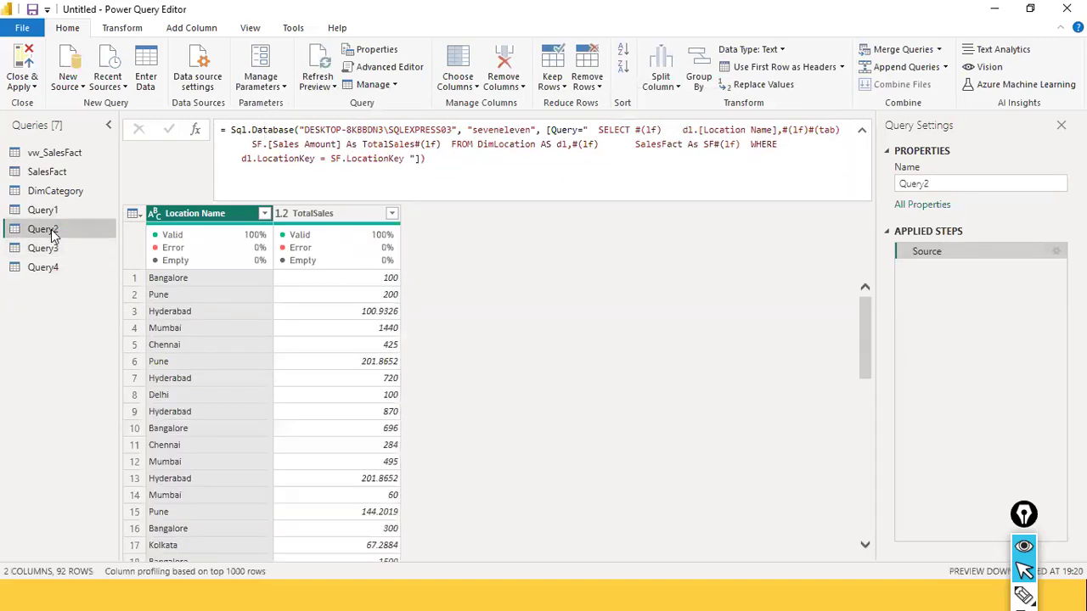
left_click(68, 152)
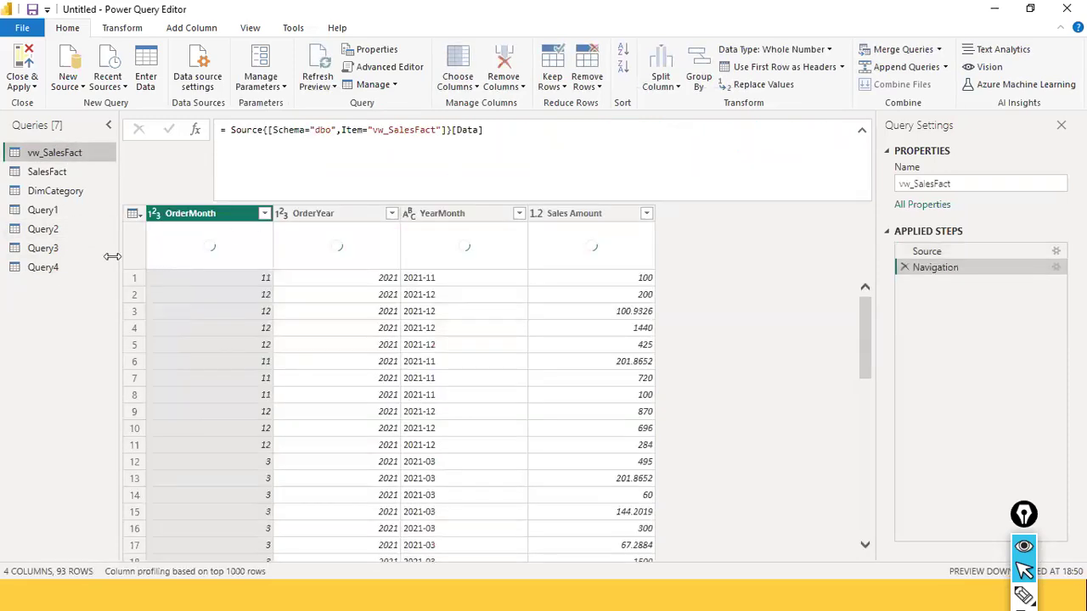
left_click(42, 267)
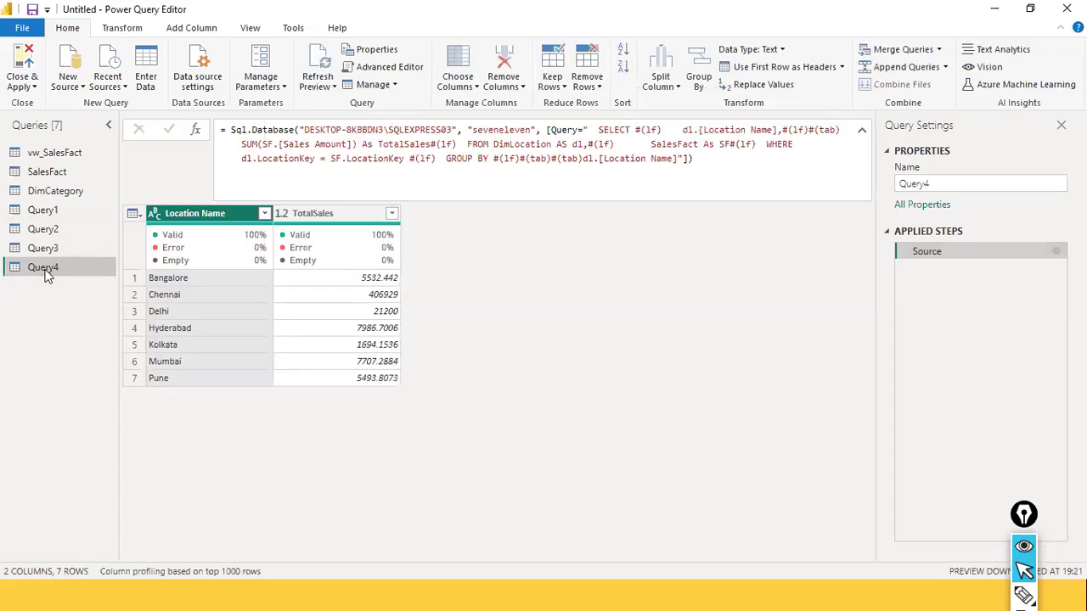
Add the line ORDER BY TotalSales DESC to the end of Query4's Source SQL statement and confirm the settings
left_click(1055, 251)
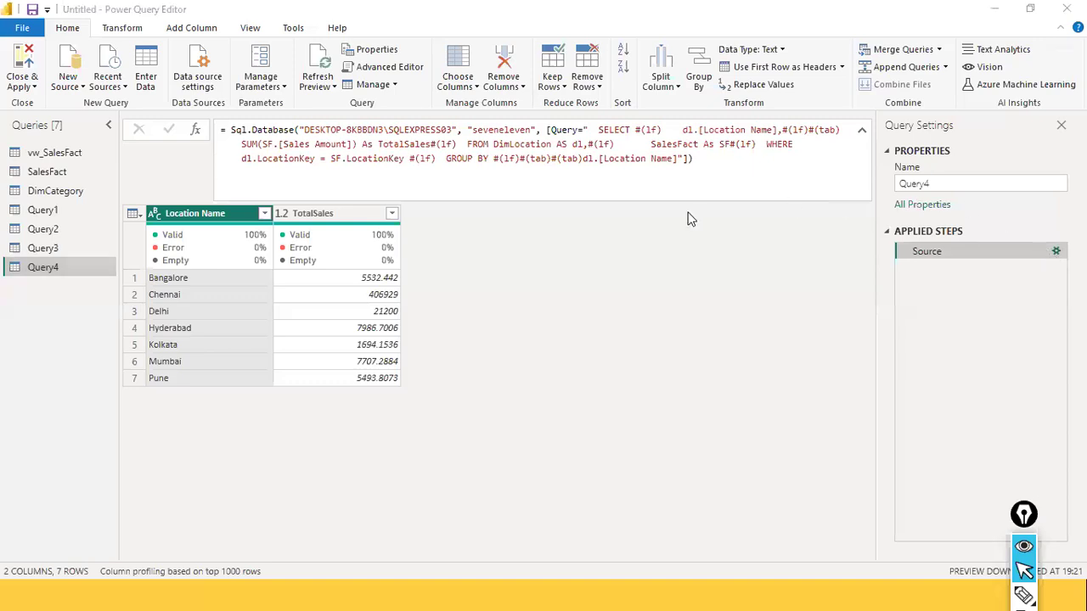
scroll(510, 340, "down", 2)
left_click(503, 353)
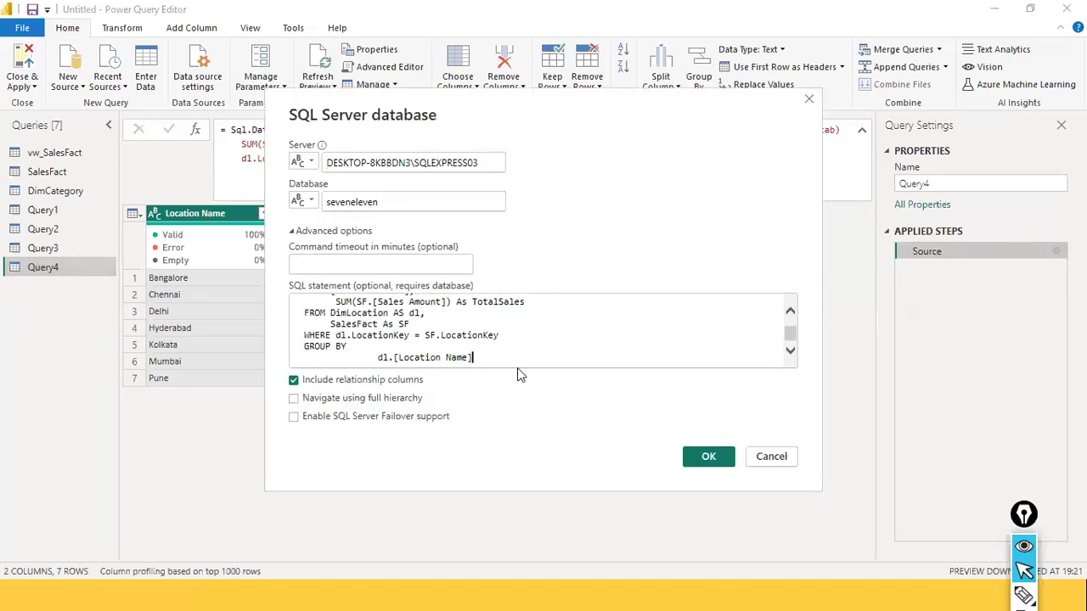
key("Return")
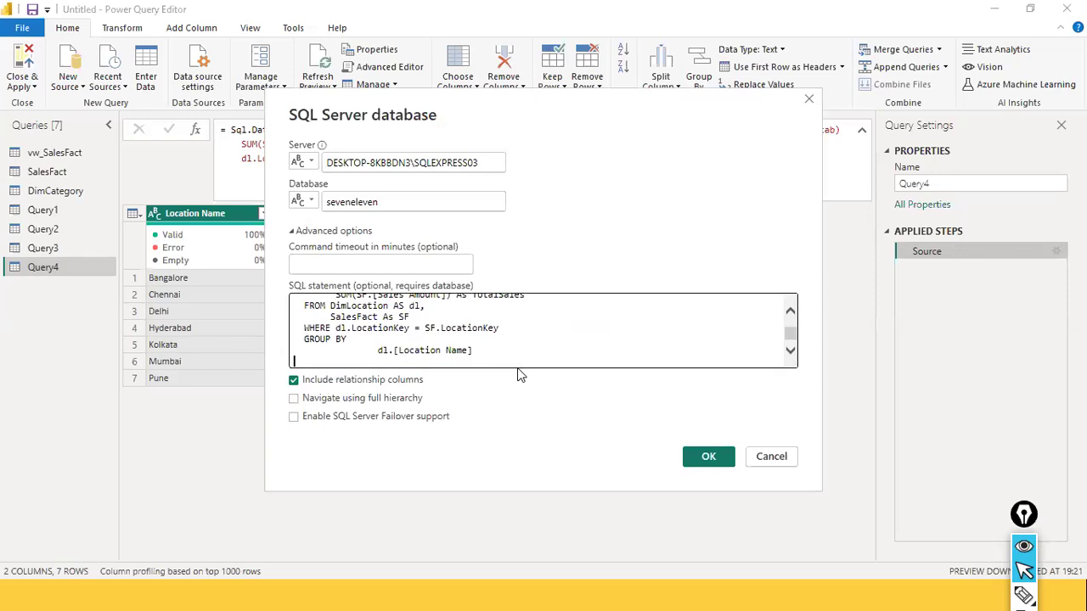
type("O")
scroll(376, 332, "up", 2)
scroll(376, 331, "down", 1)
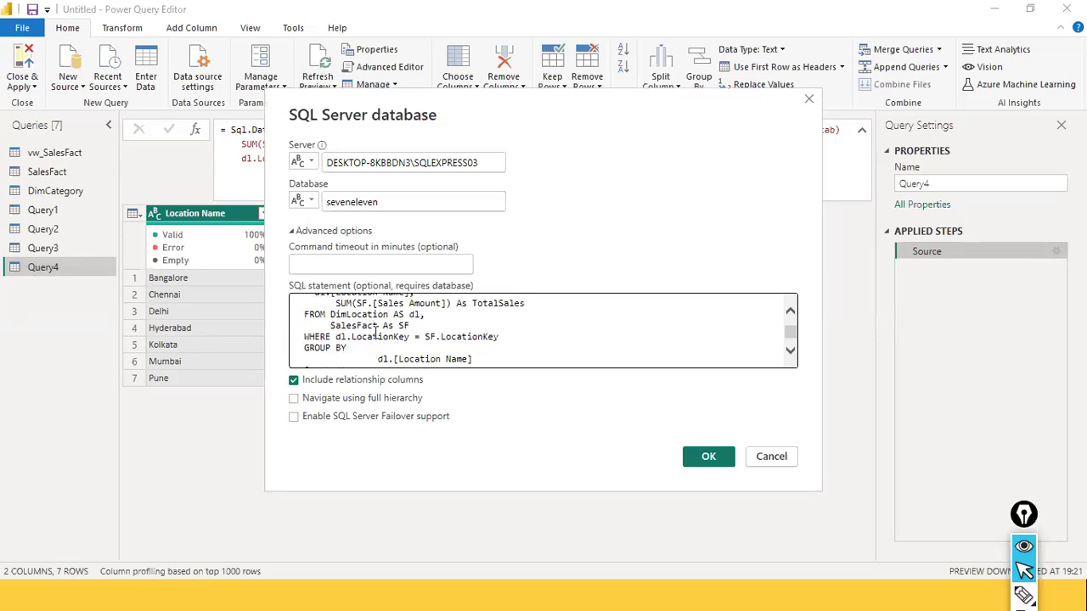
scroll(336, 356, "down", 1)
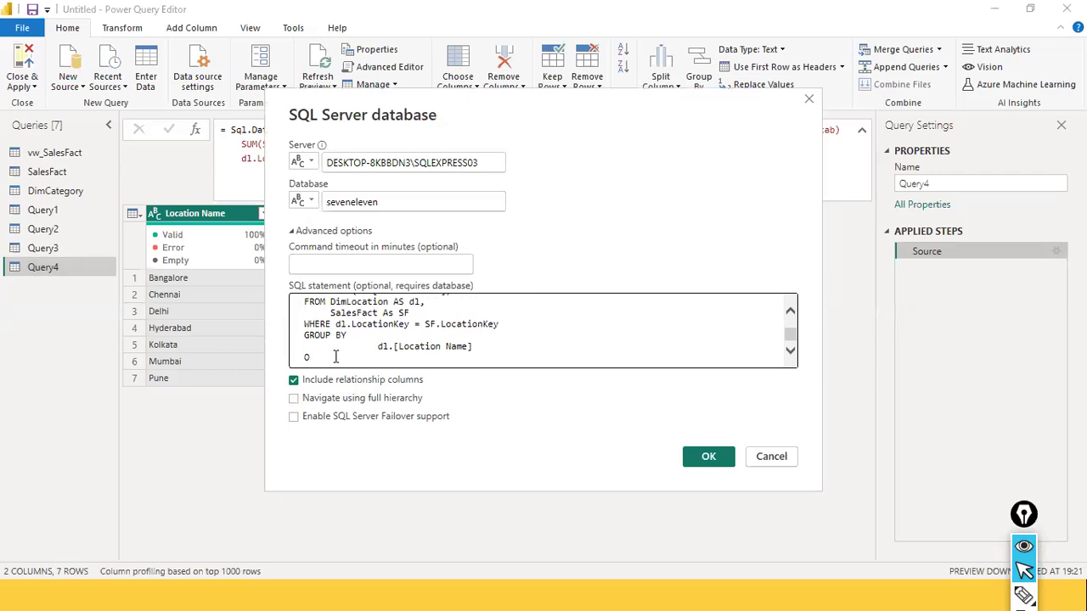
left_click(336, 357)
type("RDER BY TotalSales DES")
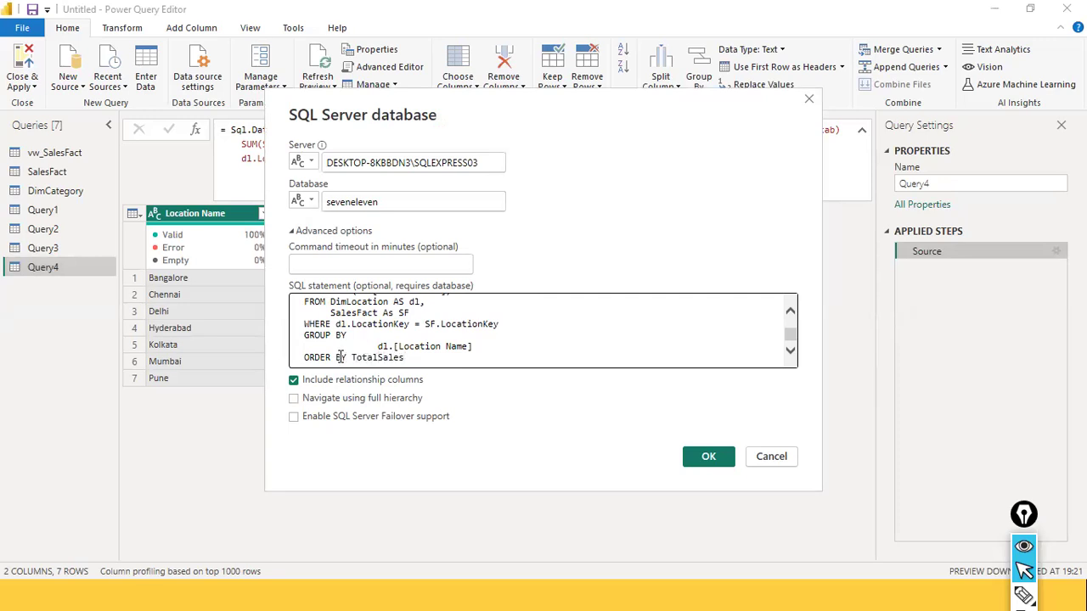
type("C")
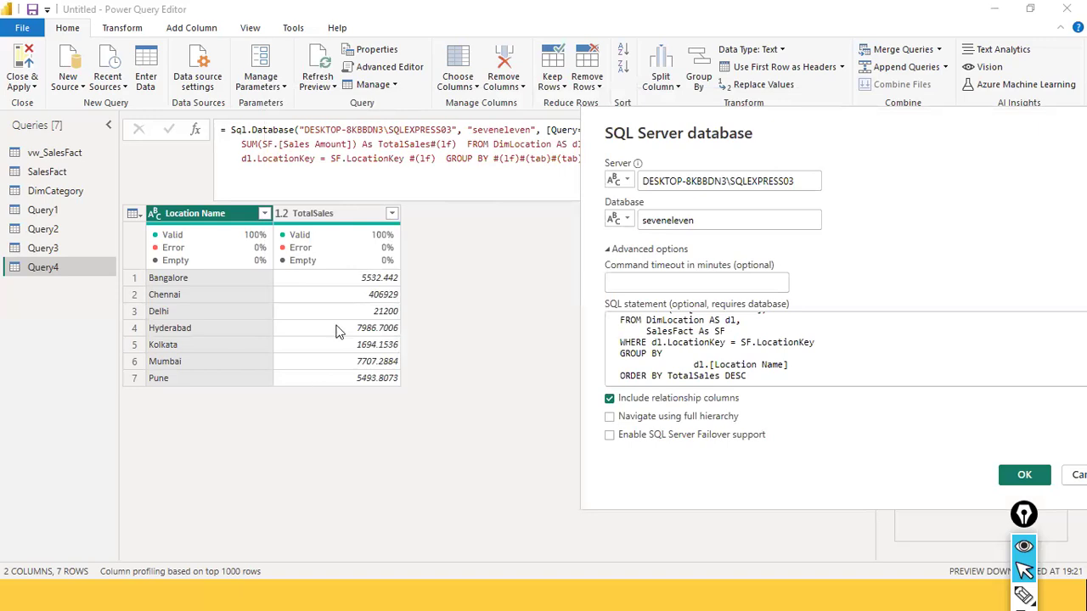
left_click(1024, 477)
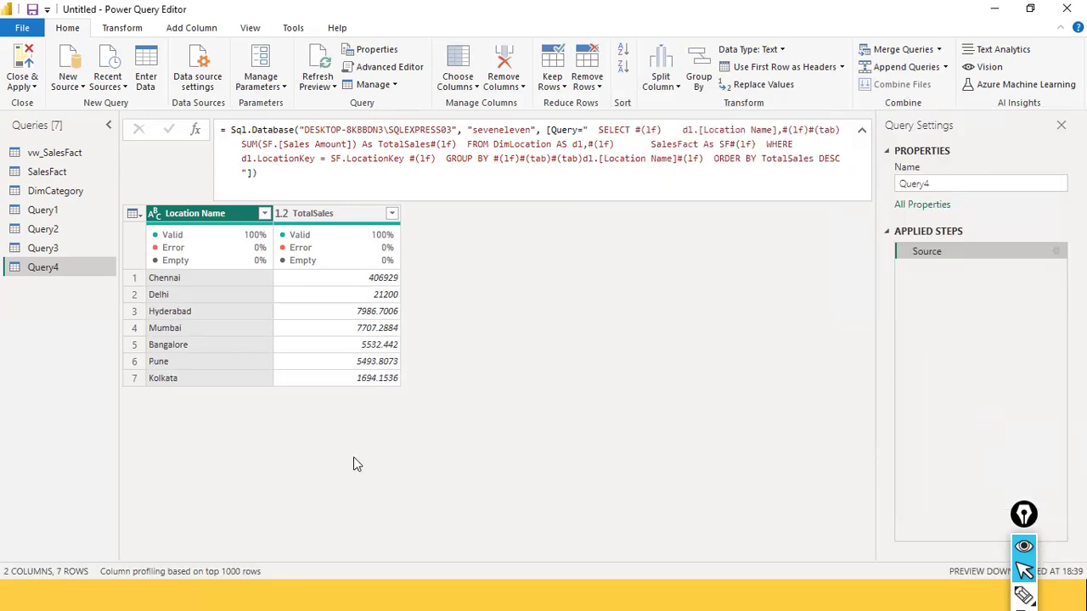
Try to apply Query4's ORDER BY change to the model and discard the pending changes
left_click(22, 27)
left_click(66, 60)
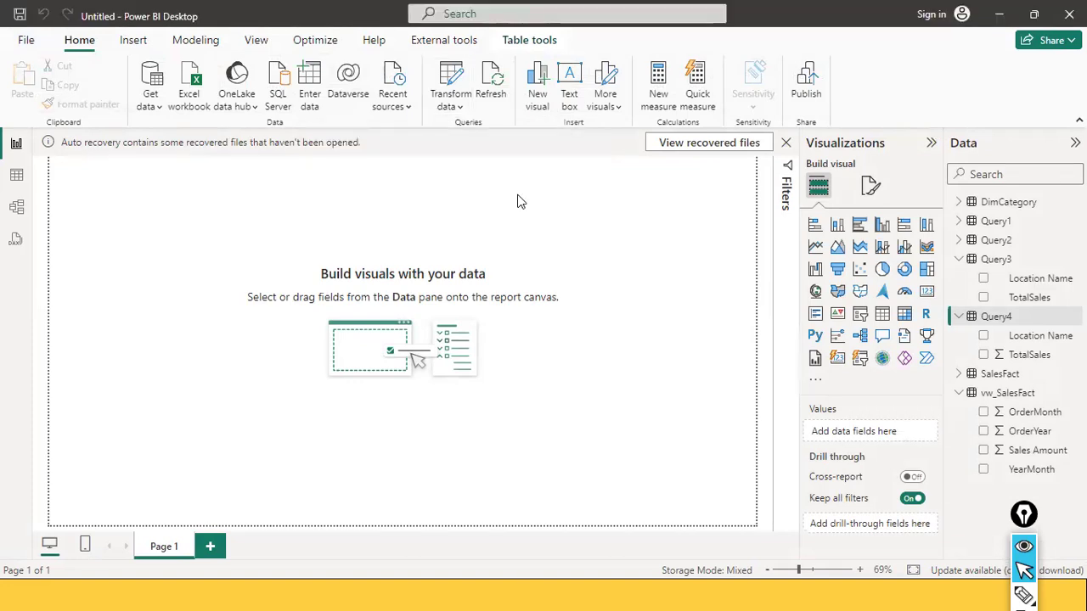
left_click(574, 176)
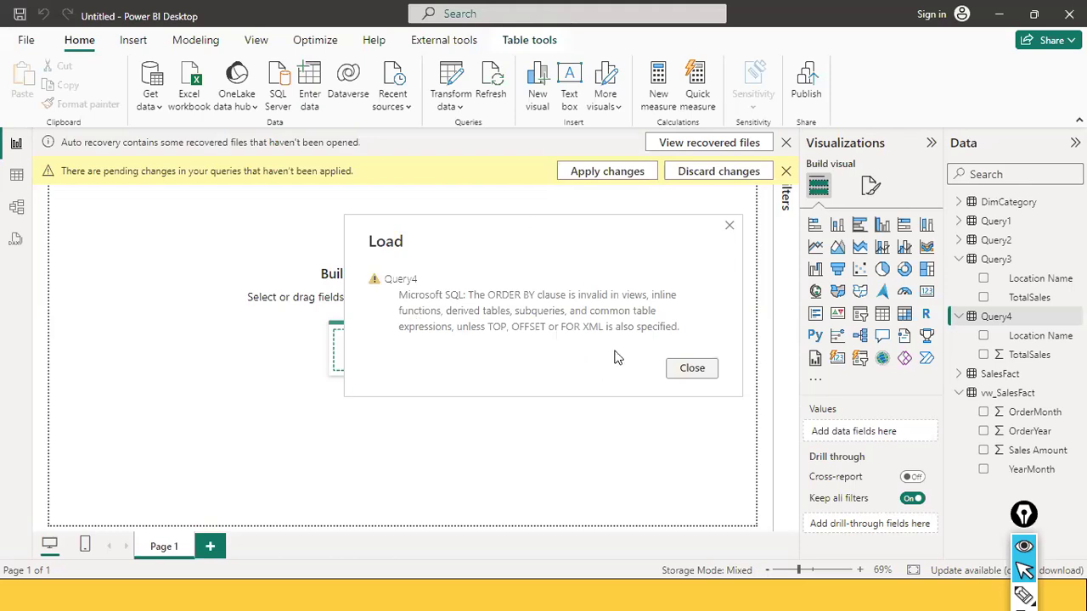
left_click(690, 367)
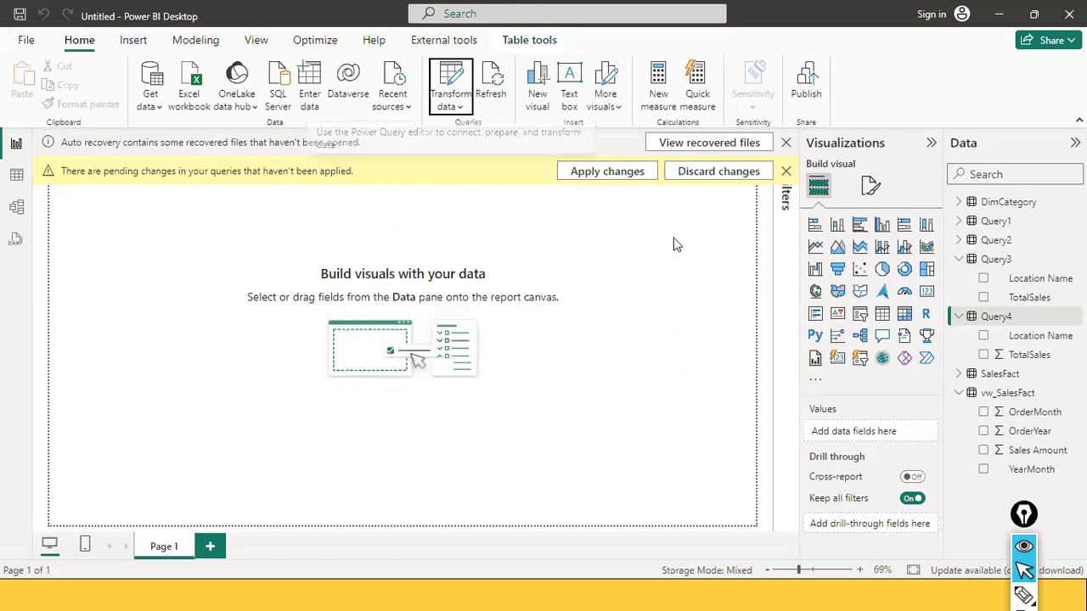
left_click(699, 176)
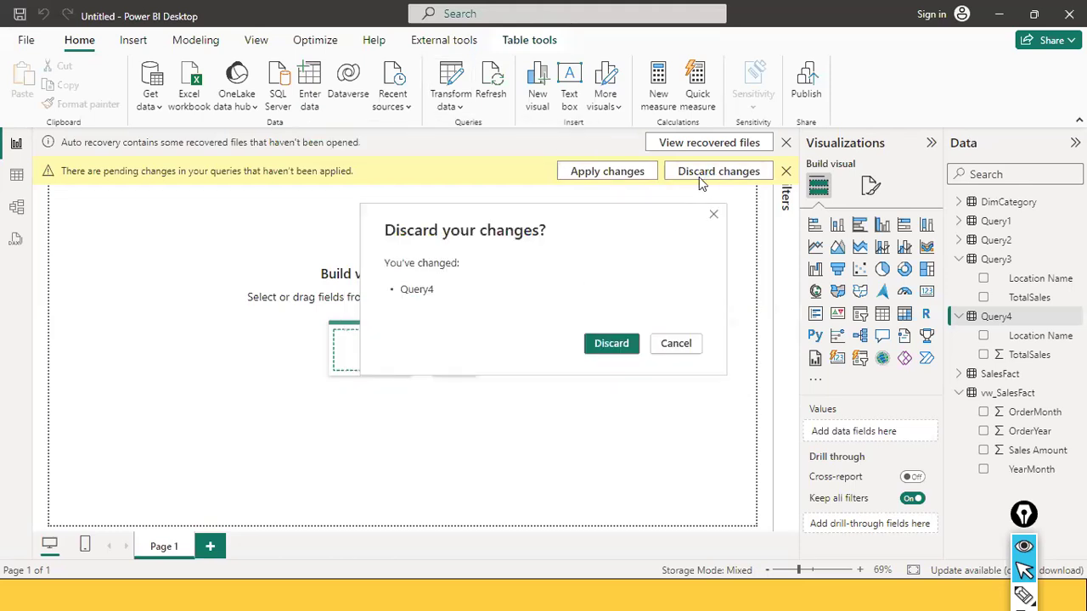
left_click(608, 345)
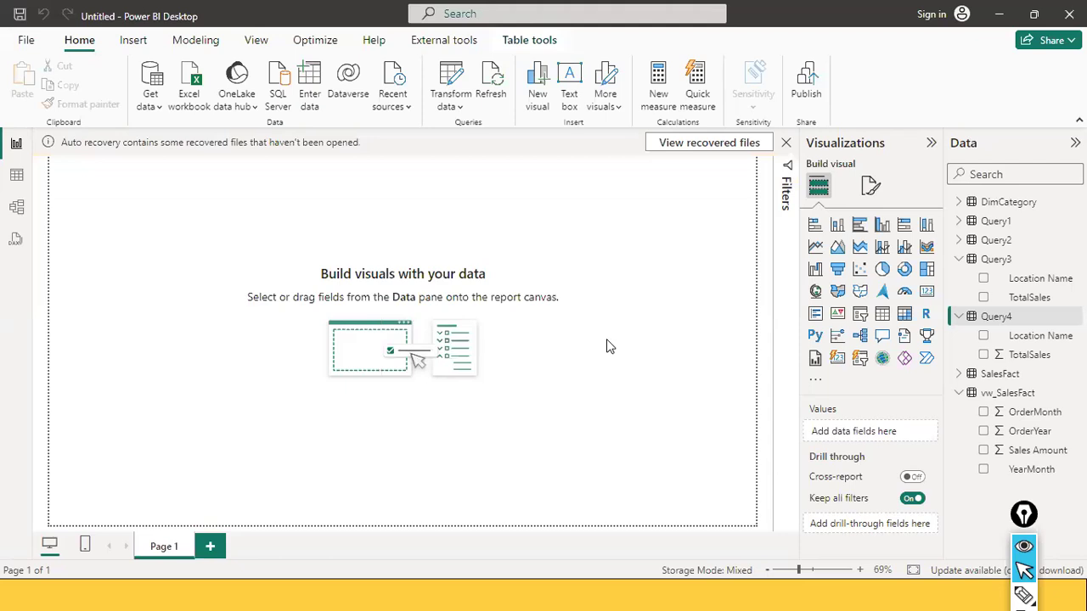
Switch to SQL Server Management Studio and review the SELECT statement ending with ORDER BY [TotalSales] DESC on lines 51 to 59
key("alt+Tab")
key("alt+Tab")
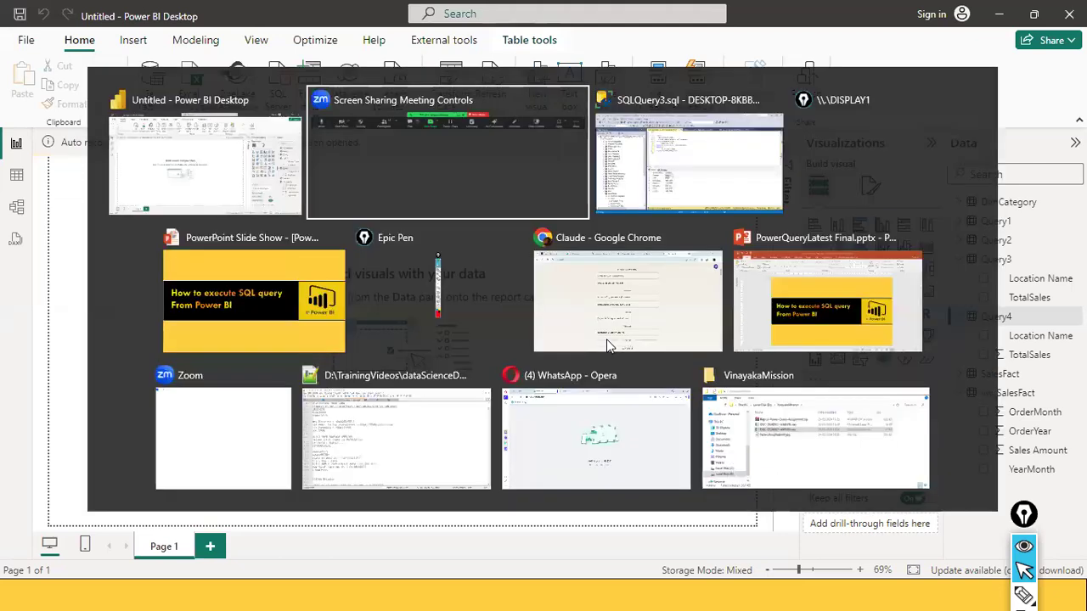
scroll(614, 255, "down", 1)
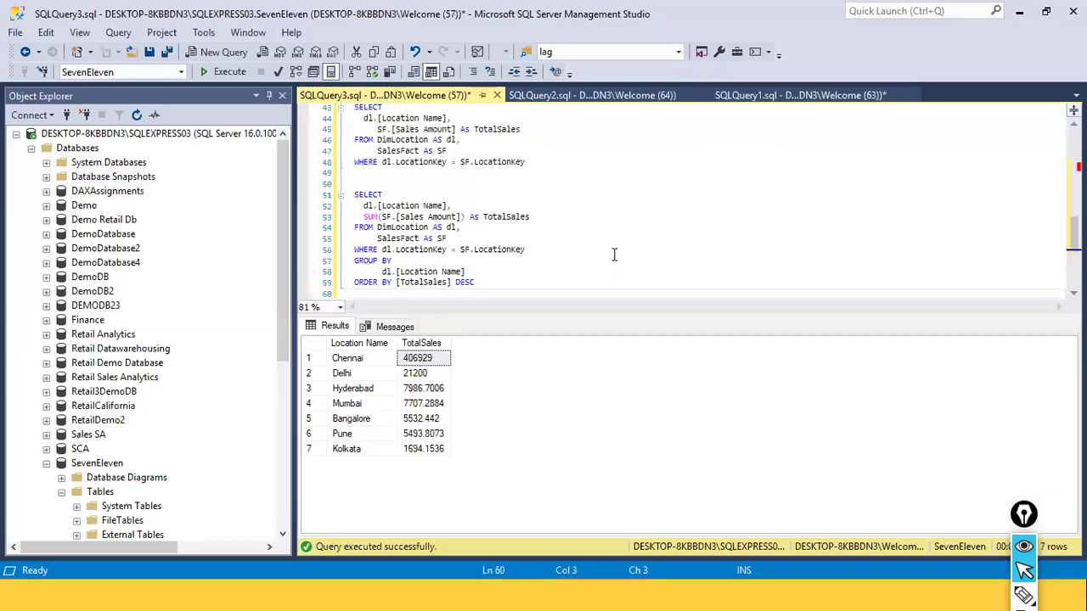
Examine the ORDER BY clause's DESC keyword and the full aggregate SELECT statement it belongs to on lines 51 to 59
scroll(614, 255, "up", 1)
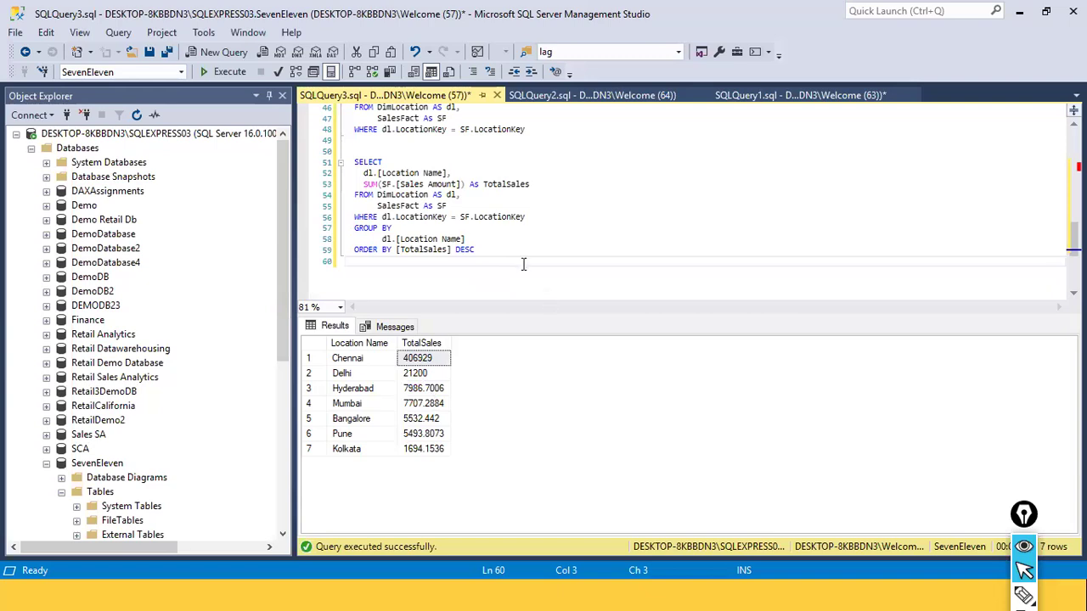
double_click(459, 249)
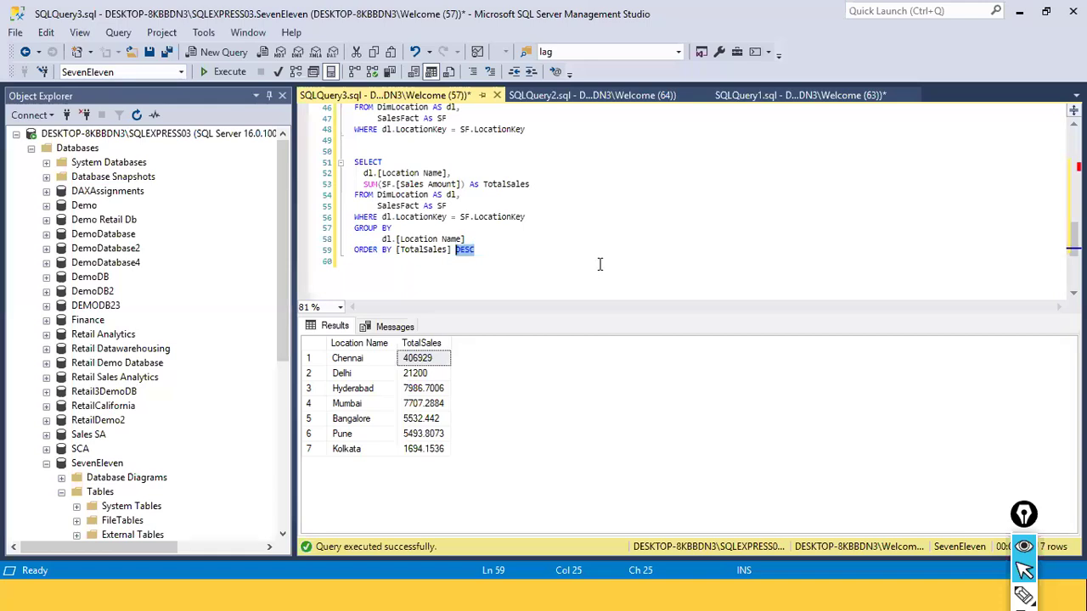
left_click(599, 264)
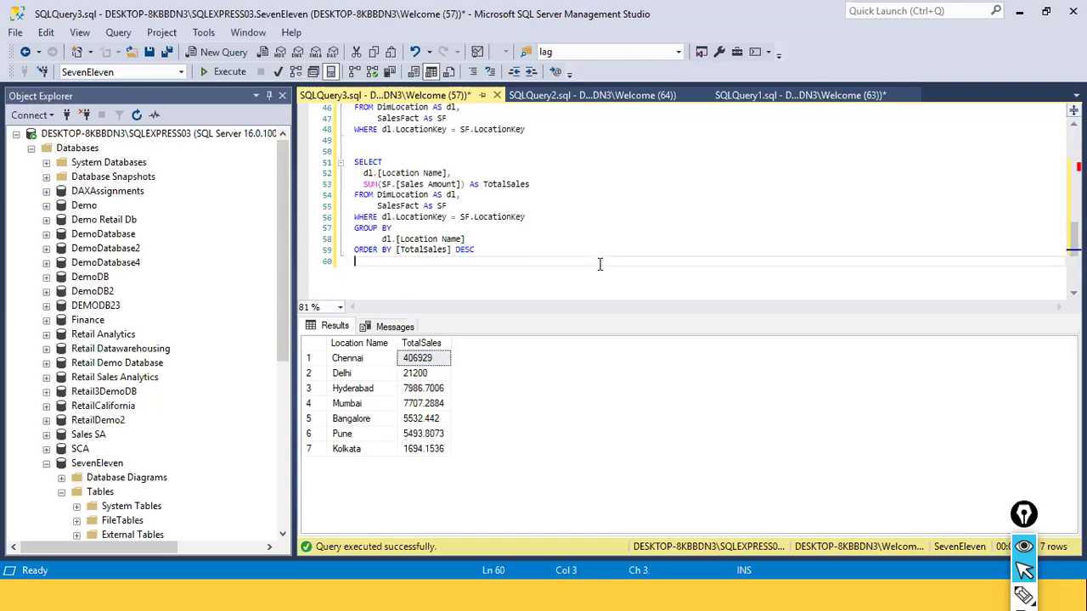
left_click_drag(512, 259, 335, 162)
left_click(385, 227)
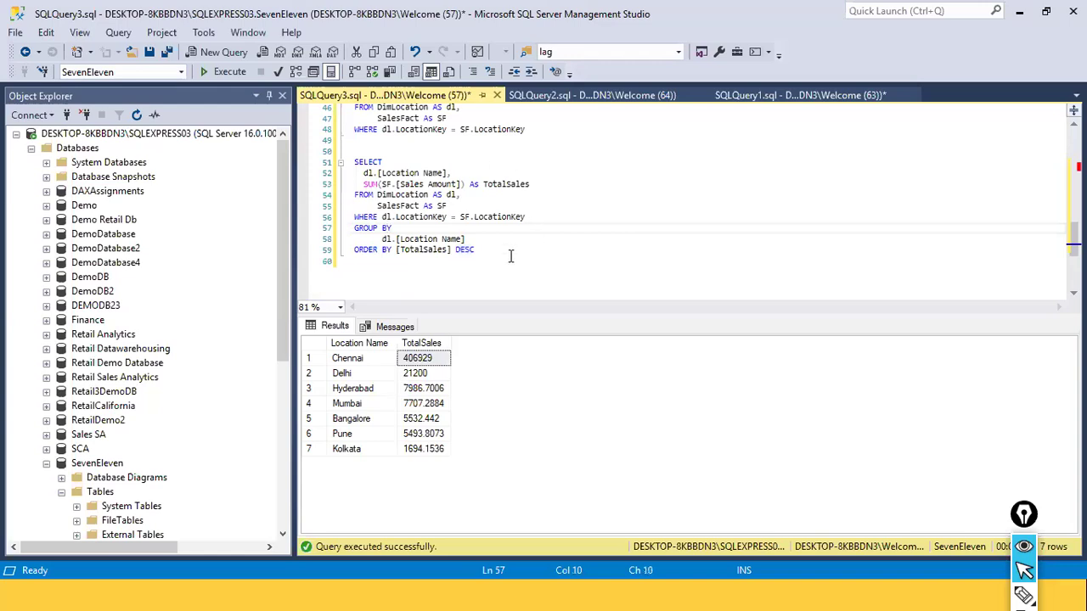
left_click_drag(492, 248, 355, 161)
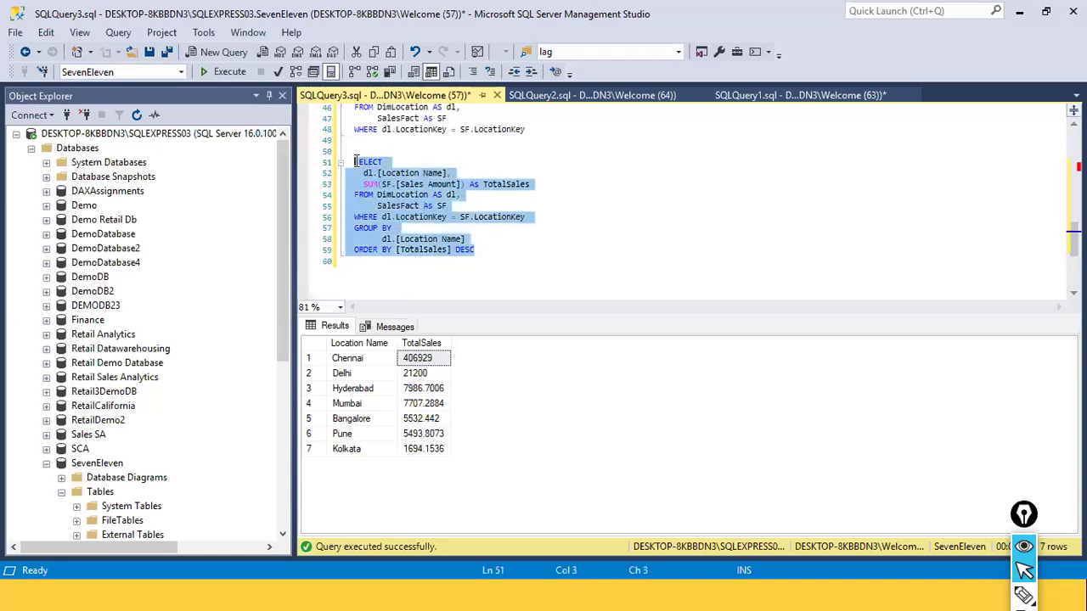
left_click(526, 218)
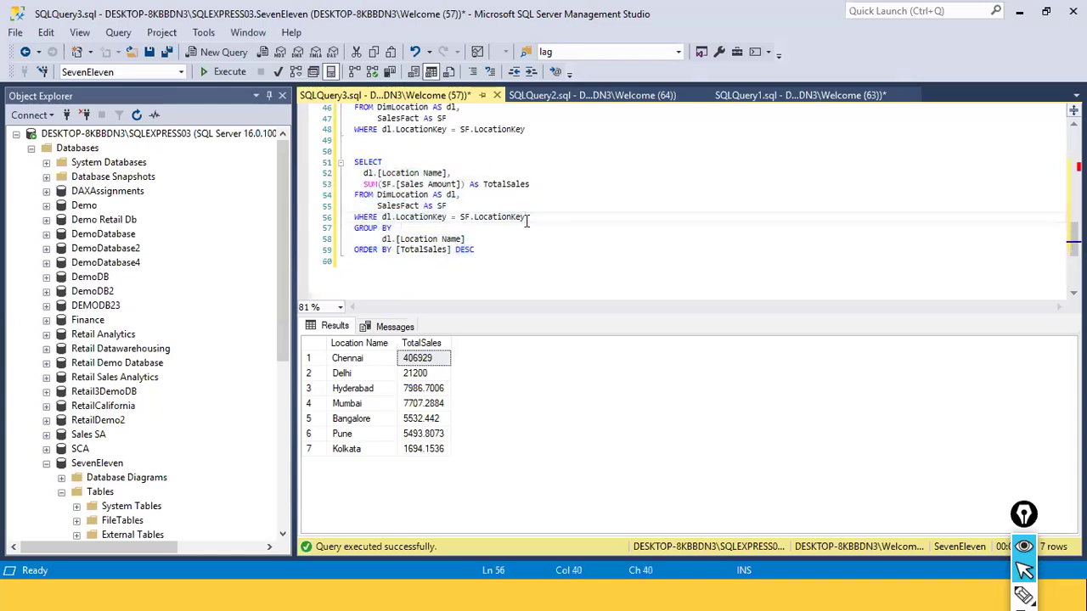
left_click(394, 143)
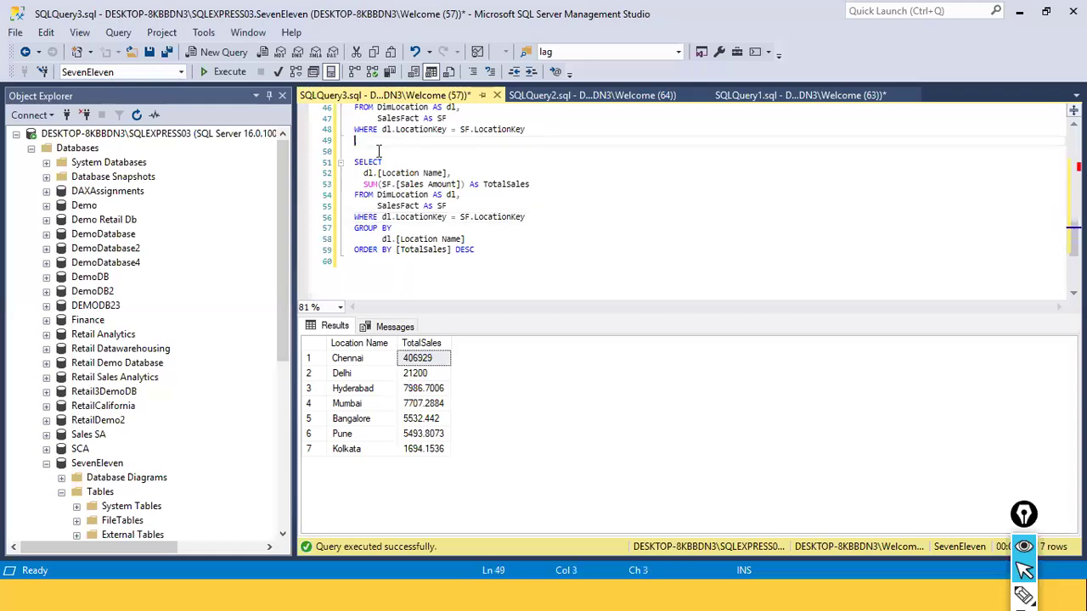
Copy the CREATE VIEW vw_SalesFact AS header from lines 20 and 21 to directly above the aggregate SELECT, aligned without indentation
scroll(460, 226, "up", 3)
scroll(460, 227, "down", 3)
scroll(542, 255, "up", 13)
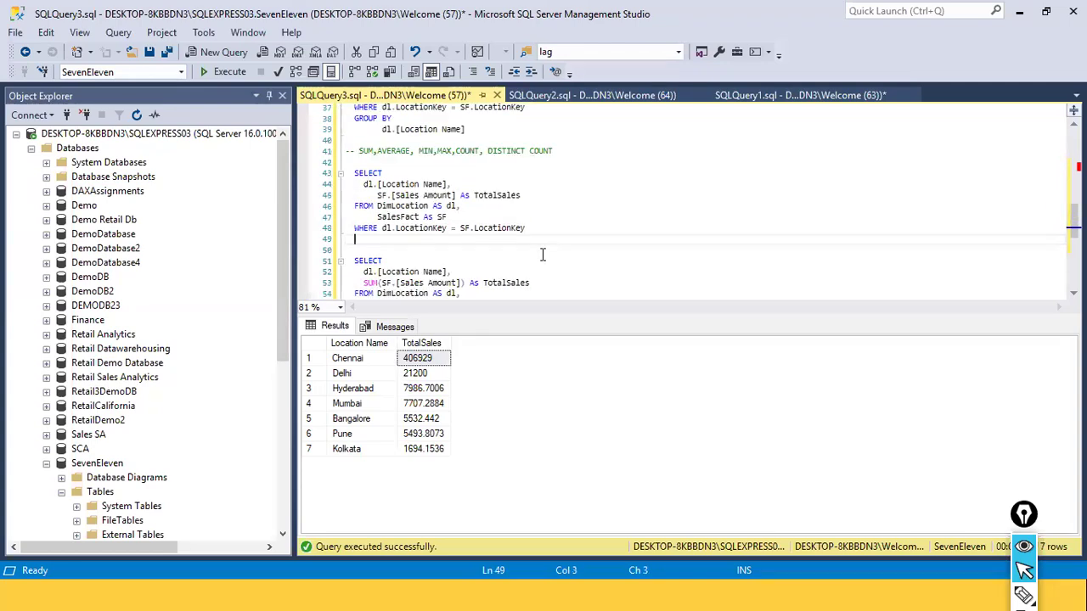
scroll(543, 255, "up", 2)
scroll(543, 255, "down", 4)
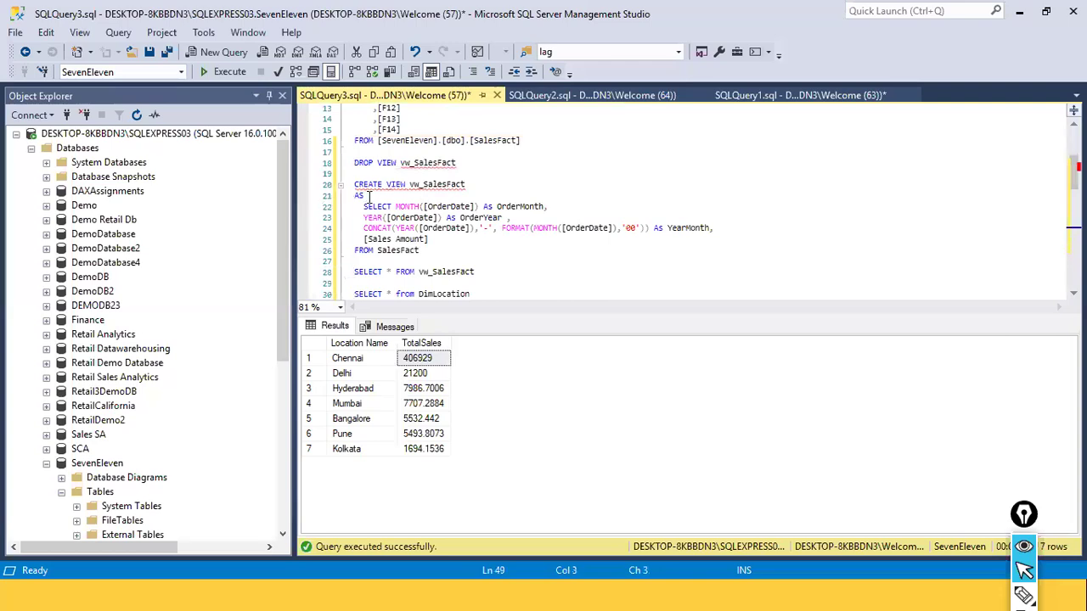
left_click_drag(365, 197, 349, 190)
key("ctrl+c")
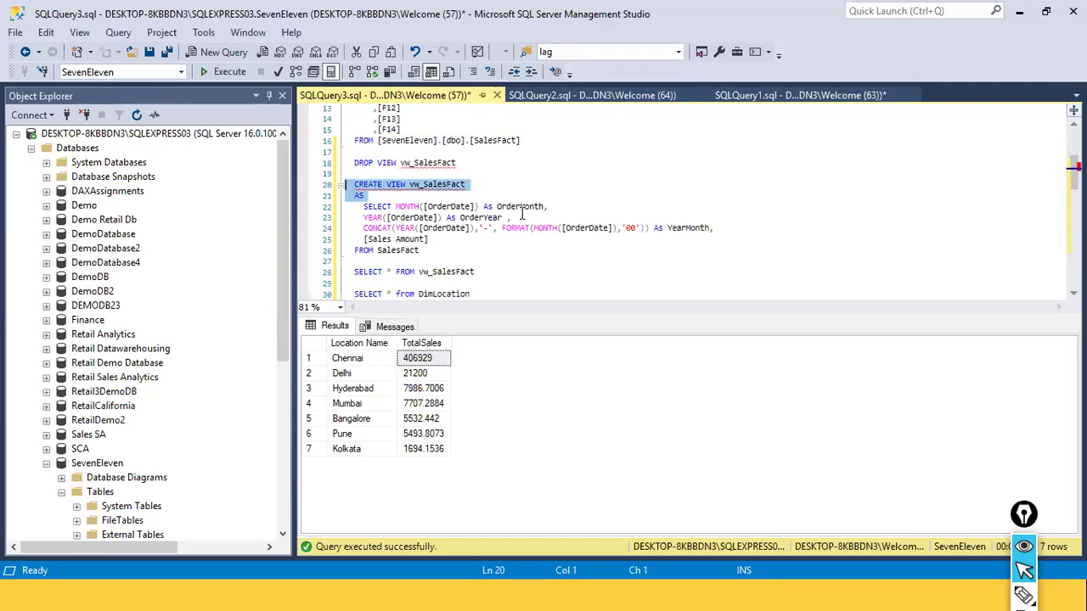
scroll(510, 230, "down", 11)
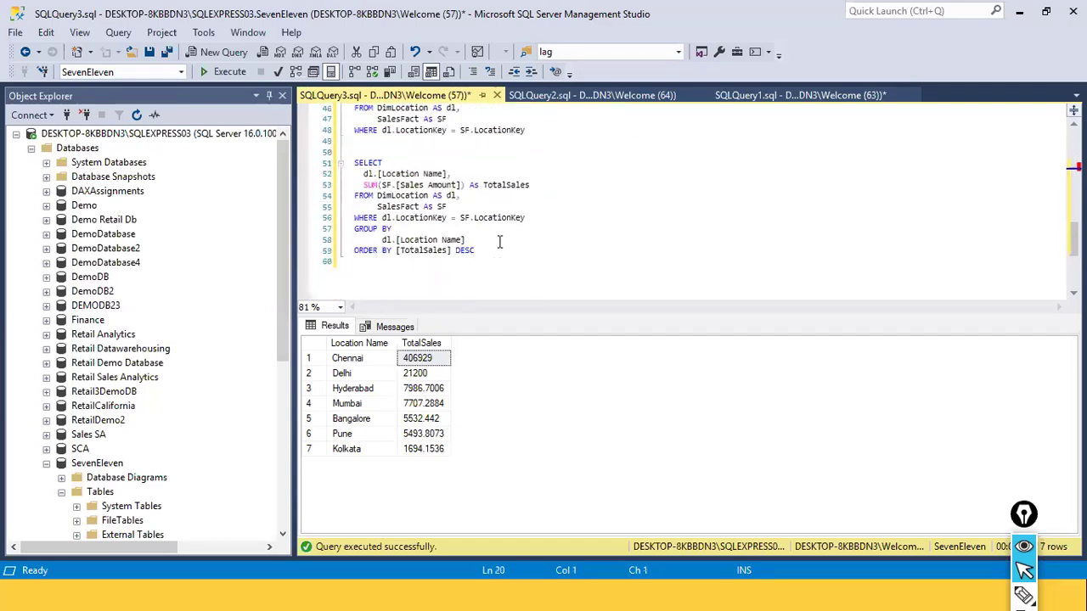
left_click(376, 152)
key("ctrl+v")
key("Up")
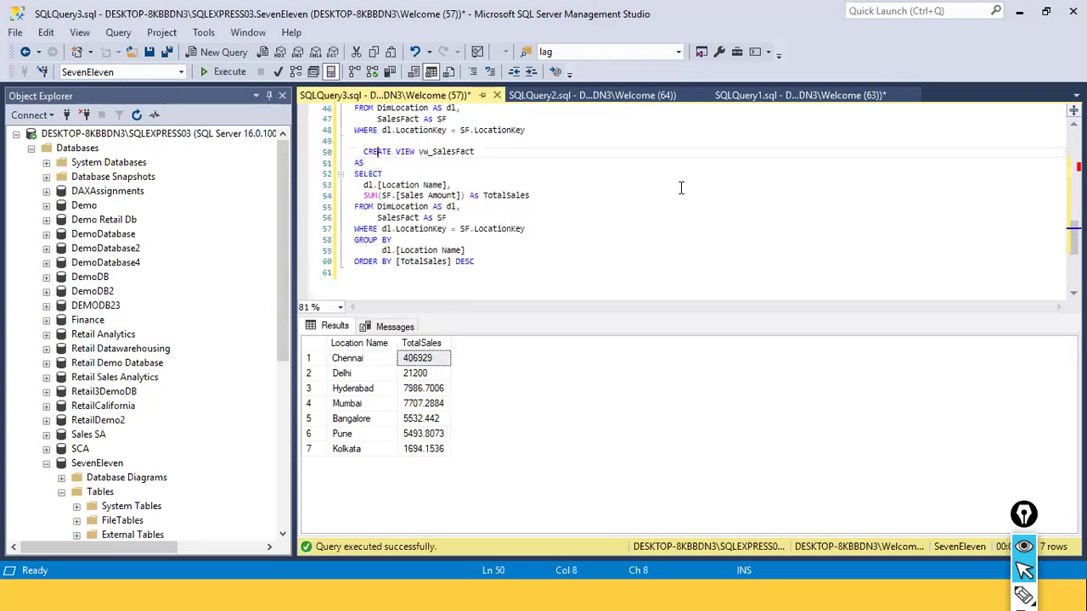
key("shift+Tab")
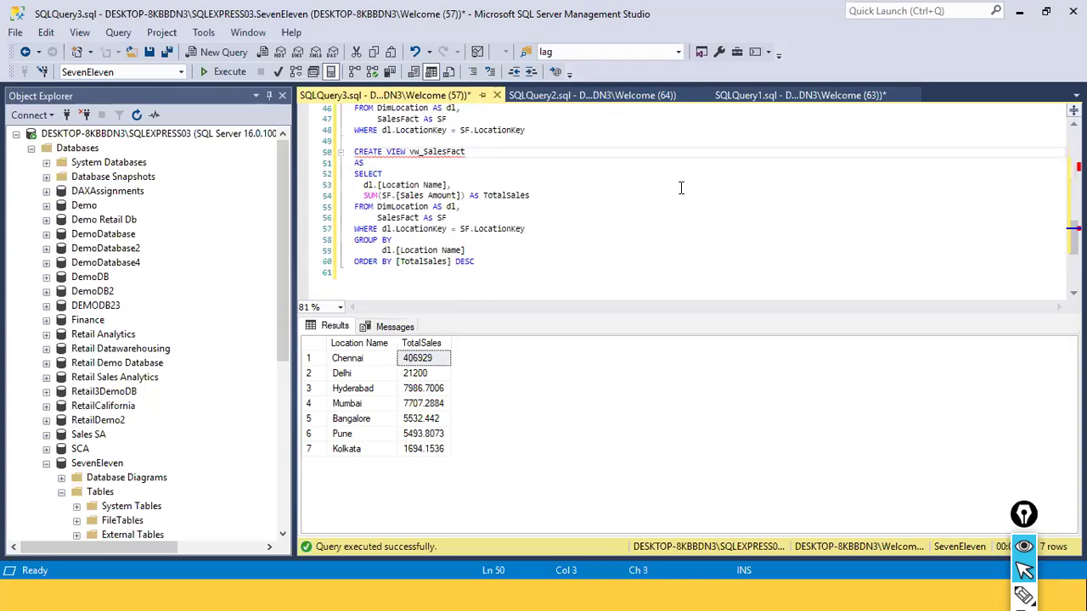
Rename the view in the pasted CREATE VIEW header to vw_SalesbyLoc_Desc
left_click(546, 270)
left_click_drag(520, 264, 368, 168)
left_click(516, 152)
key("ctrl+shift+Left")
key("shift+Right")
key("shift+Right")
key("shift+Right")
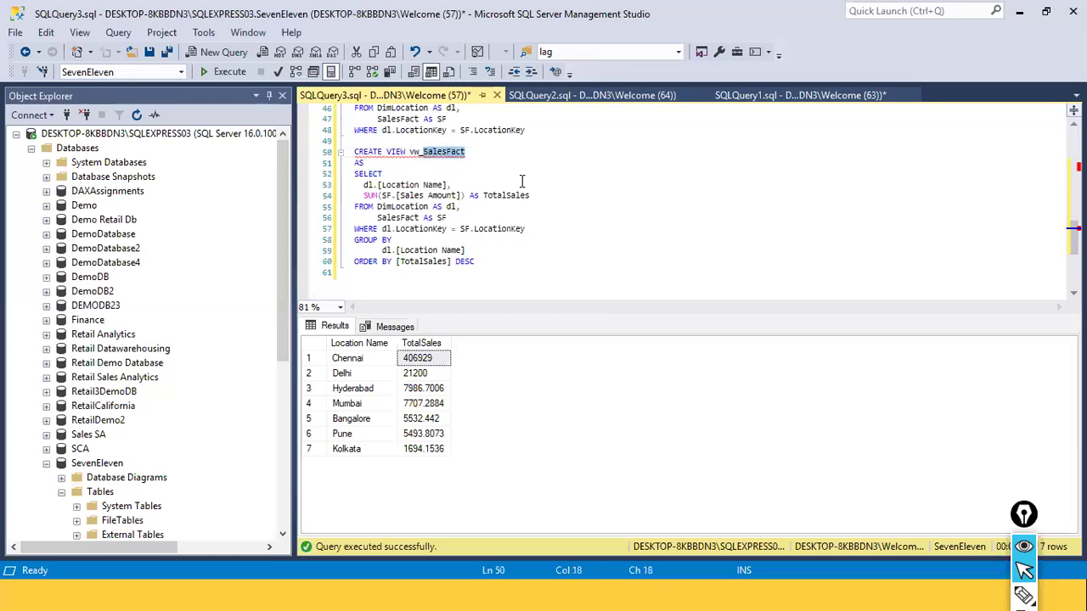
type("S")
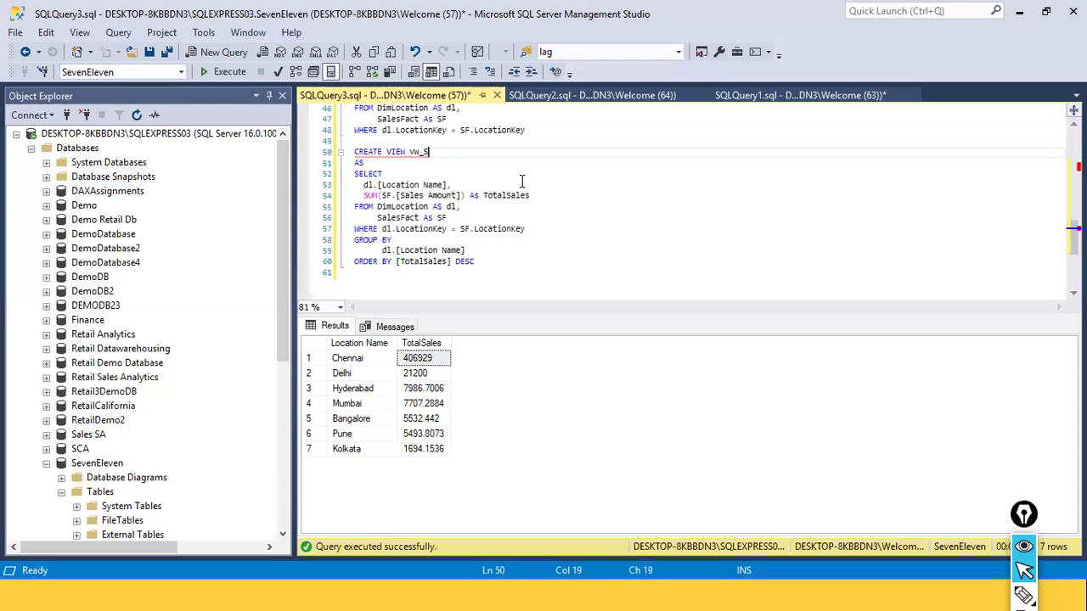
type("alesbyLoc_Desc")
Try to run the CREATE VIEW vw_SalesbyLoc_Desc statement with its ORDER BY clause on lines 50 to 60
left_click_drag(497, 262, 357, 152)
left_click(209, 78)
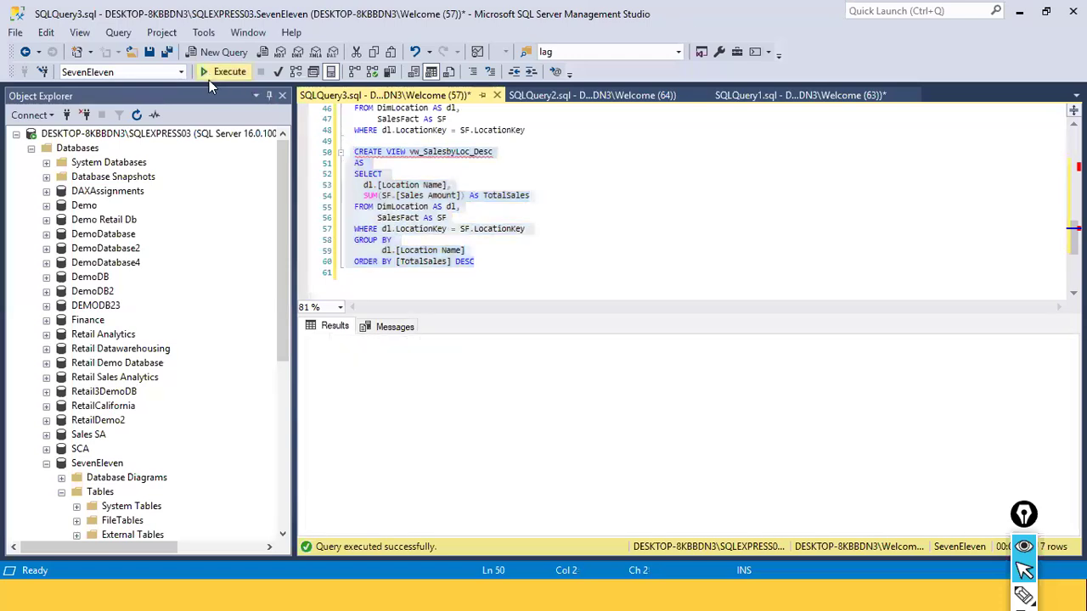
left_click(618, 274)
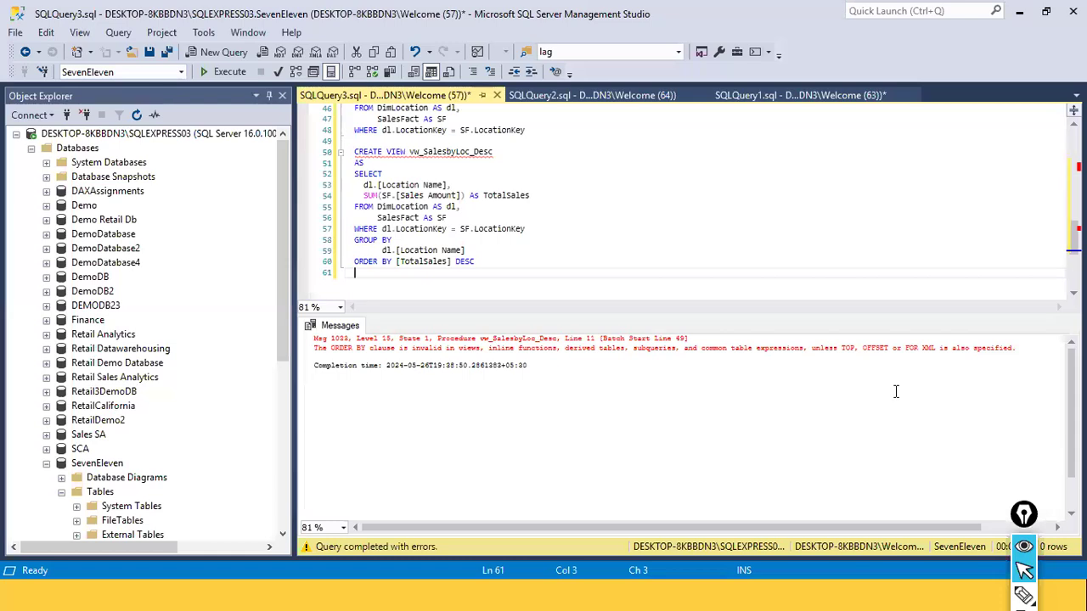
Add TOP(5) after SELECT in the vw_SalesbyLoc_Desc view definition
left_click(394, 174)
type("T")
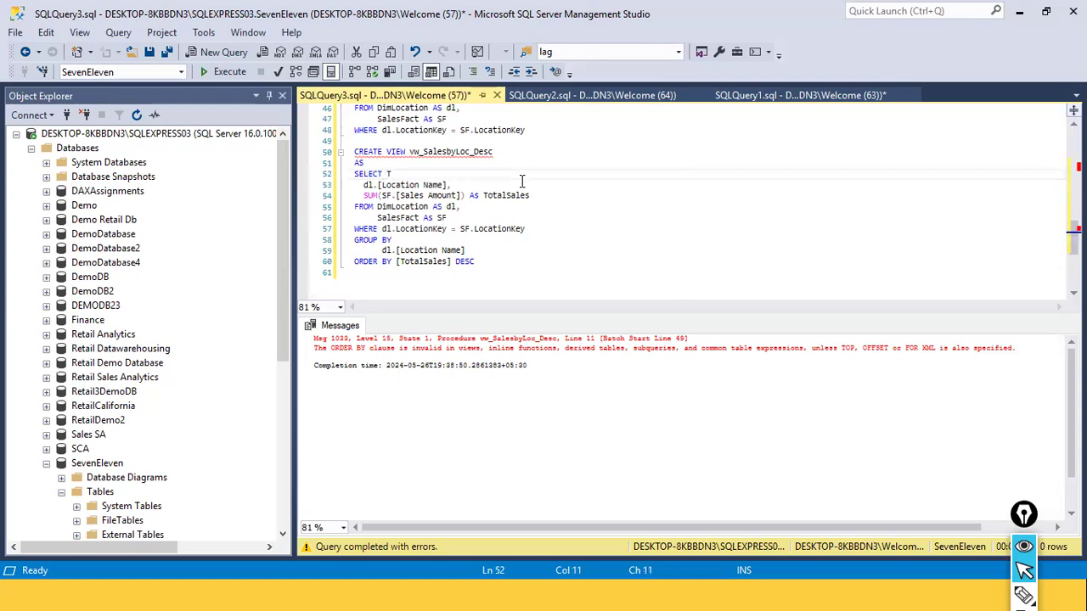
type("OP(5)")
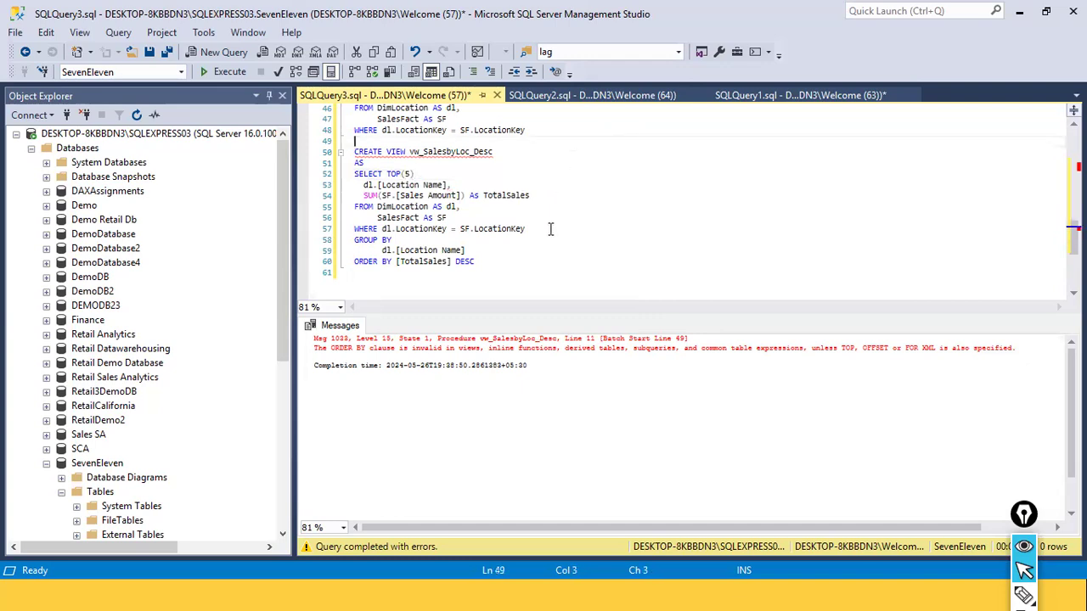
Run the complete CREATE VIEW vw_SalesbyLoc_Desc statement containing TOP(5) and add a blank line below it
left_click_drag(475, 262, 397, 241)
left_click(354, 151, "shift")
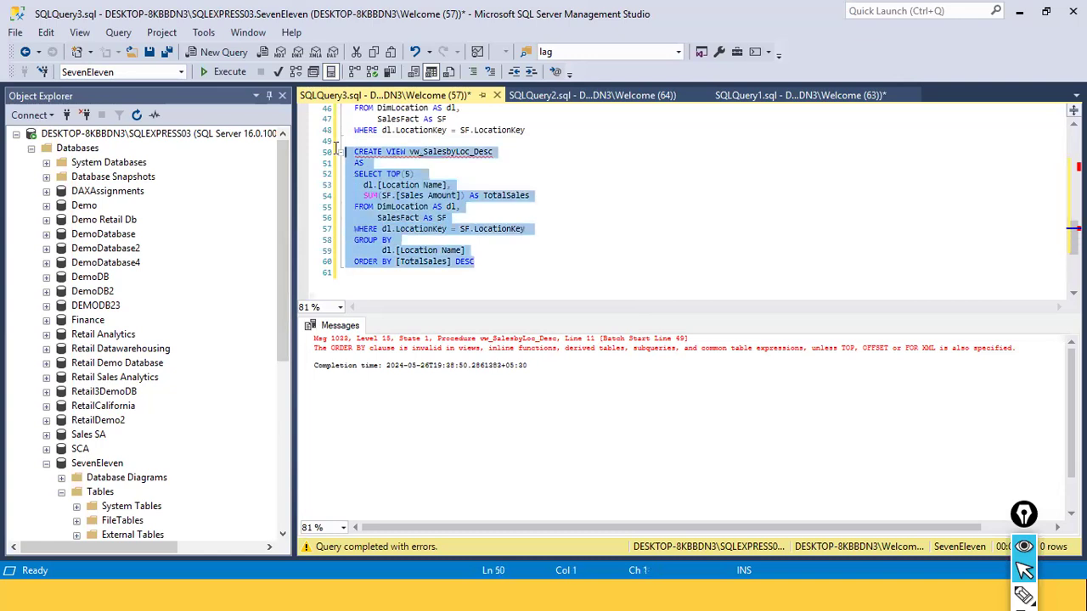
left_click(226, 73)
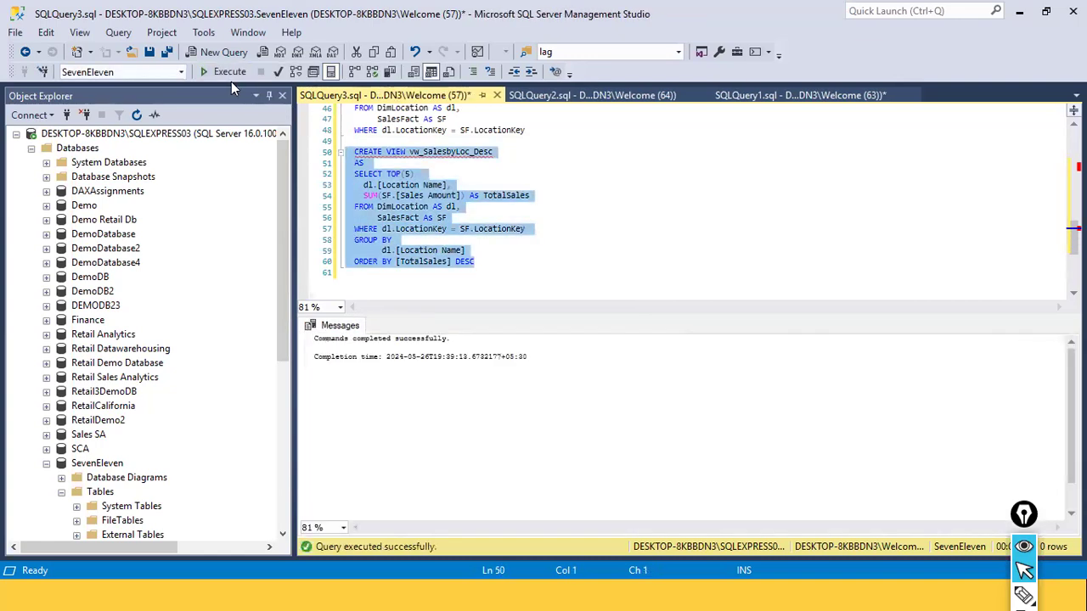
left_click(526, 249)
left_click(503, 272)
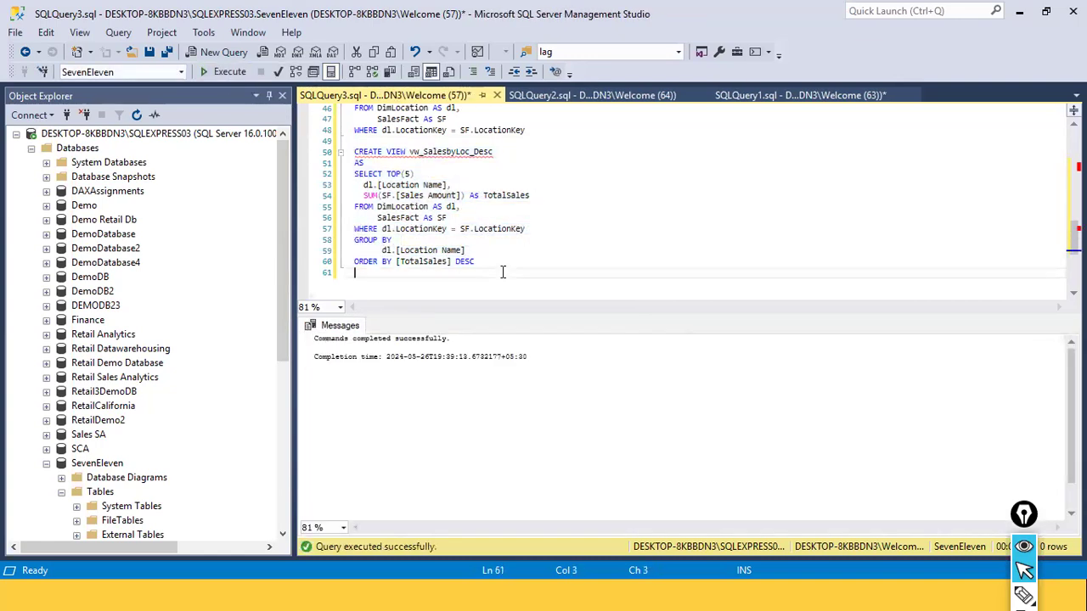
key("Return")
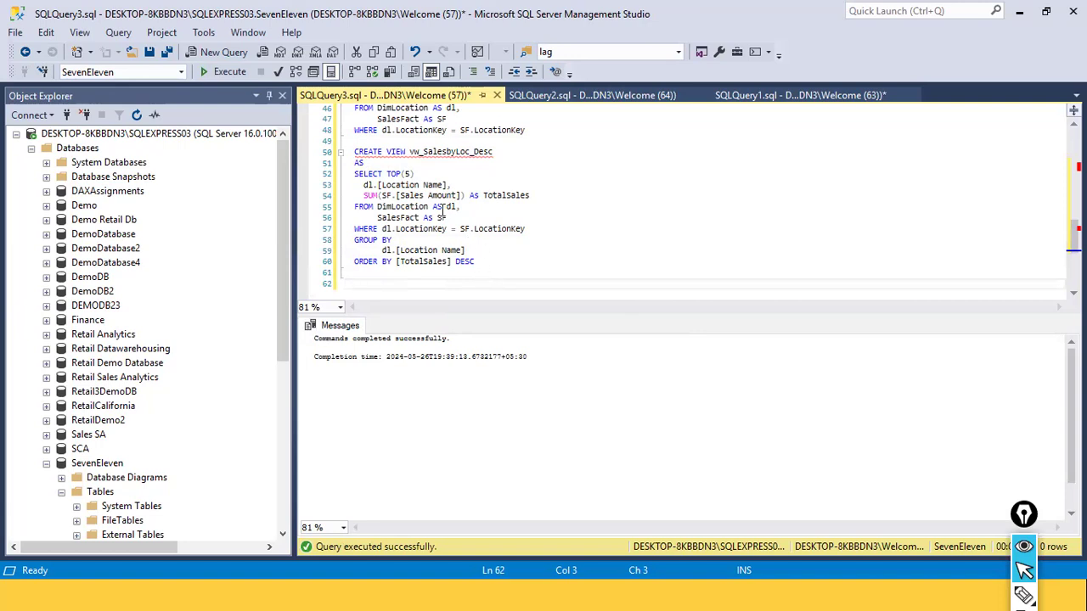
Switch to Power BI Desktop, open the Power Query Editor and open the Source settings of Query4
key("alt+Tab")
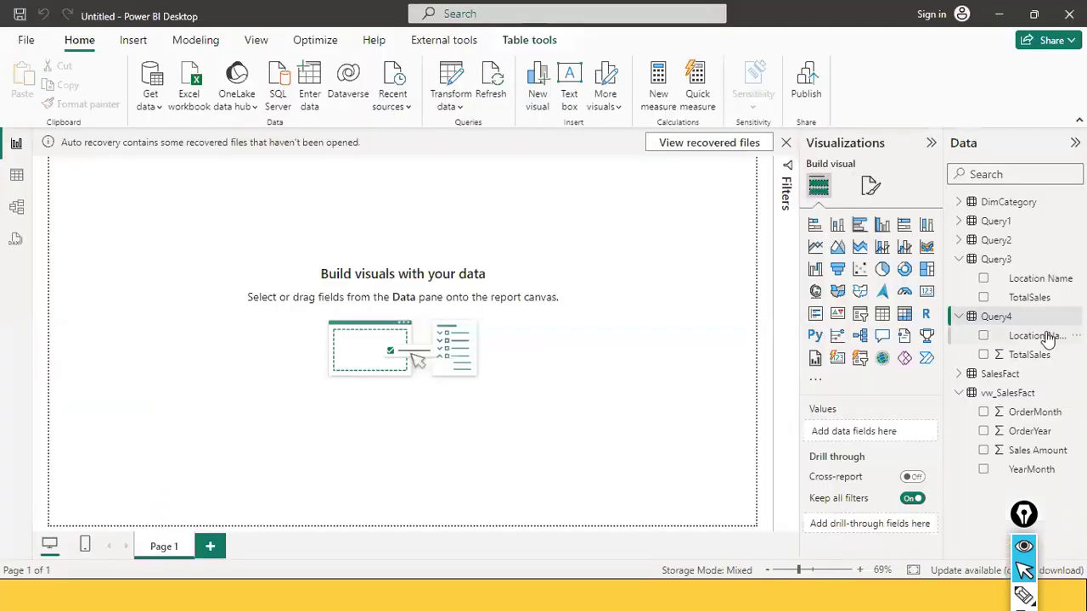
left_click(450, 106)
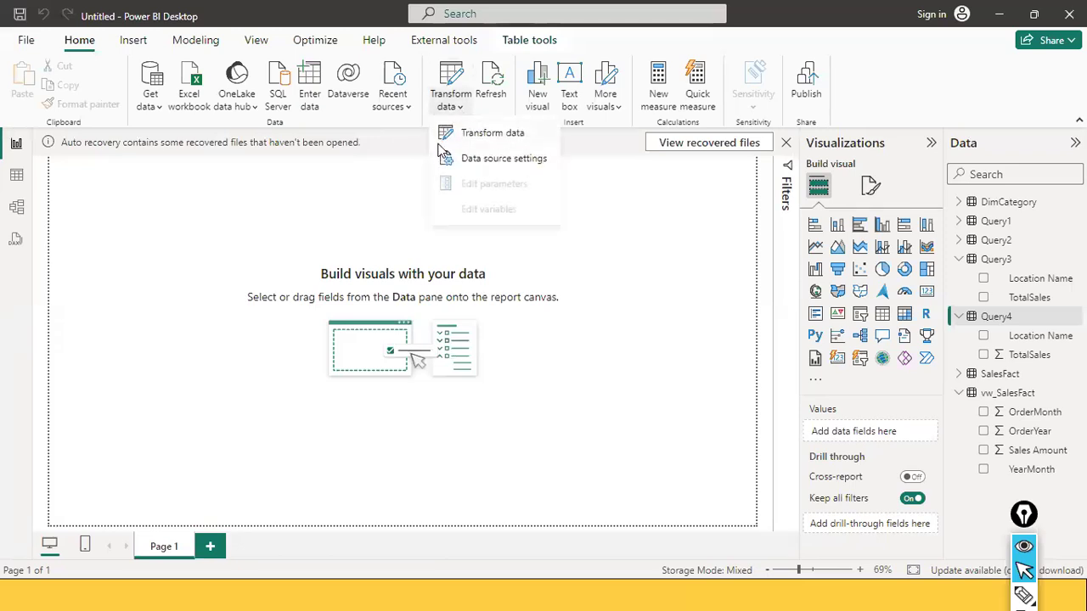
left_click(446, 136)
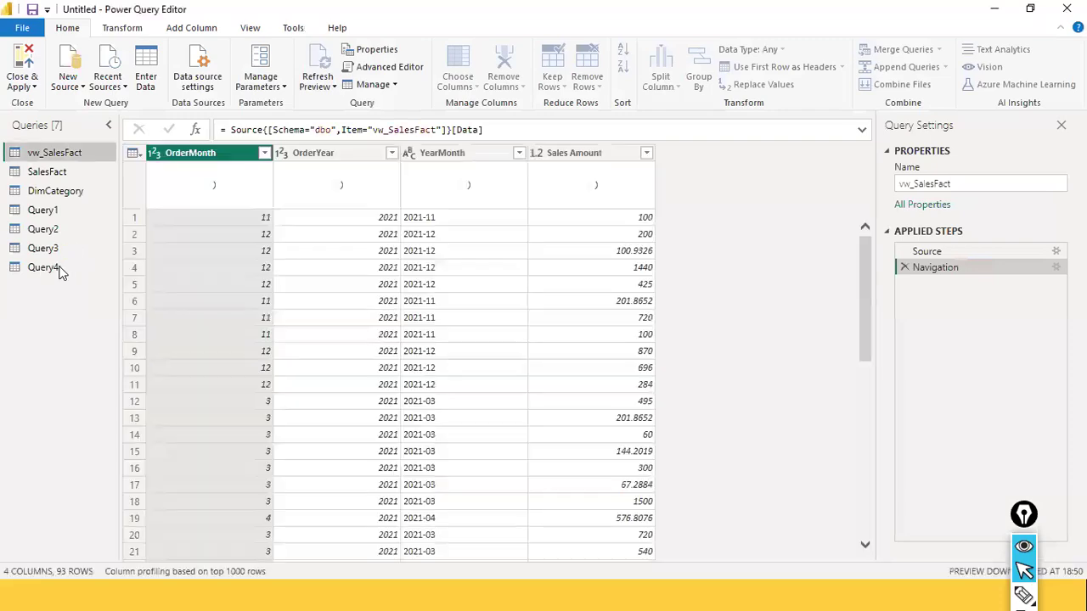
left_click(42, 267)
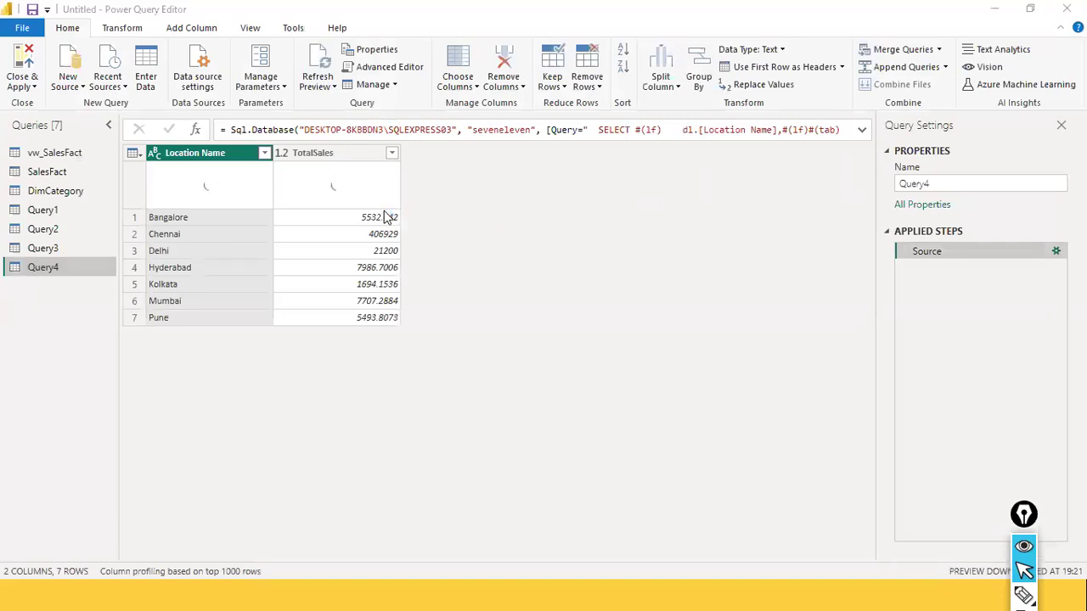
scroll(415, 331, "down", 3)
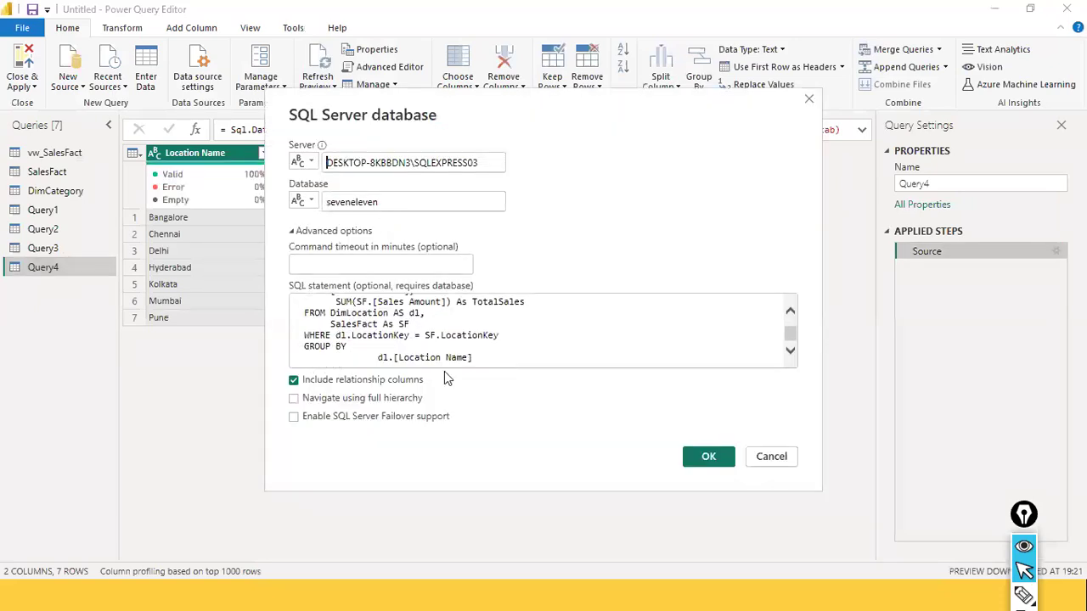
Add TOP(5) after SELECT in Query4's SQL statement
scroll(446, 336, "up", 3)
left_click(367, 304)
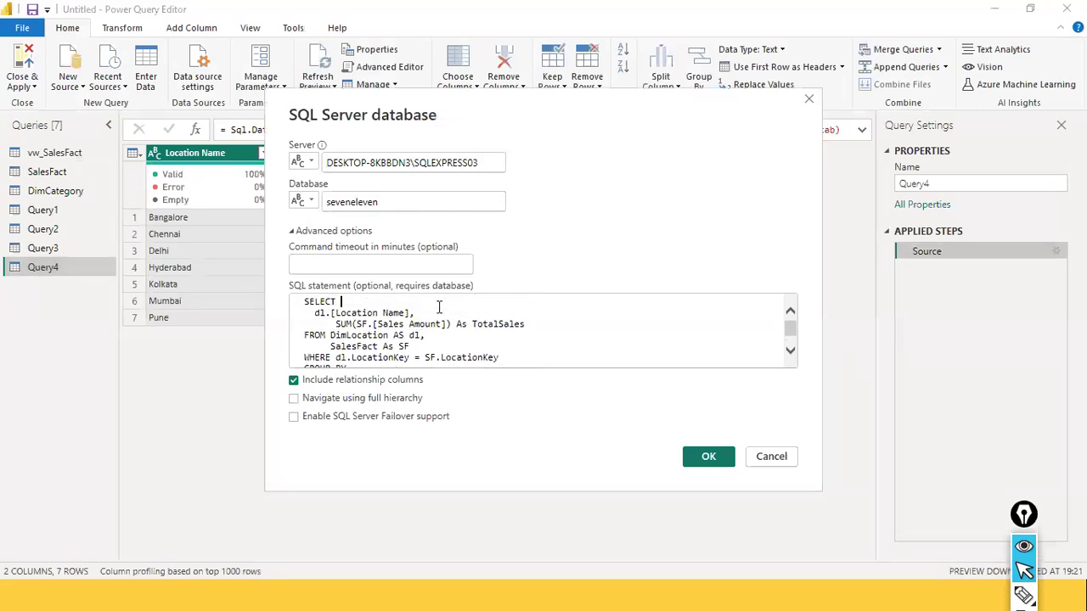
type("T")
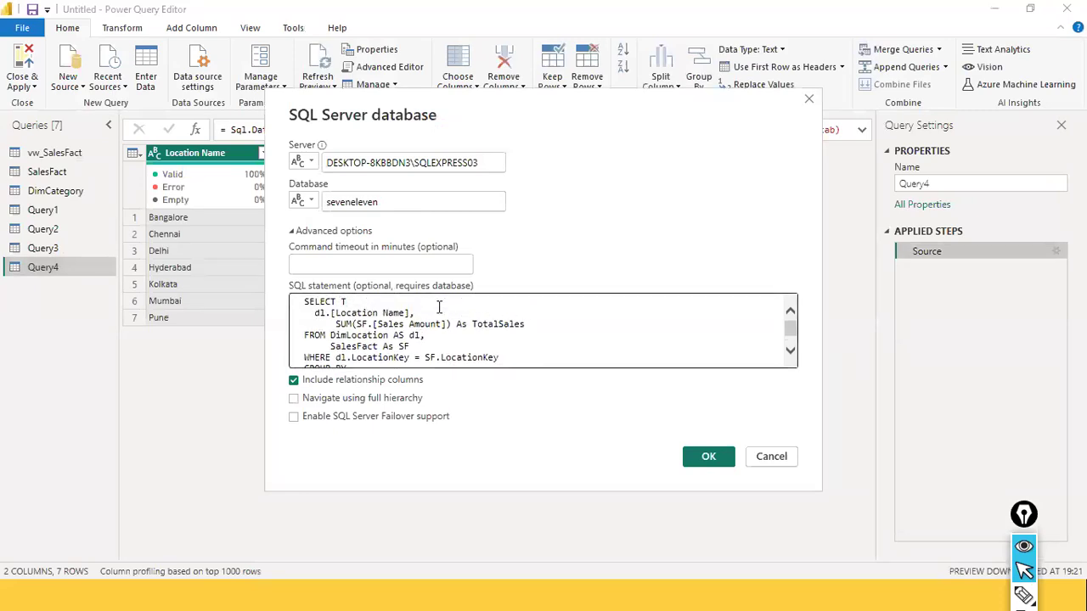
type("OP(5)")
Add the line ORDER BY TotalSales DESC below the GROUP BY clause of Query4's SQL statement
key("Down")
key("Down")
key("Down")
key("Down")
key("Down")
key("Down")
key("Down")
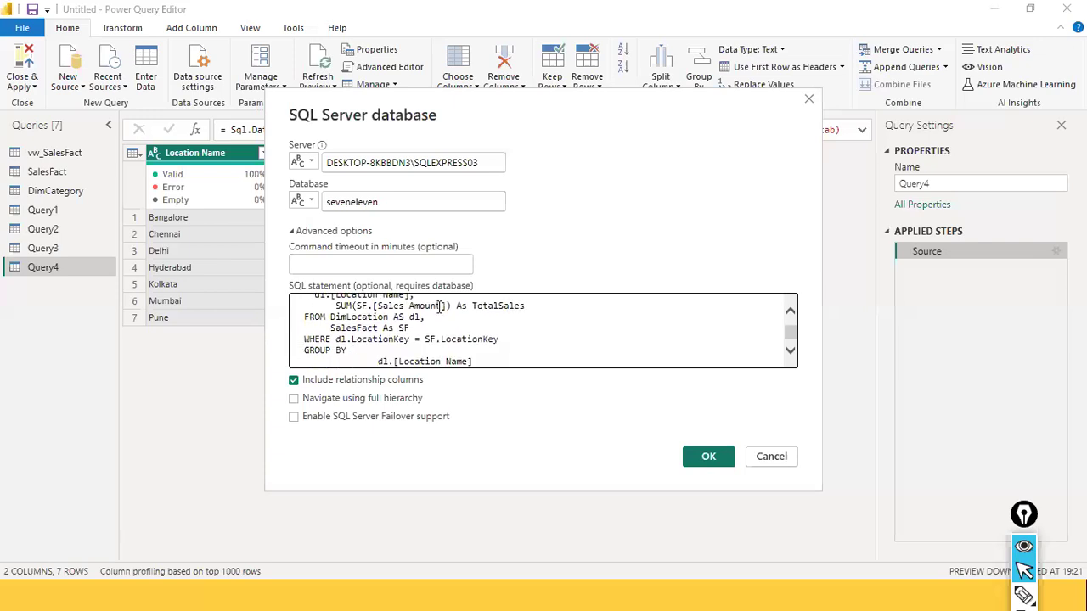
key("Return")
type("ORDER BY ")
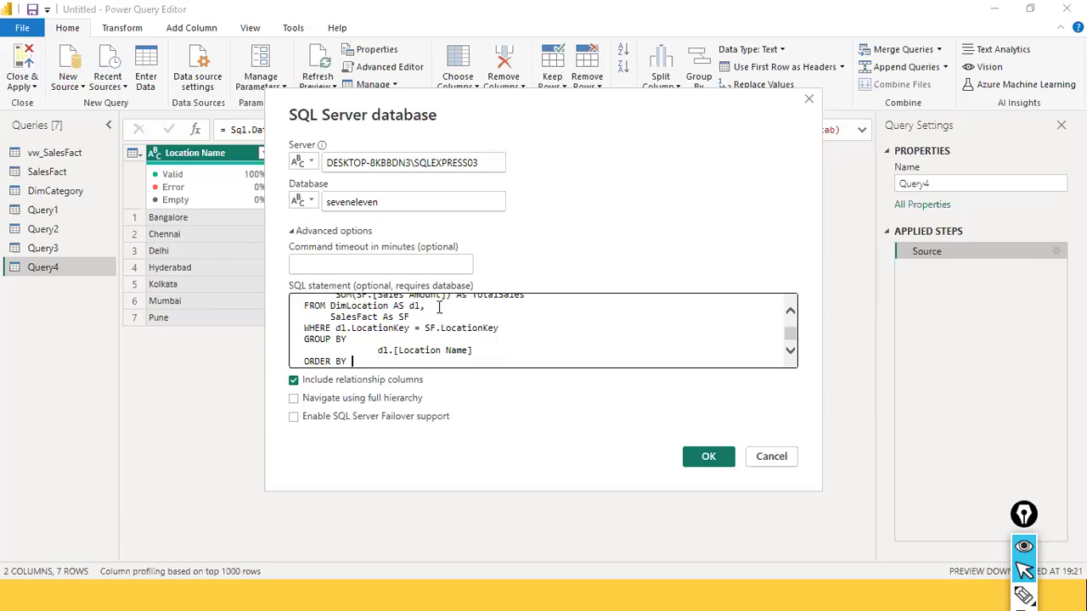
type("TotalSales DESC")
Review the edited SQL statement from start to end and move the SQL Server database dialog clear of the query preview
scroll(506, 364, "up", 2)
scroll(501, 343, "down", 2)
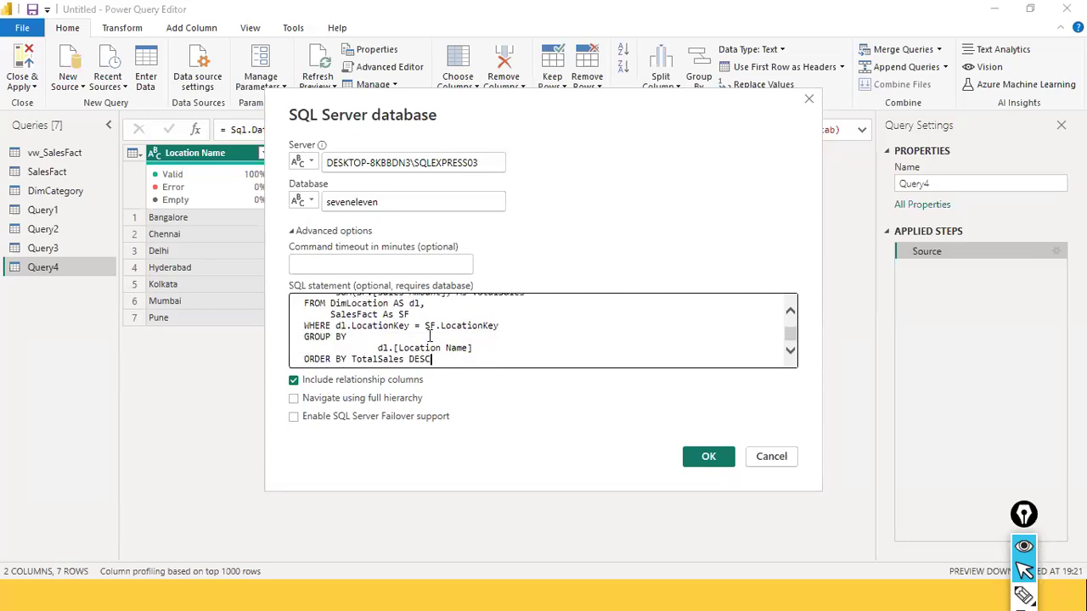
scroll(473, 339, "up", 1)
scroll(371, 294, "up", 1)
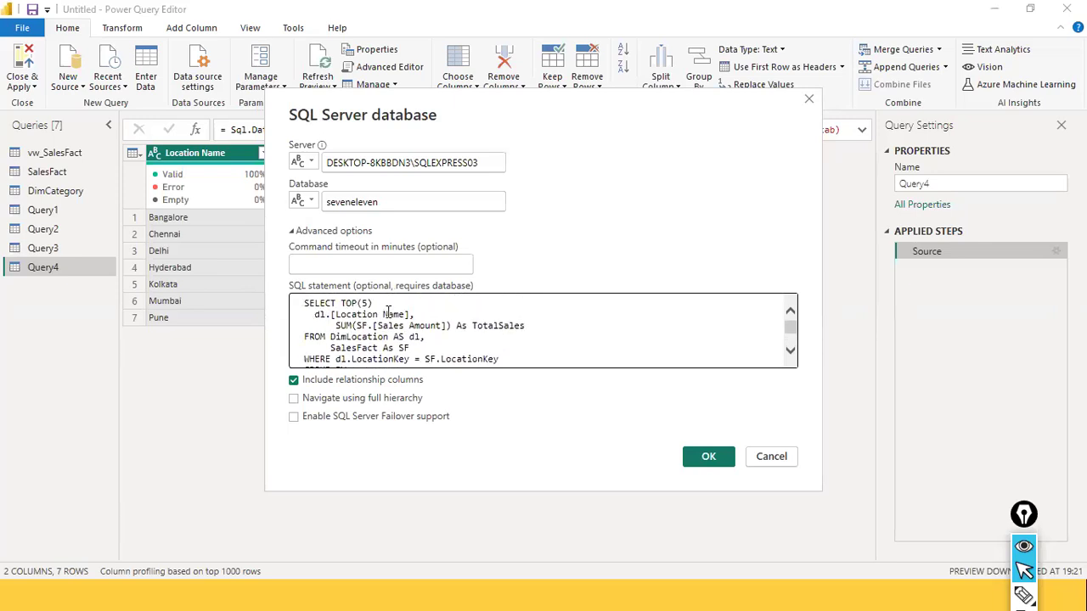
left_click_drag(419, 126, 706, 192)
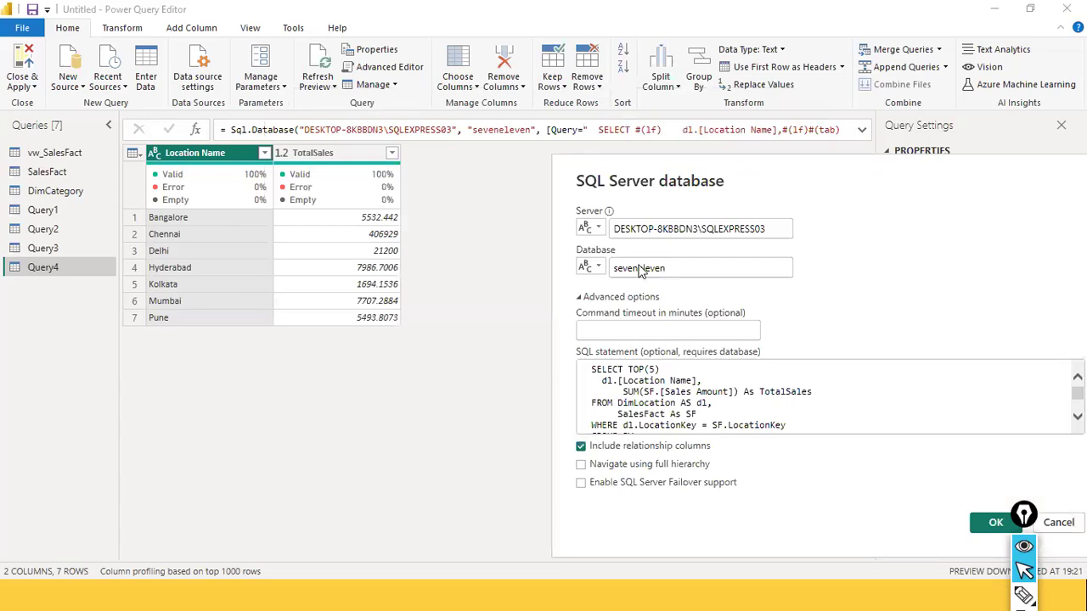
Confirm Query4's edited SQL statement, then close the Power Query Editor and apply the changes
left_click(760, 475)
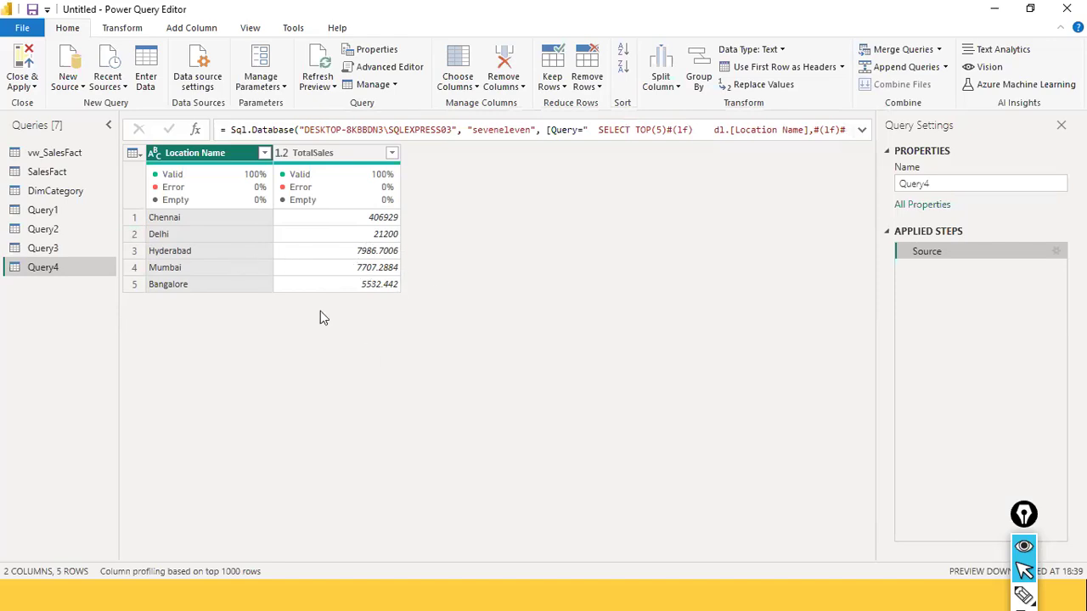
left_click(23, 28)
left_click(46, 49)
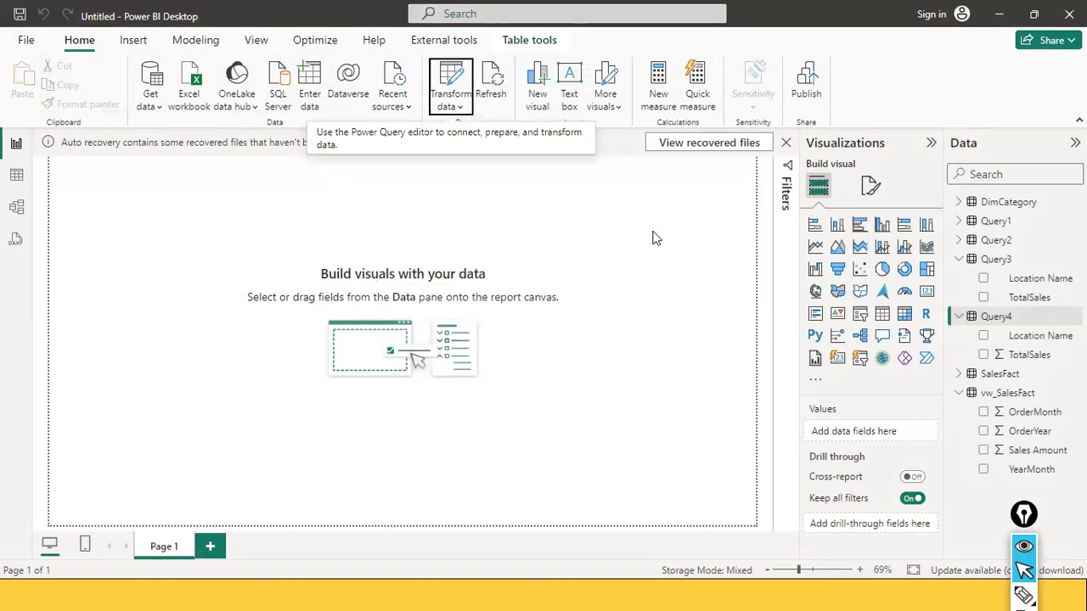
Switch to SQL Server Management Studio and remove the CREATE VIEW vw_SalesbyLoc_Desc and AS lines above the SELECT TOP(5) query
key("alt+Tab")
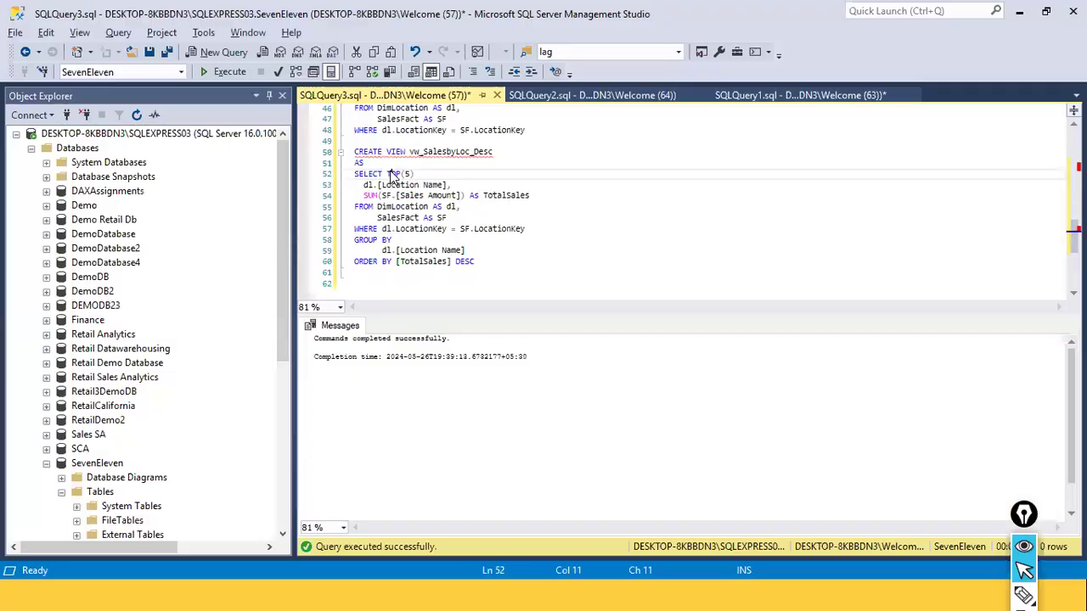
double_click(365, 261)
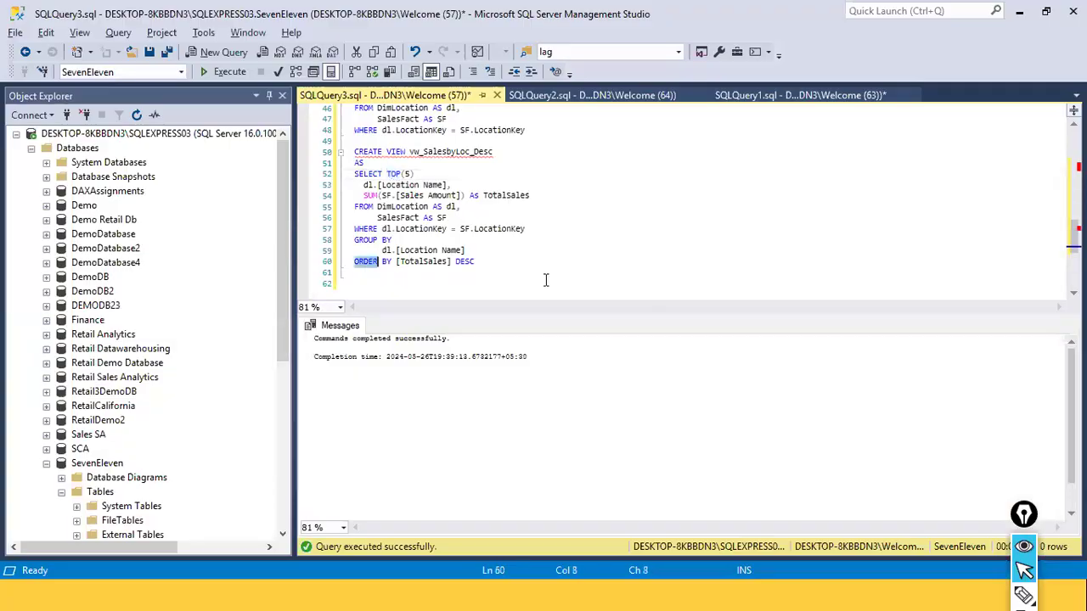
left_click_drag(489, 262, 269, 244)
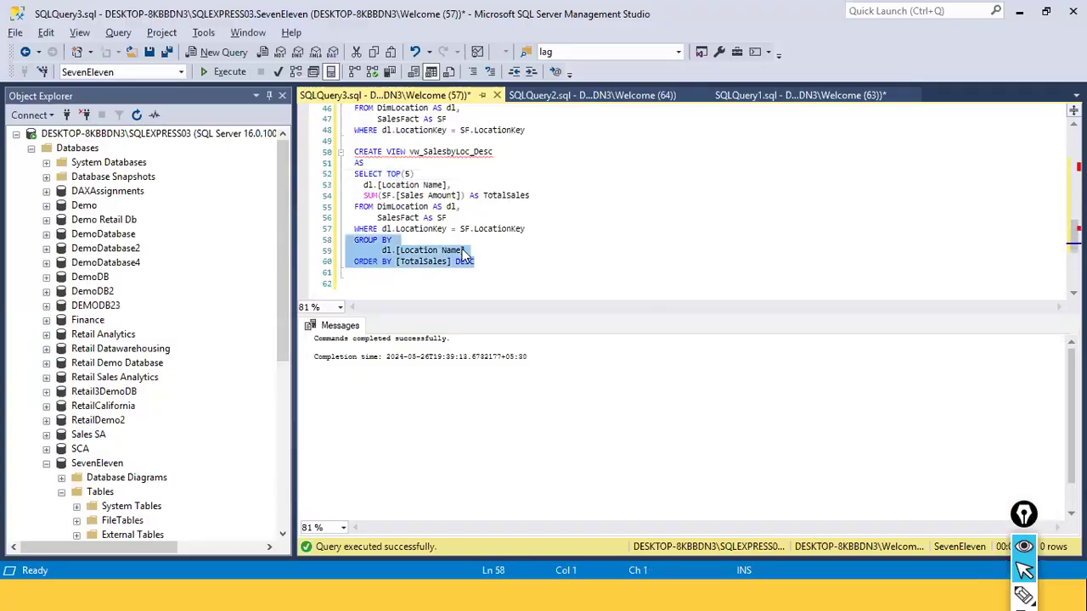
left_click(478, 259)
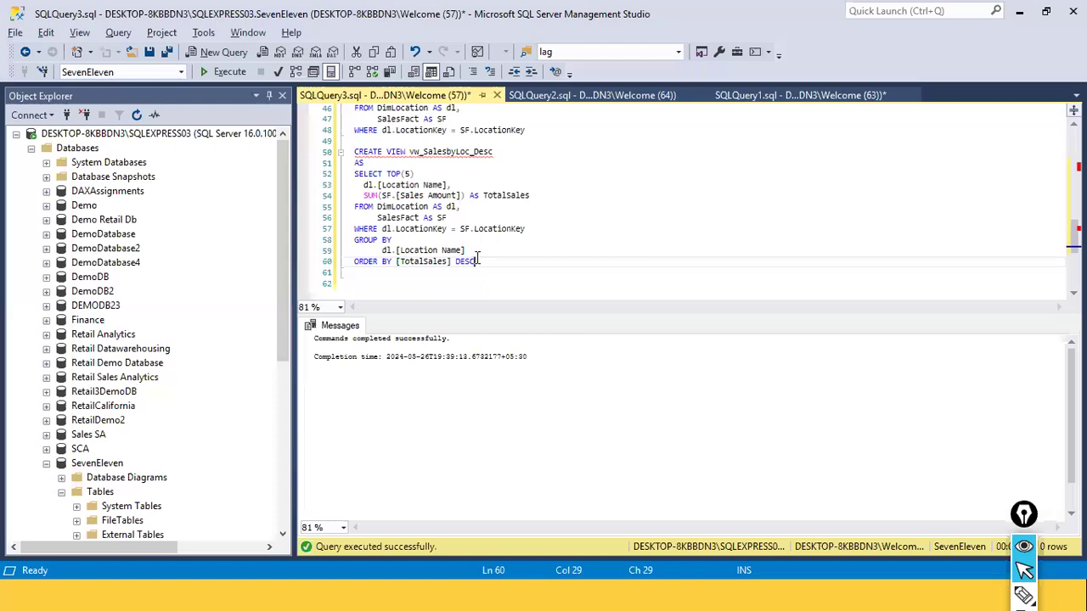
left_click(409, 174)
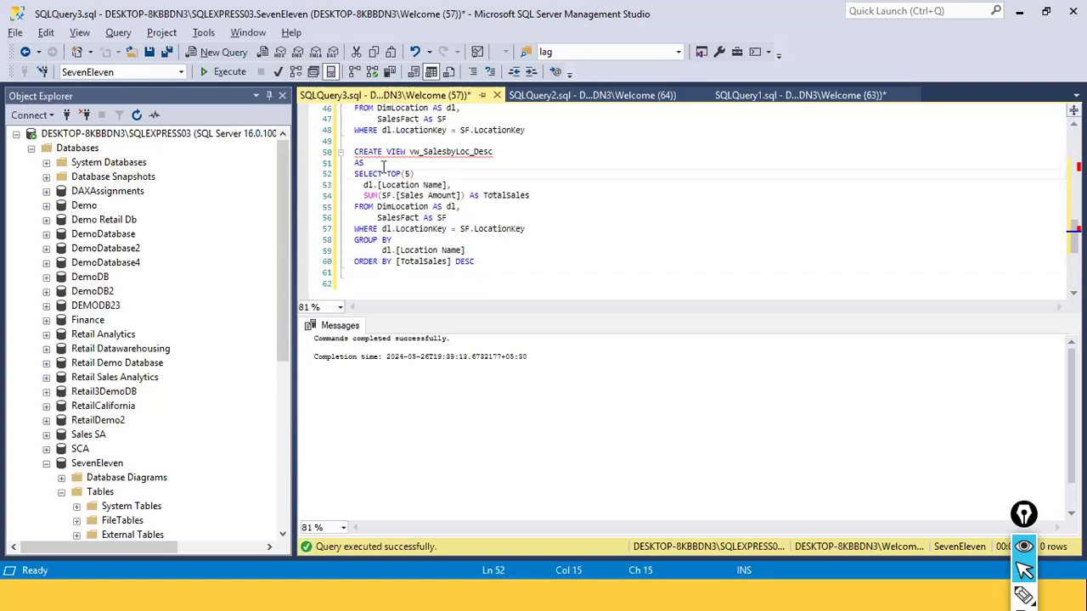
left_click_drag(383, 165, 307, 142)
key("Delete")
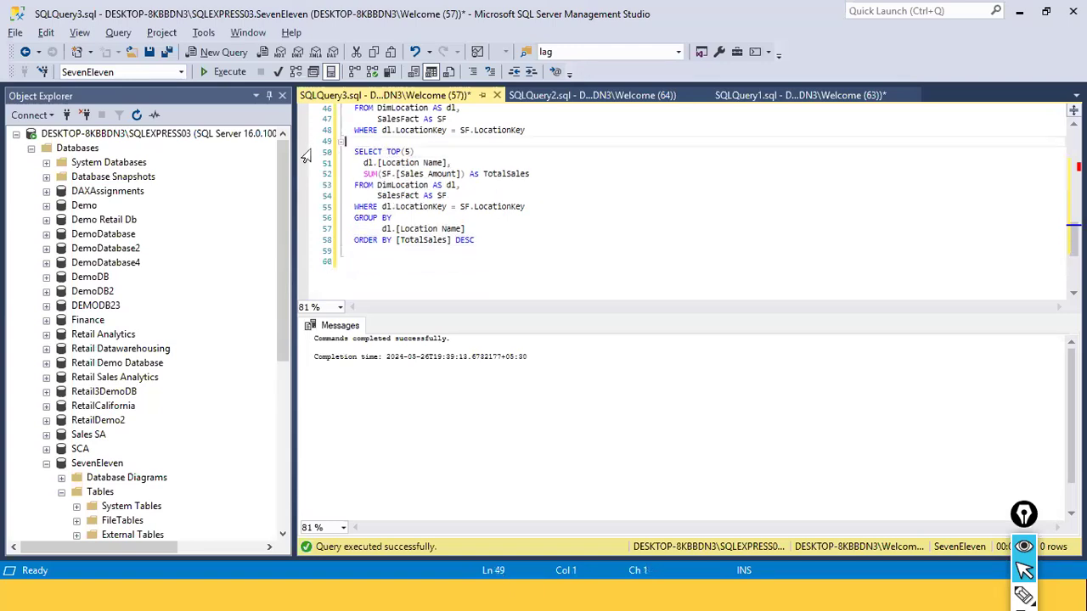
left_click(577, 255)
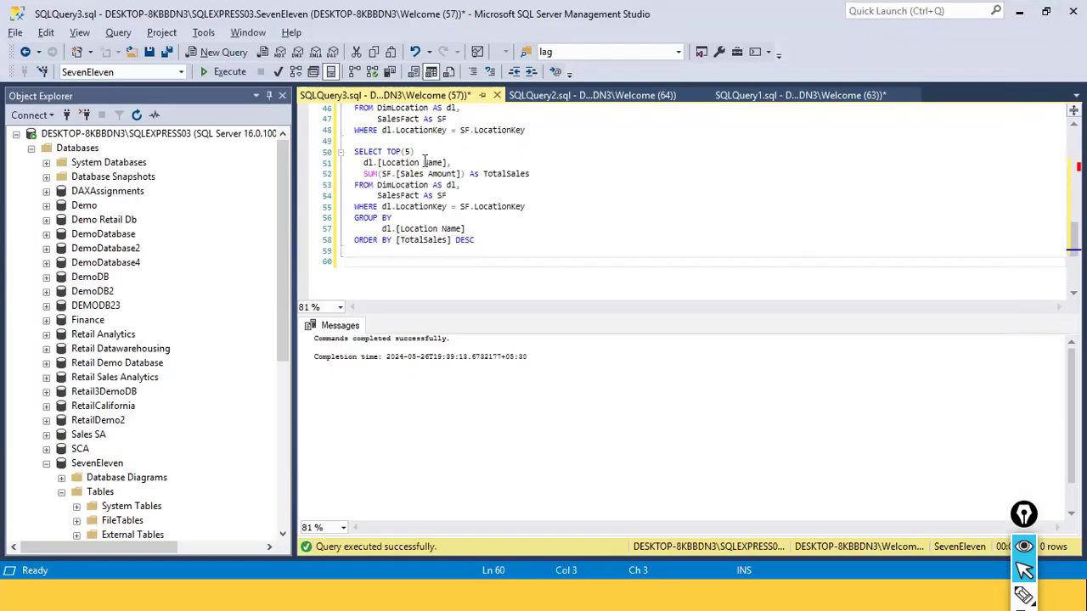
left_click(417, 153)
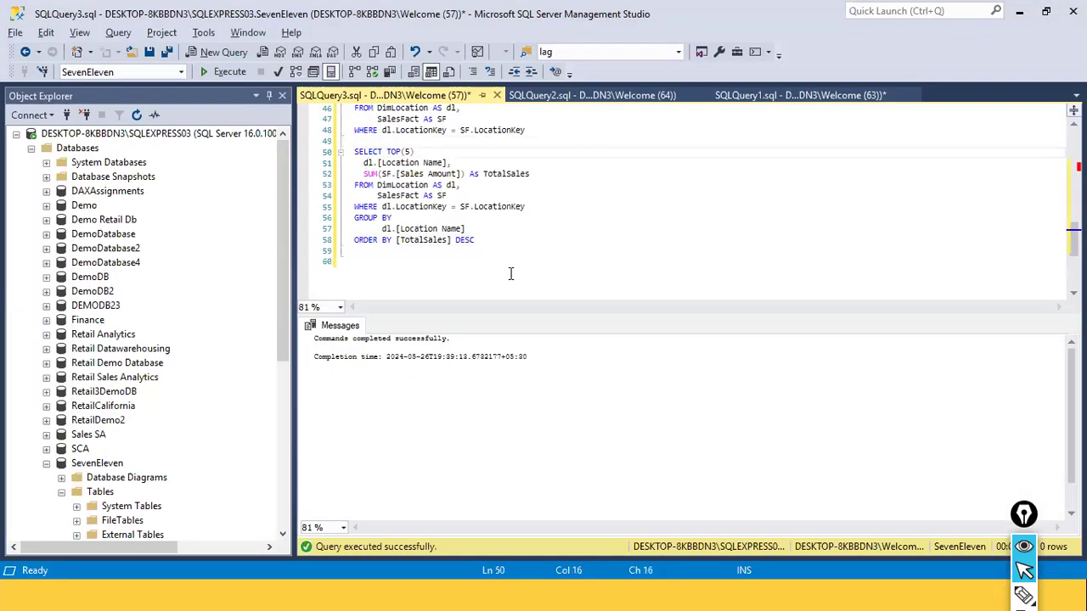
Review the script's vw_SalesFact view definition and the SELECT TOP(5) location sales query with its GROUP BY and ORDER BY clauses
scroll(438, 182, "up", 4)
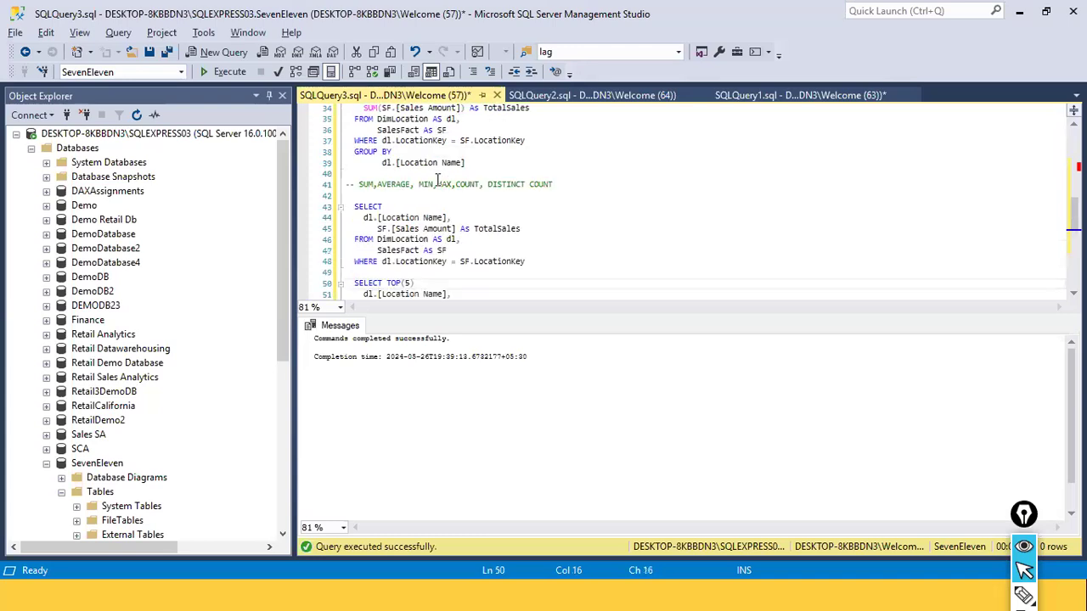
scroll(437, 180, "up", 6)
scroll(435, 191, "up", 1)
left_click(435, 195)
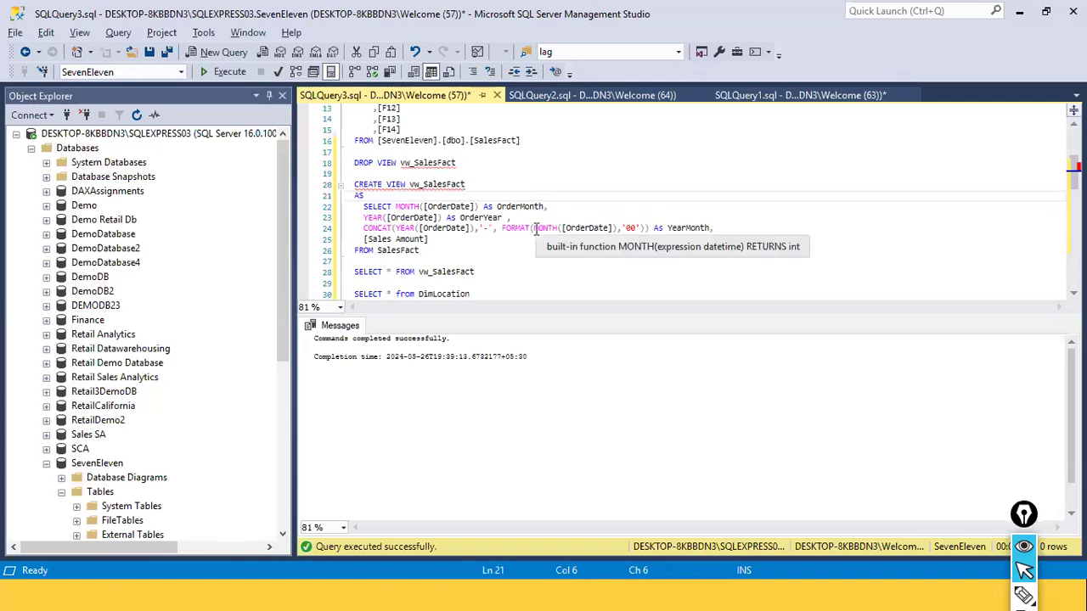
scroll(357, 186, "down", 10)
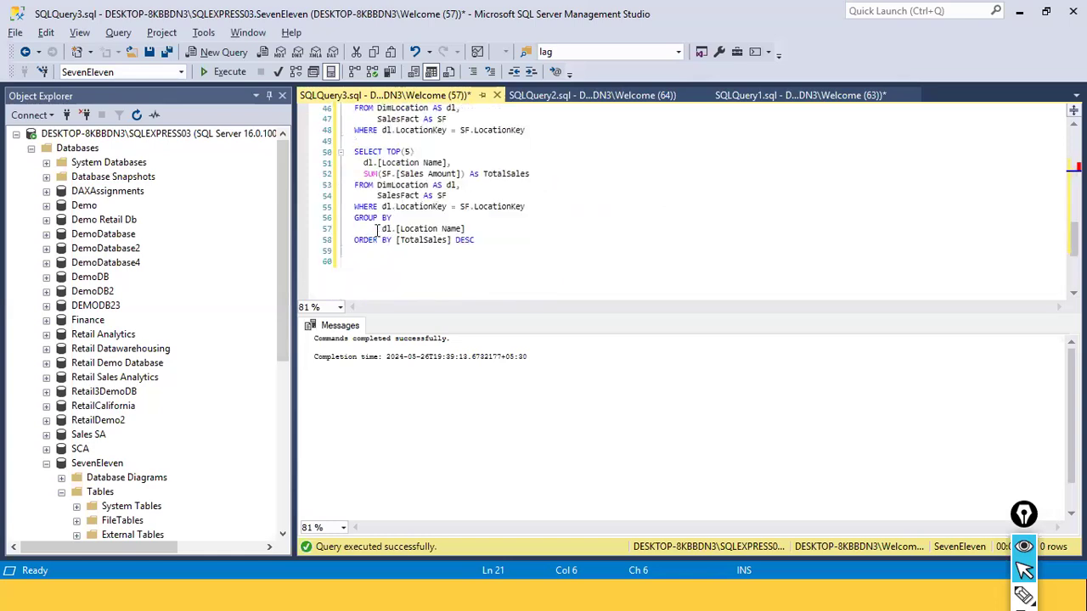
left_click(397, 184)
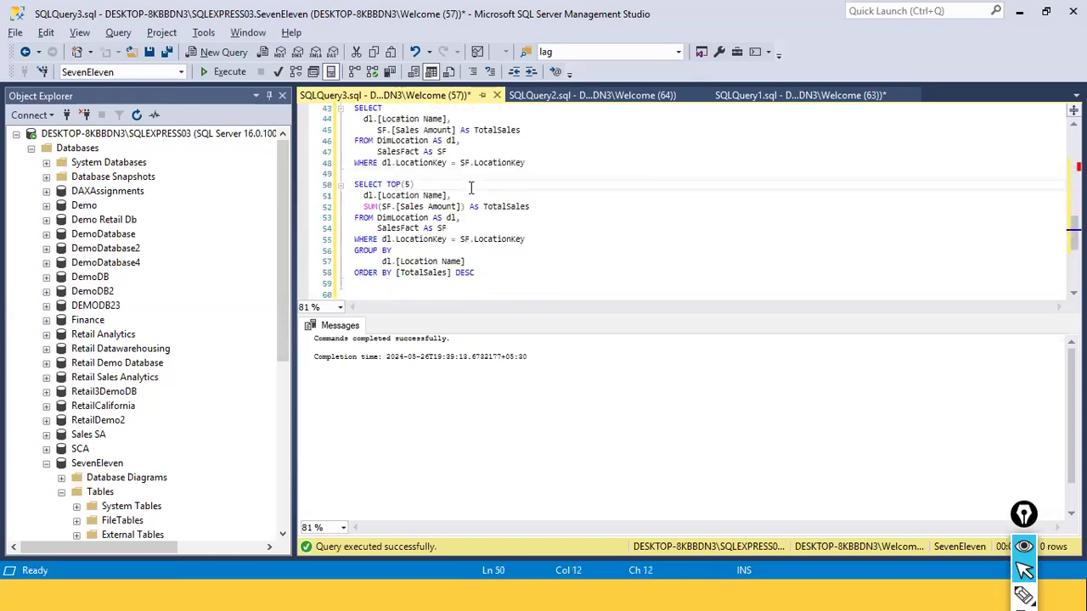
left_click(422, 177)
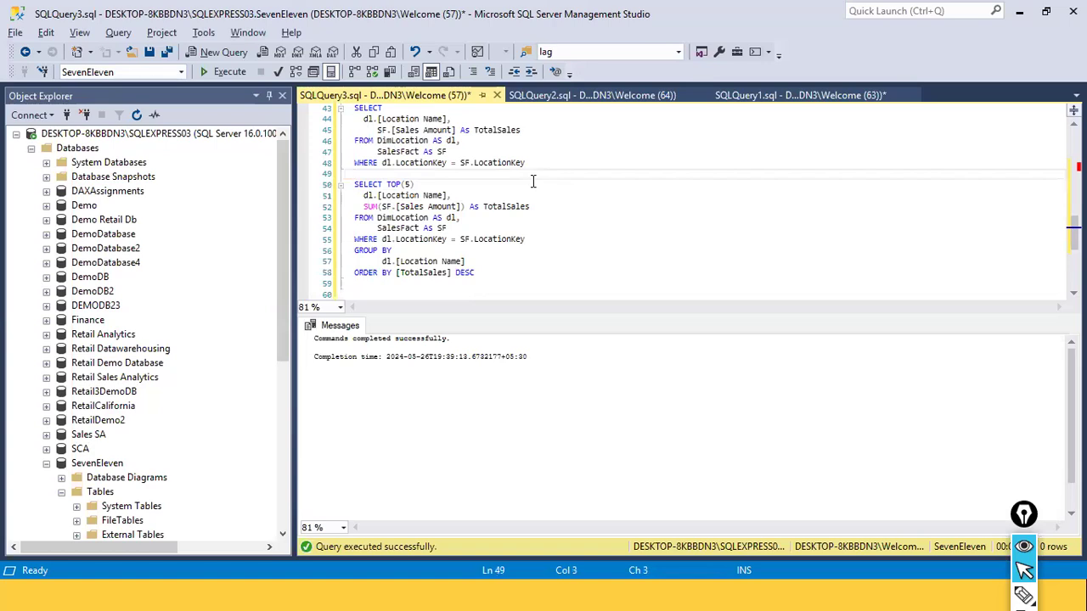
left_click(413, 184)
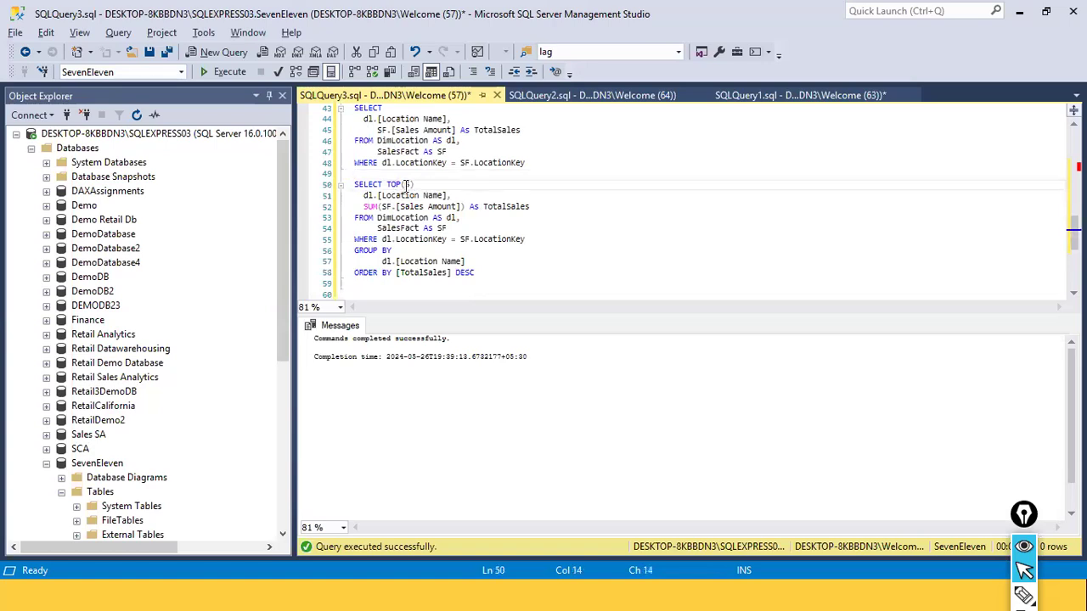